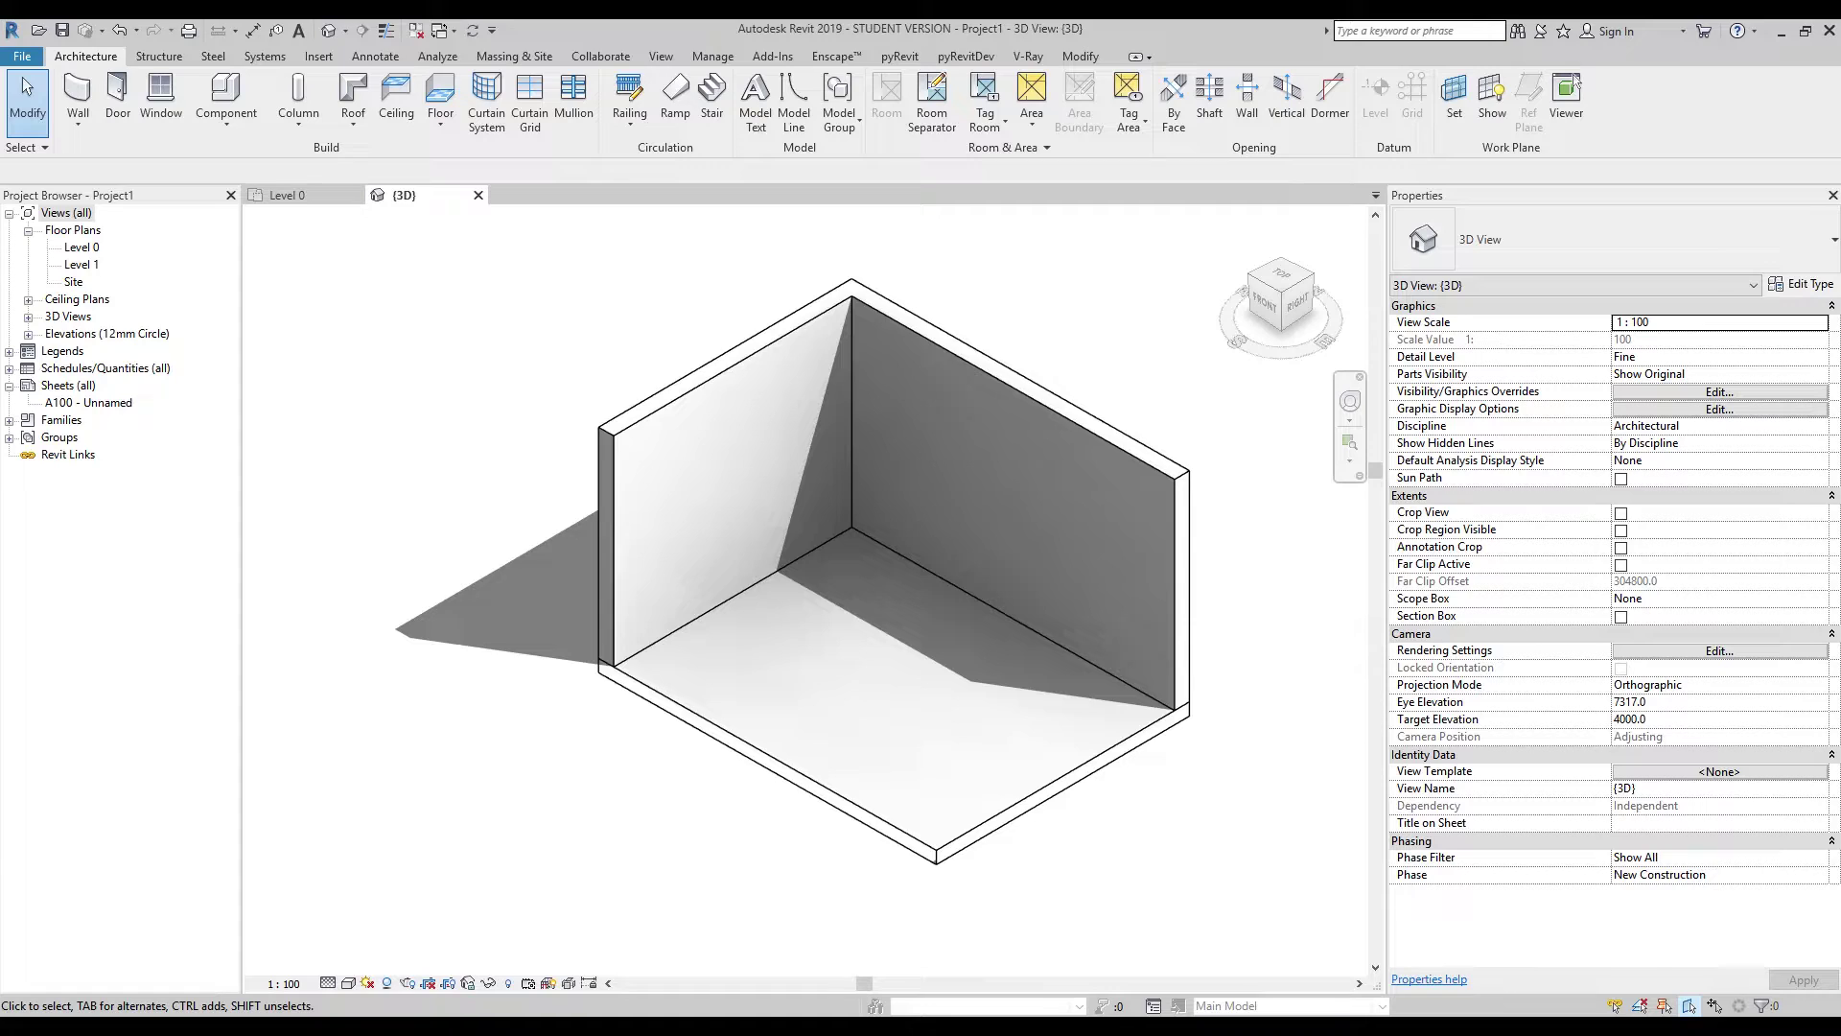
Open the material of the 22 mm finish layer in the floor type's structure.
{"action": "middle_click_drag", "start_coordinate": [637, 811], "coordinate": [561, 807]}
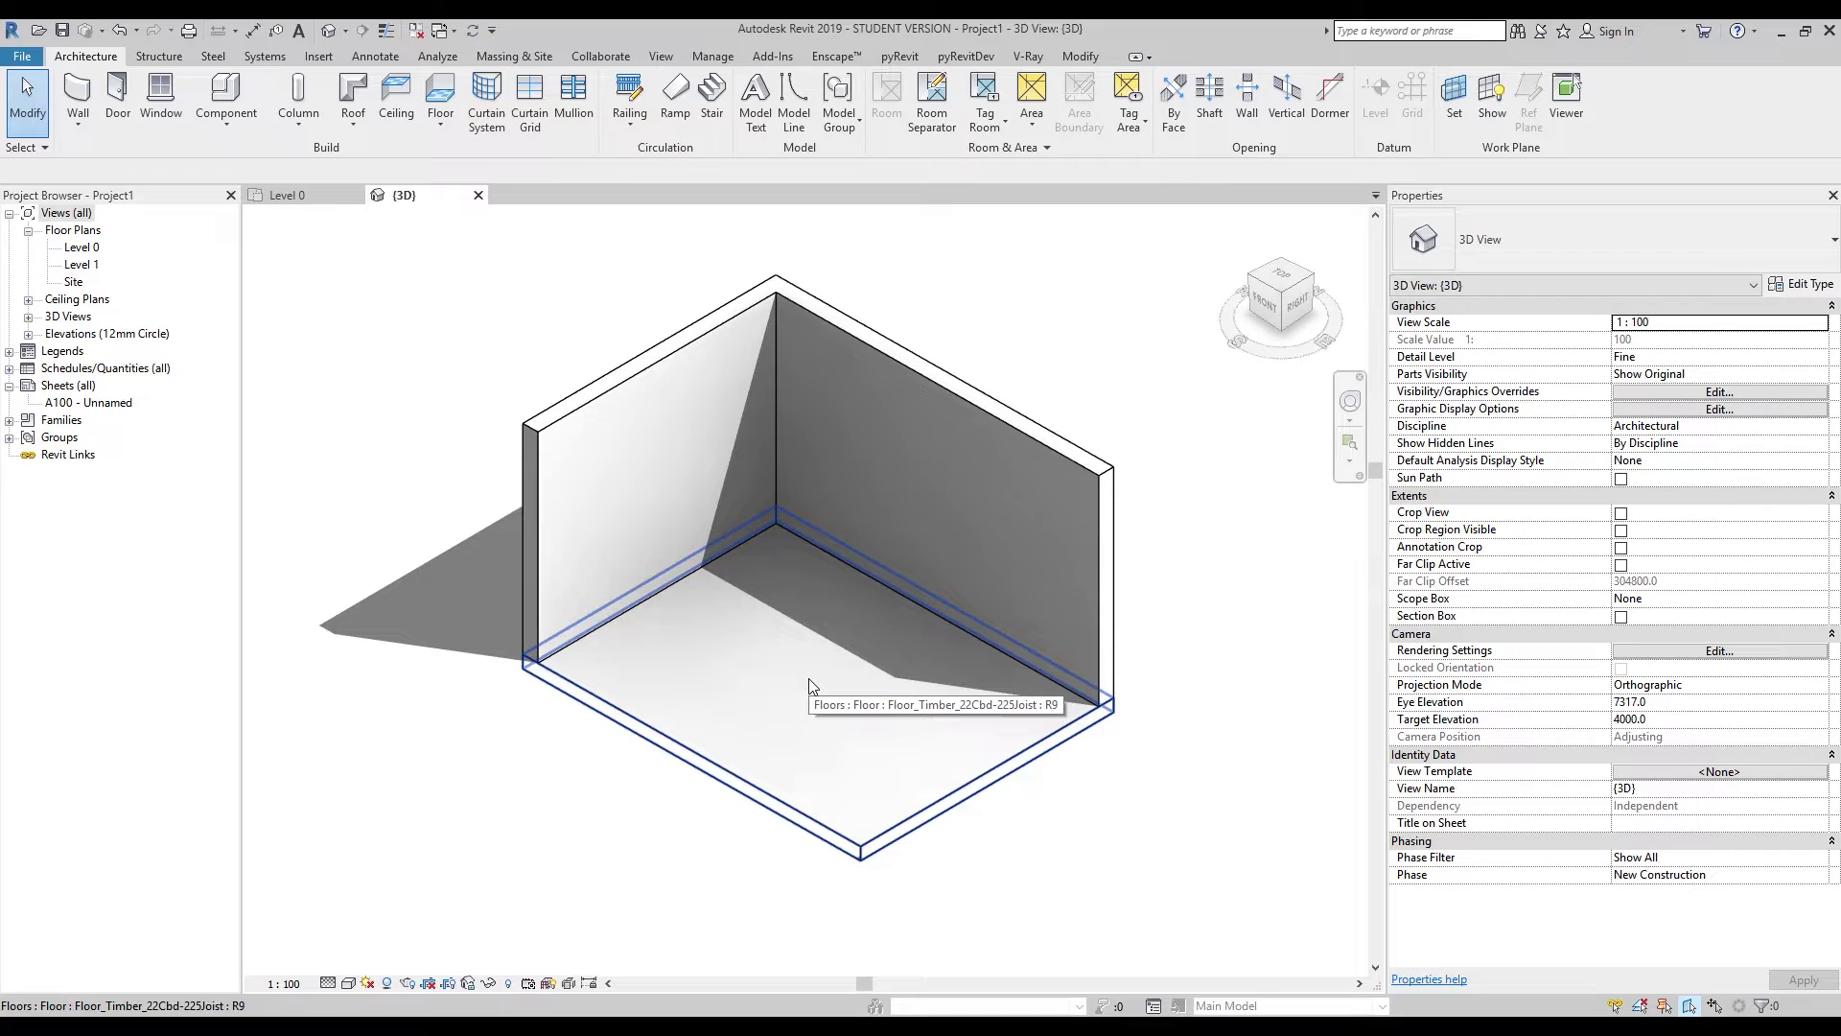
{"action": "left_click", "coordinate": [782, 717]}
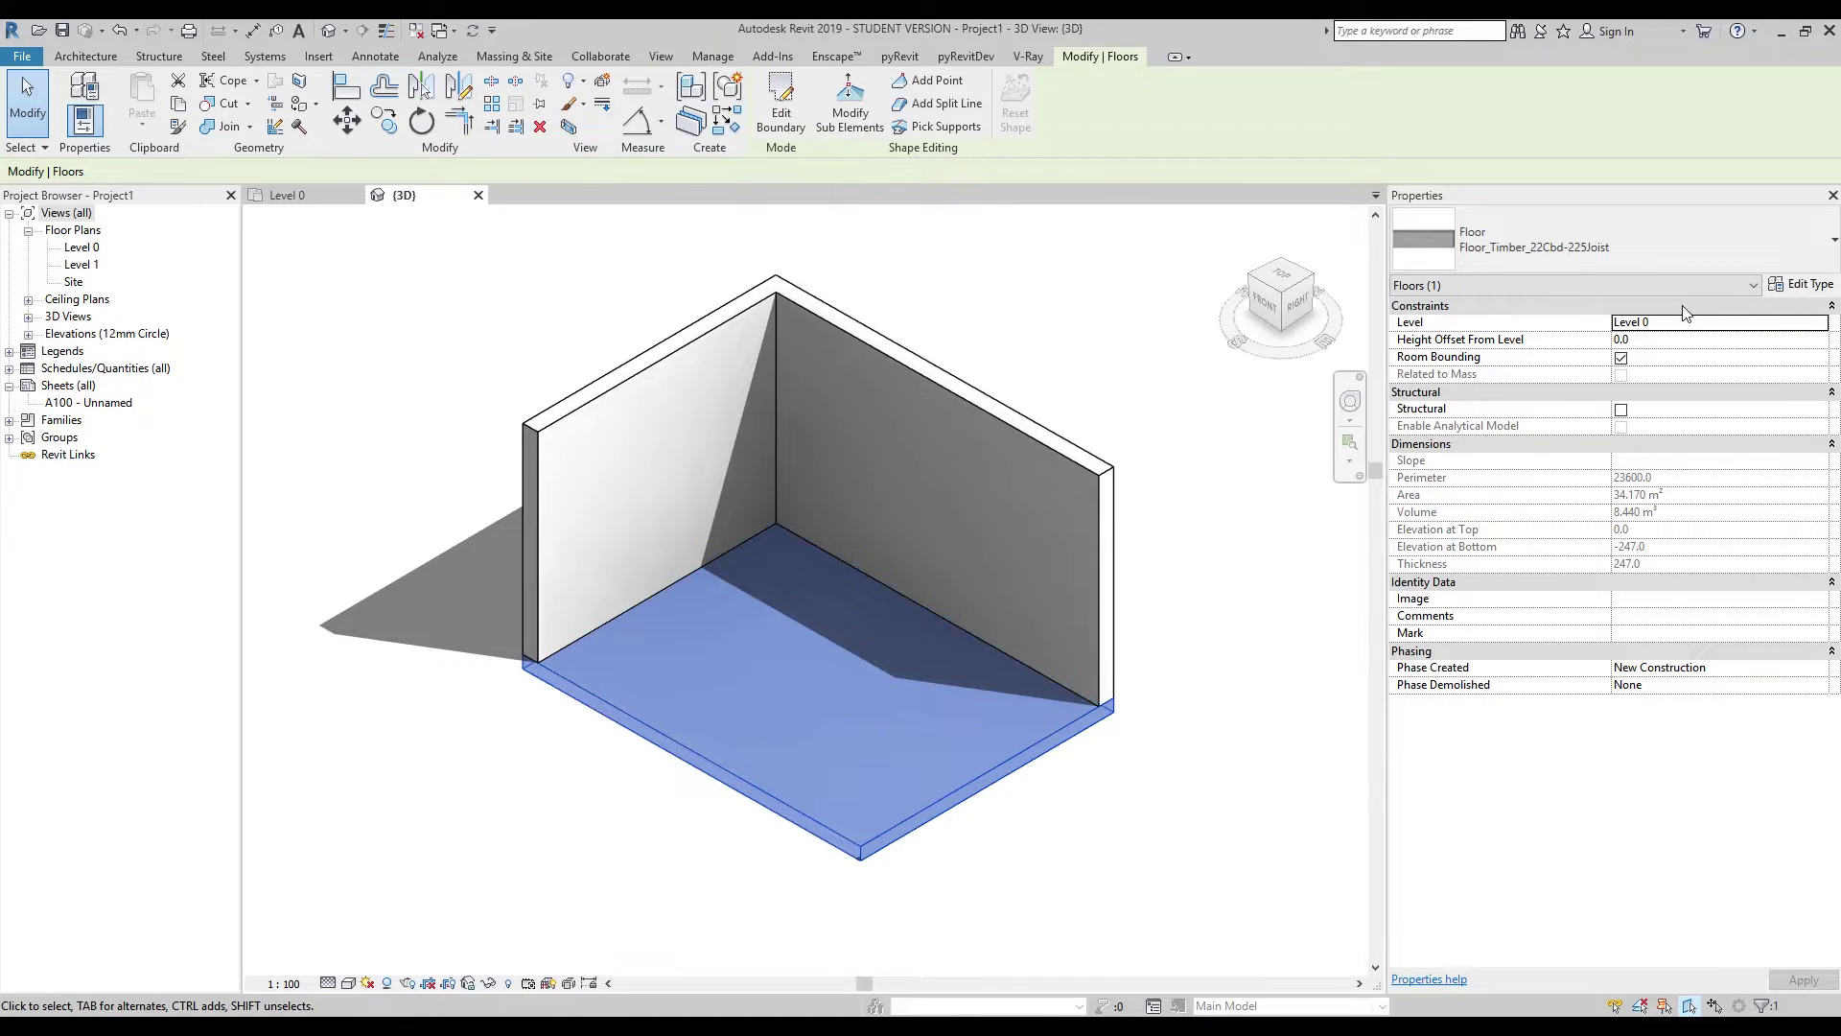
{"action": "left_click", "coordinate": [1810, 284]}
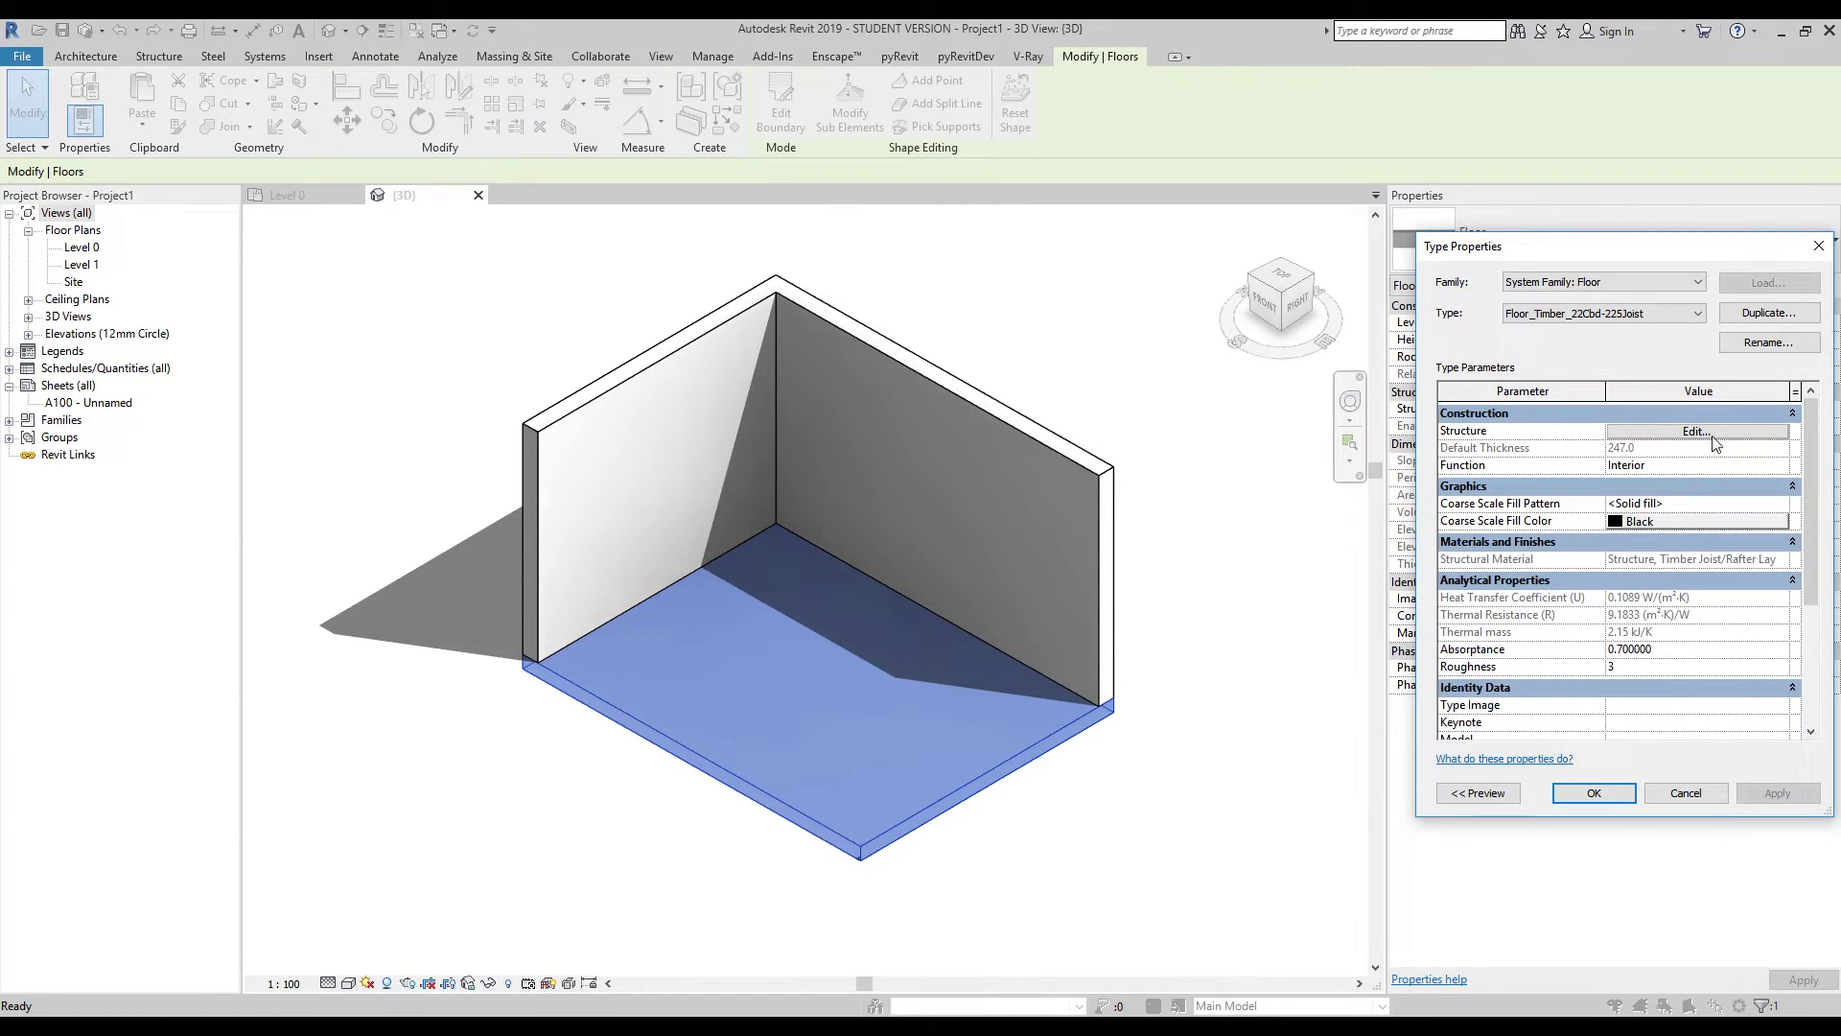
{"action": "left_click", "coordinate": [1699, 434]}
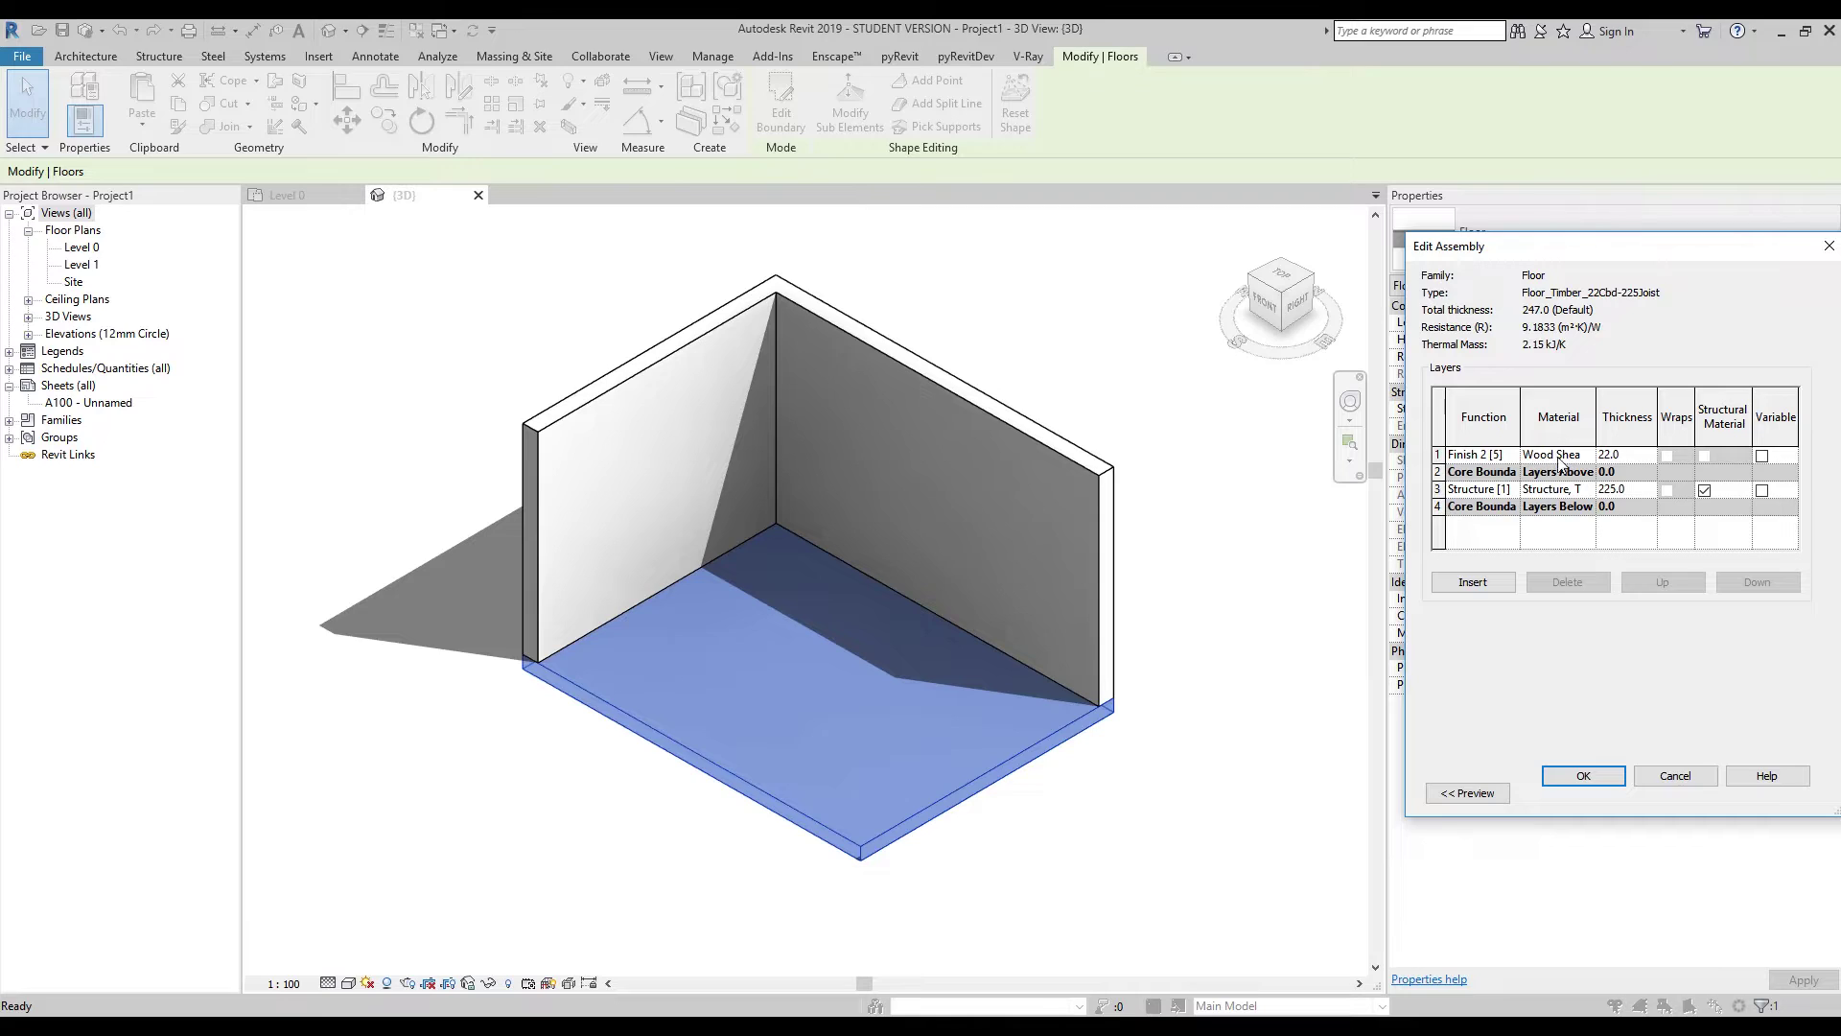
{"action": "left_click", "coordinate": [1591, 457]}
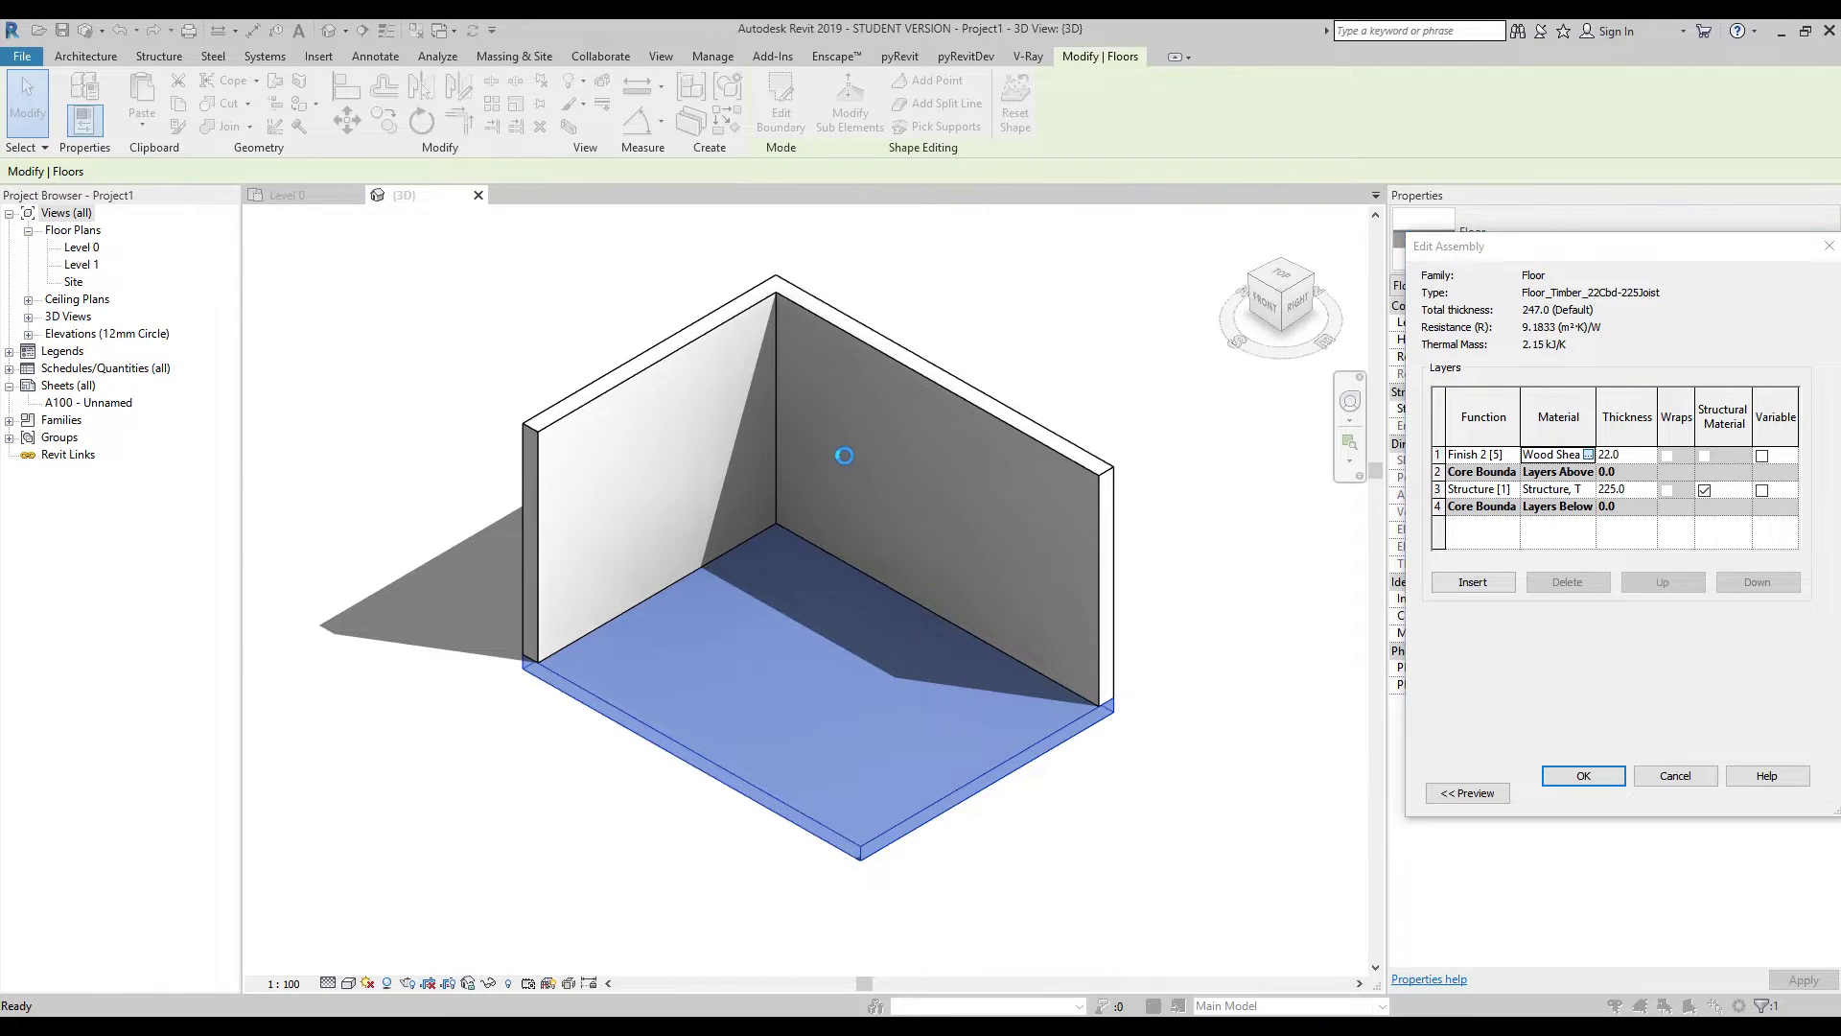
Examine the drafting fill patterns available for the chipboard material's surface foreground, and close the floor's material and type settings.
{"action": "left_click_drag", "start_coordinate": [1076, 200], "coordinate": [564, 205]}
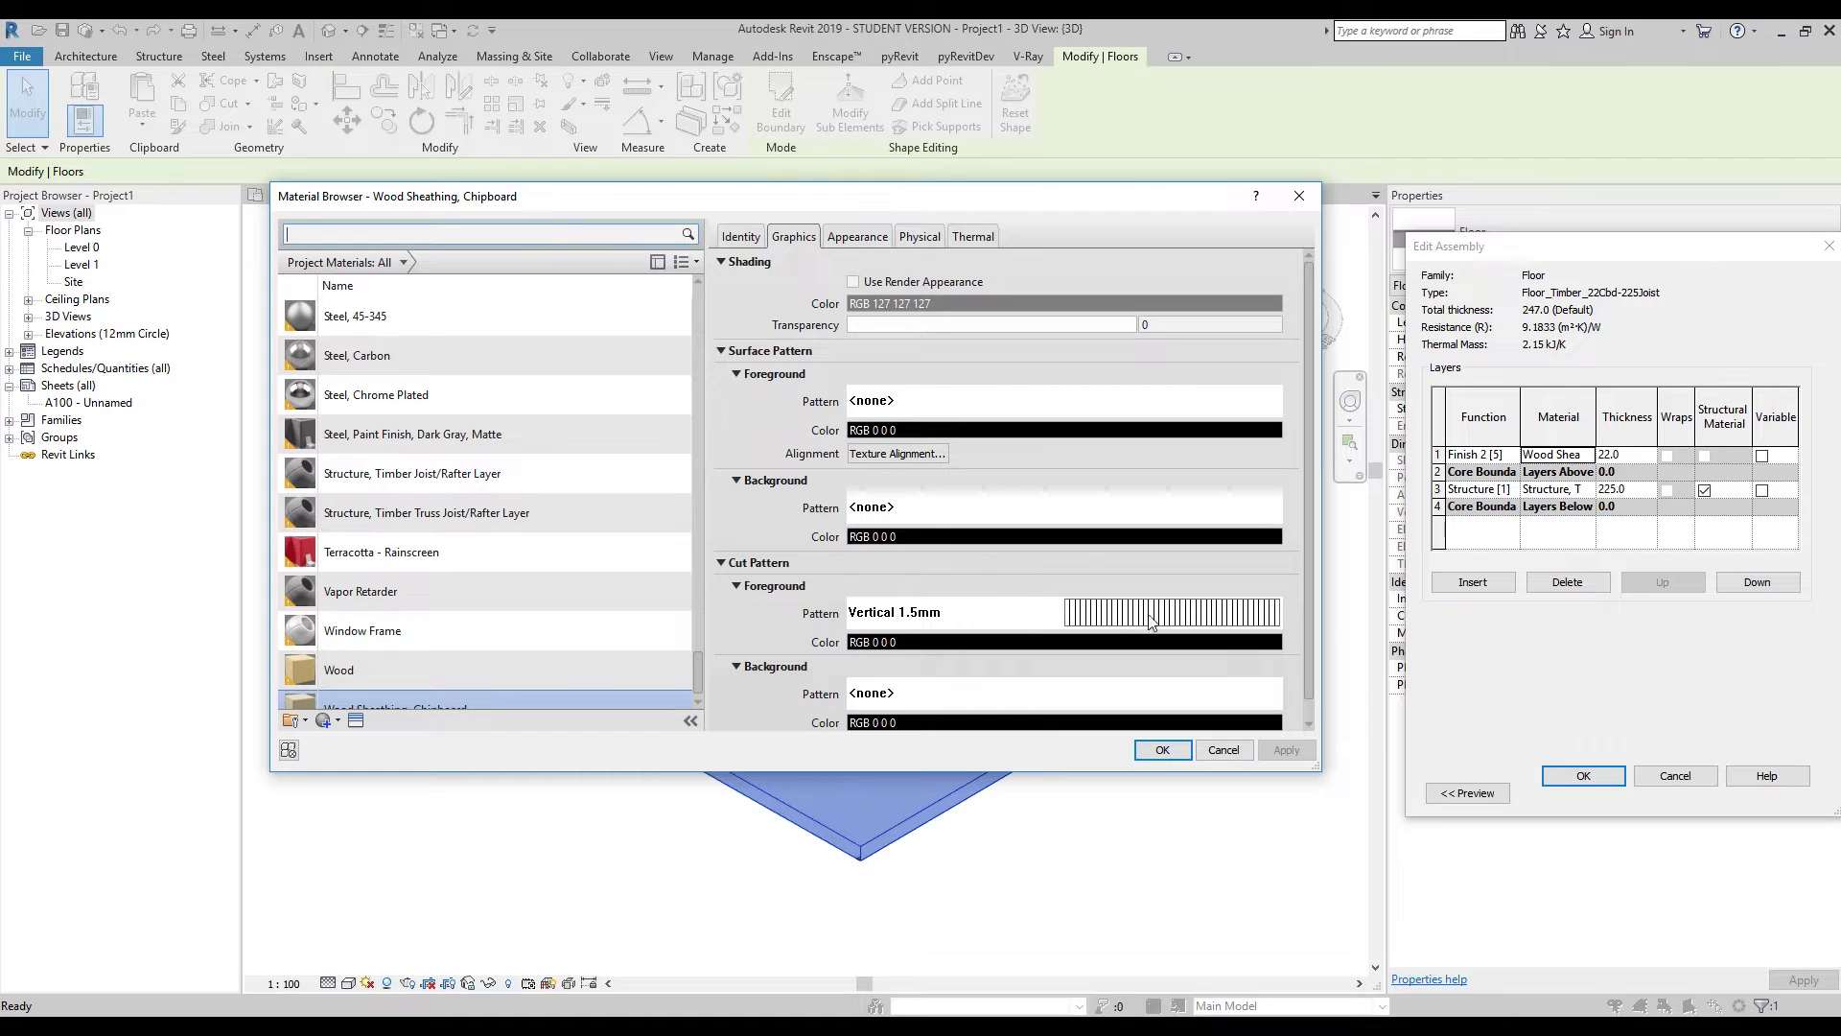
{"action": "left_click", "coordinate": [721, 563]}
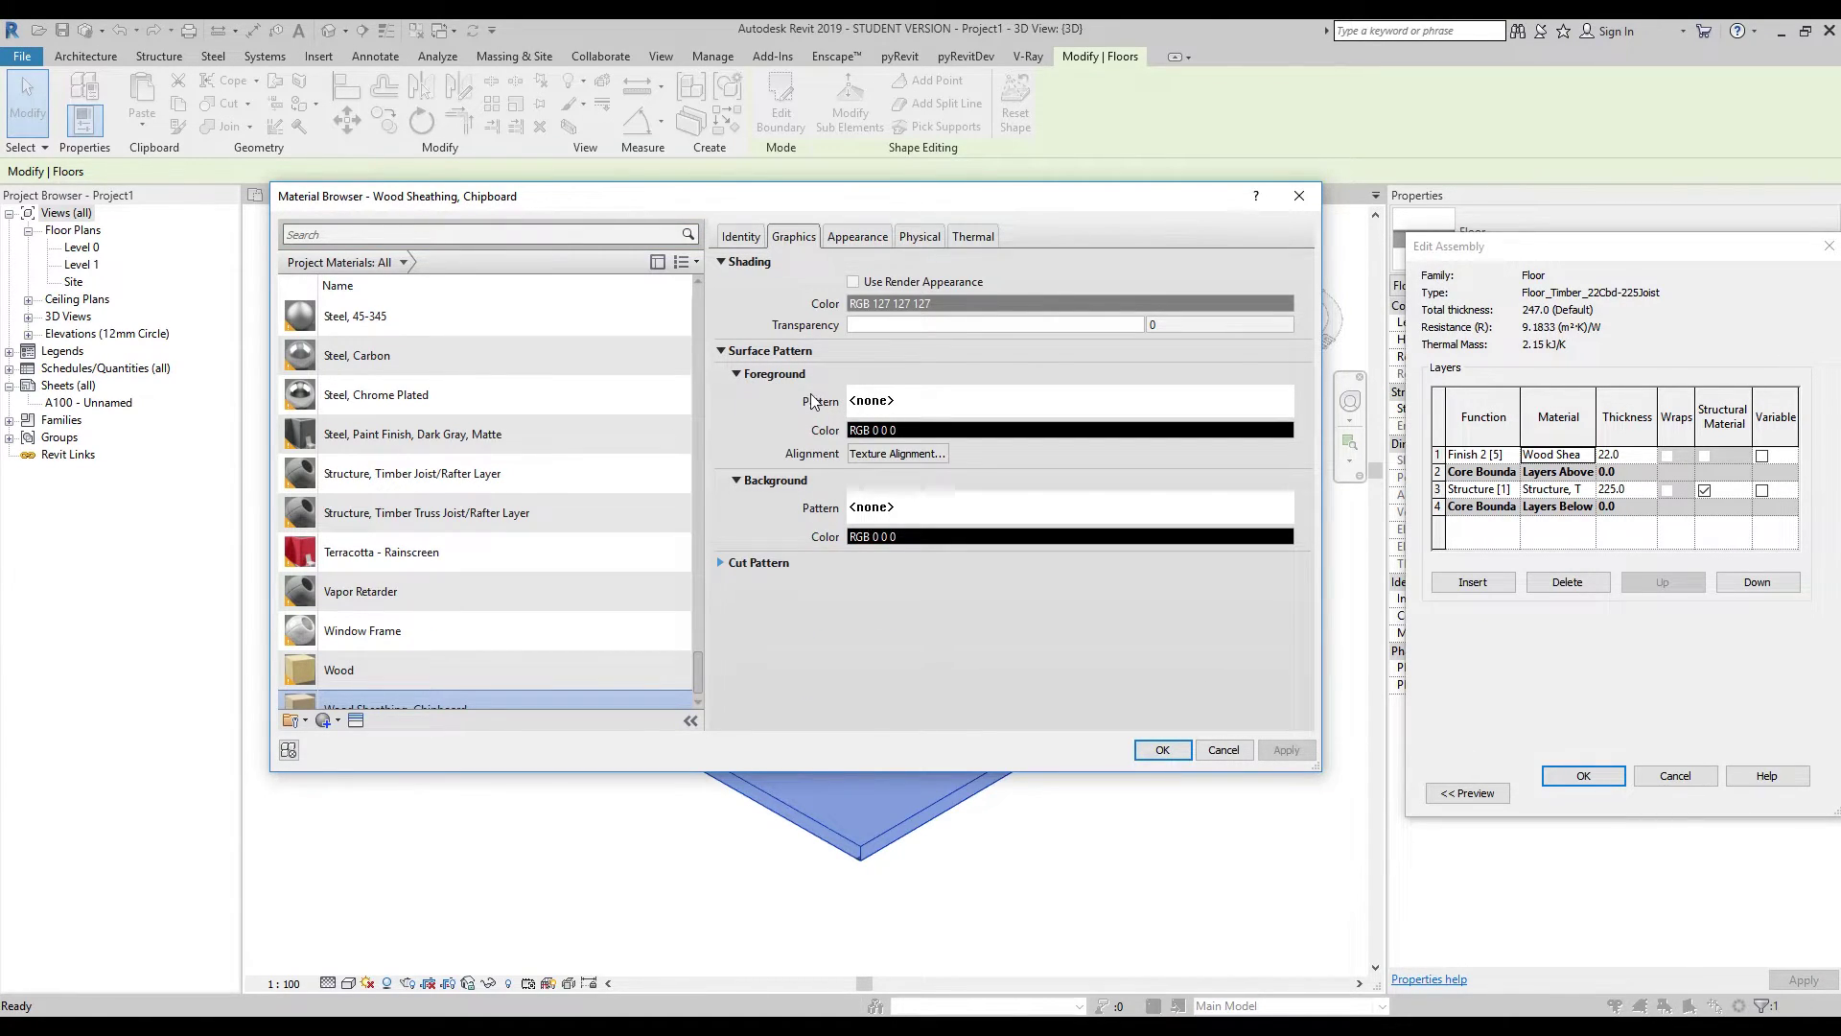
{"action": "left_click", "coordinate": [930, 406]}
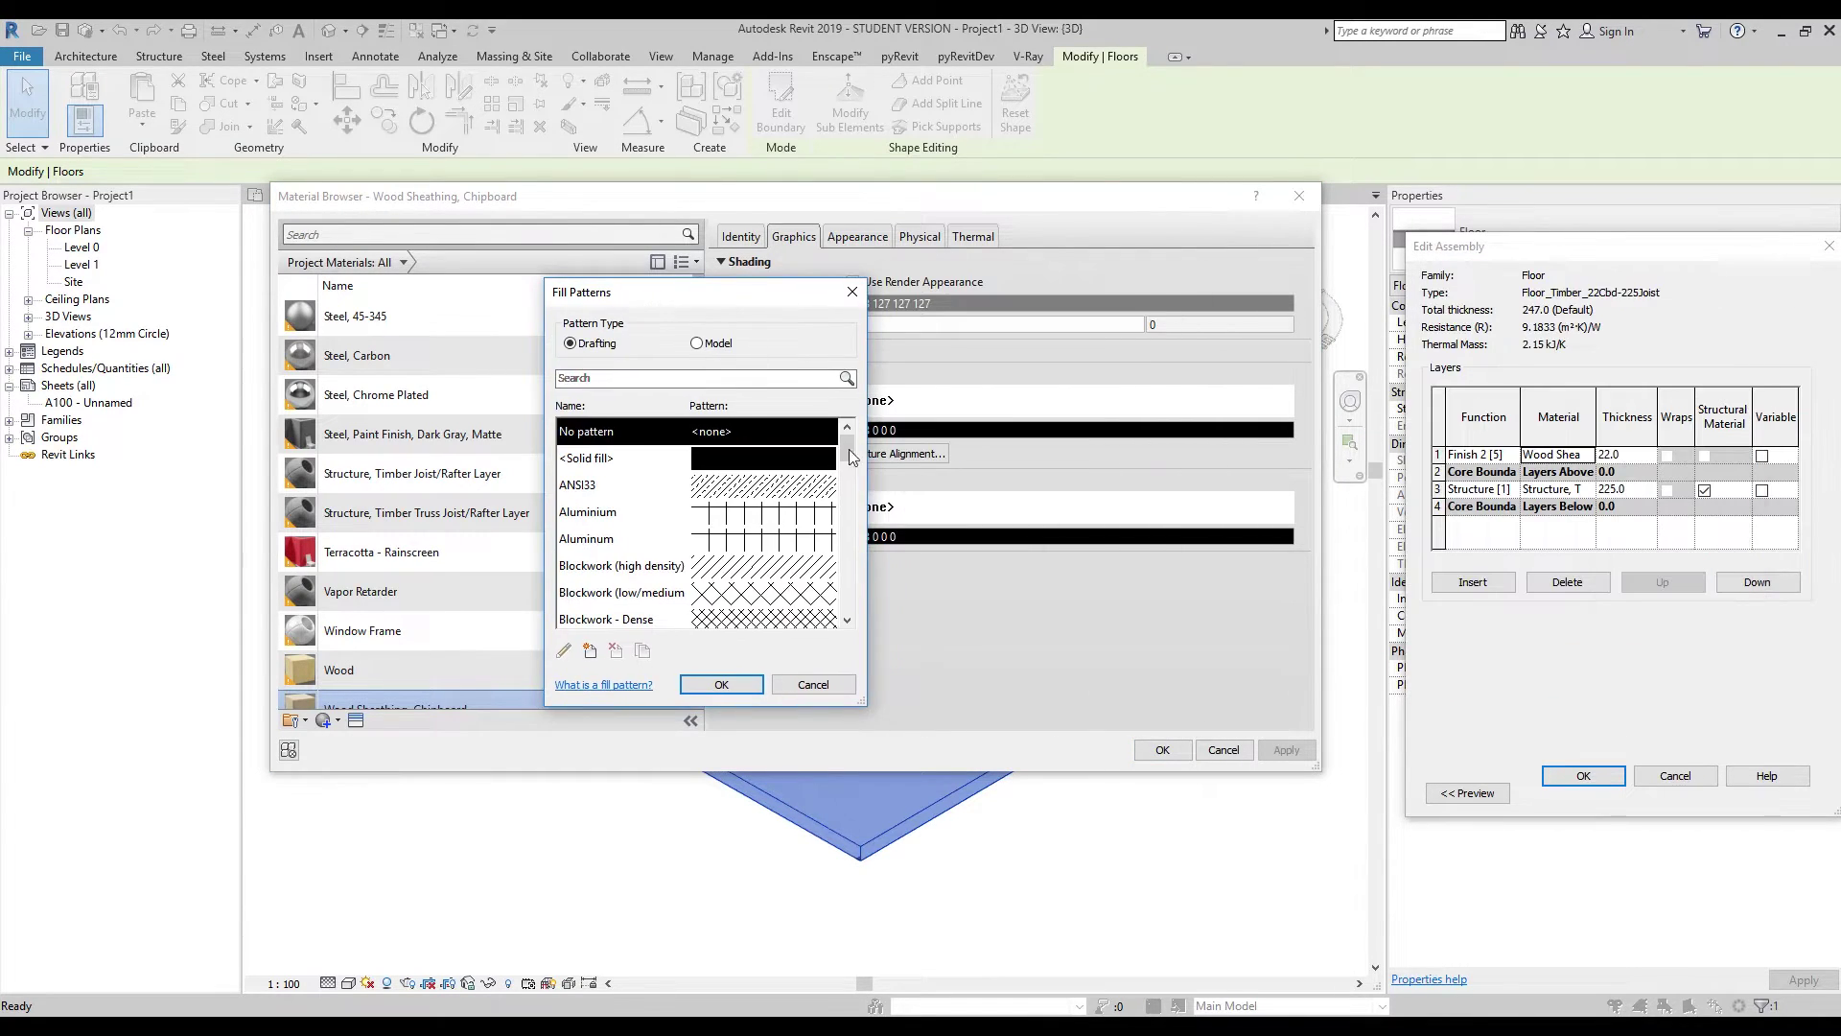
{"action": "left_click_drag", "start_coordinate": [865, 707], "coordinate": [1052, 816]}
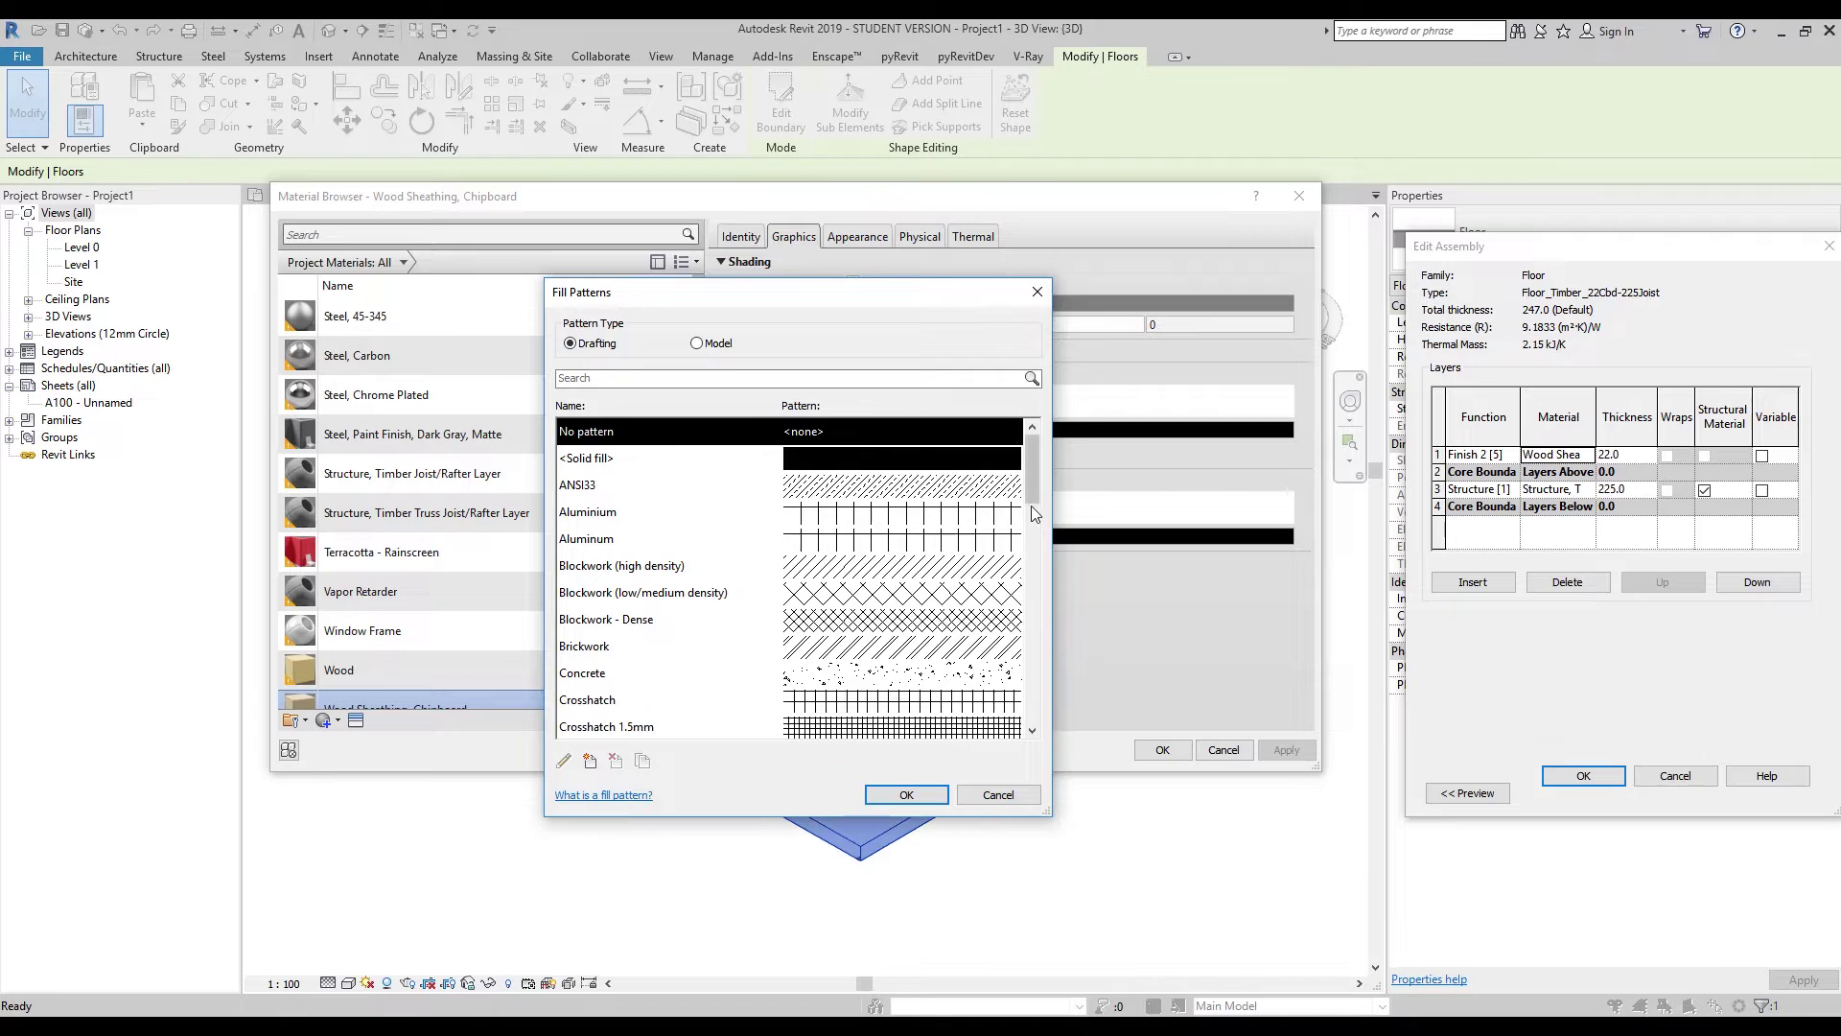
{"action": "left_click_drag", "start_coordinate": [1032, 478], "coordinate": [1026, 520]}
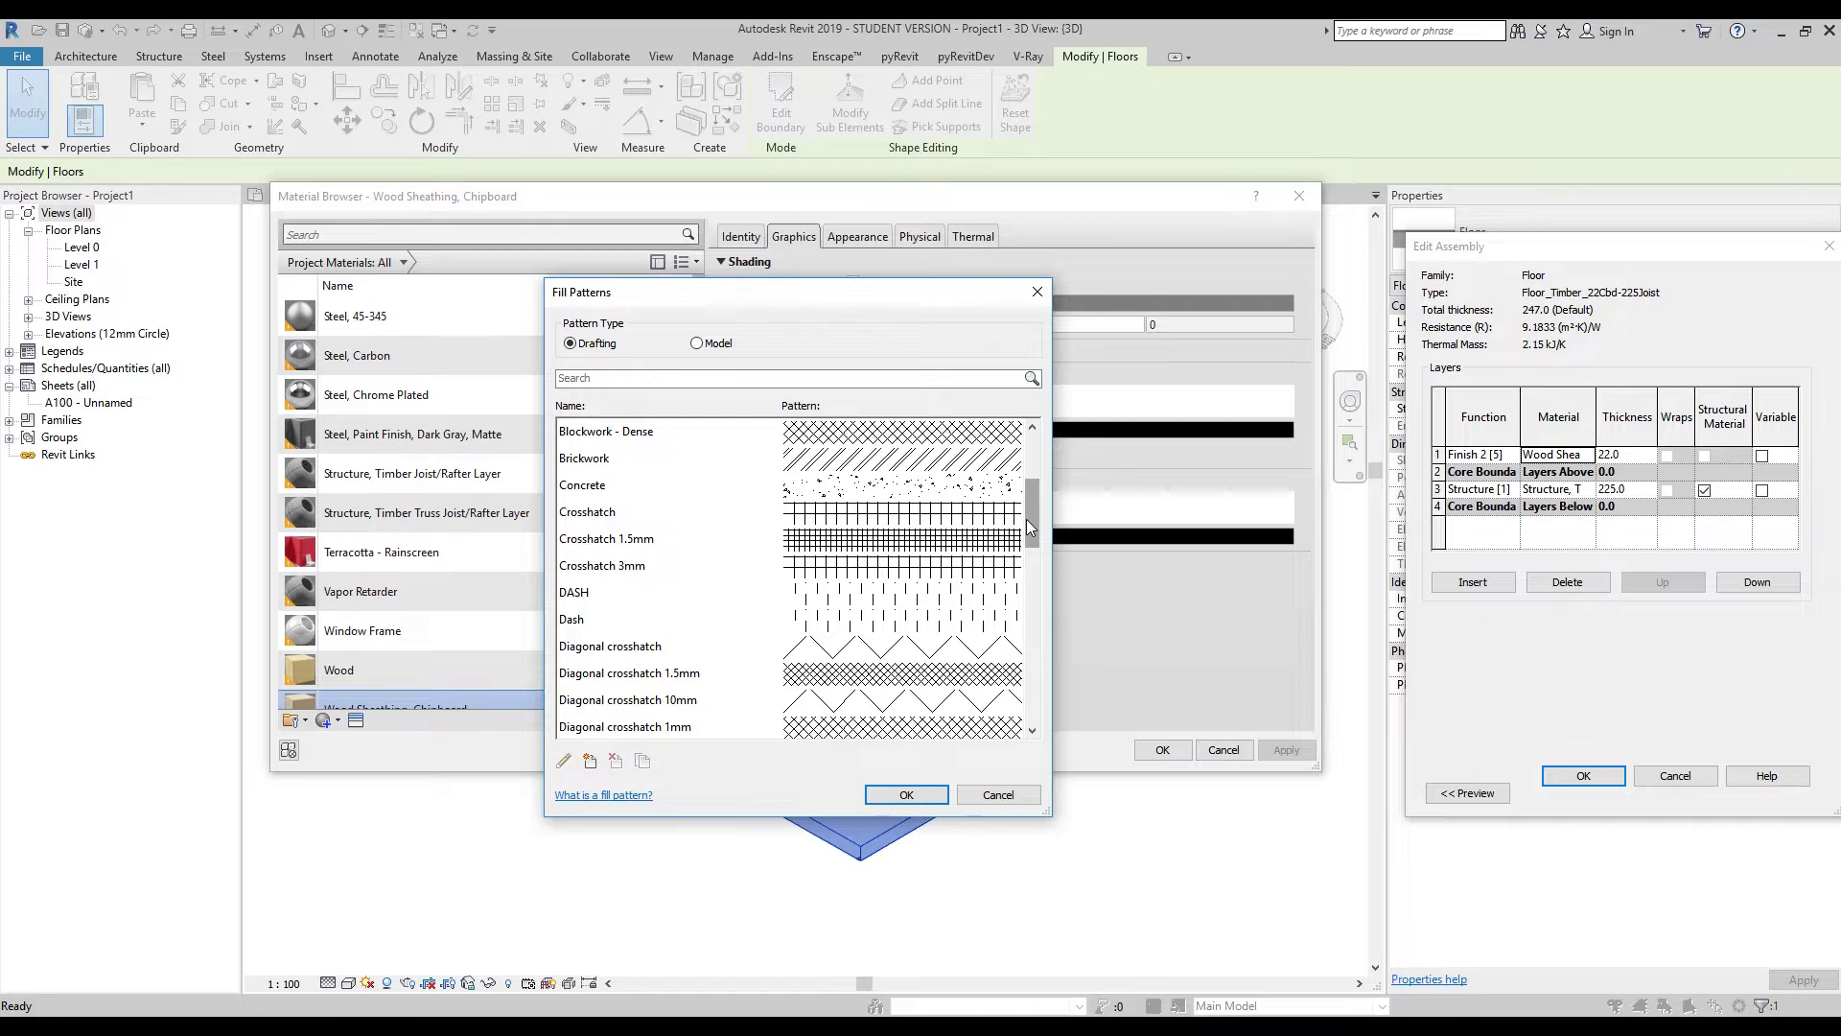
{"action": "left_click_drag", "start_coordinate": [1026, 518], "coordinate": [1024, 430]}
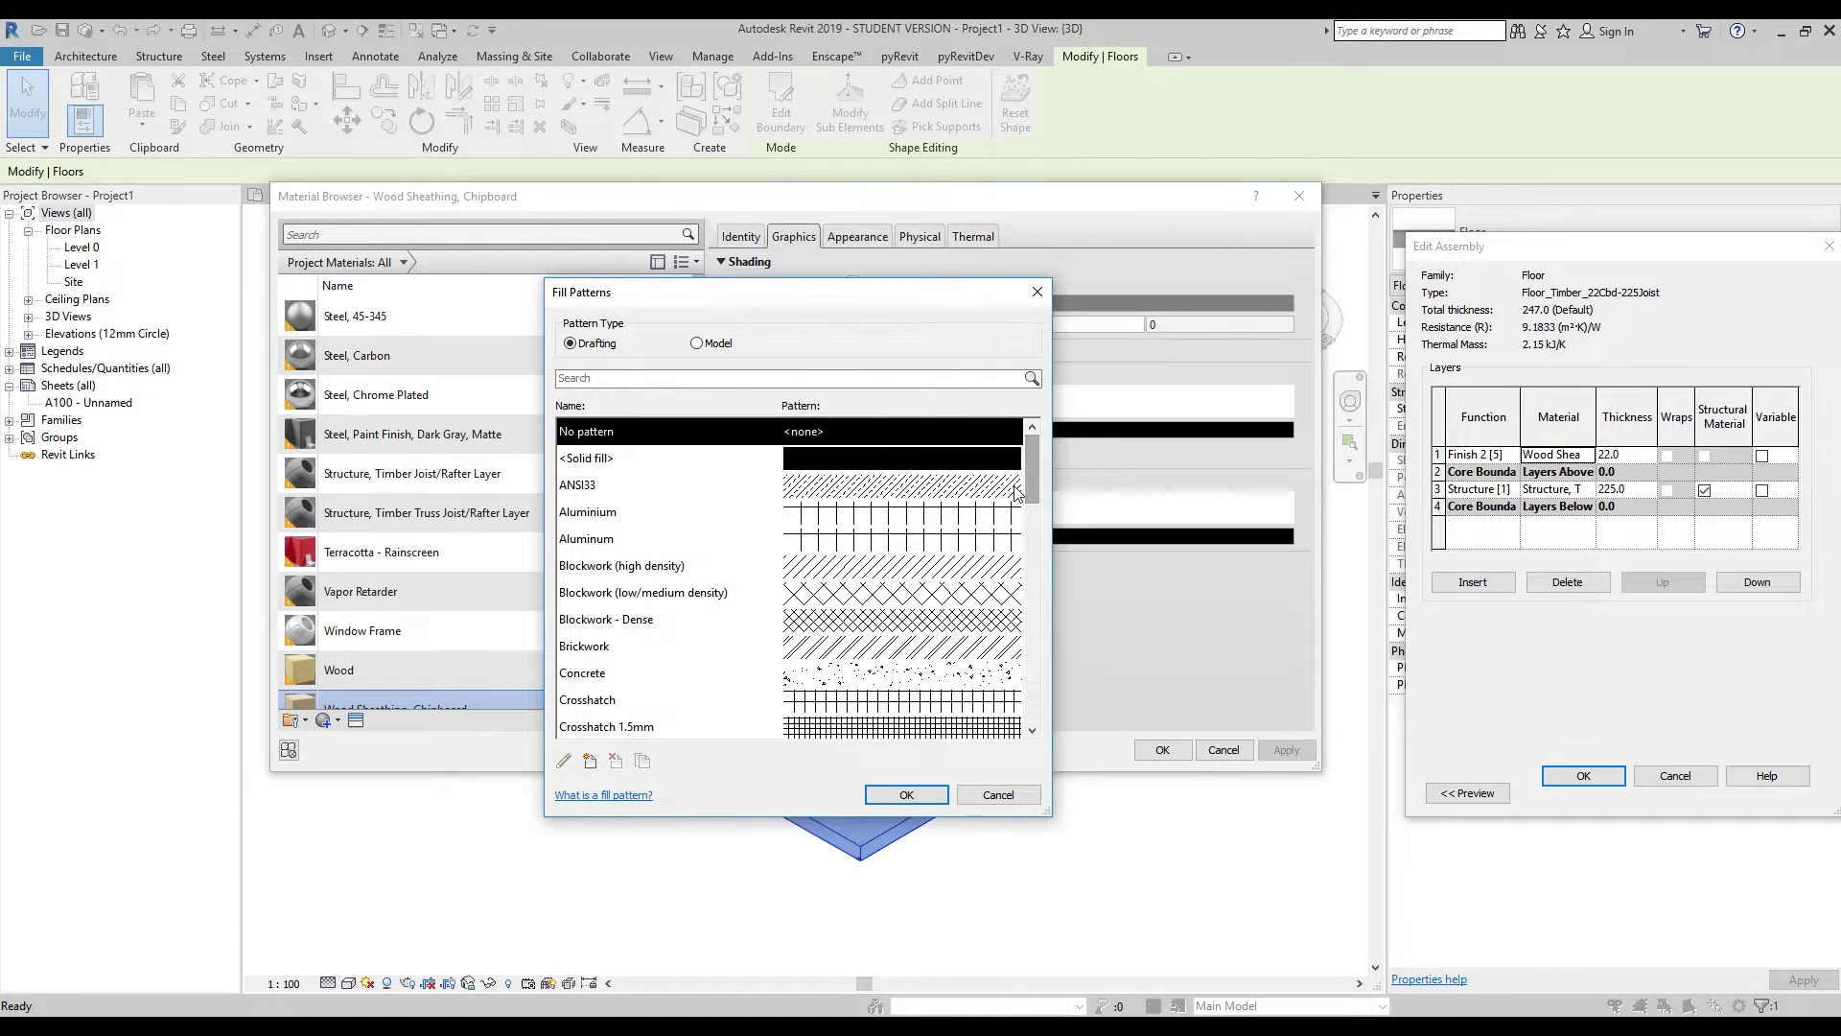
{"action": "left_click", "coordinate": [1037, 292]}
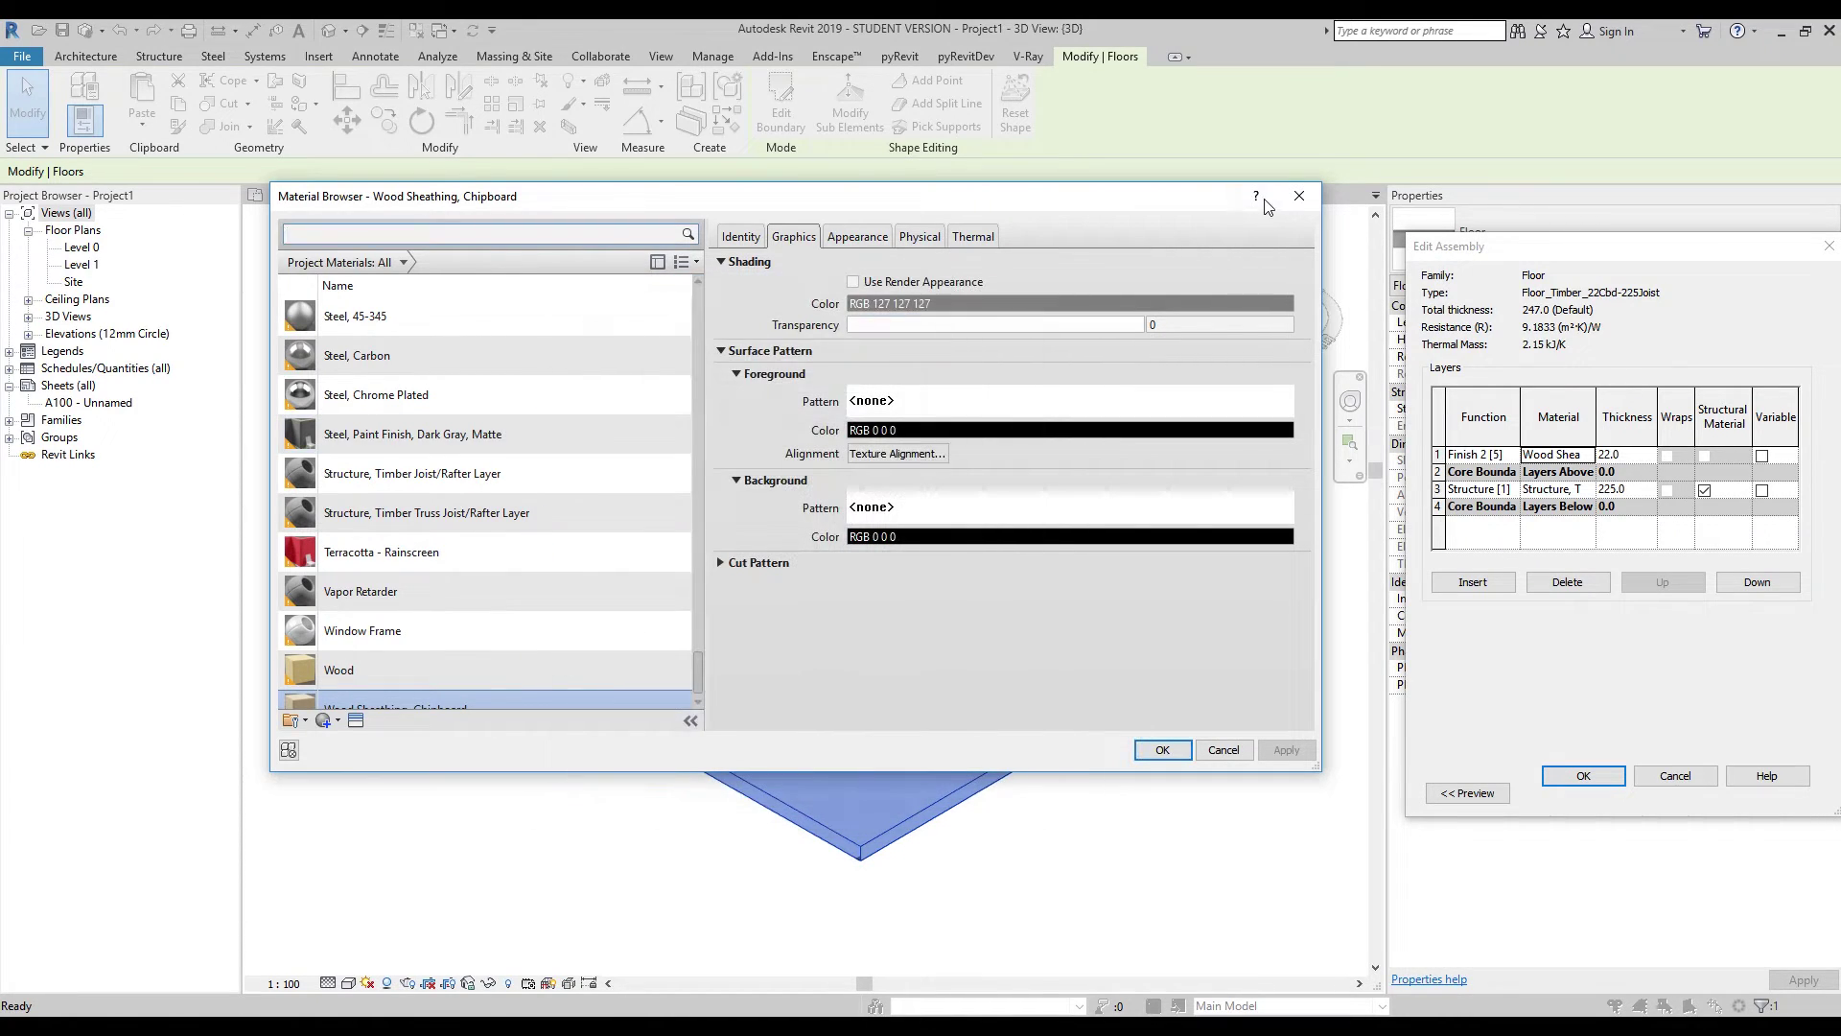
{"action": "left_click", "coordinate": [1300, 197]}
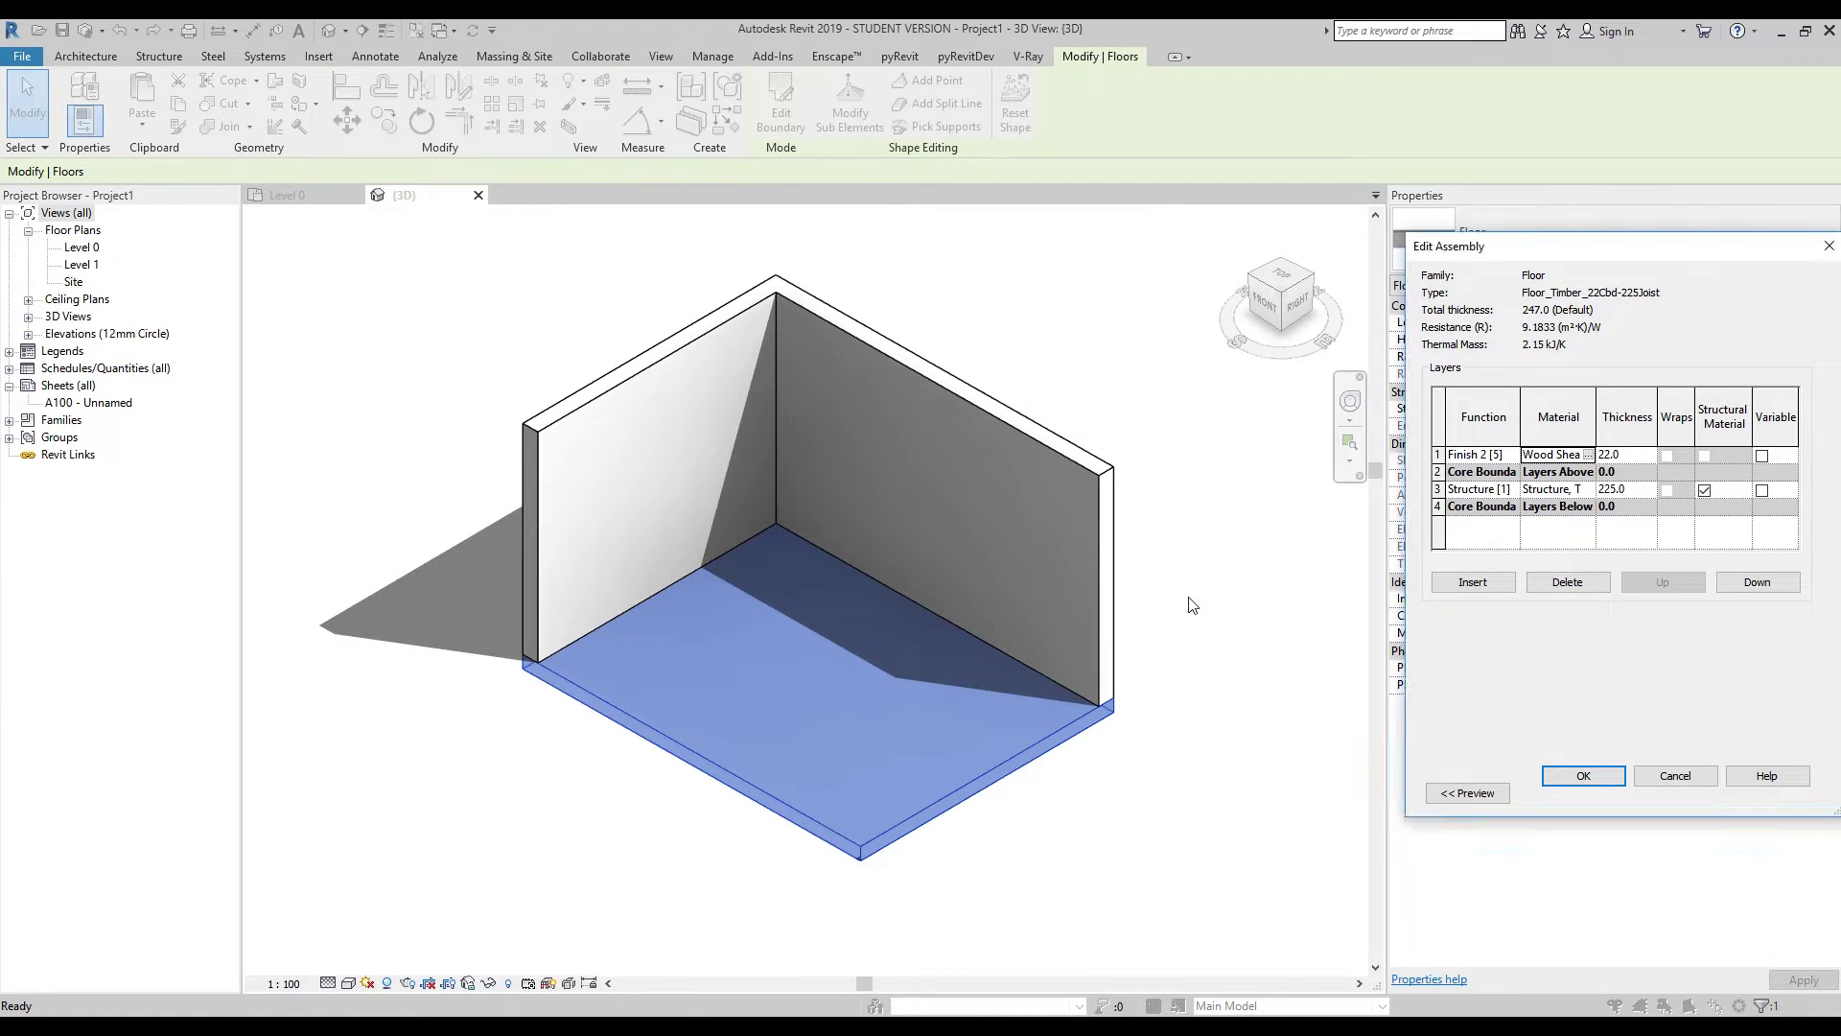
{"action": "left_click_drag", "start_coordinate": [1622, 259], "coordinate": [875, 297]}
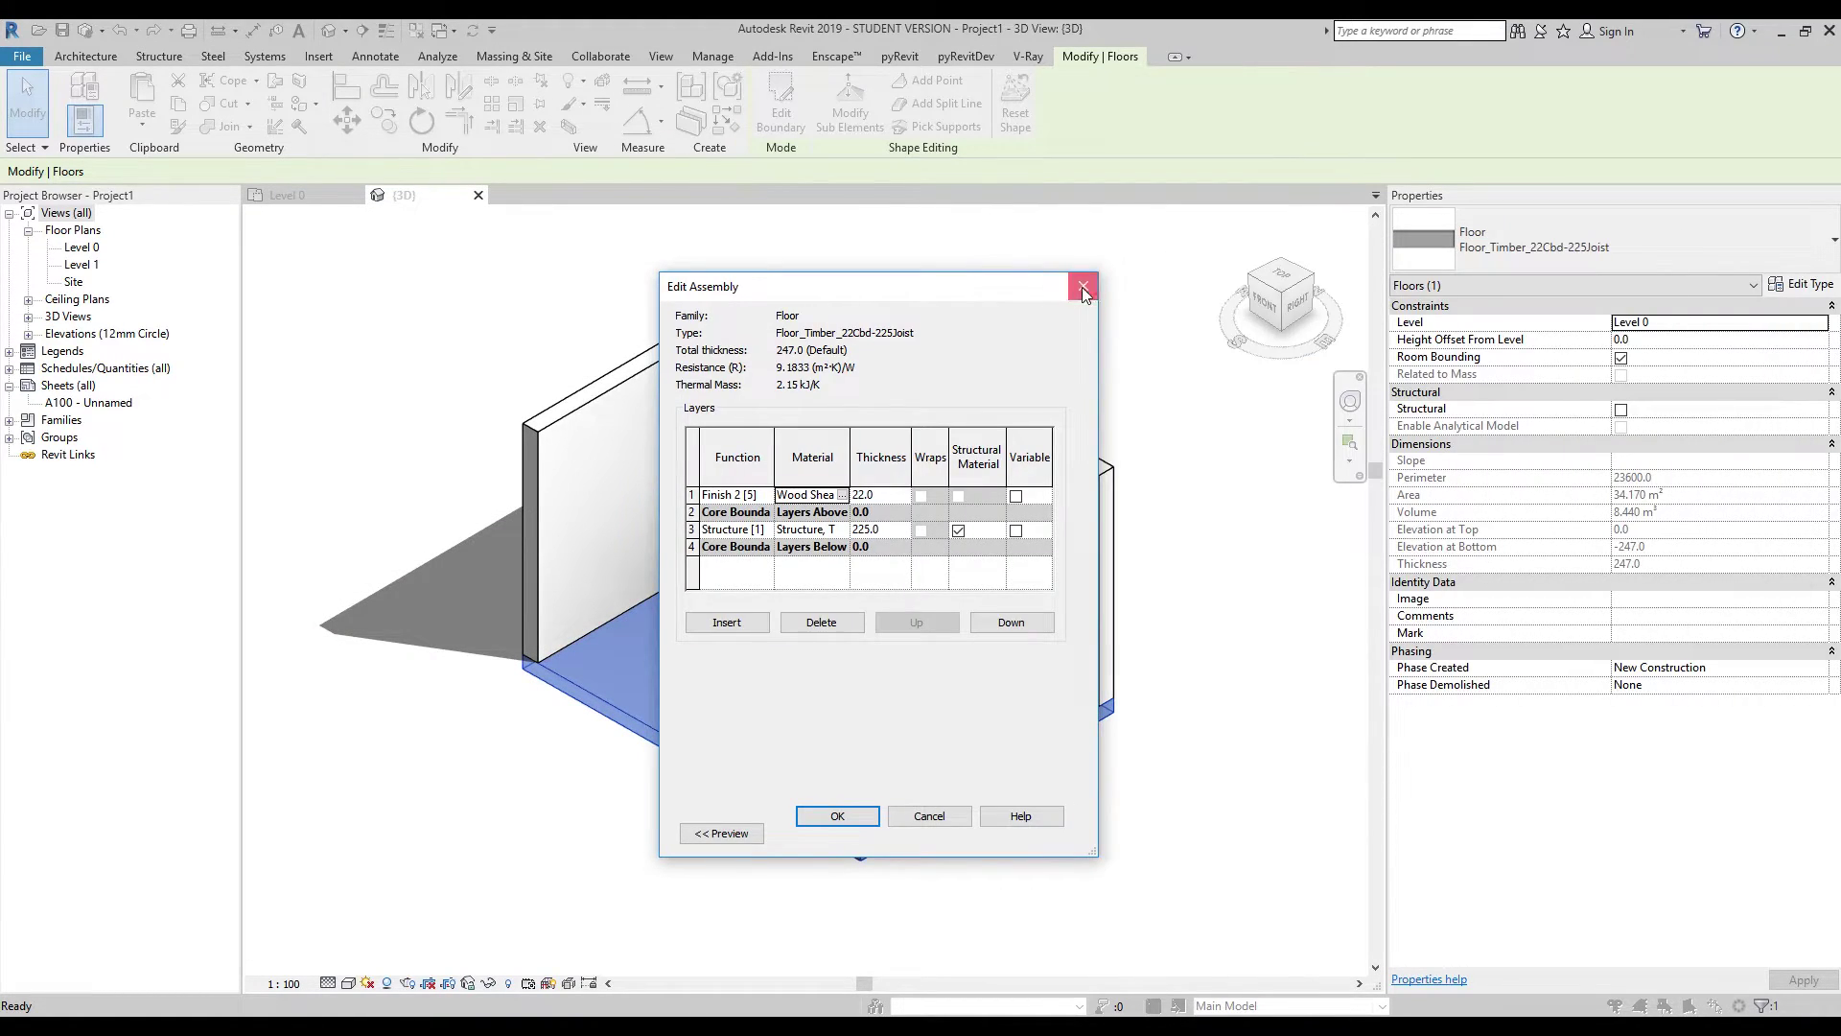
{"action": "left_click", "coordinate": [1074, 287]}
{"action": "left_click", "coordinate": [1072, 286]}
{"action": "left_click", "coordinate": [1147, 500]}
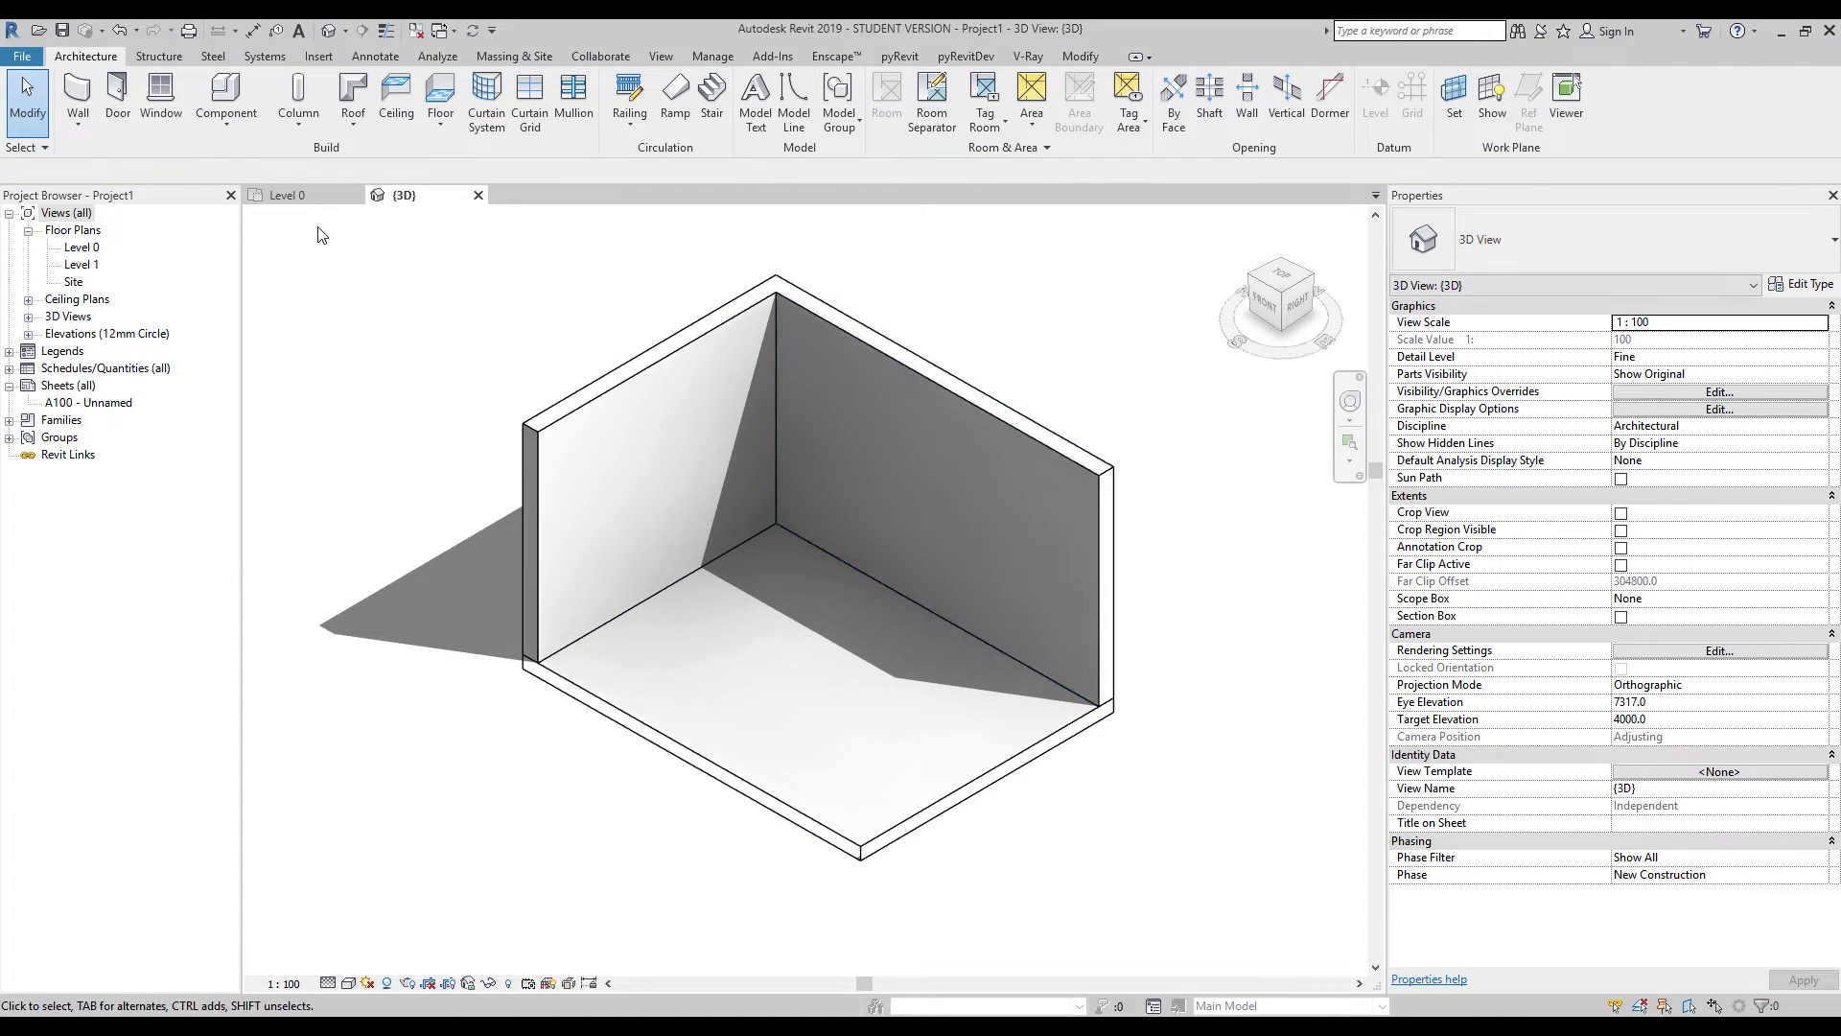
Open the Level 0 floor plan and bring the floor into view.
{"action": "double_click", "coordinate": [84, 247]}
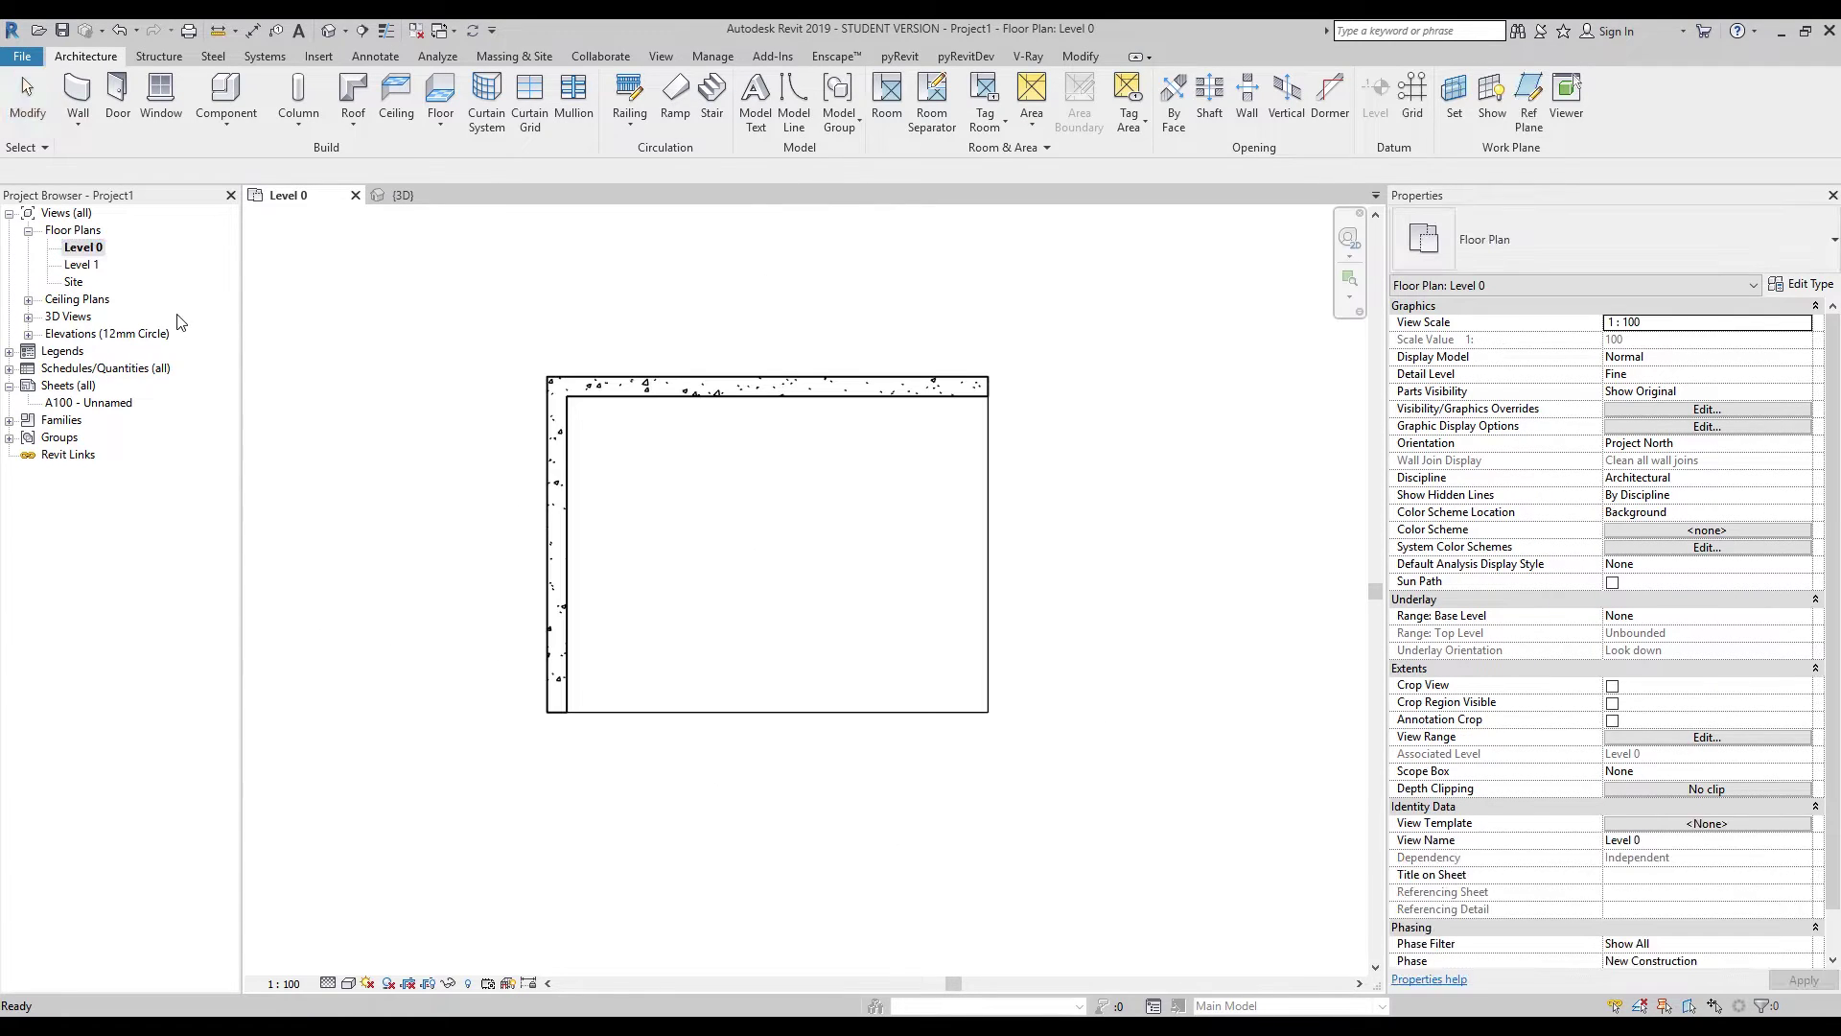
{"action": "mouse_move", "coordinate": [1019, 556]}
{"action": "middle_mouse_down"}
{"action": "mouse_move", "coordinate": [806, 534]}
{"action": "mouse_move", "coordinate": [839, 539]}
{"action": "middle_mouse_up"}
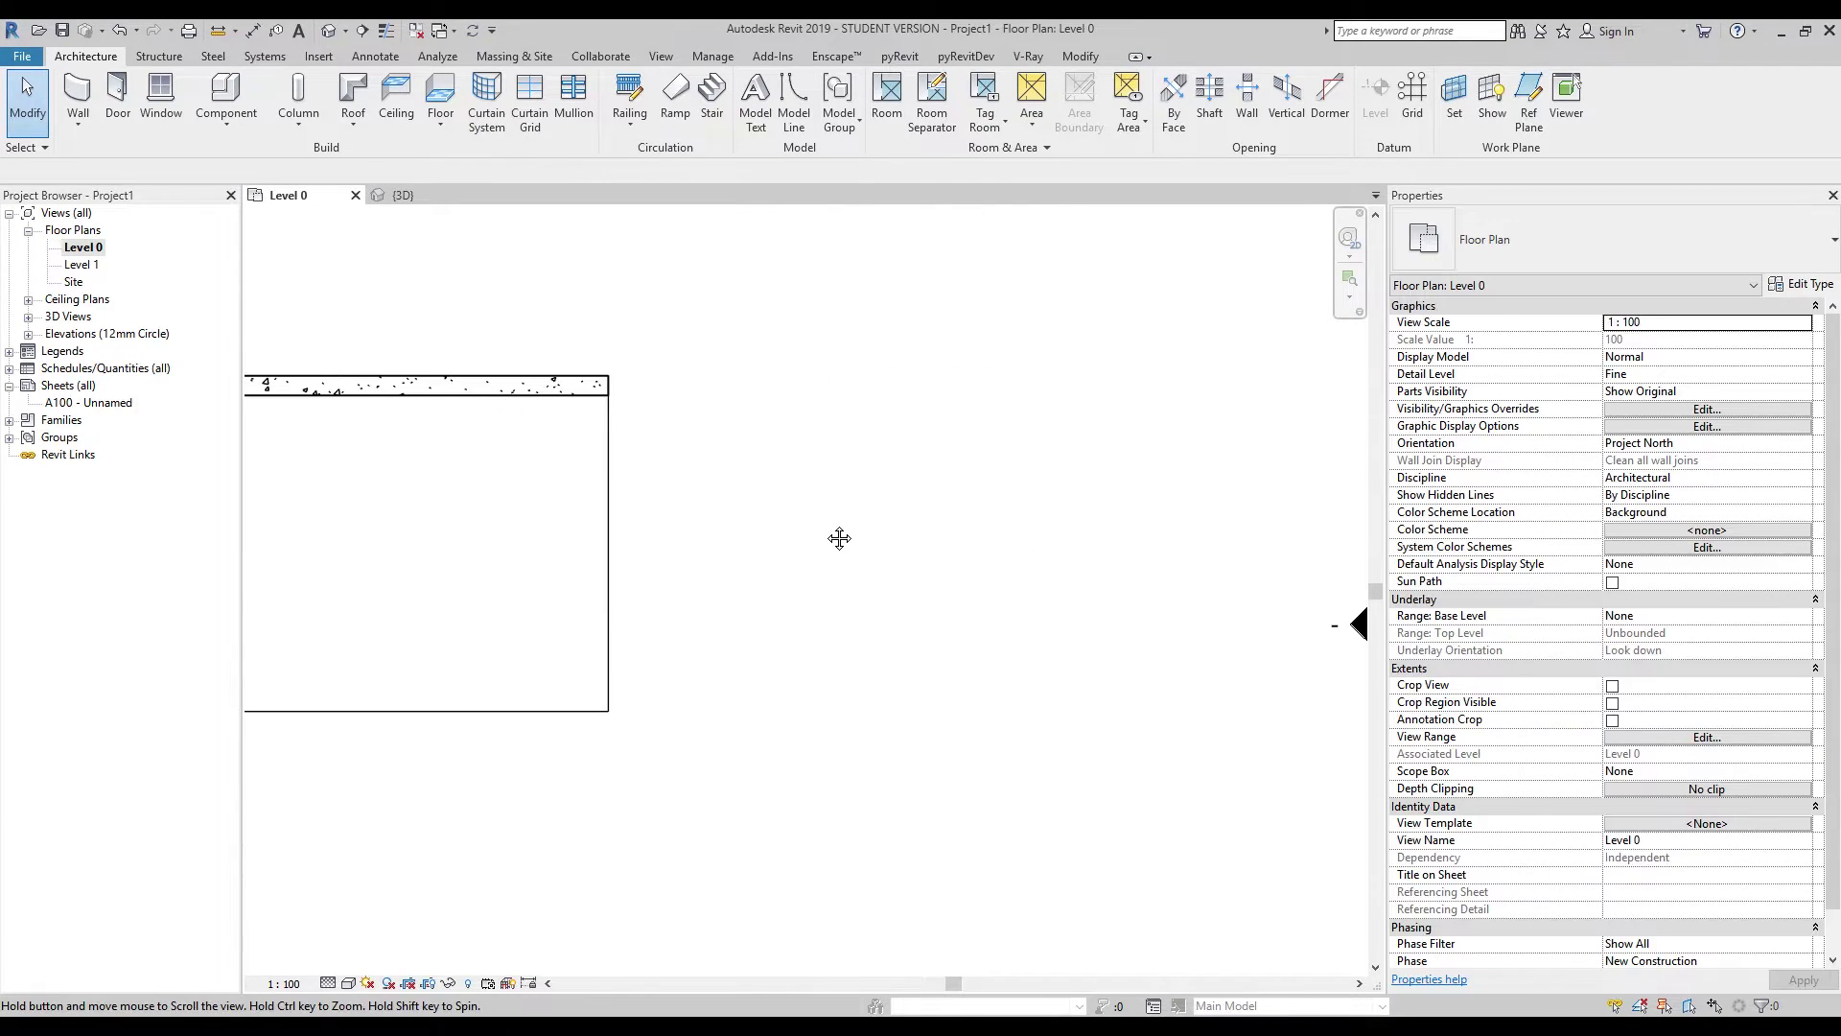
{"action": "middle_click_drag", "start_coordinate": [354, 297], "coordinate": [657, 305]}
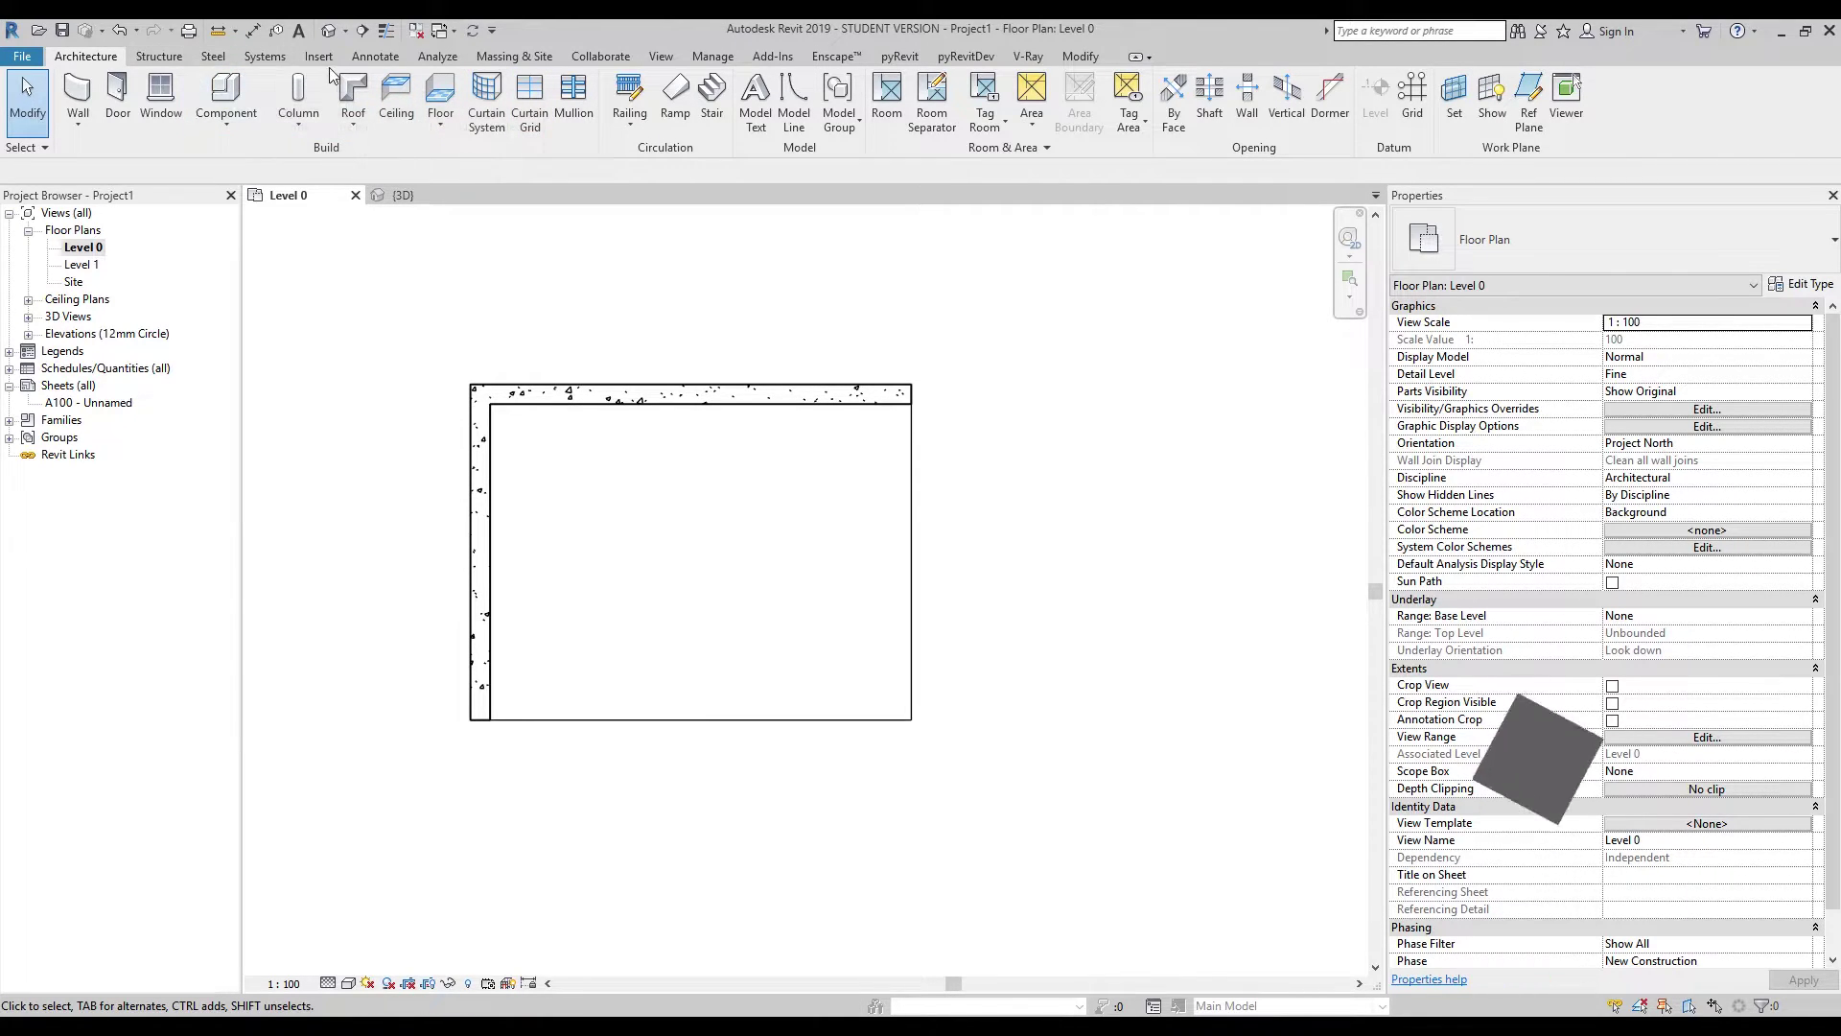
Draw a 6400 by 4800 mm rectangle of thin detail lines along the inner wall faces and the floor's outer edges.
{"action": "left_click", "coordinate": [372, 55]}
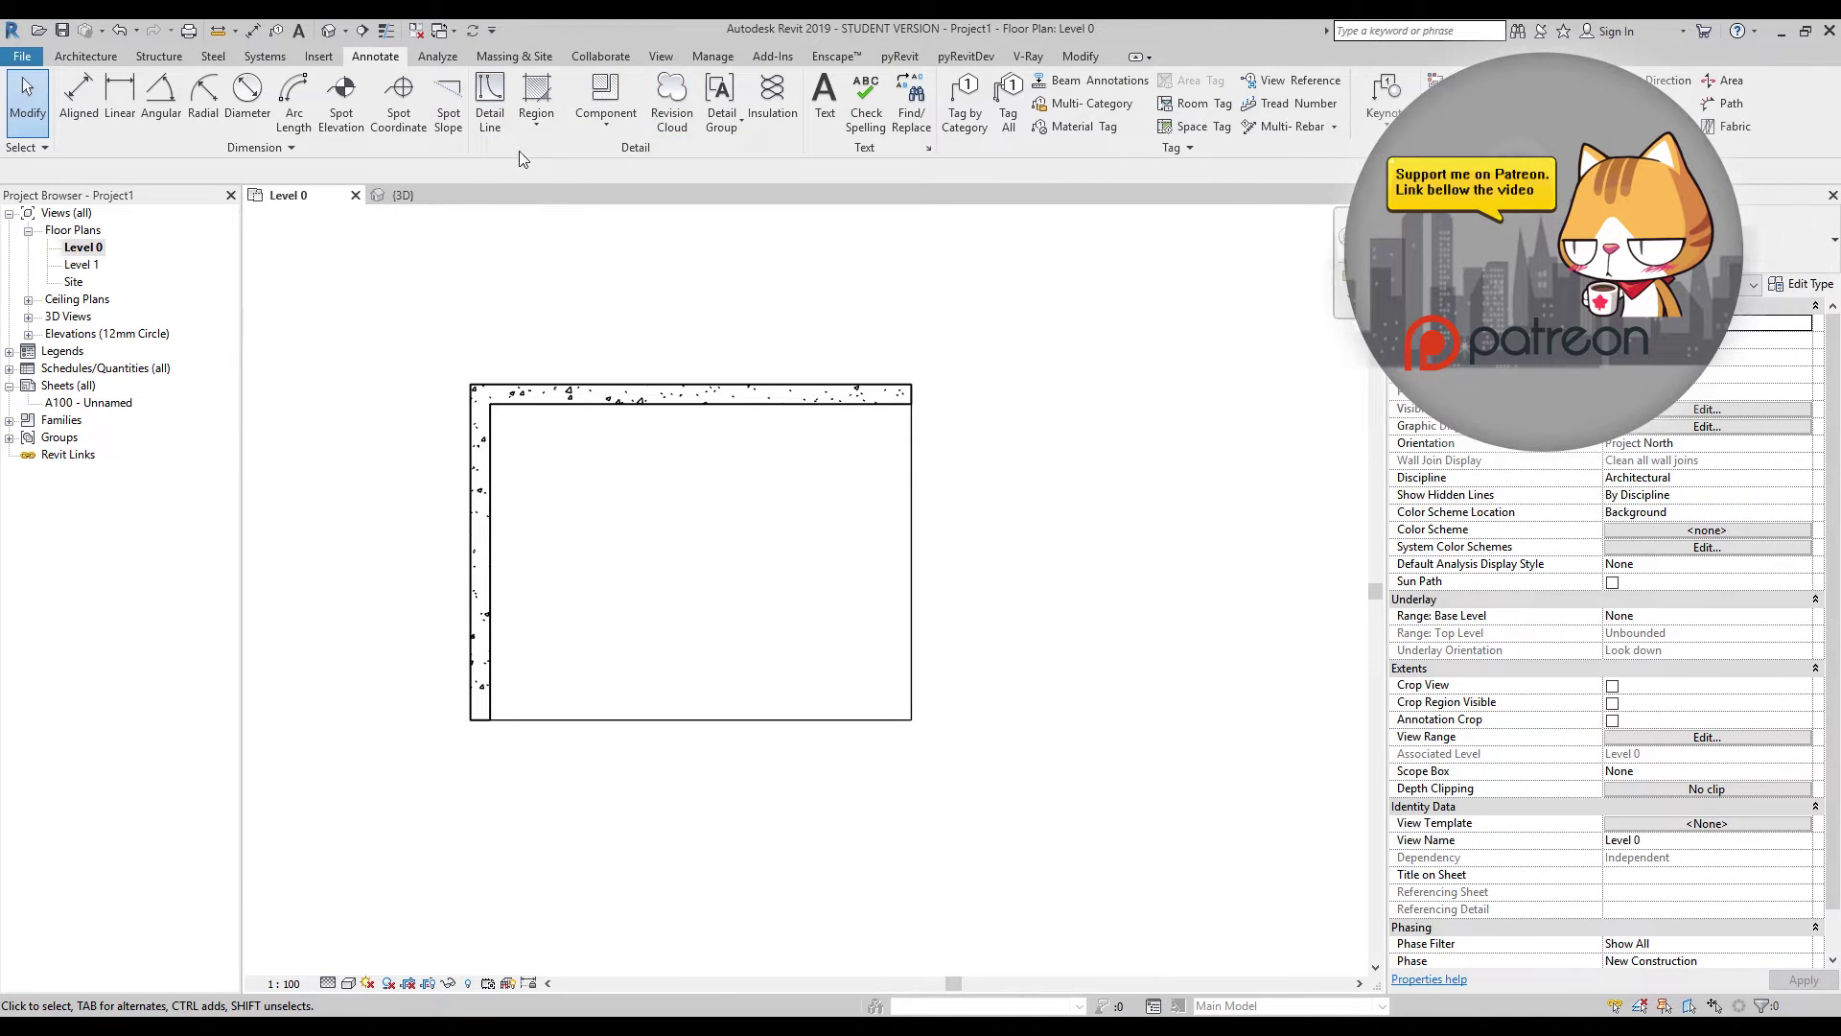
{"action": "left_click", "coordinate": [490, 101]}
{"action": "left_click", "coordinate": [786, 82]}
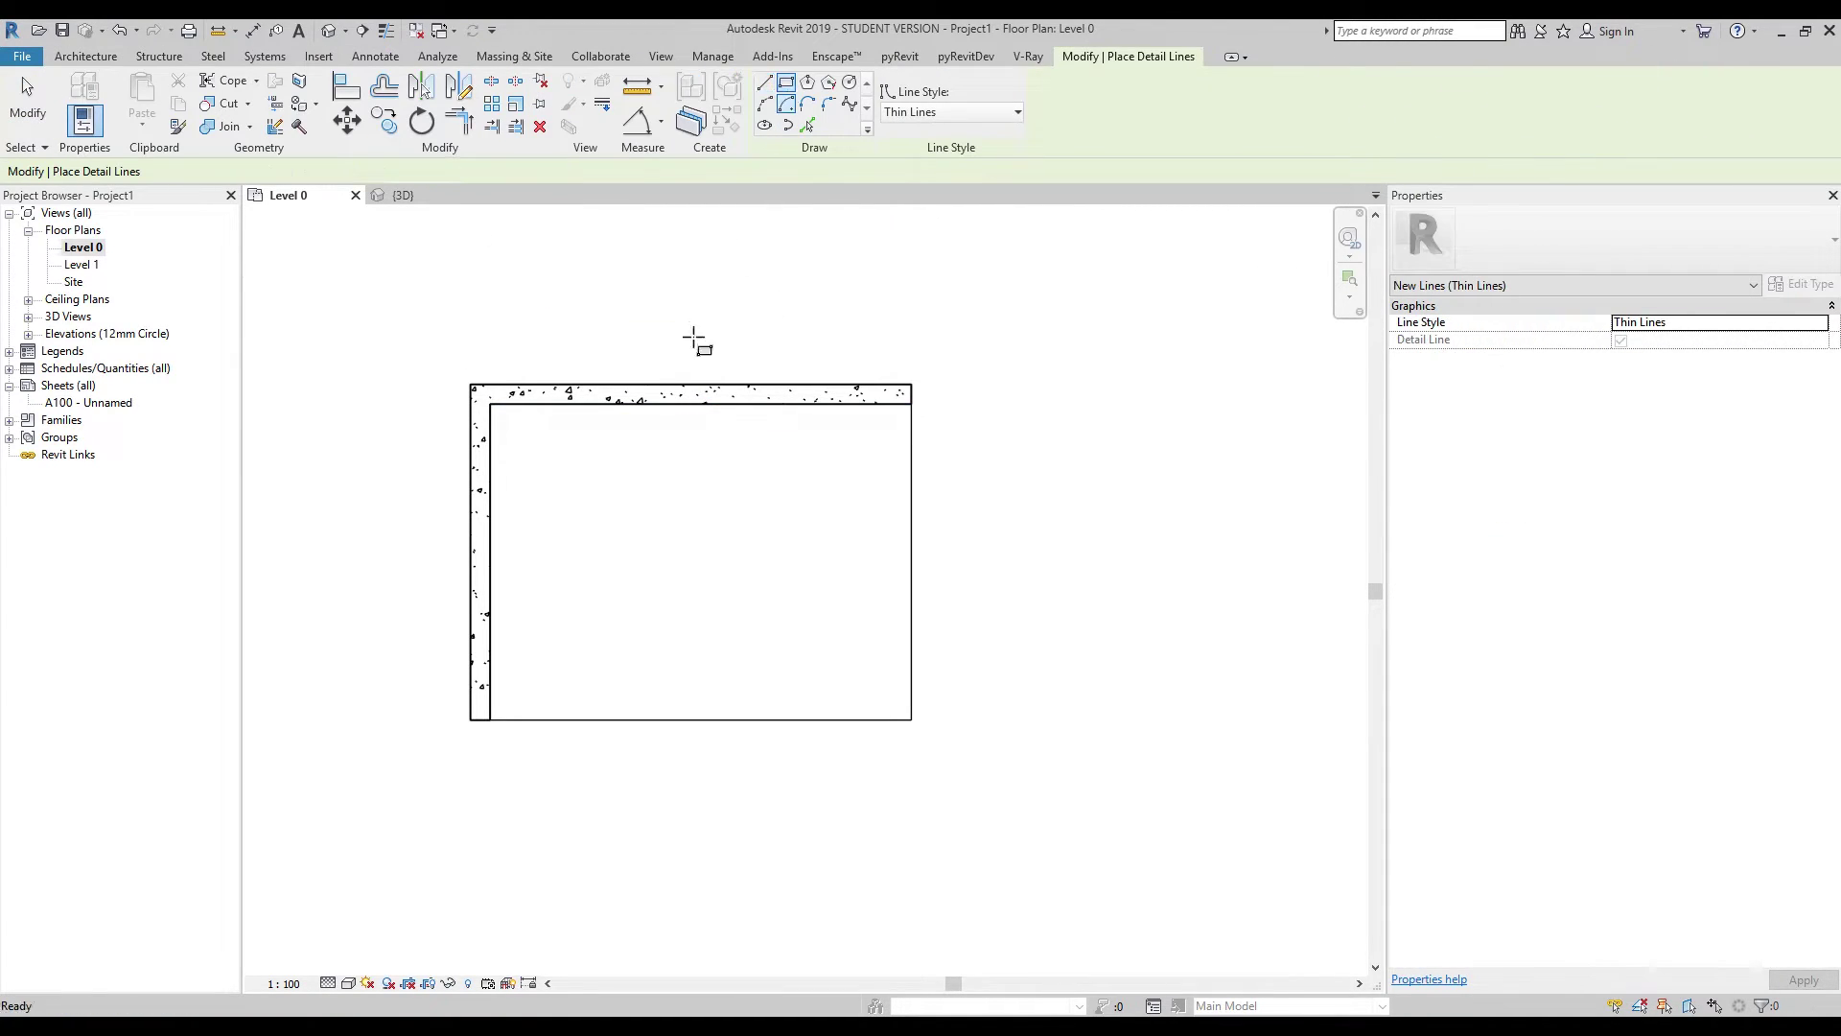
{"action": "left_click", "coordinate": [490, 404]}
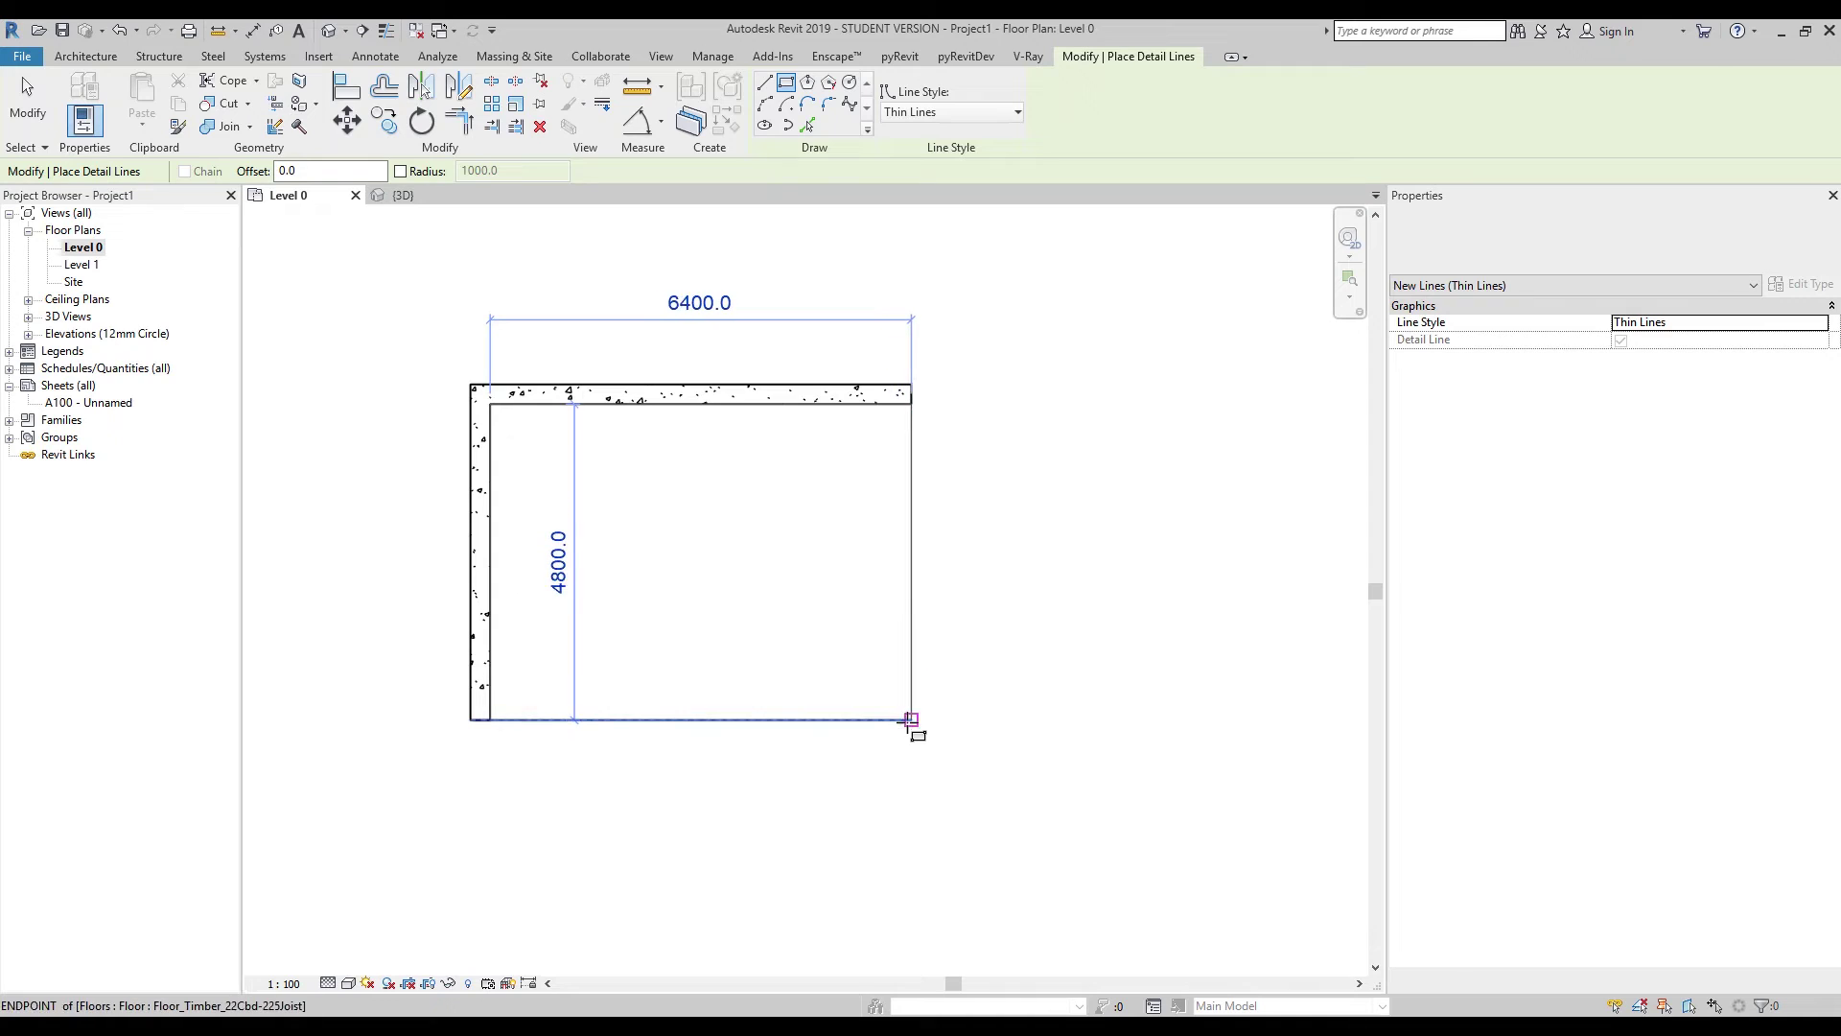
{"action": "left_click", "coordinate": [911, 719]}
{"action": "key", "text": "Escape"}
{"action": "key", "text": "Escape"}
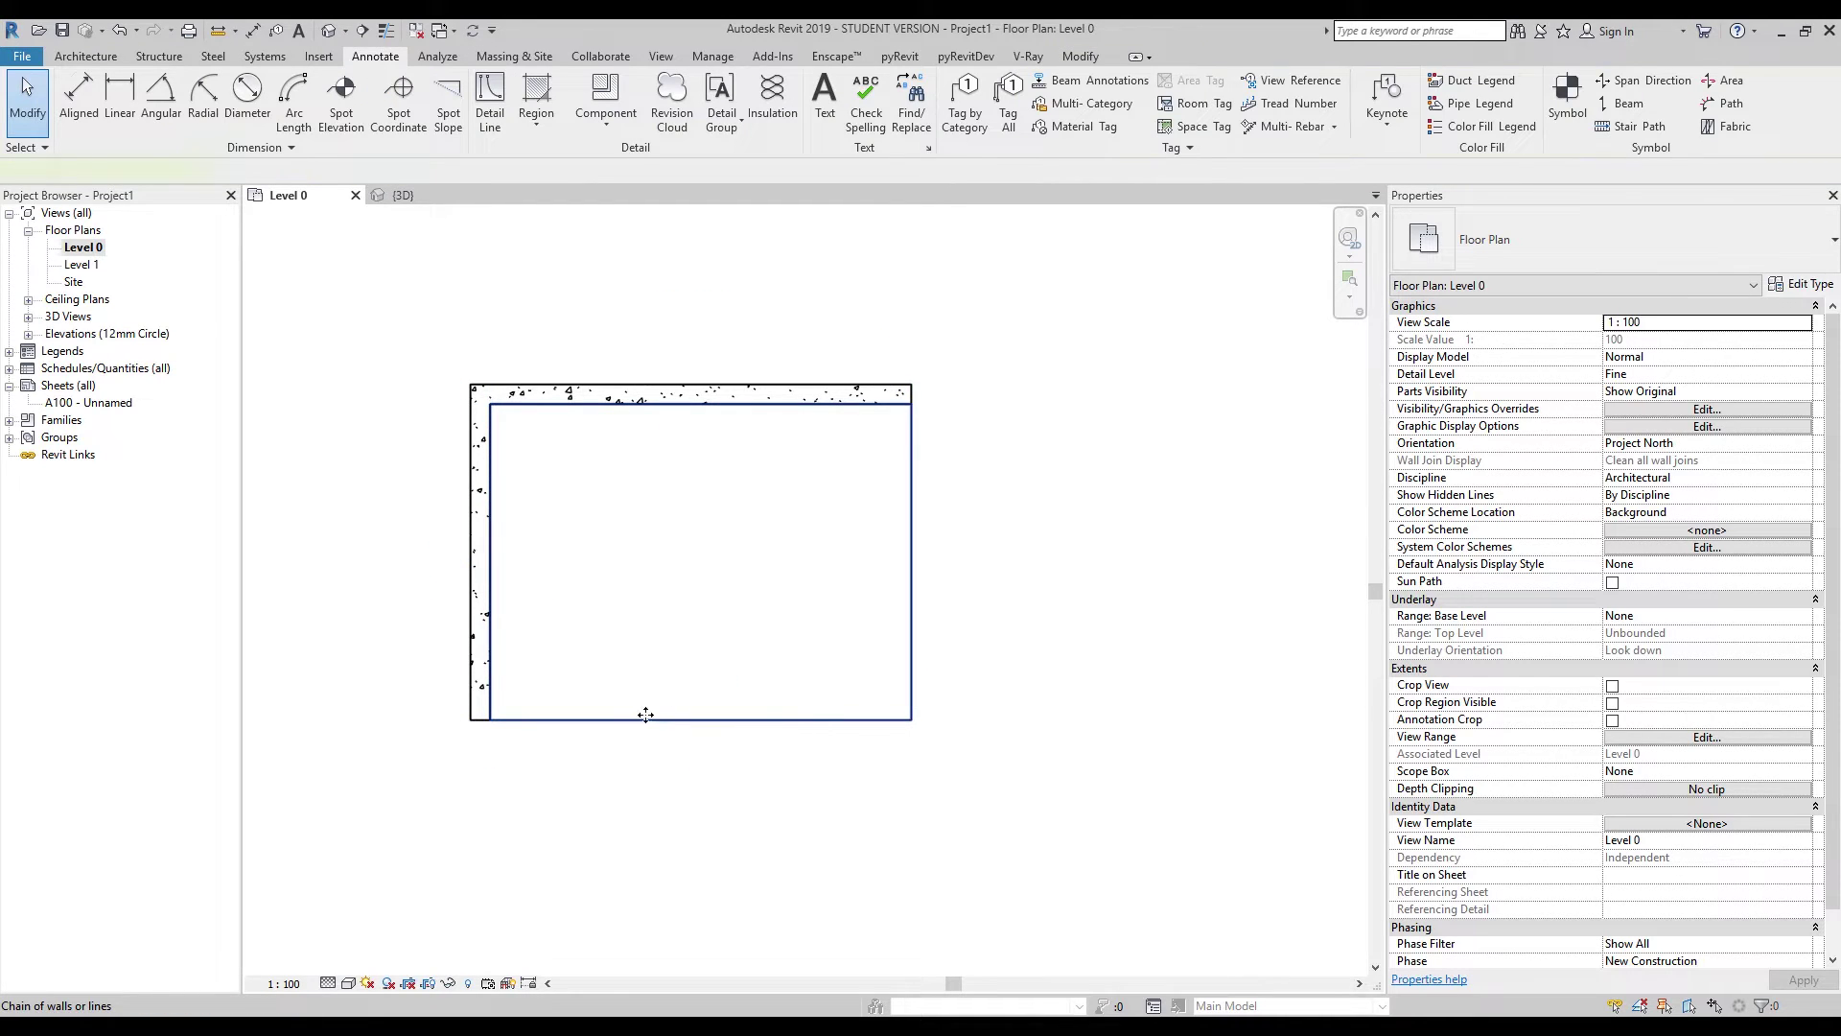
Move the whole detail-line rectangle horizontally to the empty area right of the room.
{"action": "left_click", "coordinate": [645, 717]}
{"action": "left_click_drag", "start_coordinate": [618, 719], "coordinate": [1222, 717]}
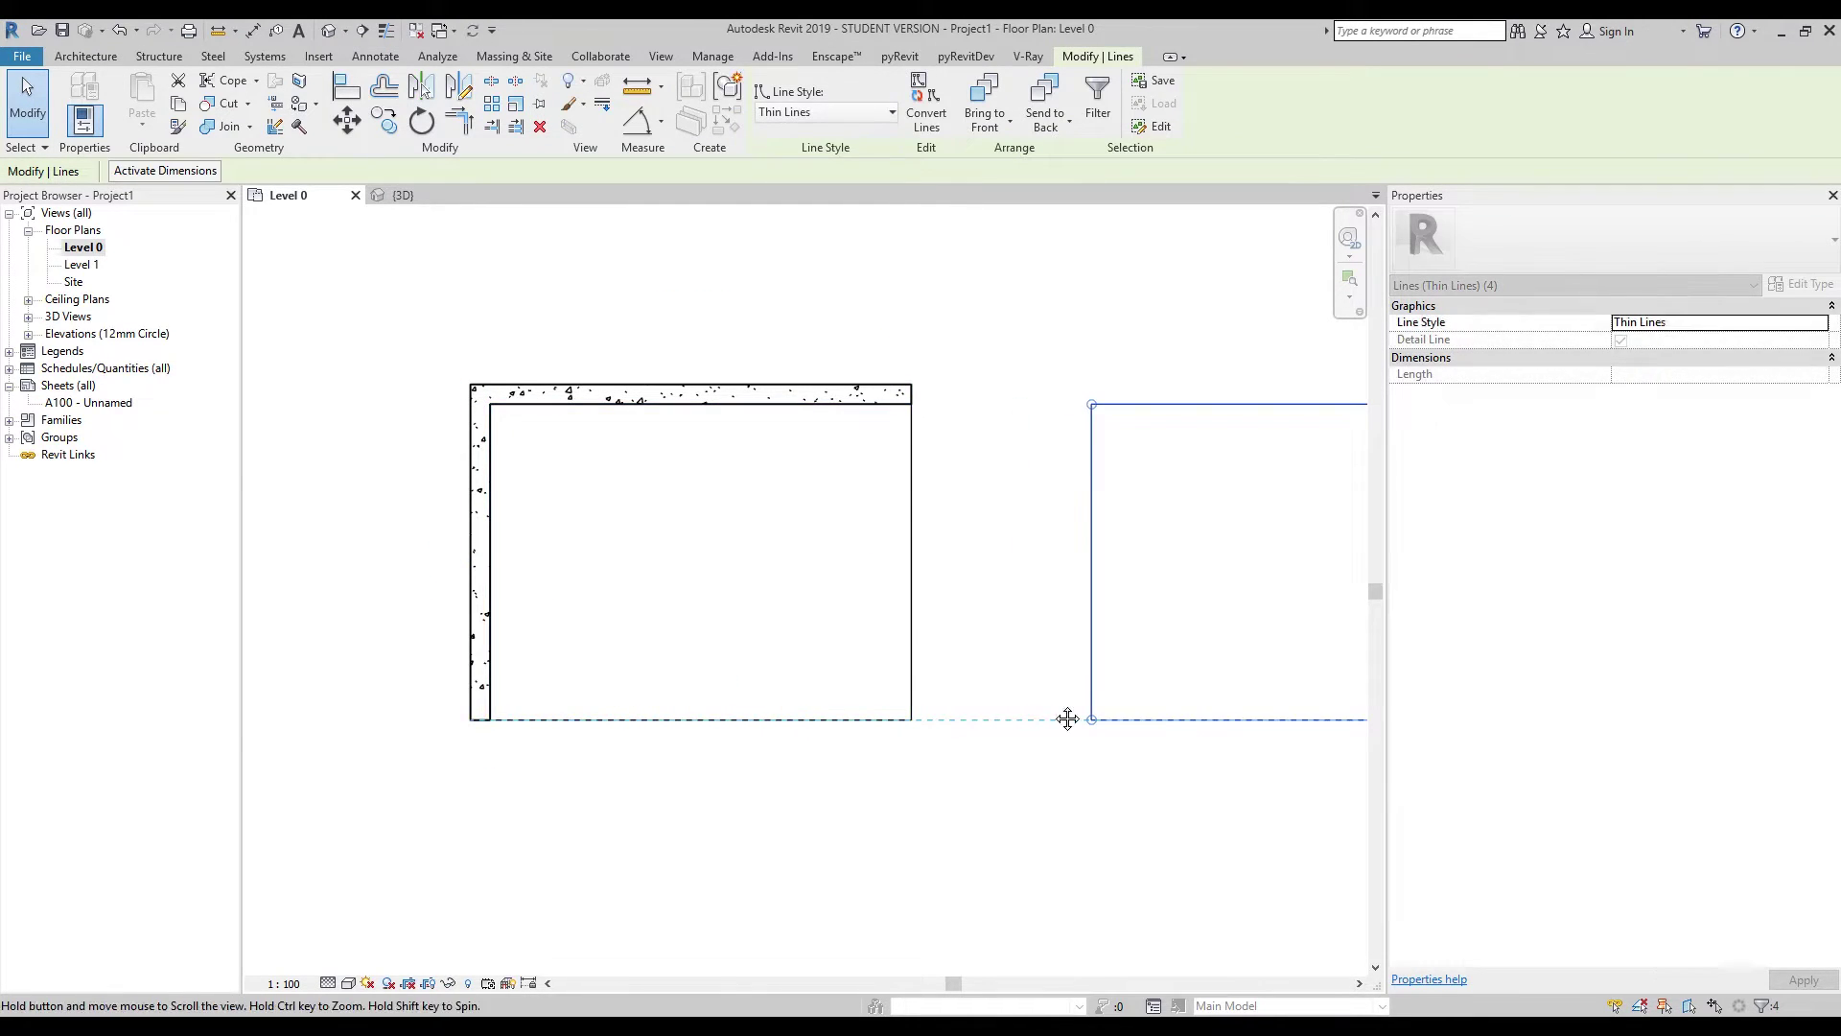
{"action": "middle_click_drag", "start_coordinate": [1068, 719], "coordinate": [609, 646]}
{"action": "key", "text": "Escape"}
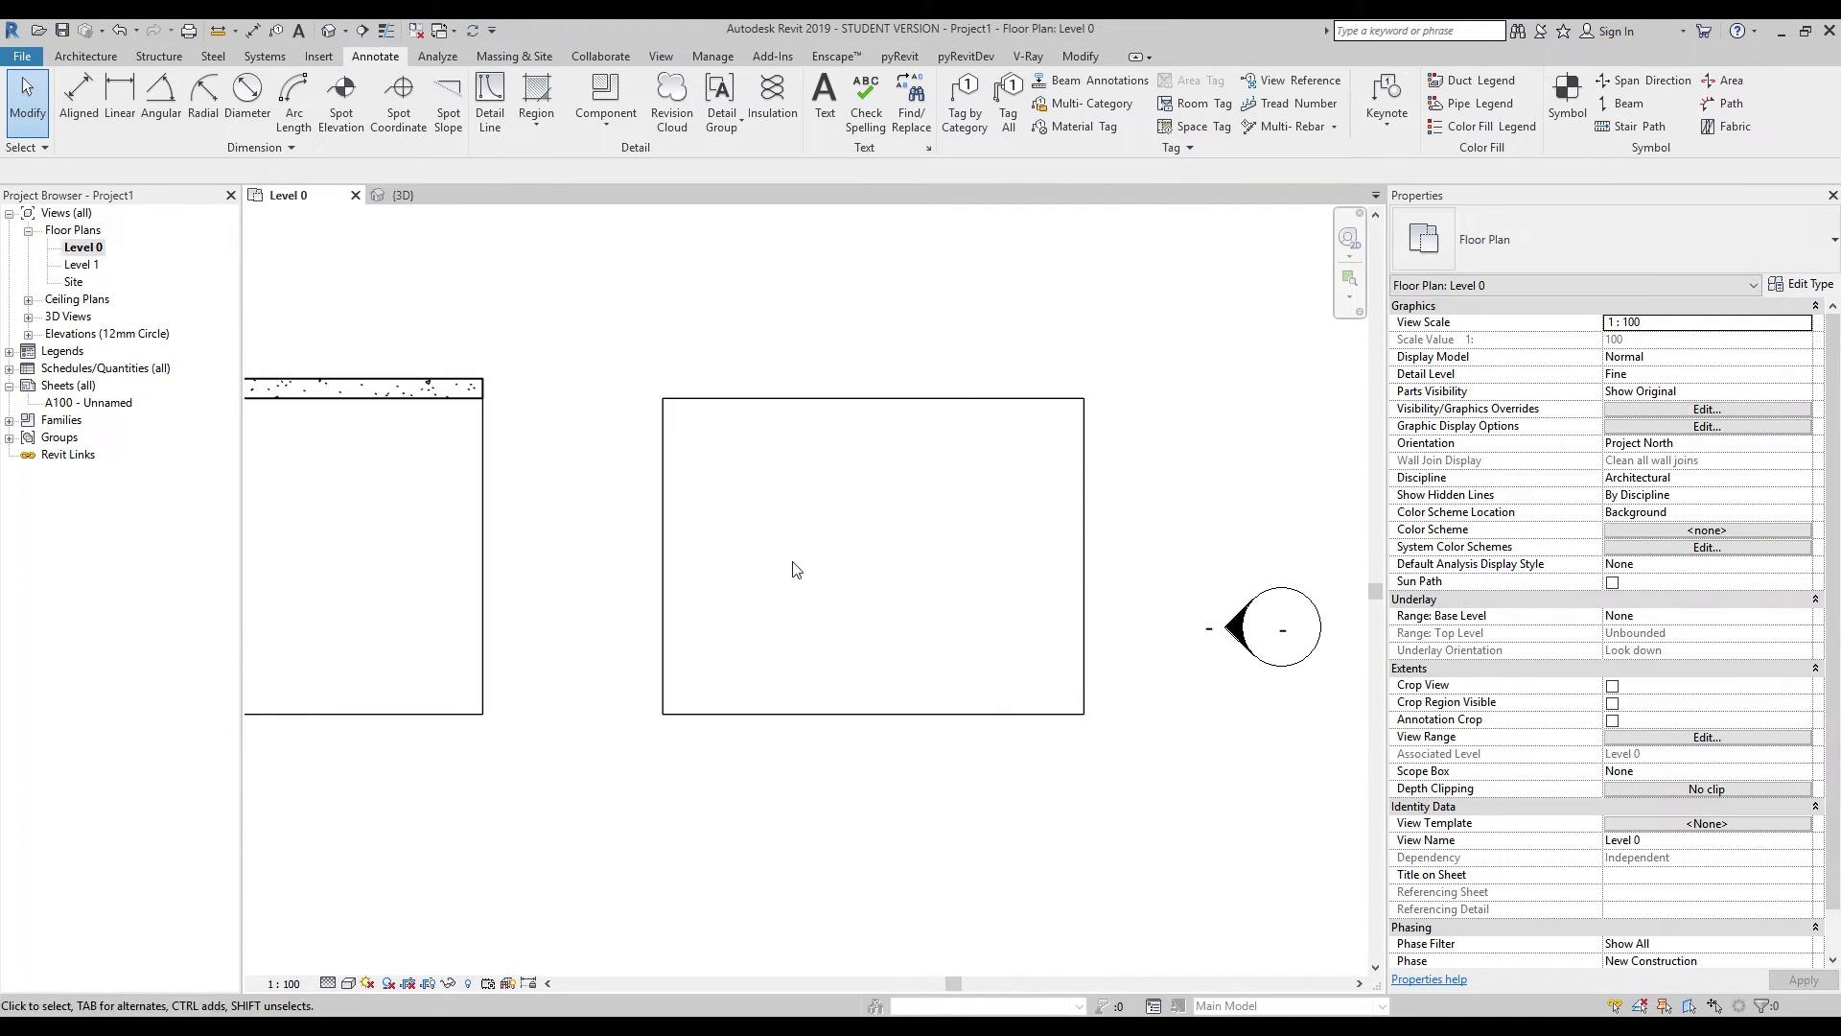
Draw a vertical detail line across the rectangle's full height, 500 mm from its left edge.
{"action": "scroll", "coordinate": [795, 569], "scroll_direction": "up", "scroll_amount": 2}
{"action": "left_click", "coordinate": [490, 101]}
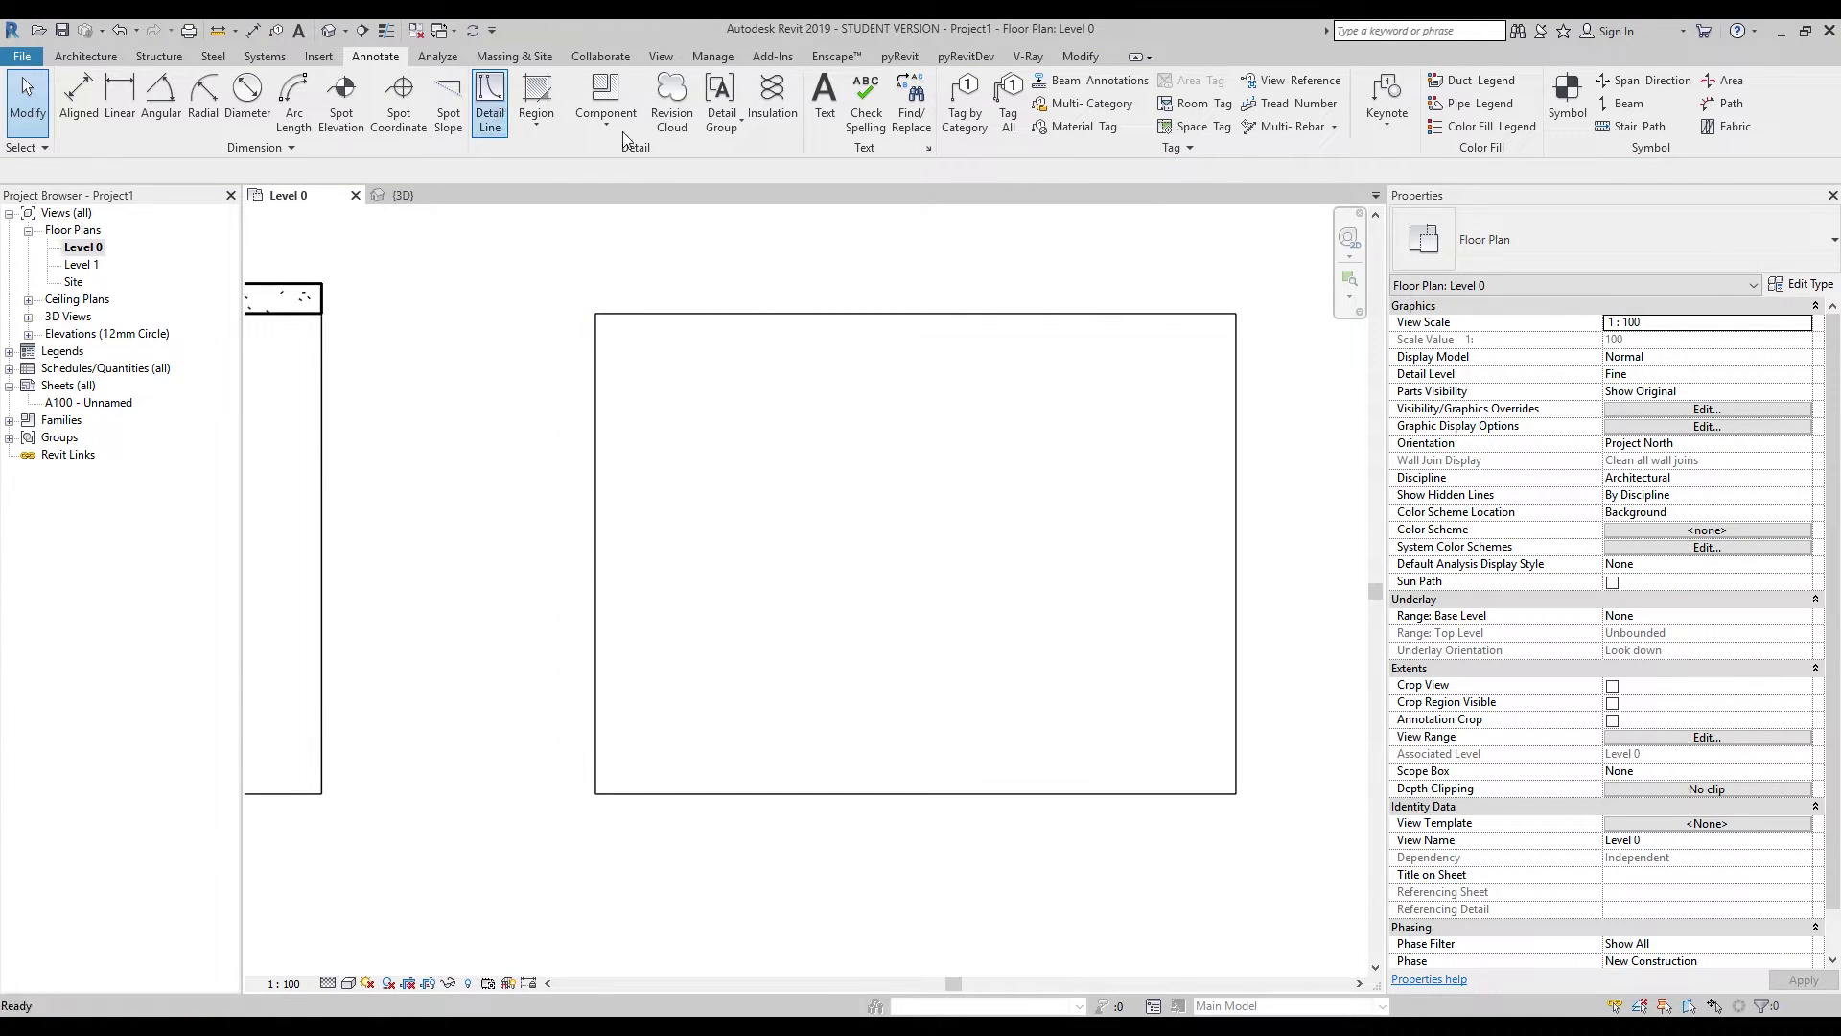
{"action": "left_click", "coordinate": [646, 794]}
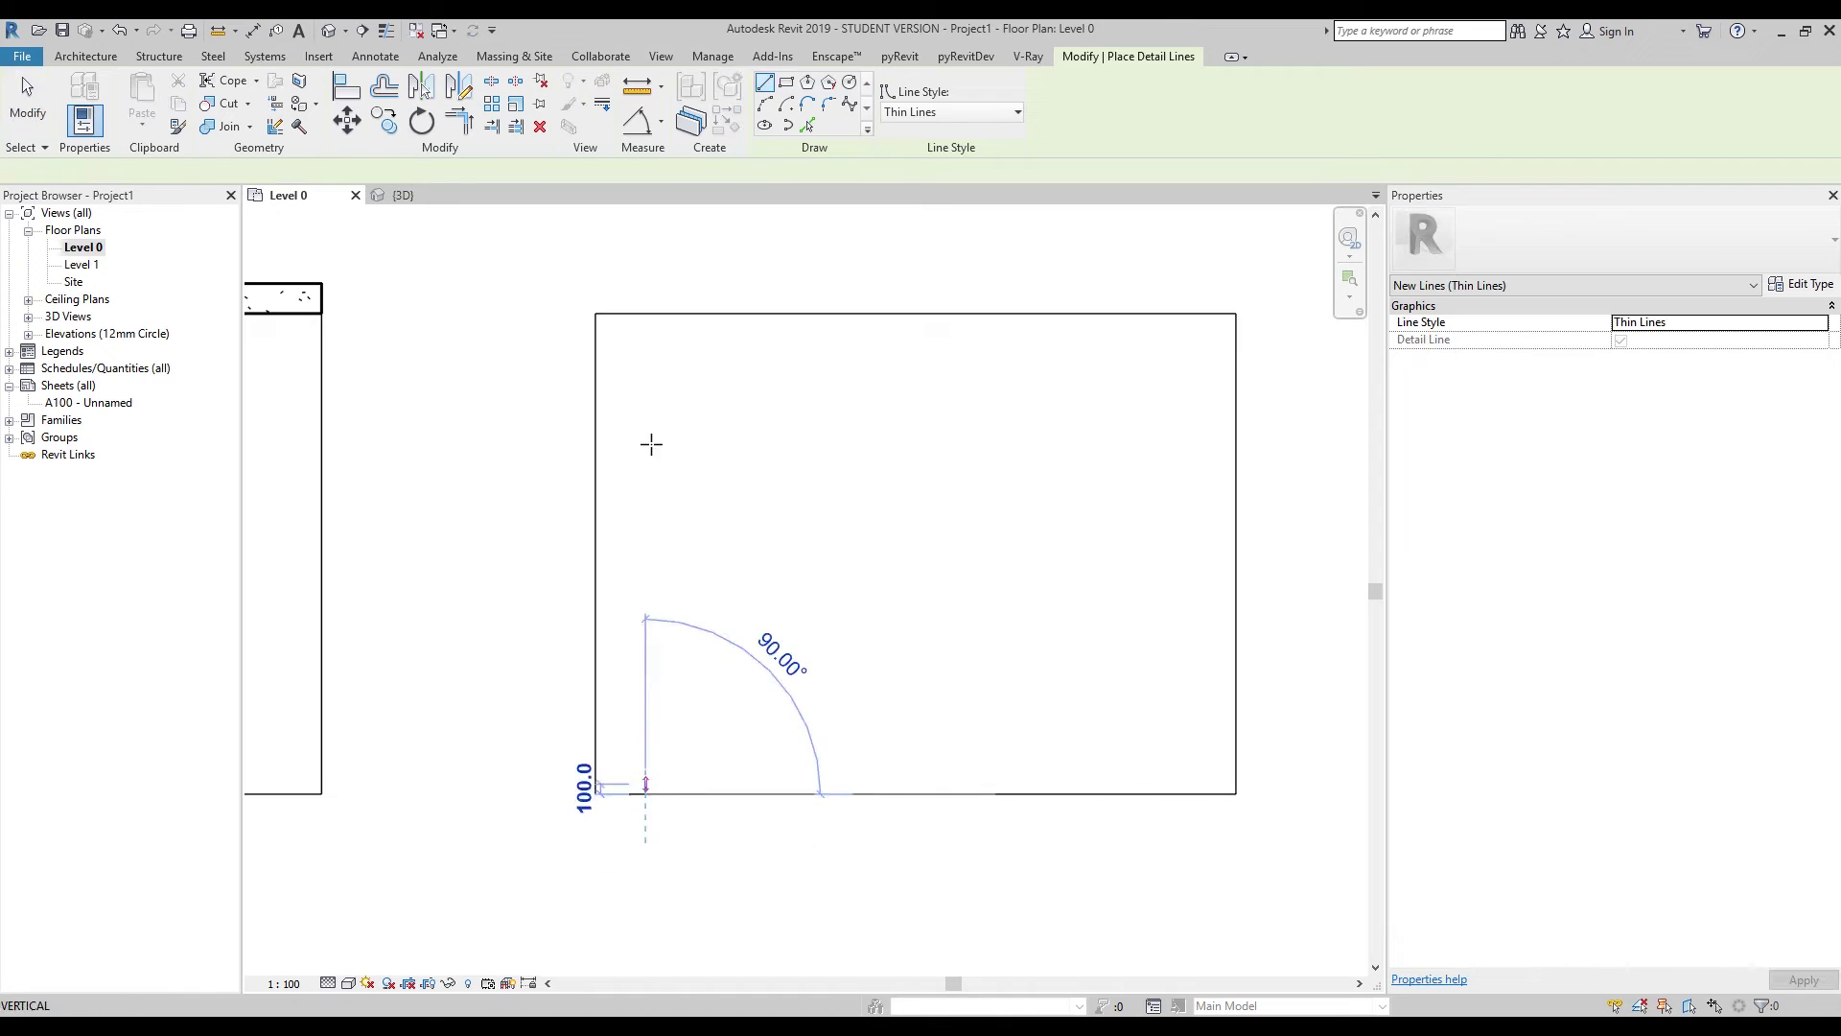
{"action": "left_click", "coordinate": [645, 313]}
{"action": "key", "text": "Escape"}
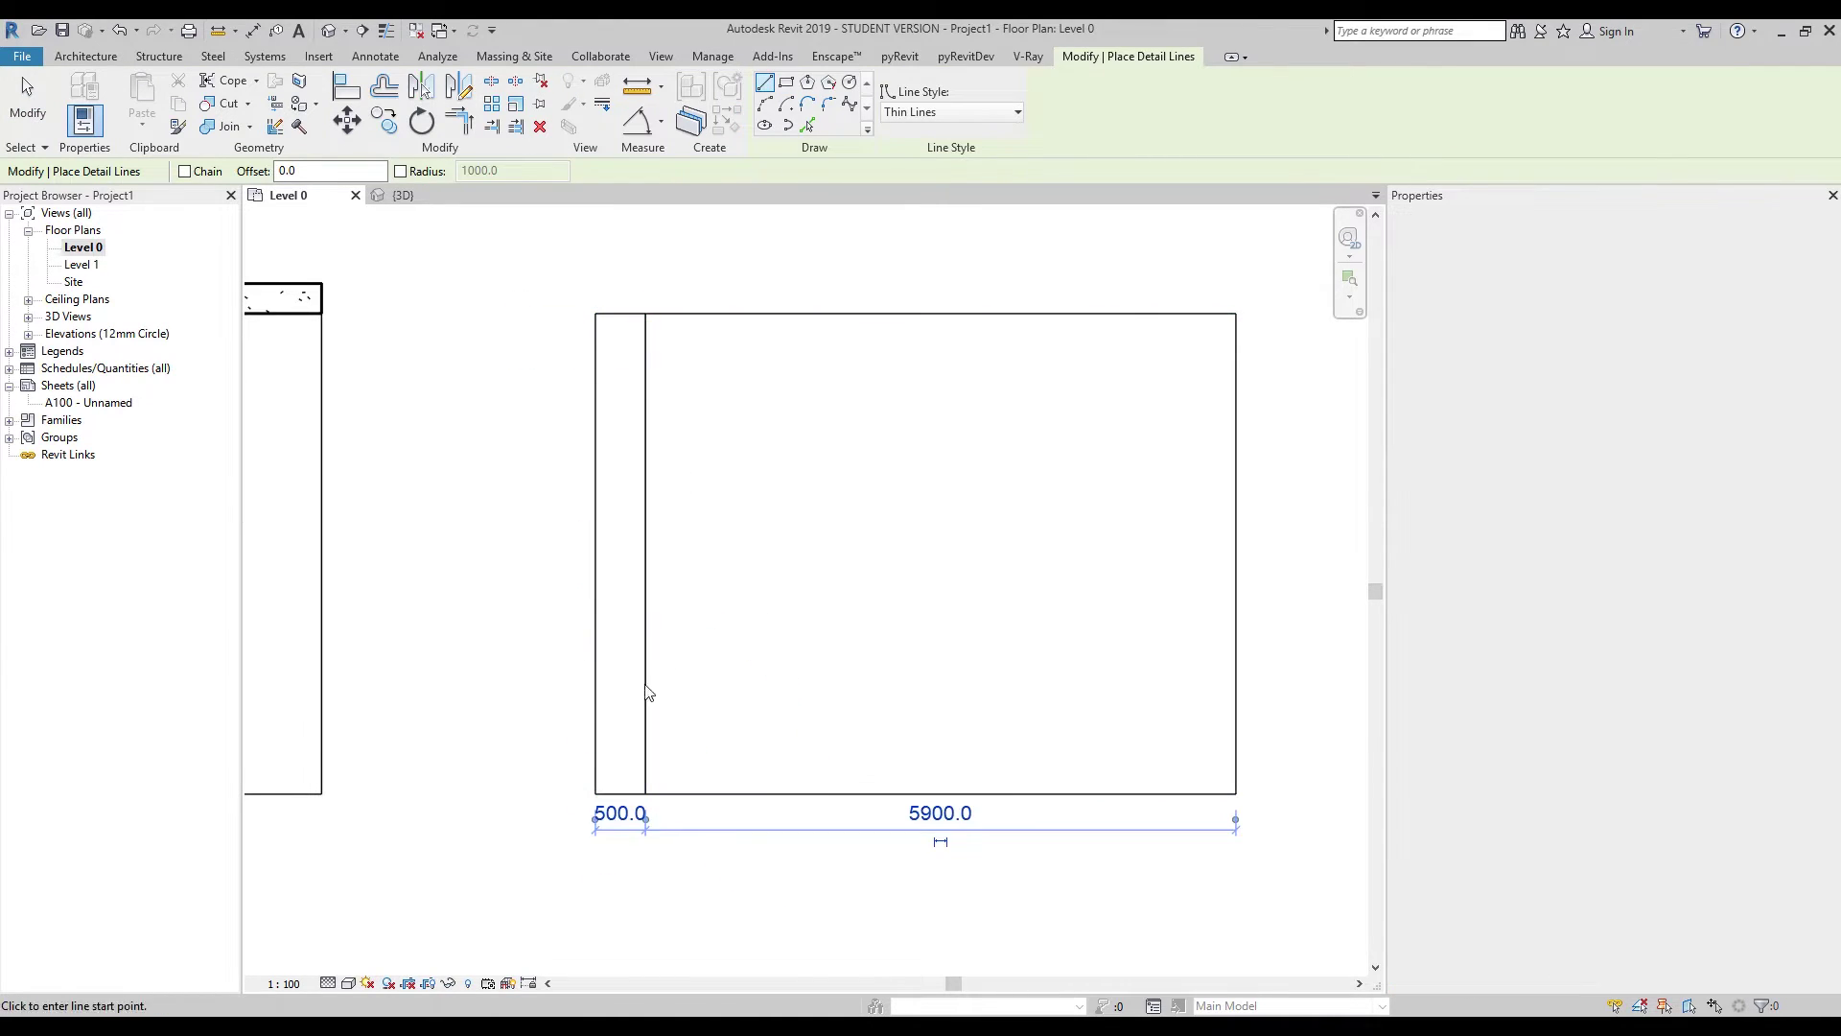
{"action": "key", "text": "Escape"}
{"action": "left_click", "coordinate": [646, 686]}
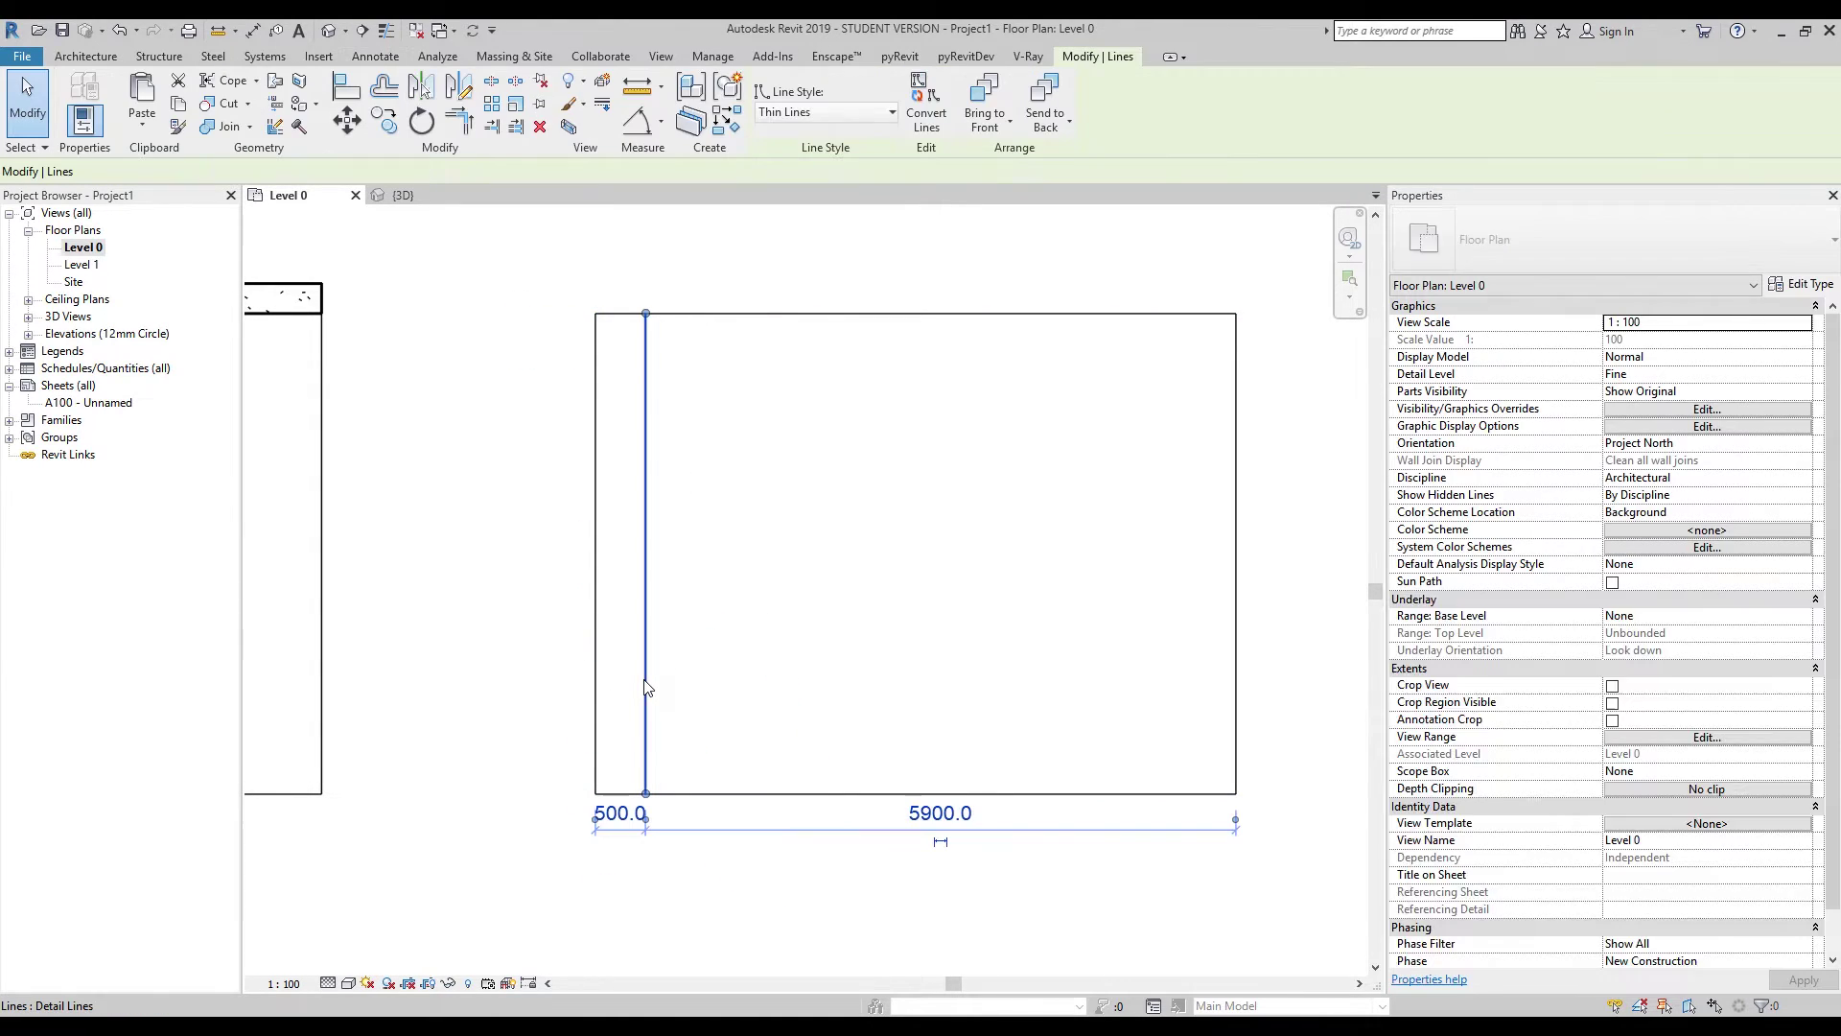
{"action": "left_click", "coordinate": [625, 823]}
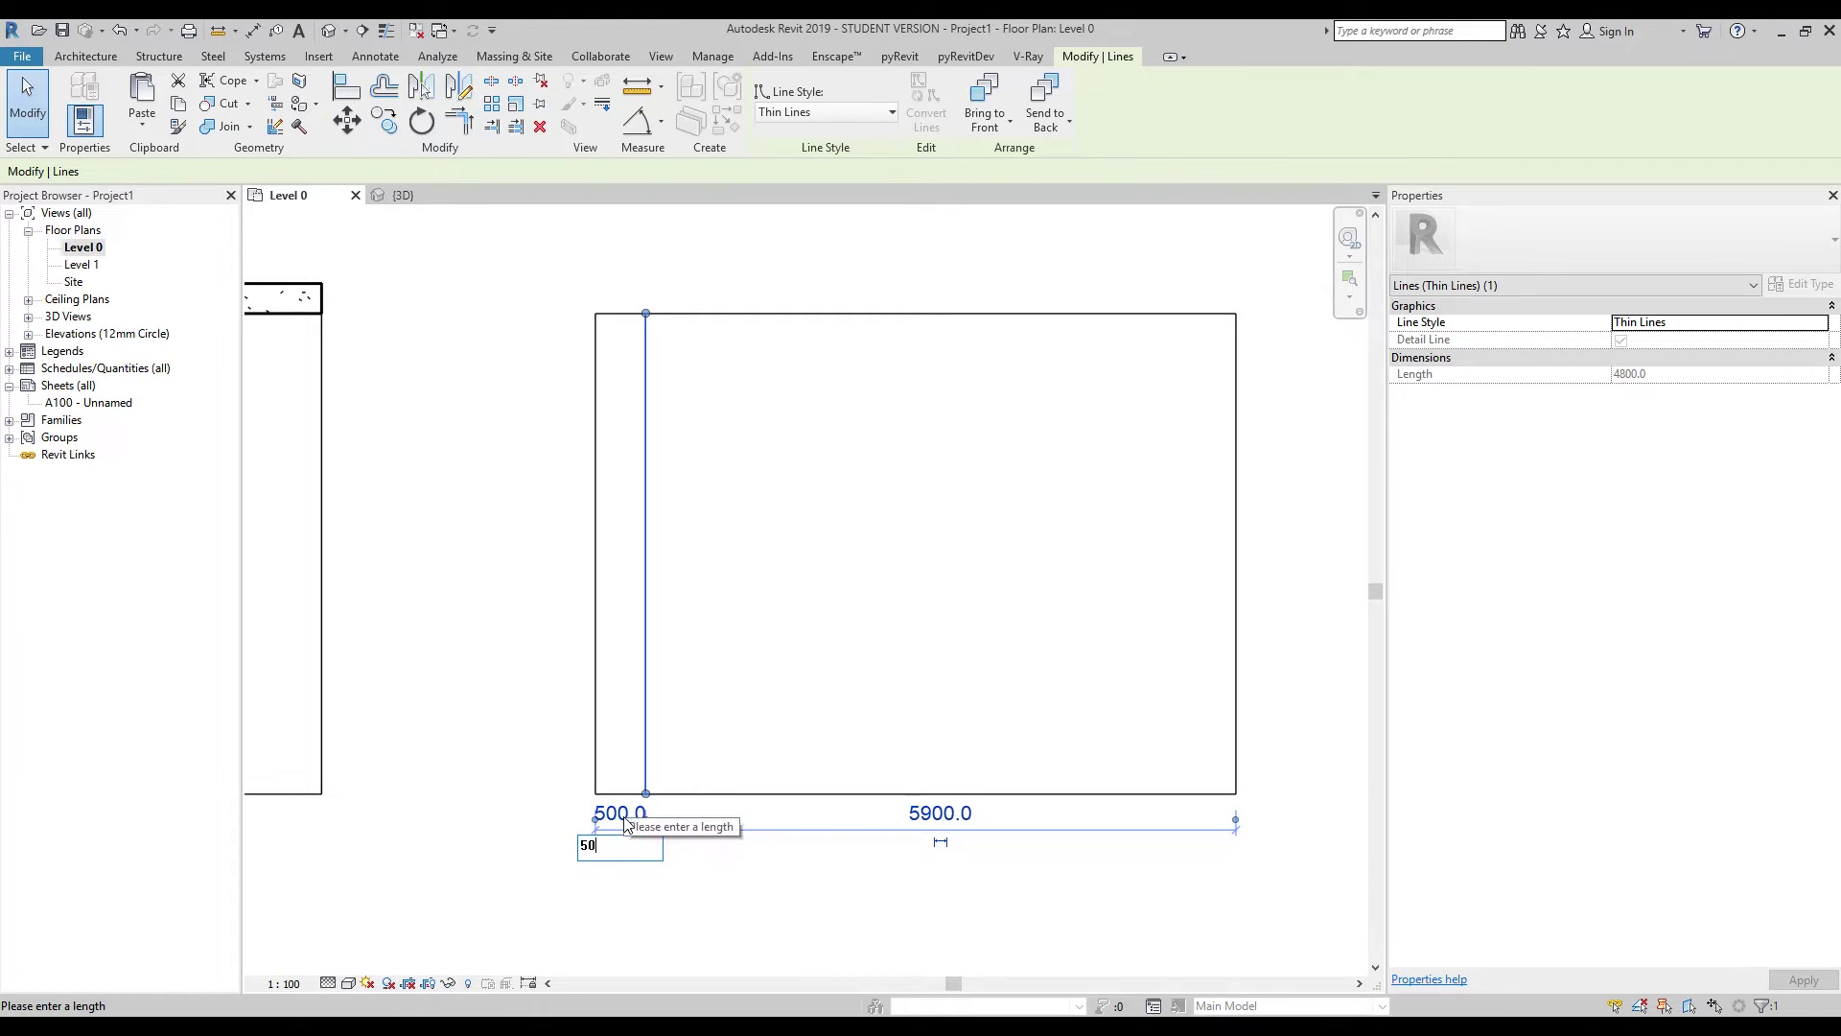
{"action": "key", "text": "Escape"}
{"action": "left_click", "coordinate": [781, 707]}
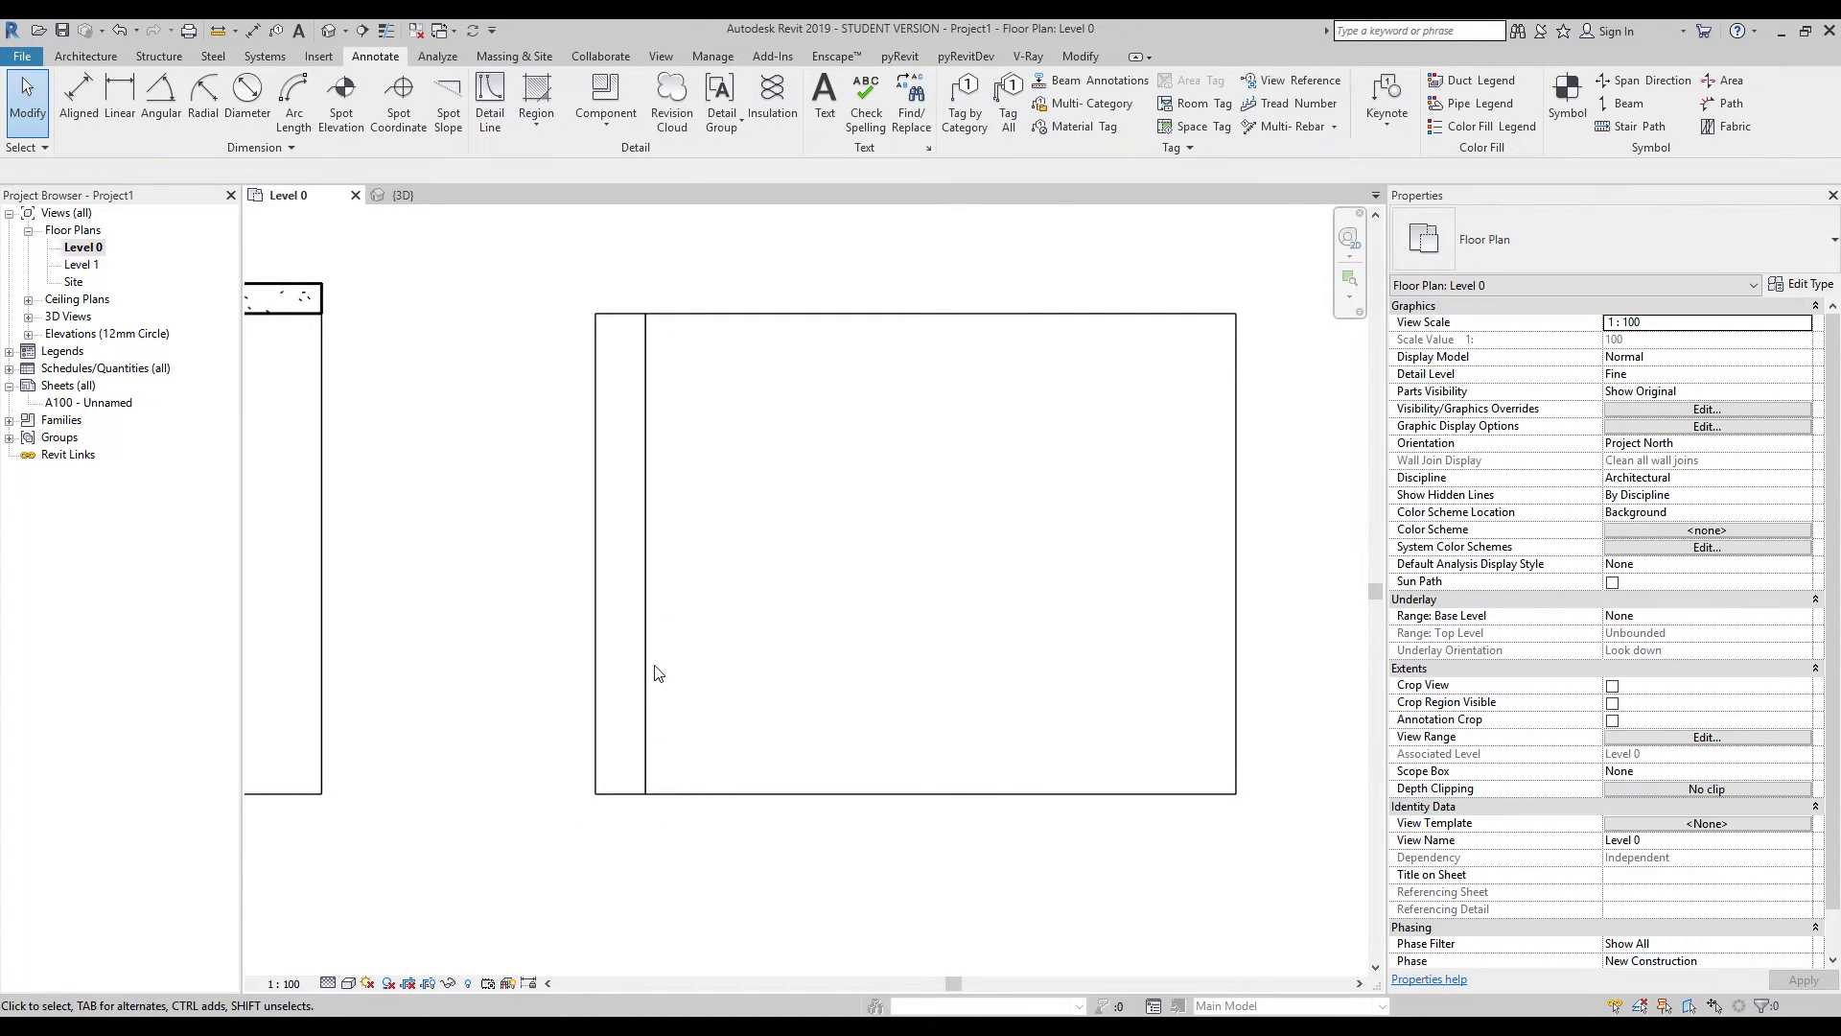
Draw a horizontal detail line from the rectangle's left edge to the midpoint of the vertical line.
{"action": "middle_click_drag", "start_coordinate": [658, 671], "coordinate": [614, 667]}
{"action": "left_click", "coordinate": [490, 96]}
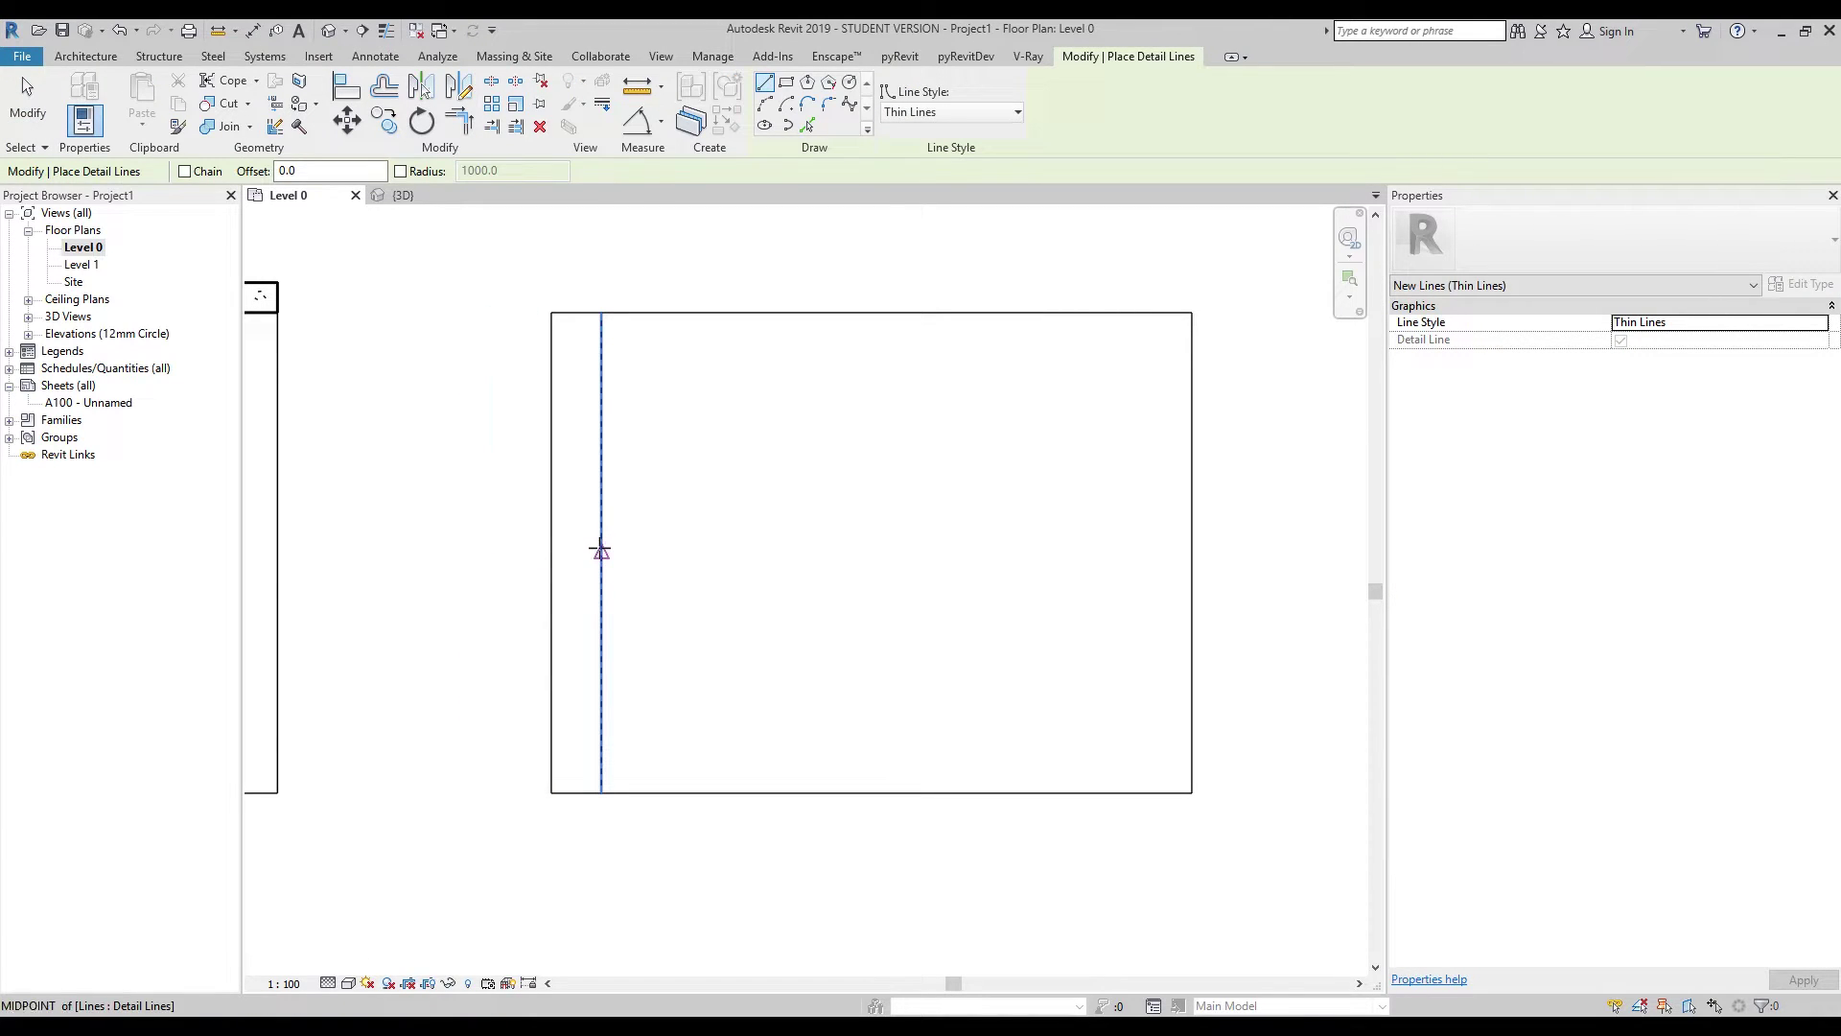
{"action": "left_click", "coordinate": [551, 552]}
{"action": "left_click", "coordinate": [601, 552]}
{"action": "key", "text": "Escape"}
{"action": "key", "text": "Escape"}
Copy the vertical line and the short horizontal line one strip to the right, with the copied joint below the first one.
{"action": "left_click_drag", "start_coordinate": [620, 493], "coordinate": [571, 645]}
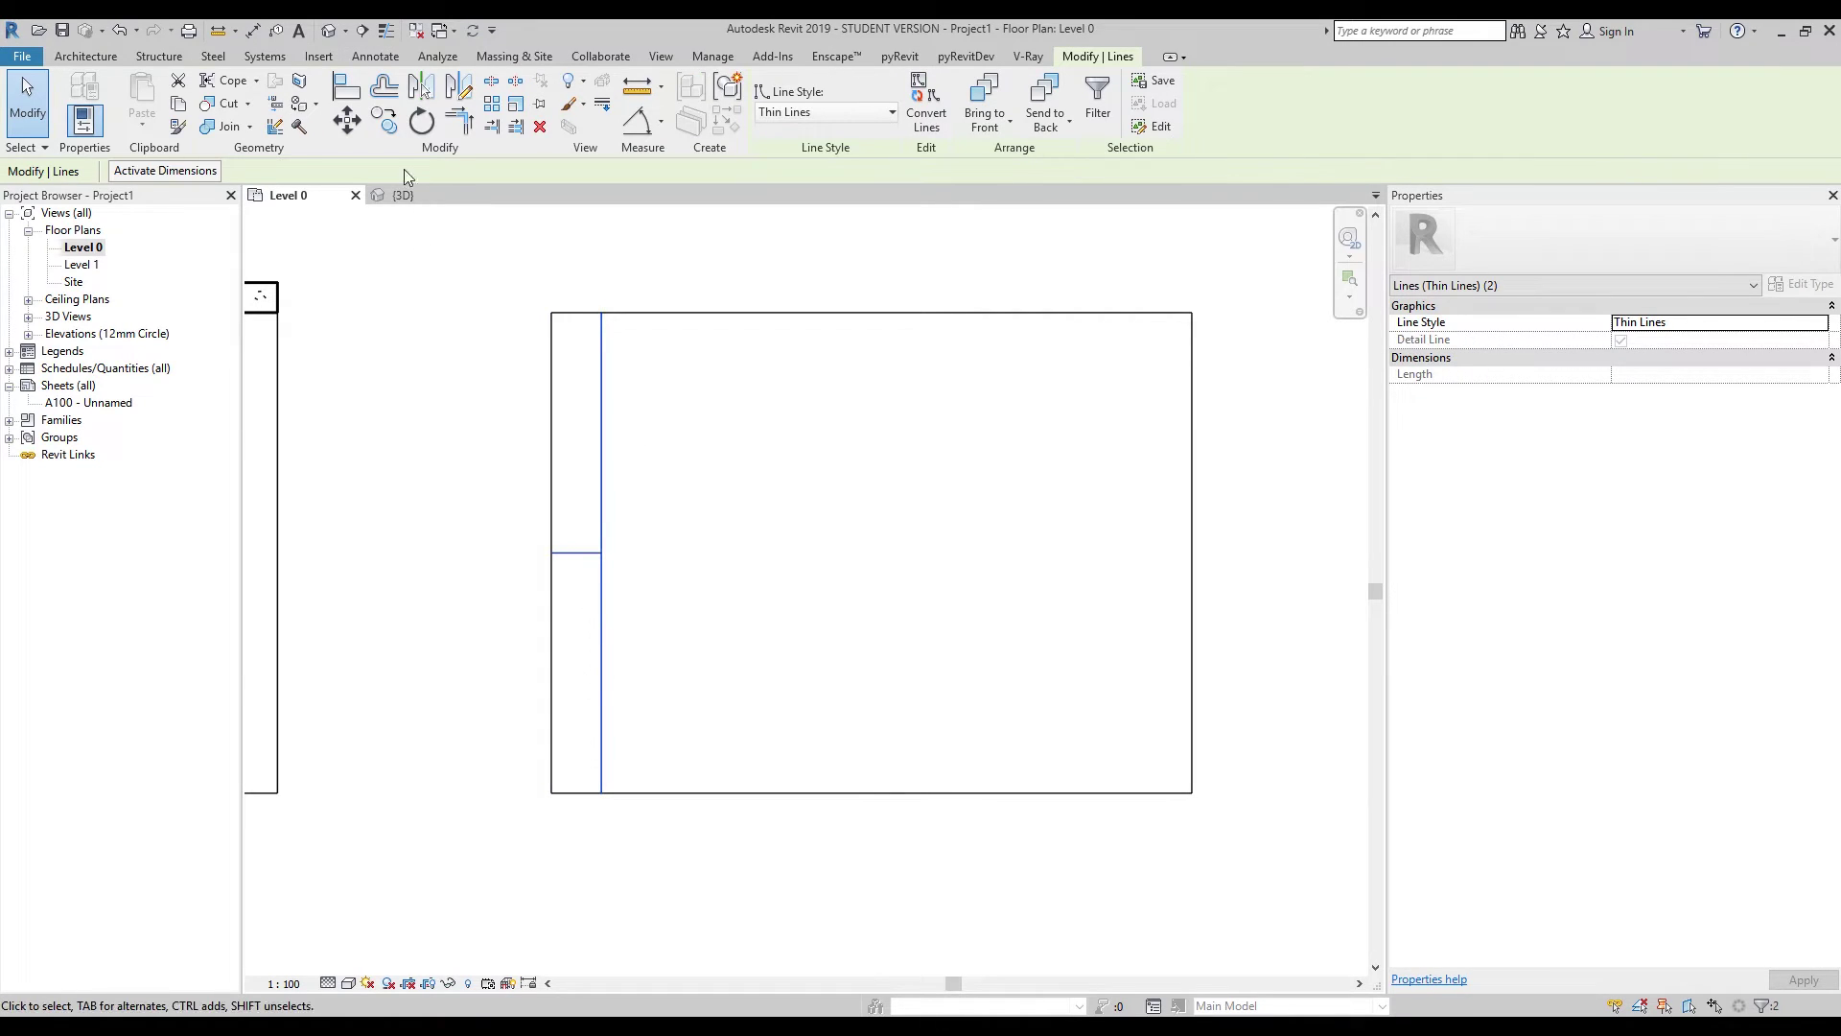
{"action": "left_click", "coordinate": [383, 120]}
{"action": "left_click", "coordinate": [552, 552]}
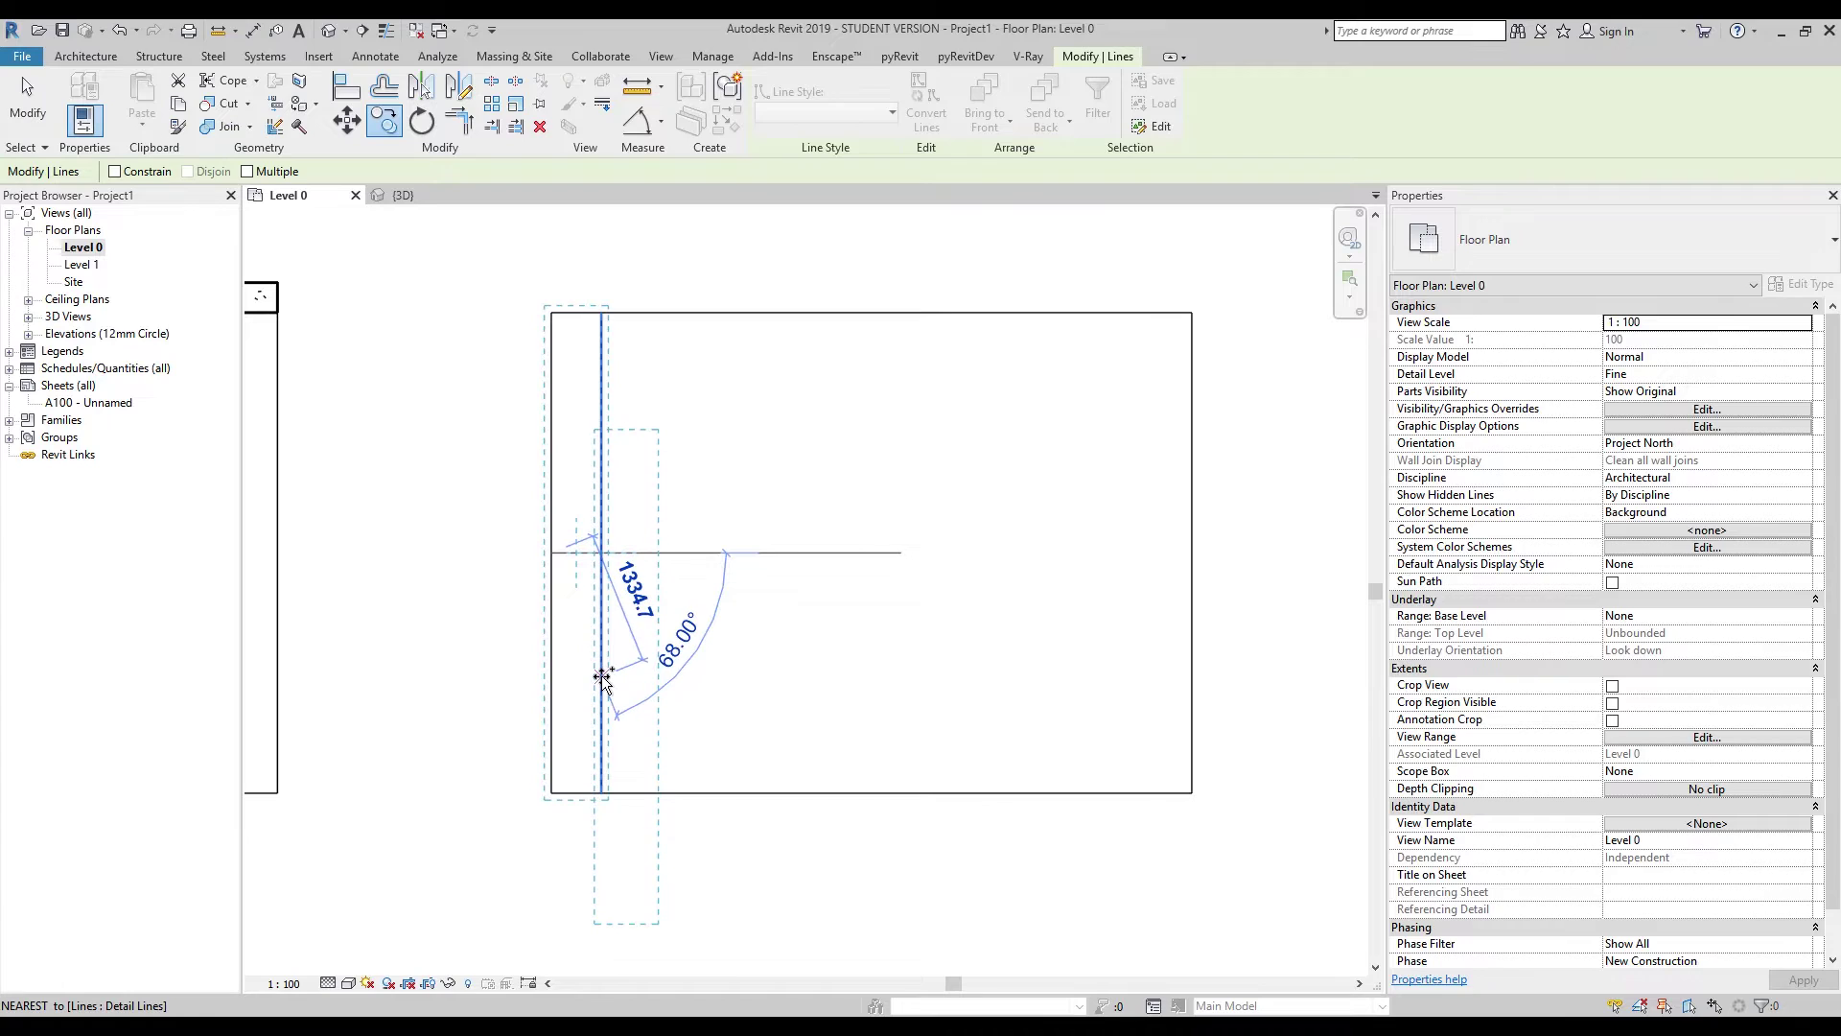
{"action": "left_click", "coordinate": [603, 677]}
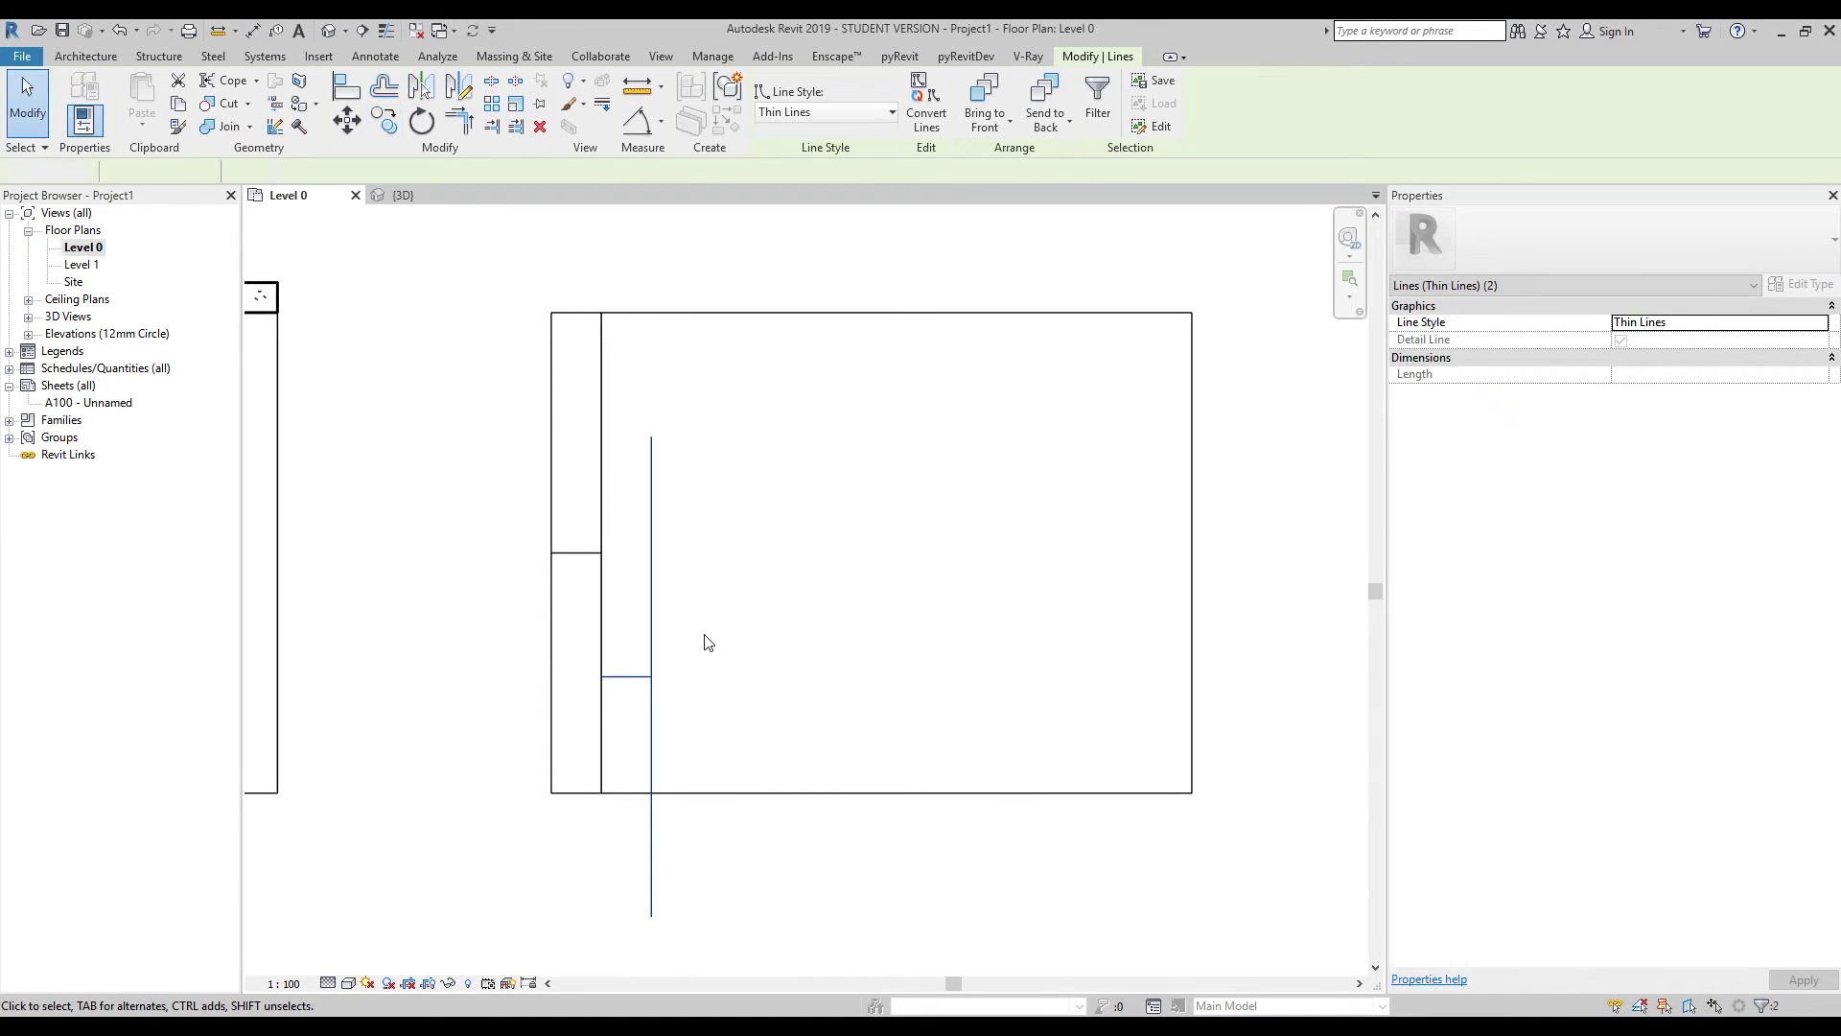
{"action": "left_click", "coordinate": [708, 643]}
Copy the short horizontal joint line in the second strip 2500 mm straight up.
{"action": "left_click", "coordinate": [628, 677]}
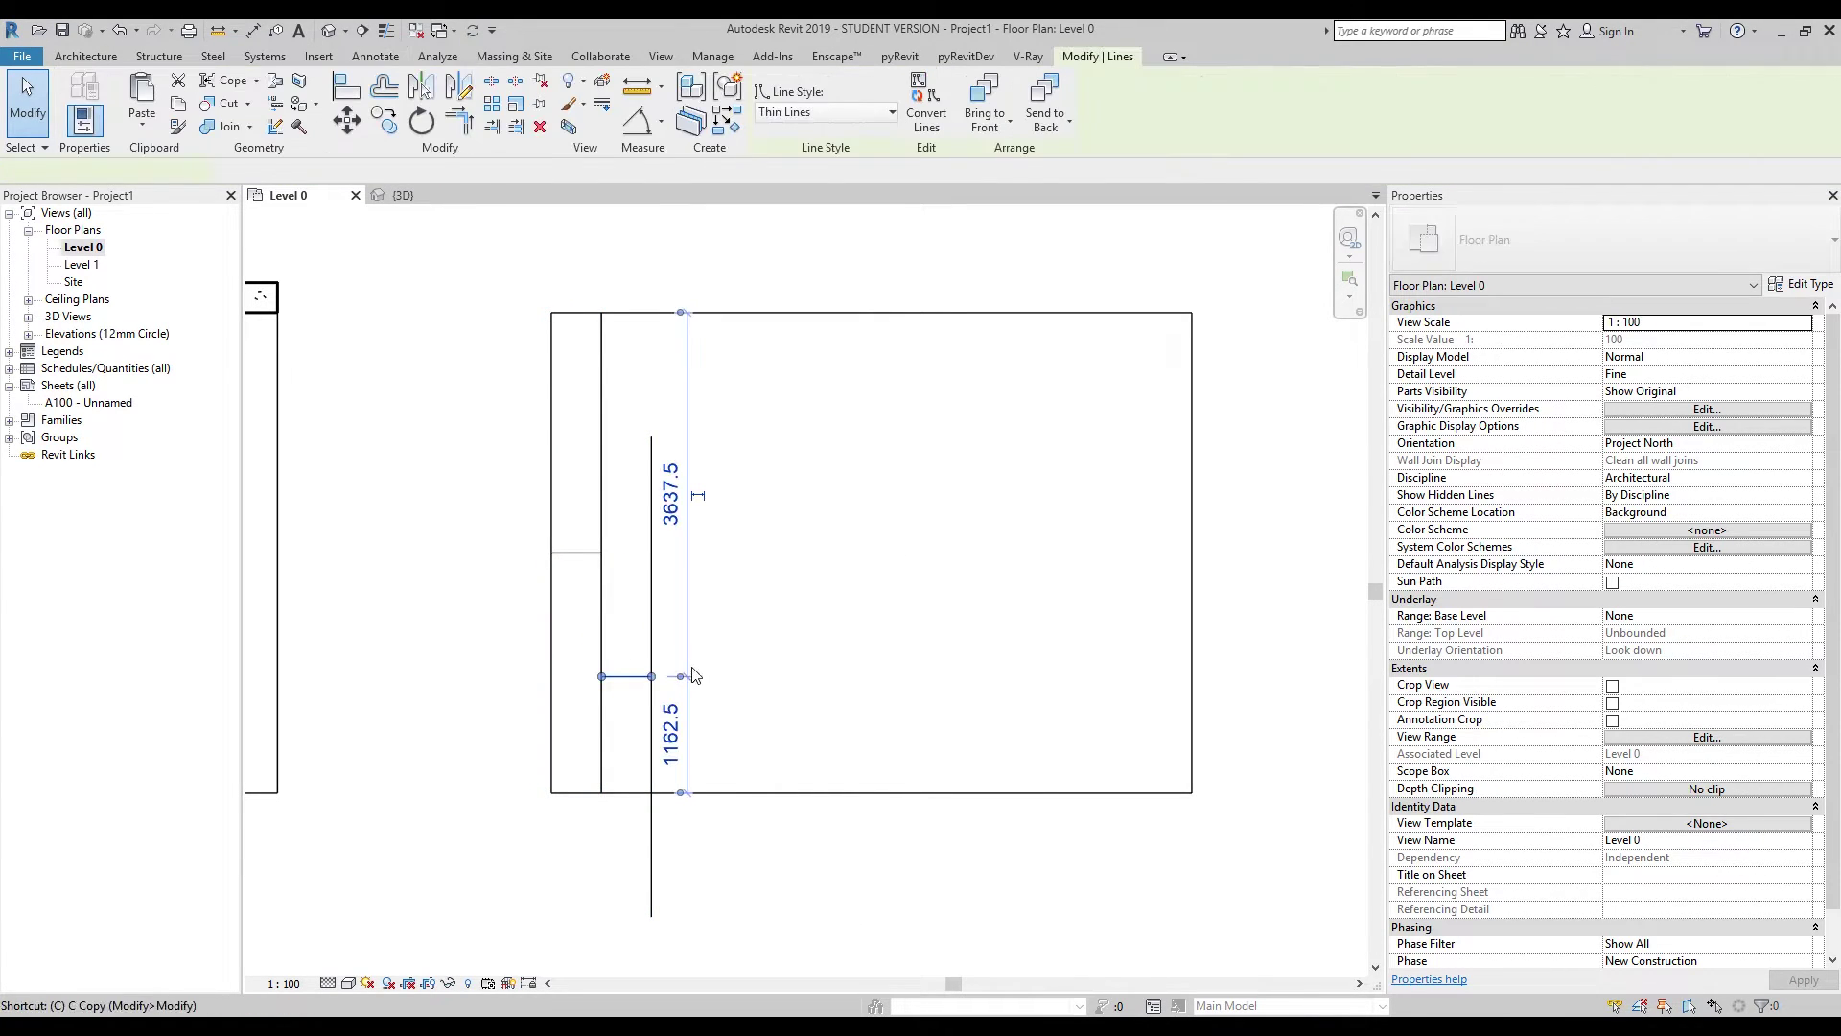
{"action": "key", "text": "c"}
{"action": "left_click", "coordinate": [717, 669]}
{"action": "type", "text": "2500"}
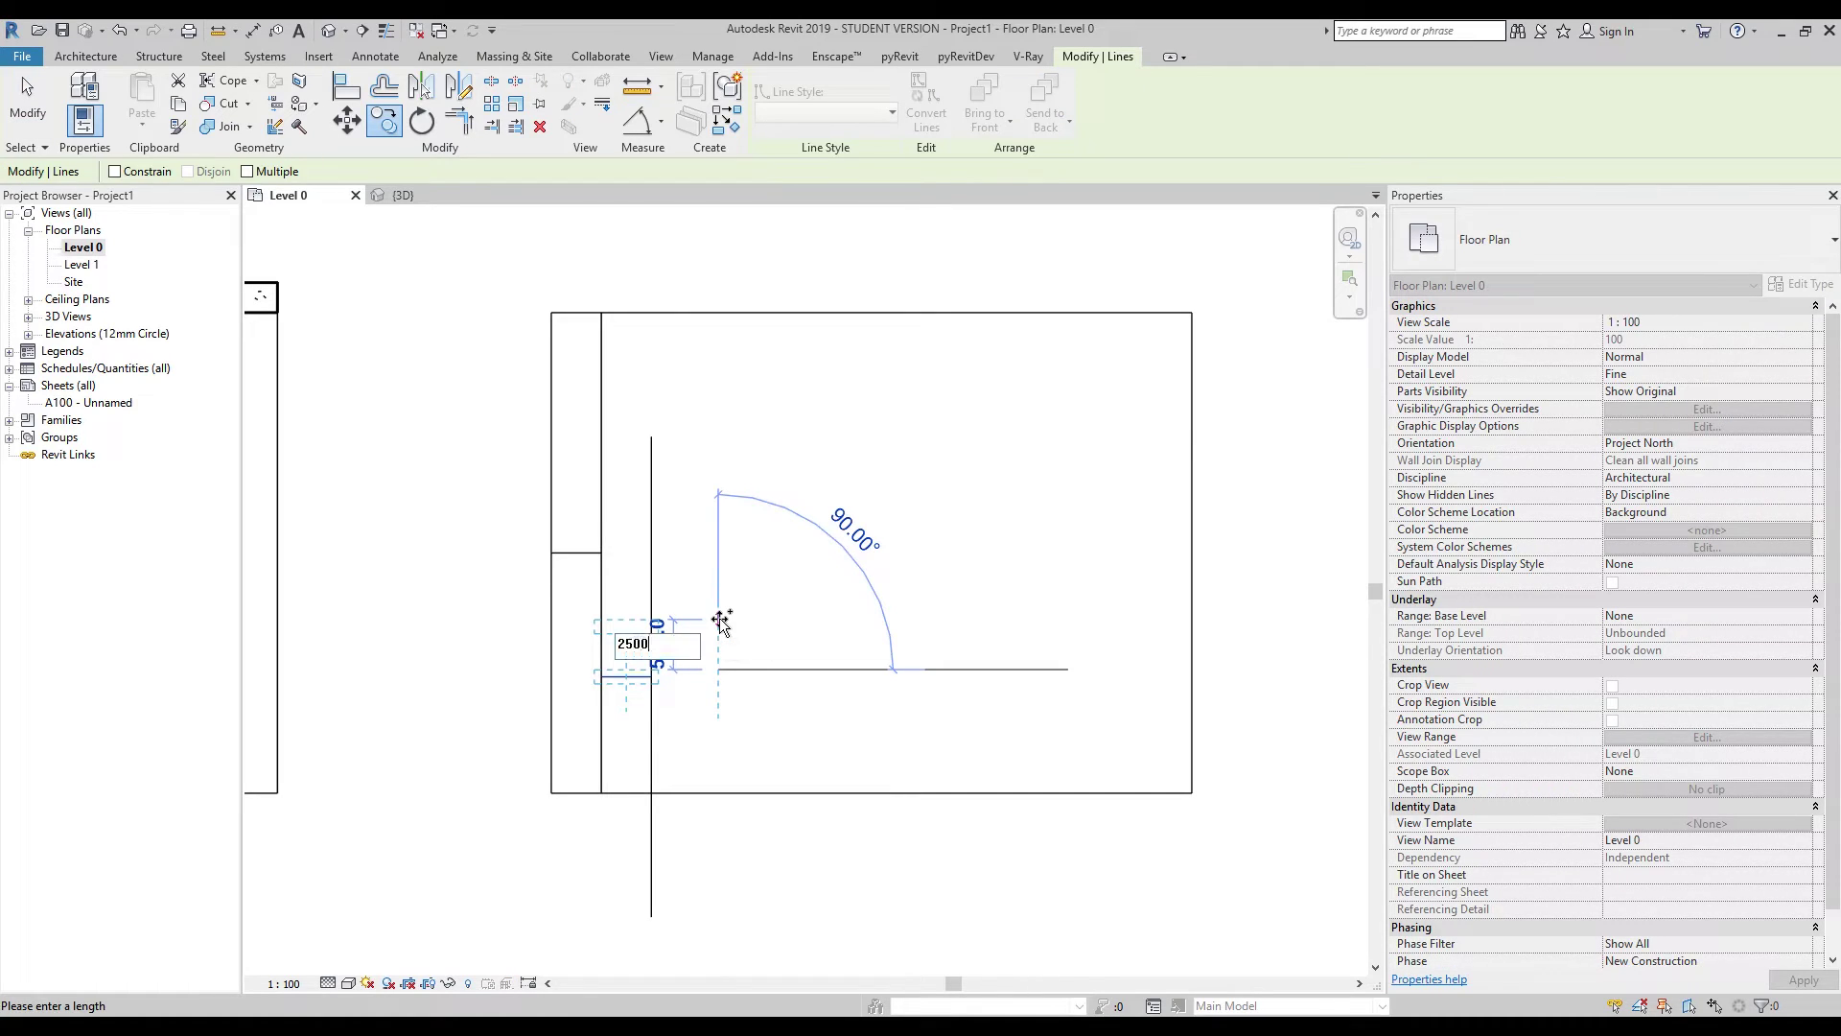
{"action": "key", "text": "Return"}
{"action": "key", "text": "Escape"}
Adjust the second strip's offset vertical line so it spans exactly from the rectangle's top edge to its bottom edge.
{"action": "left_click", "coordinate": [650, 448]}
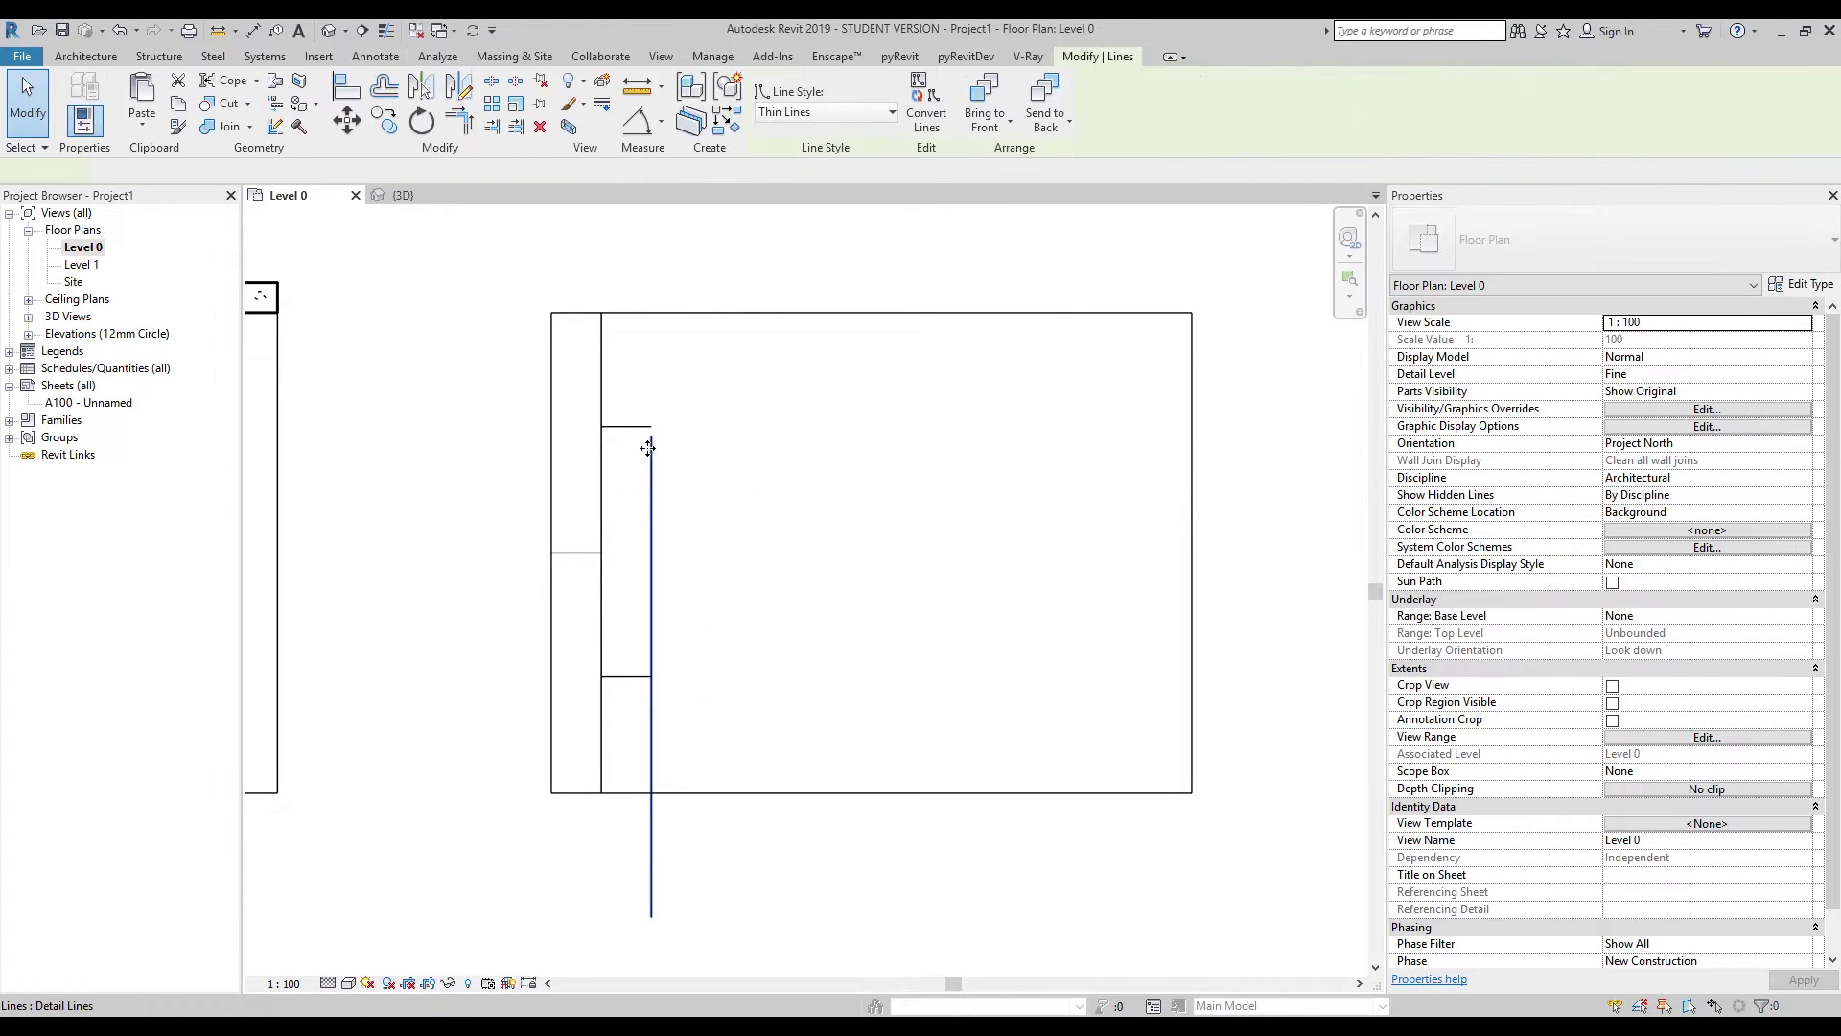
{"action": "key", "text": "c"}
{"action": "key", "text": "o"}
{"action": "left_click", "coordinate": [651, 916]}
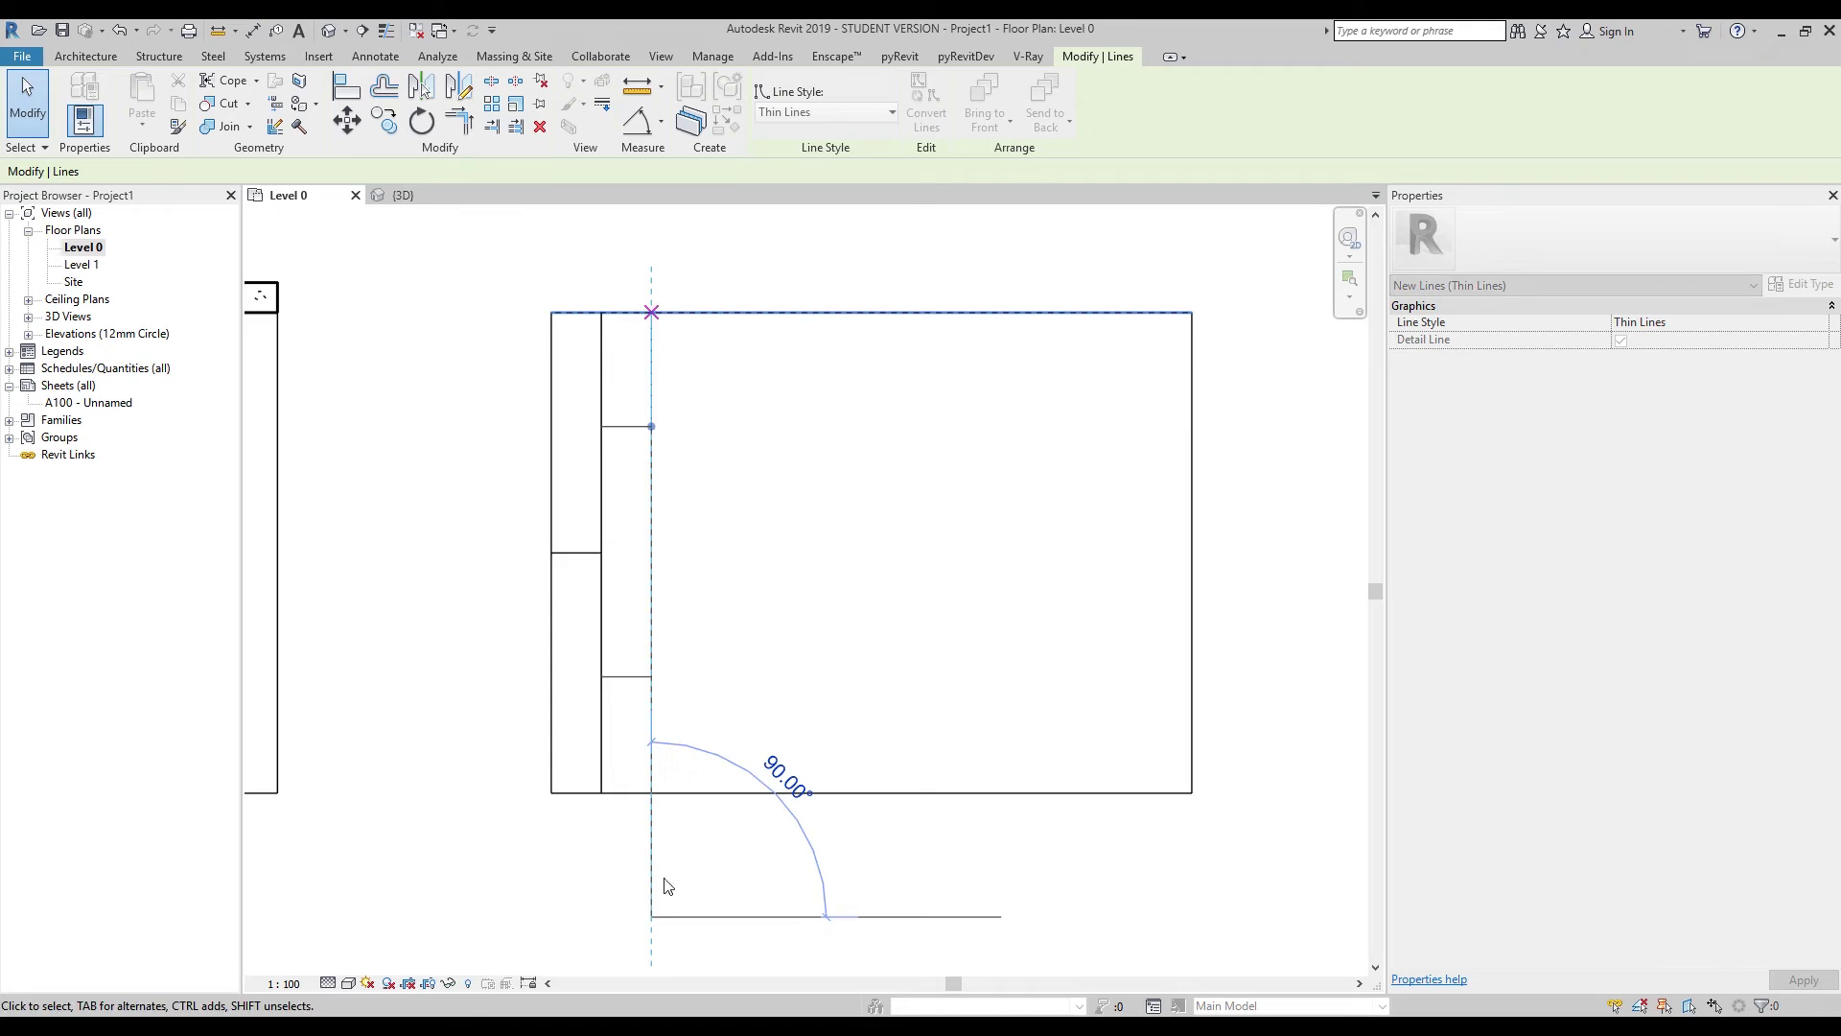
{"action": "key", "text": "Escape"}
{"action": "key", "text": "Escape"}
{"action": "key", "text": "Escape"}
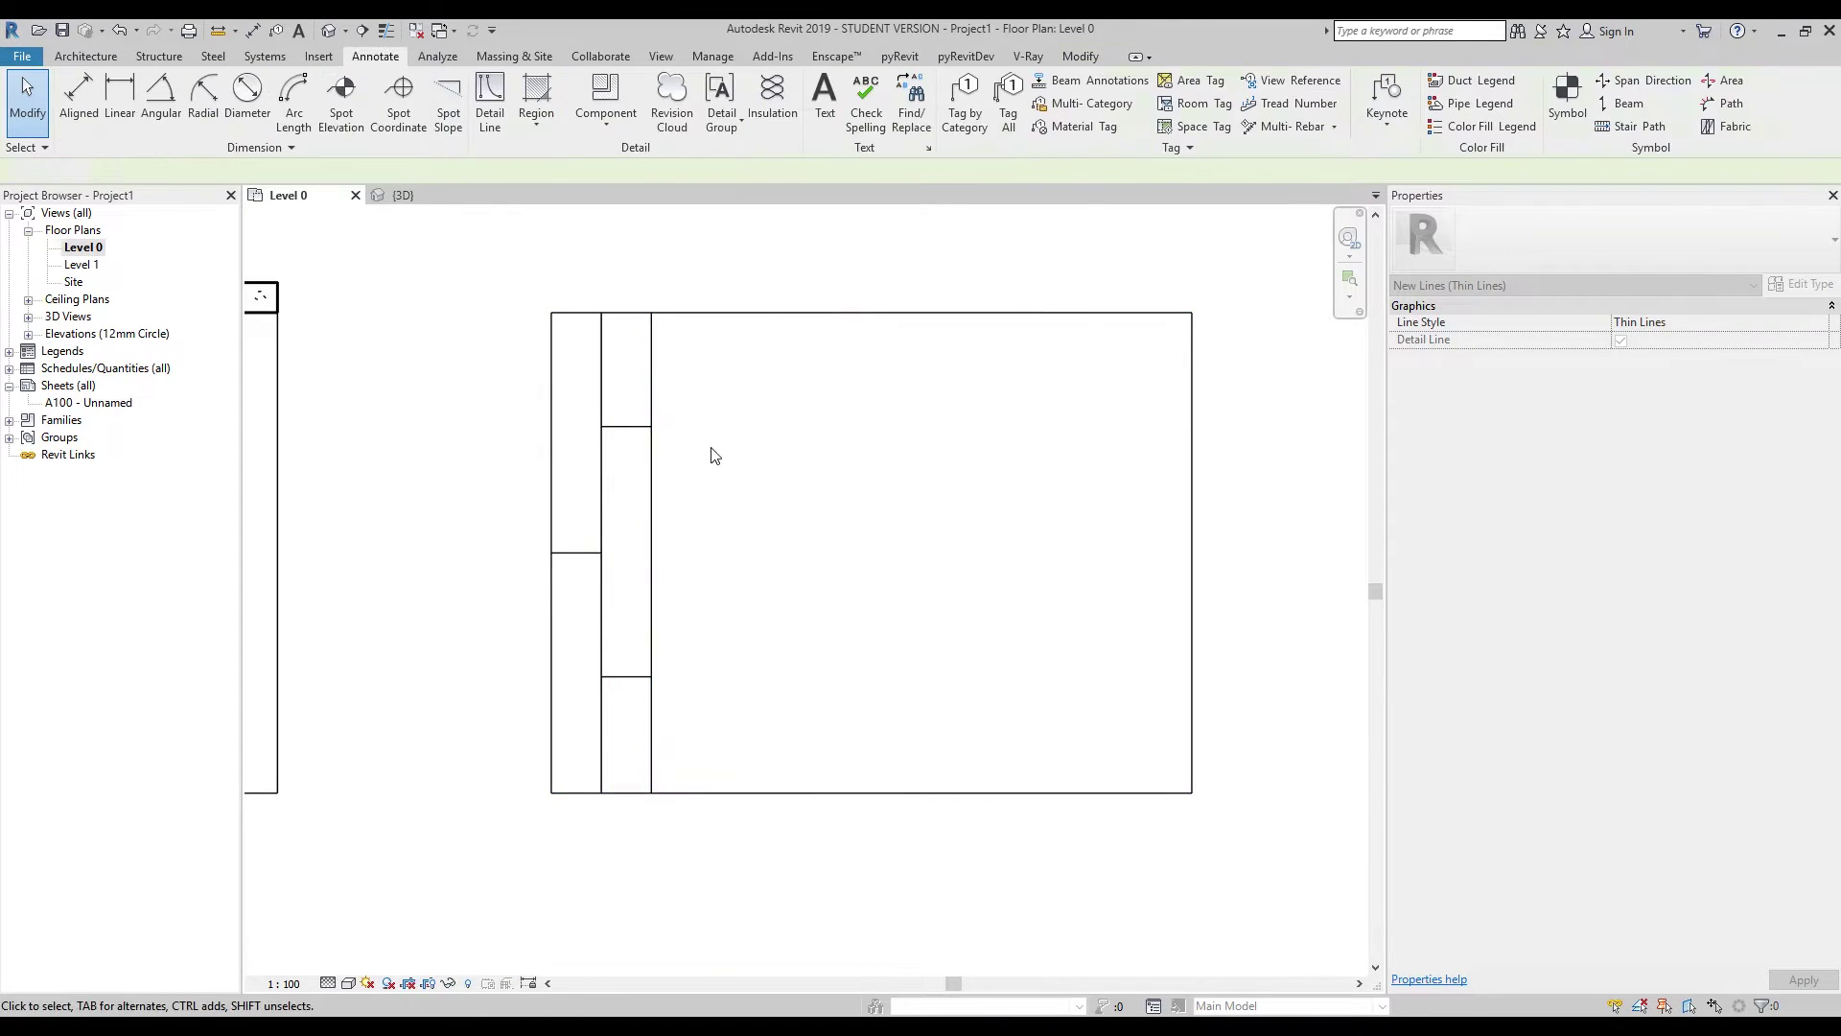
Copy the first two strips' vertical and joint lines repeatedly at 1000 mm intervals across and past the rectangle's right edge.
{"action": "left_click_drag", "start_coordinate": [719, 391], "coordinate": [568, 756]}
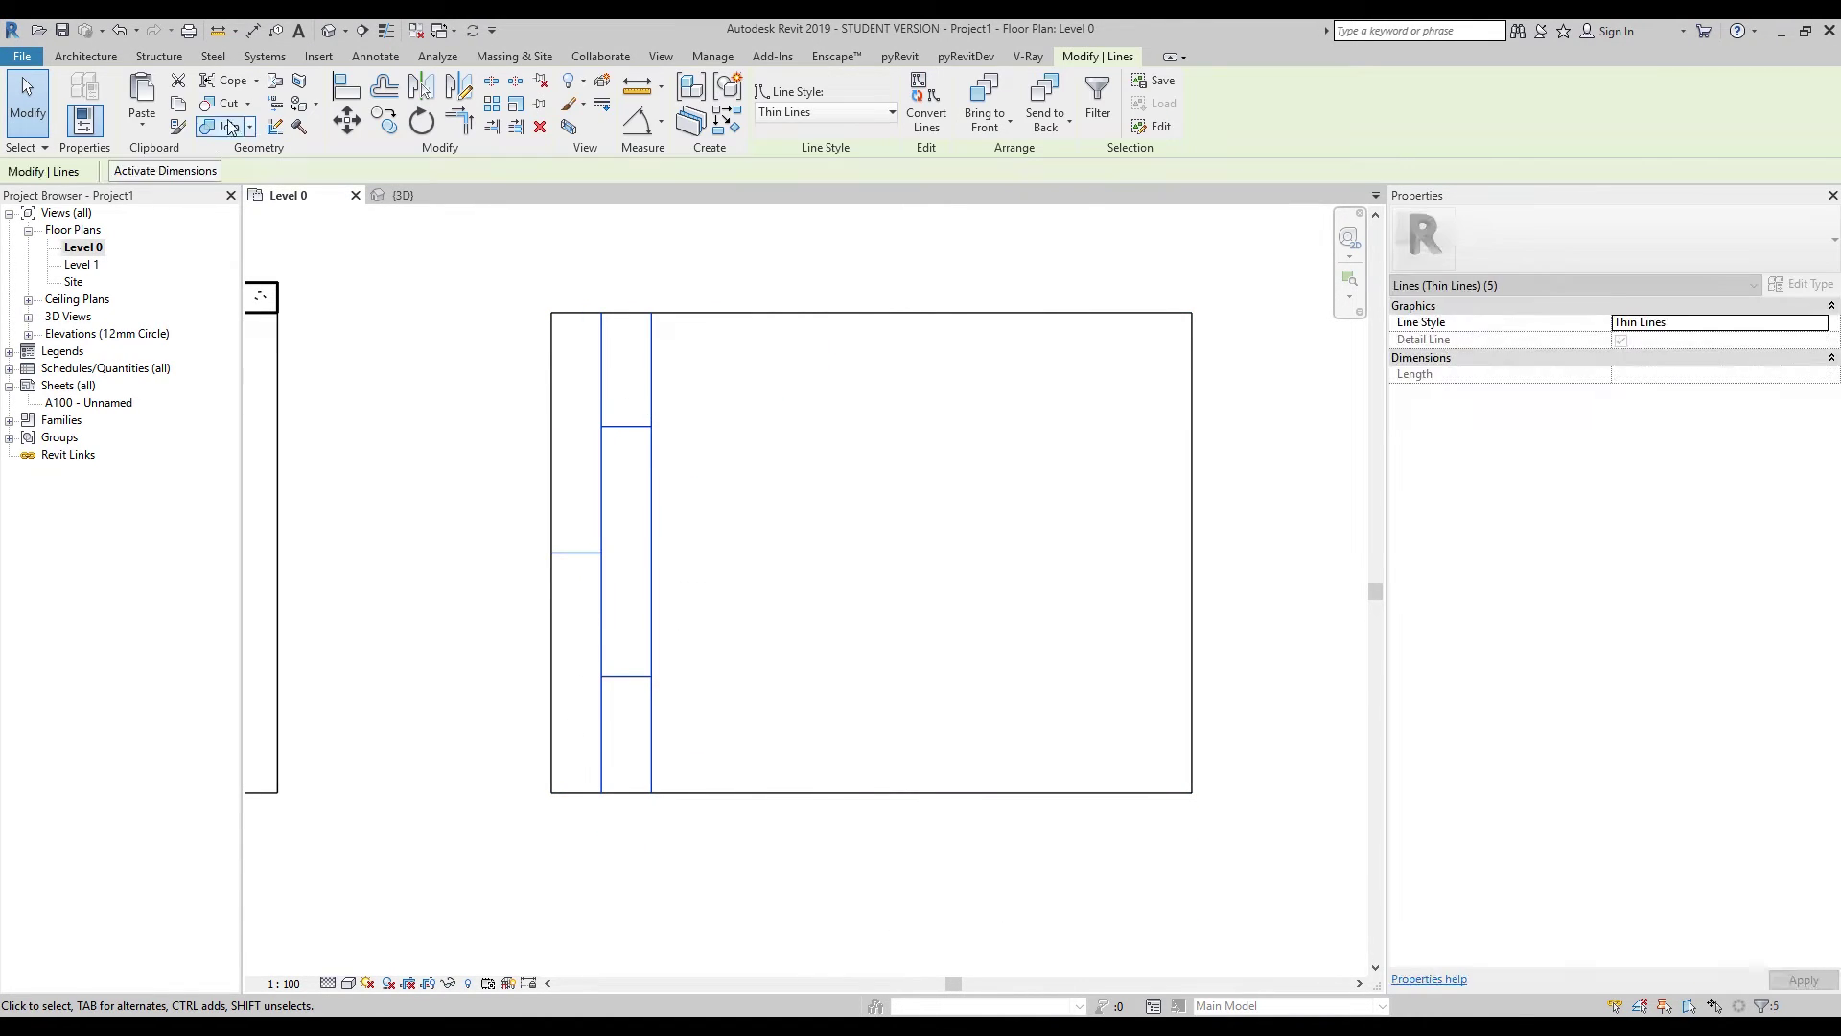
{"action": "left_click", "coordinate": [384, 120]}
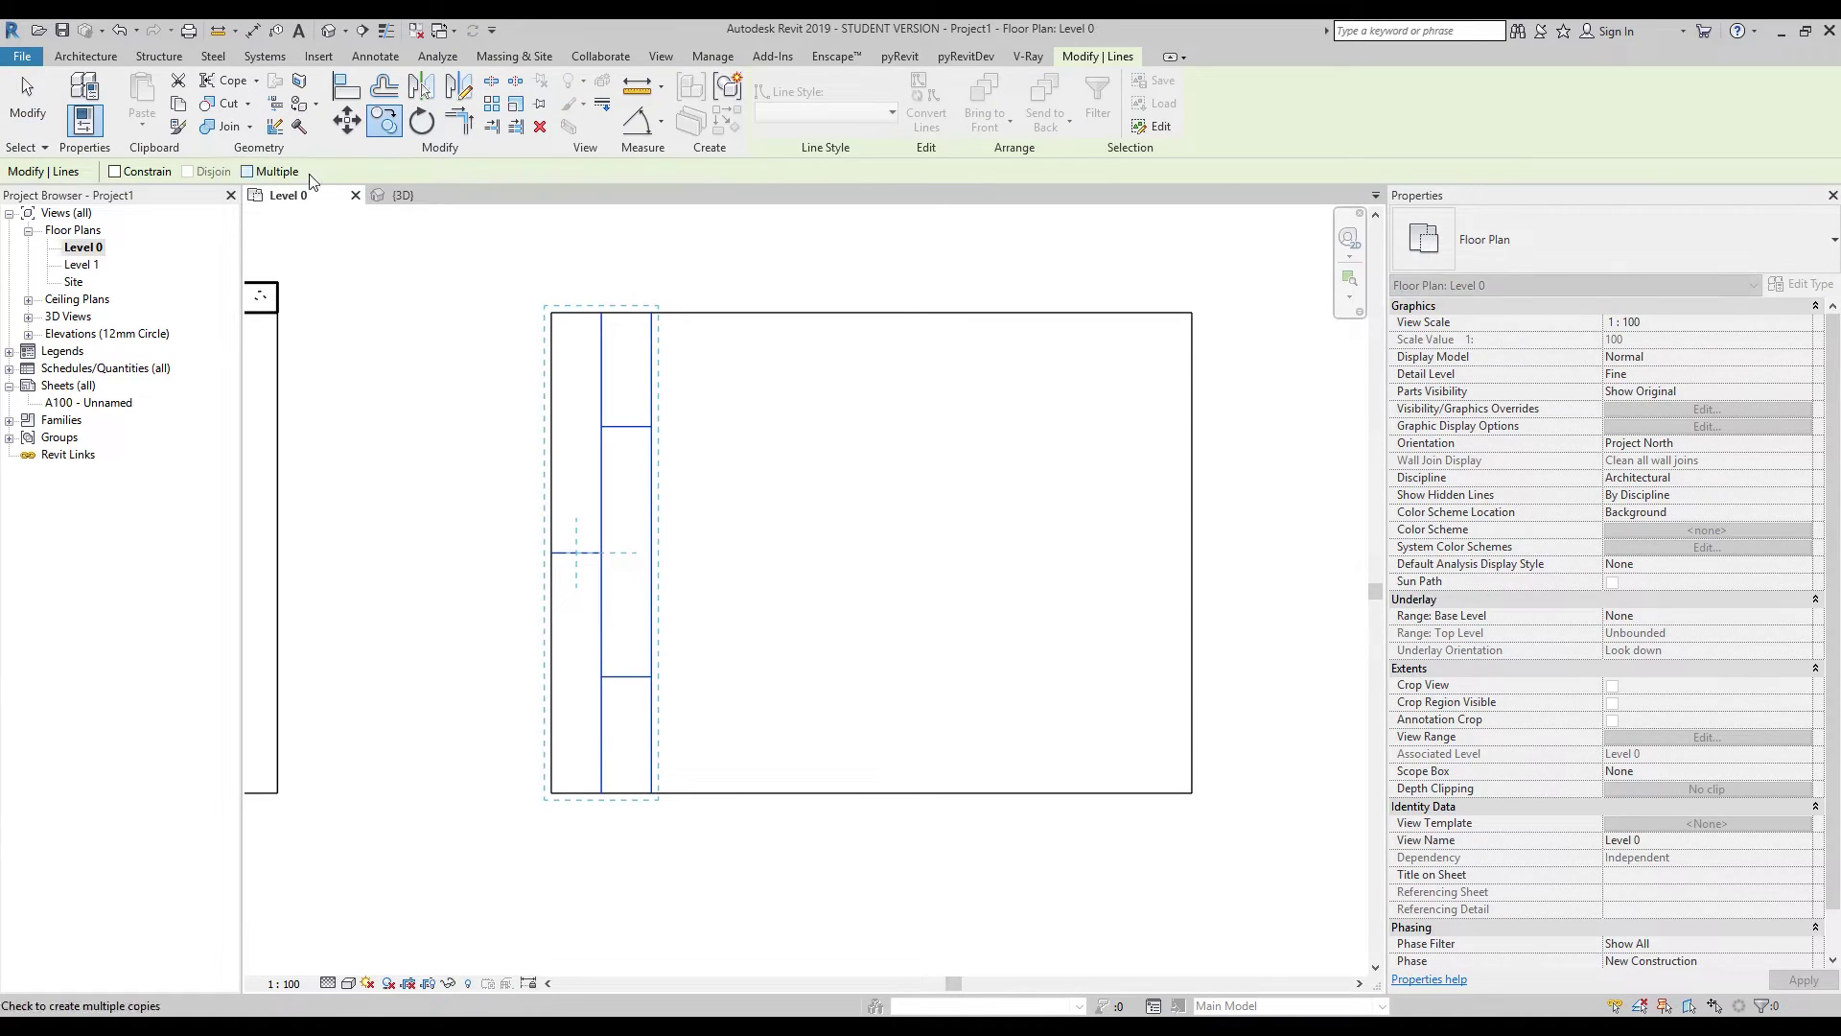
{"action": "left_click", "coordinate": [550, 312]}
{"action": "left_click", "coordinate": [652, 312]}
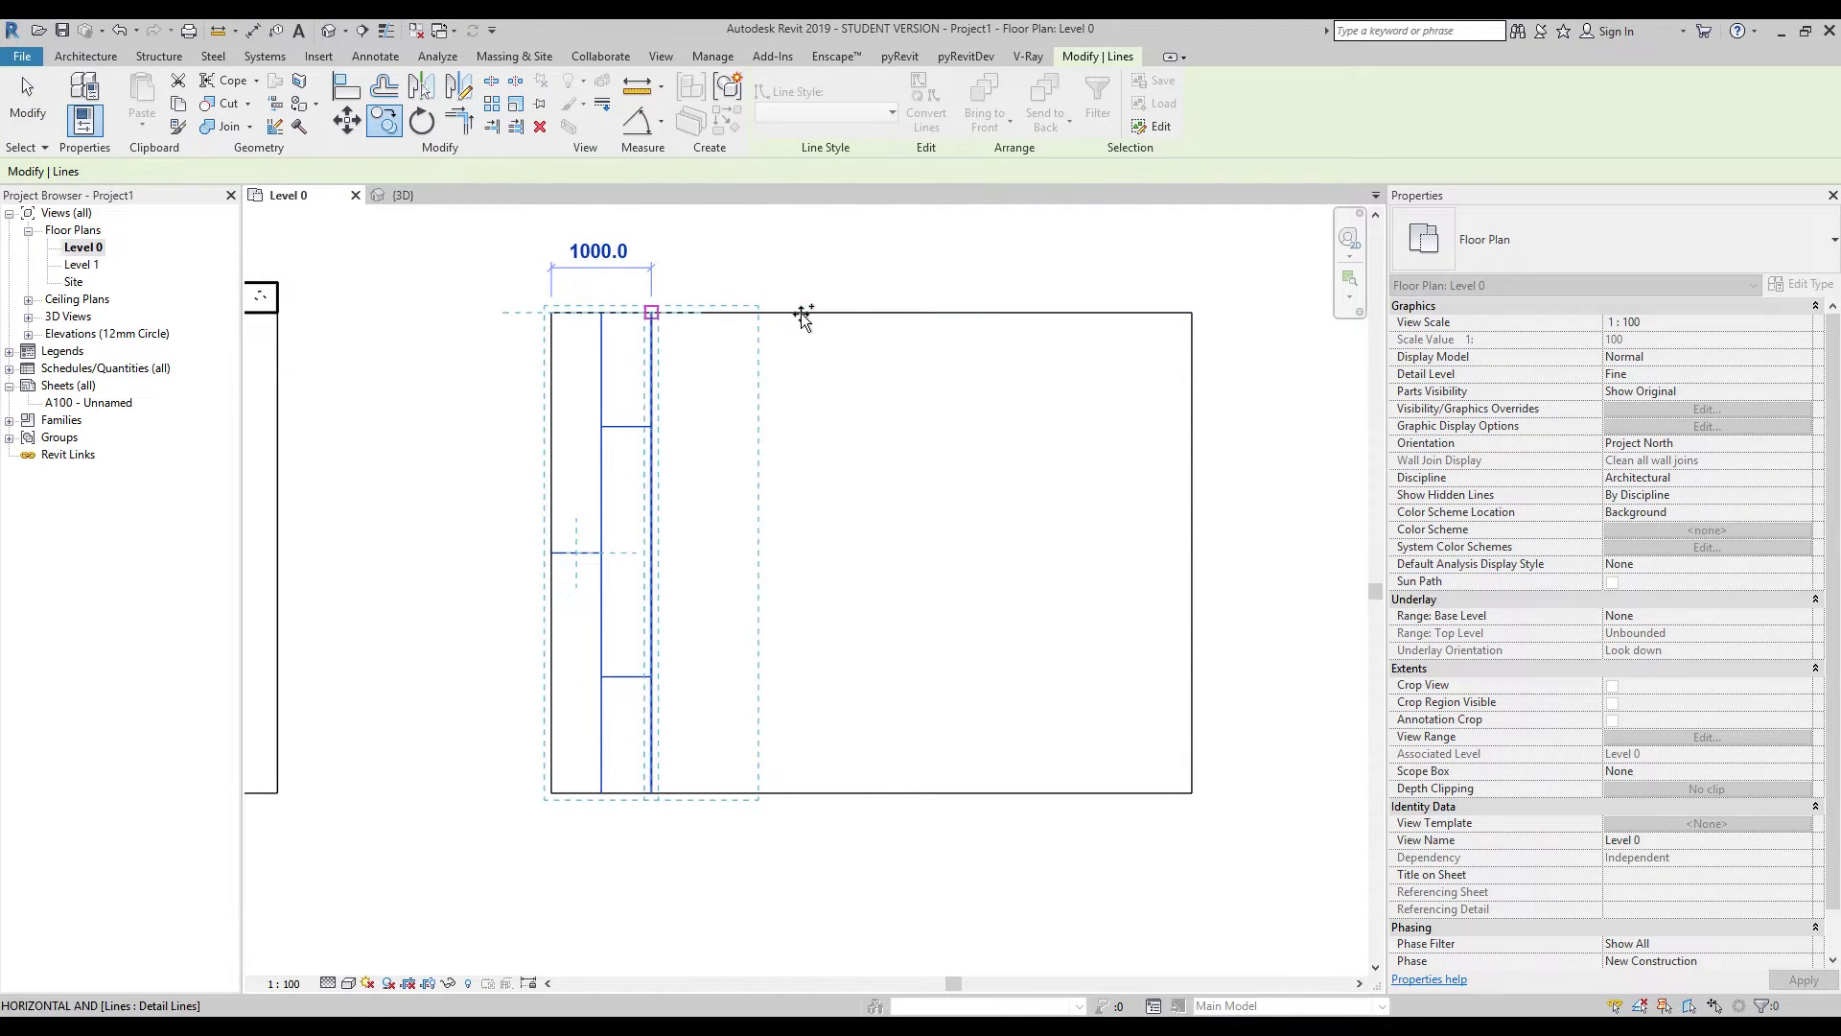
{"action": "left_click", "coordinate": [753, 313]}
{"action": "left_click", "coordinate": [851, 313]}
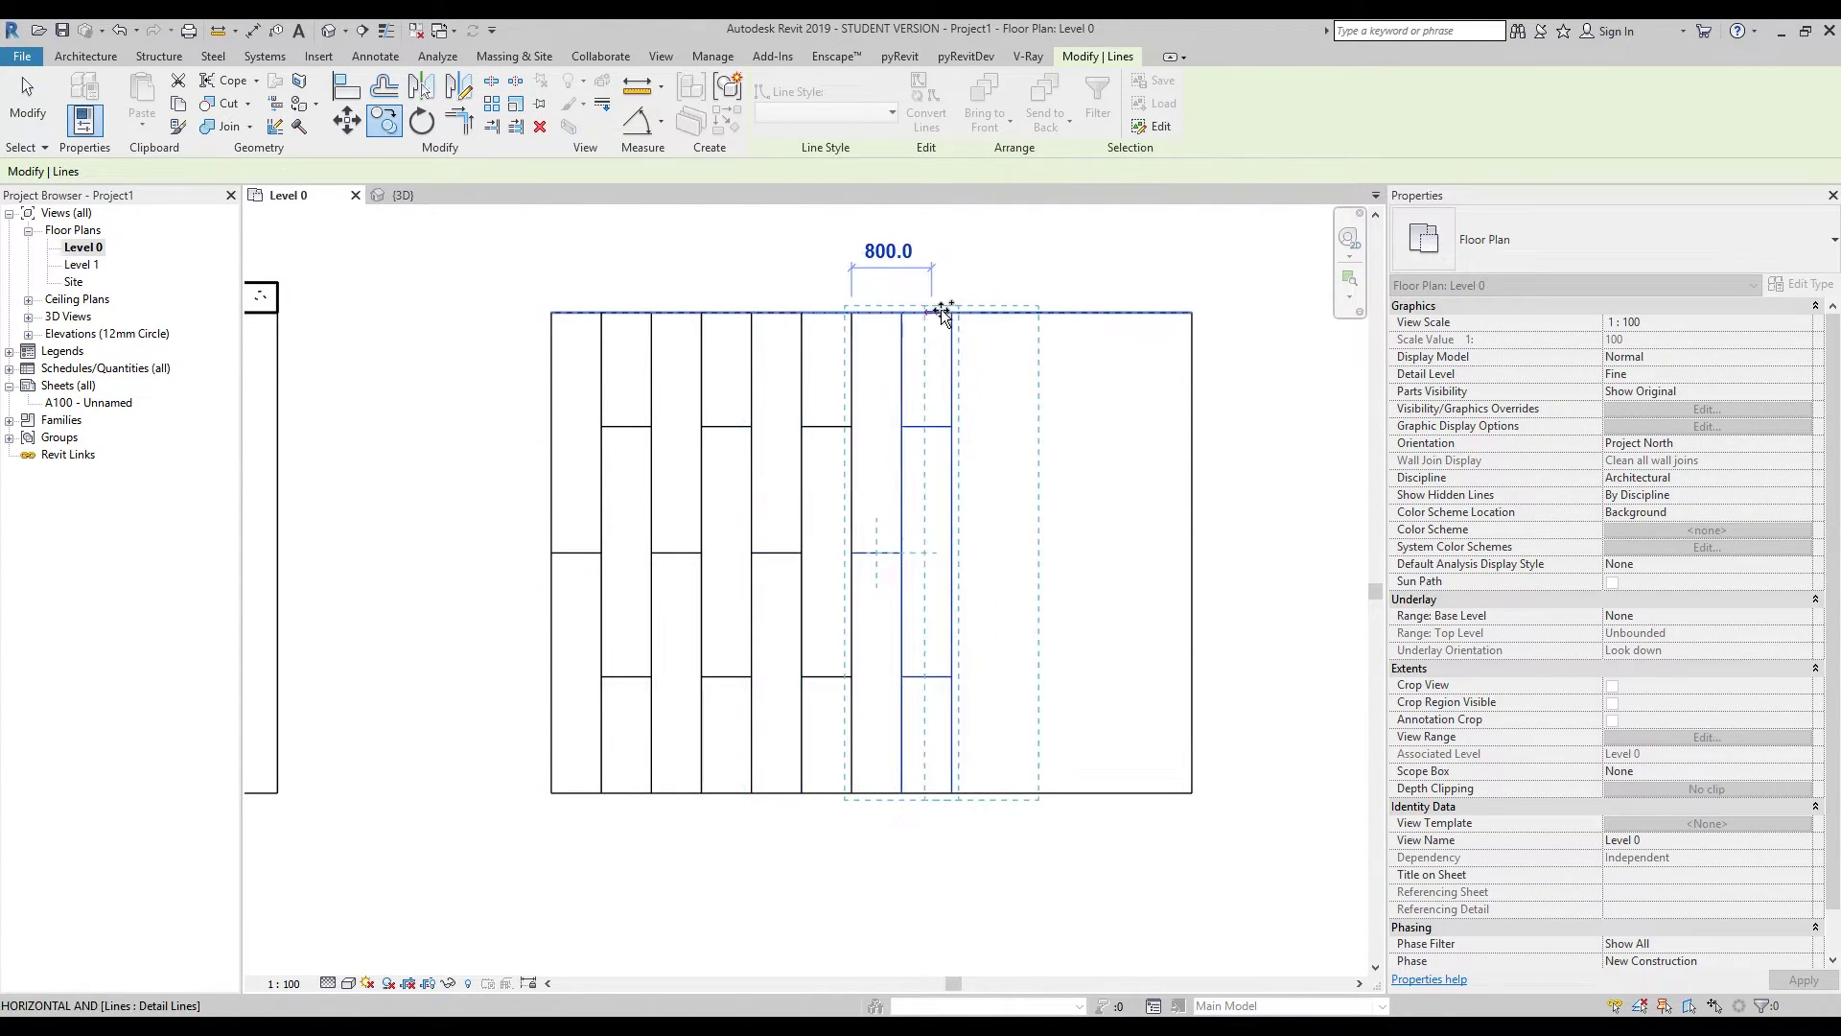
{"action": "left_click", "coordinate": [952, 312]}
{"action": "left_click", "coordinate": [1051, 312]}
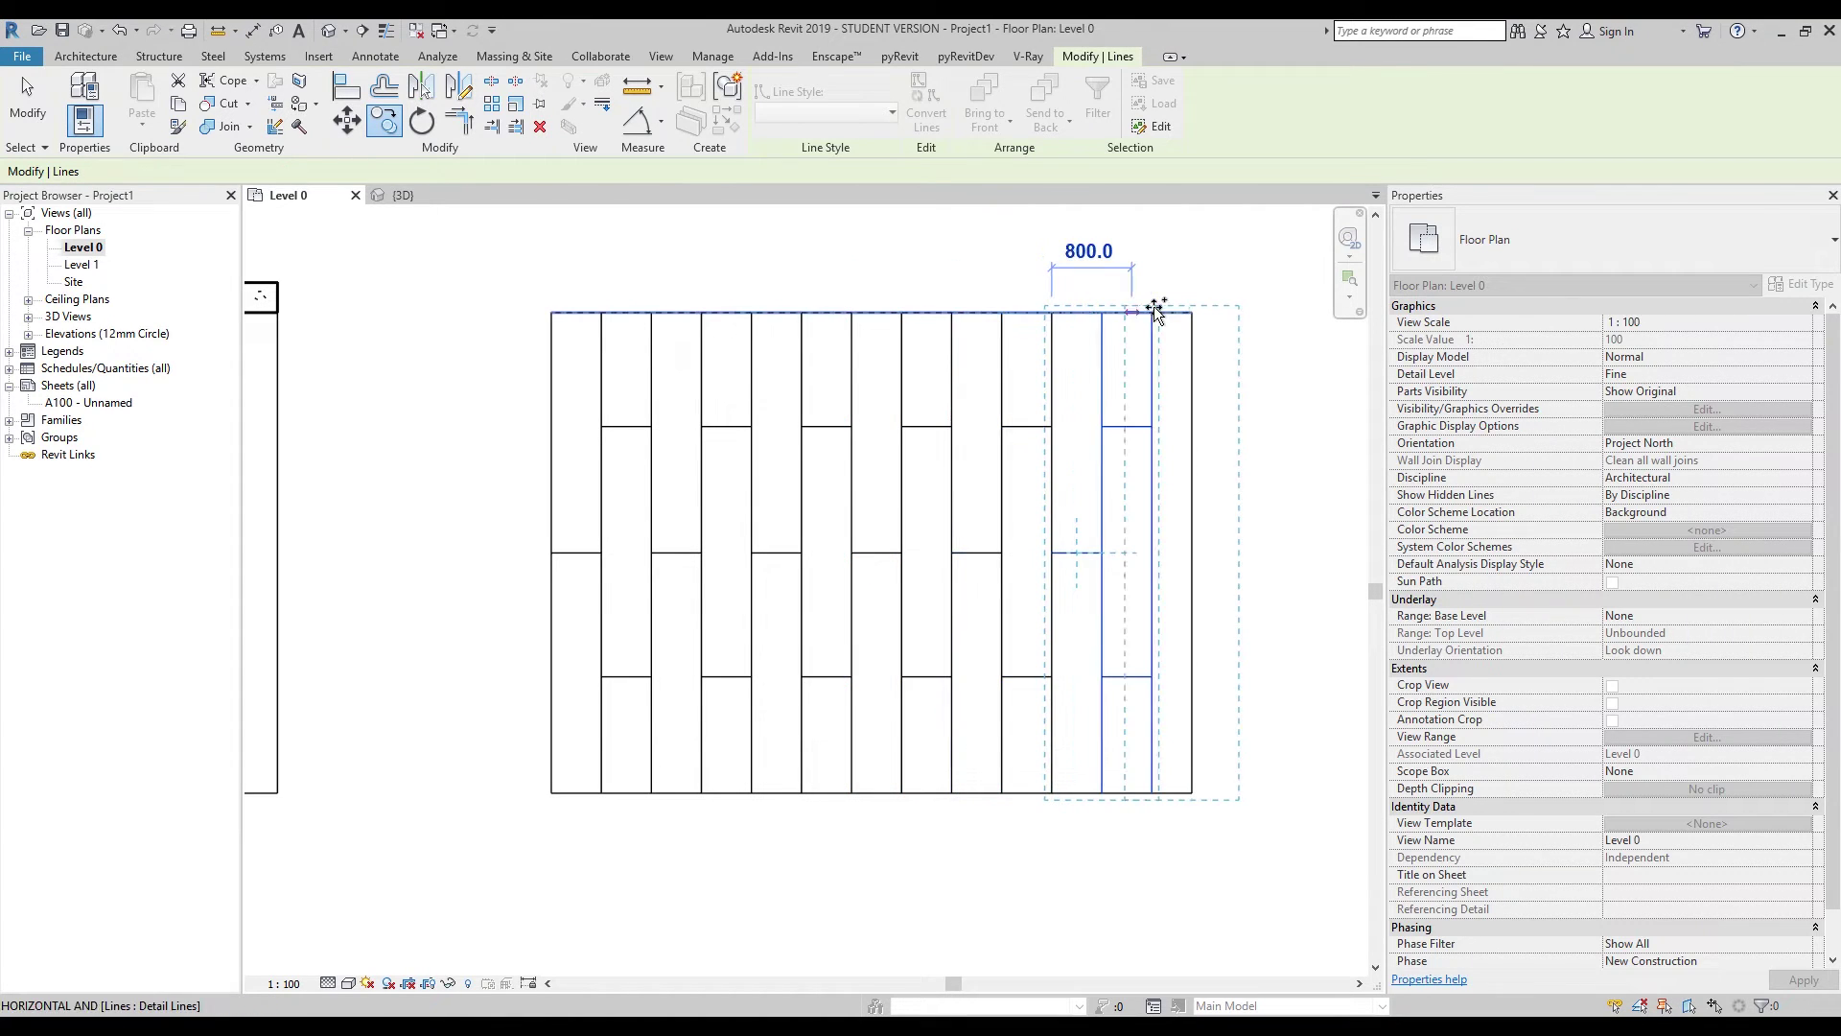
{"action": "left_click", "coordinate": [1154, 311]}
{"action": "middle_click_drag", "start_coordinate": [1279, 392], "coordinate": [1099, 347]}
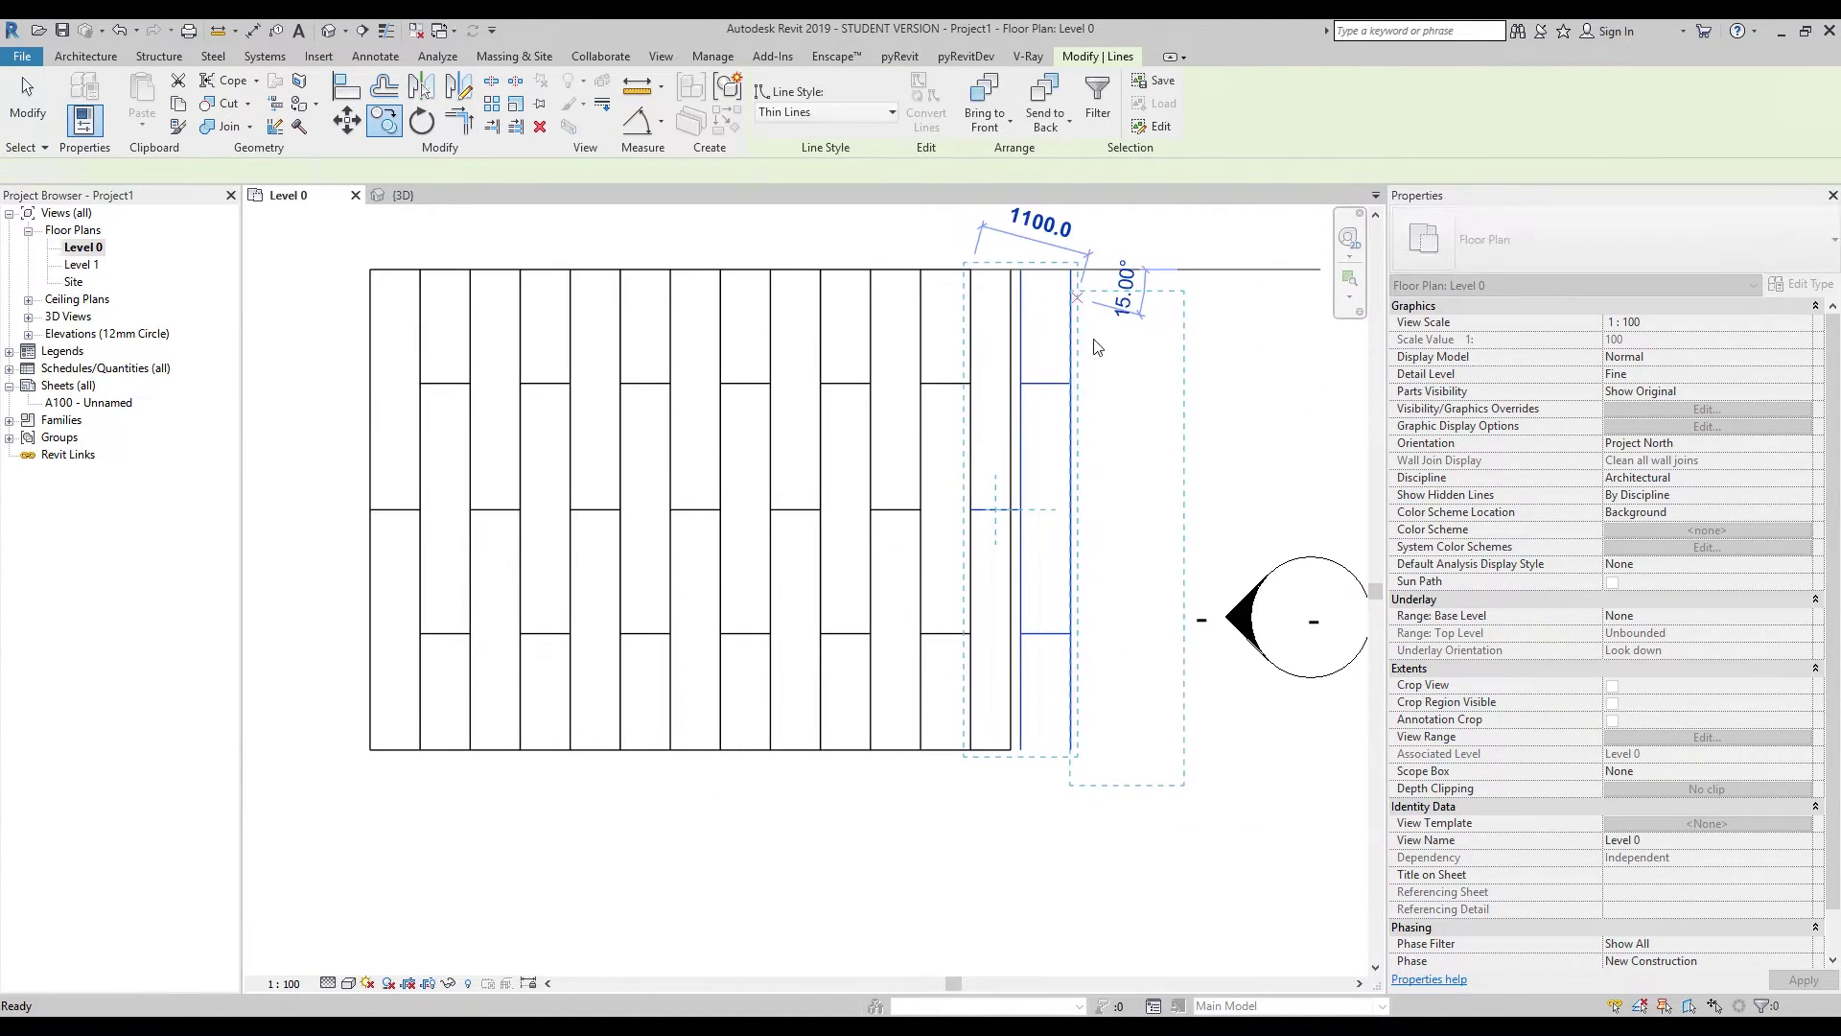
{"action": "key", "text": "Escape"}
{"action": "key", "text": "Escape"}
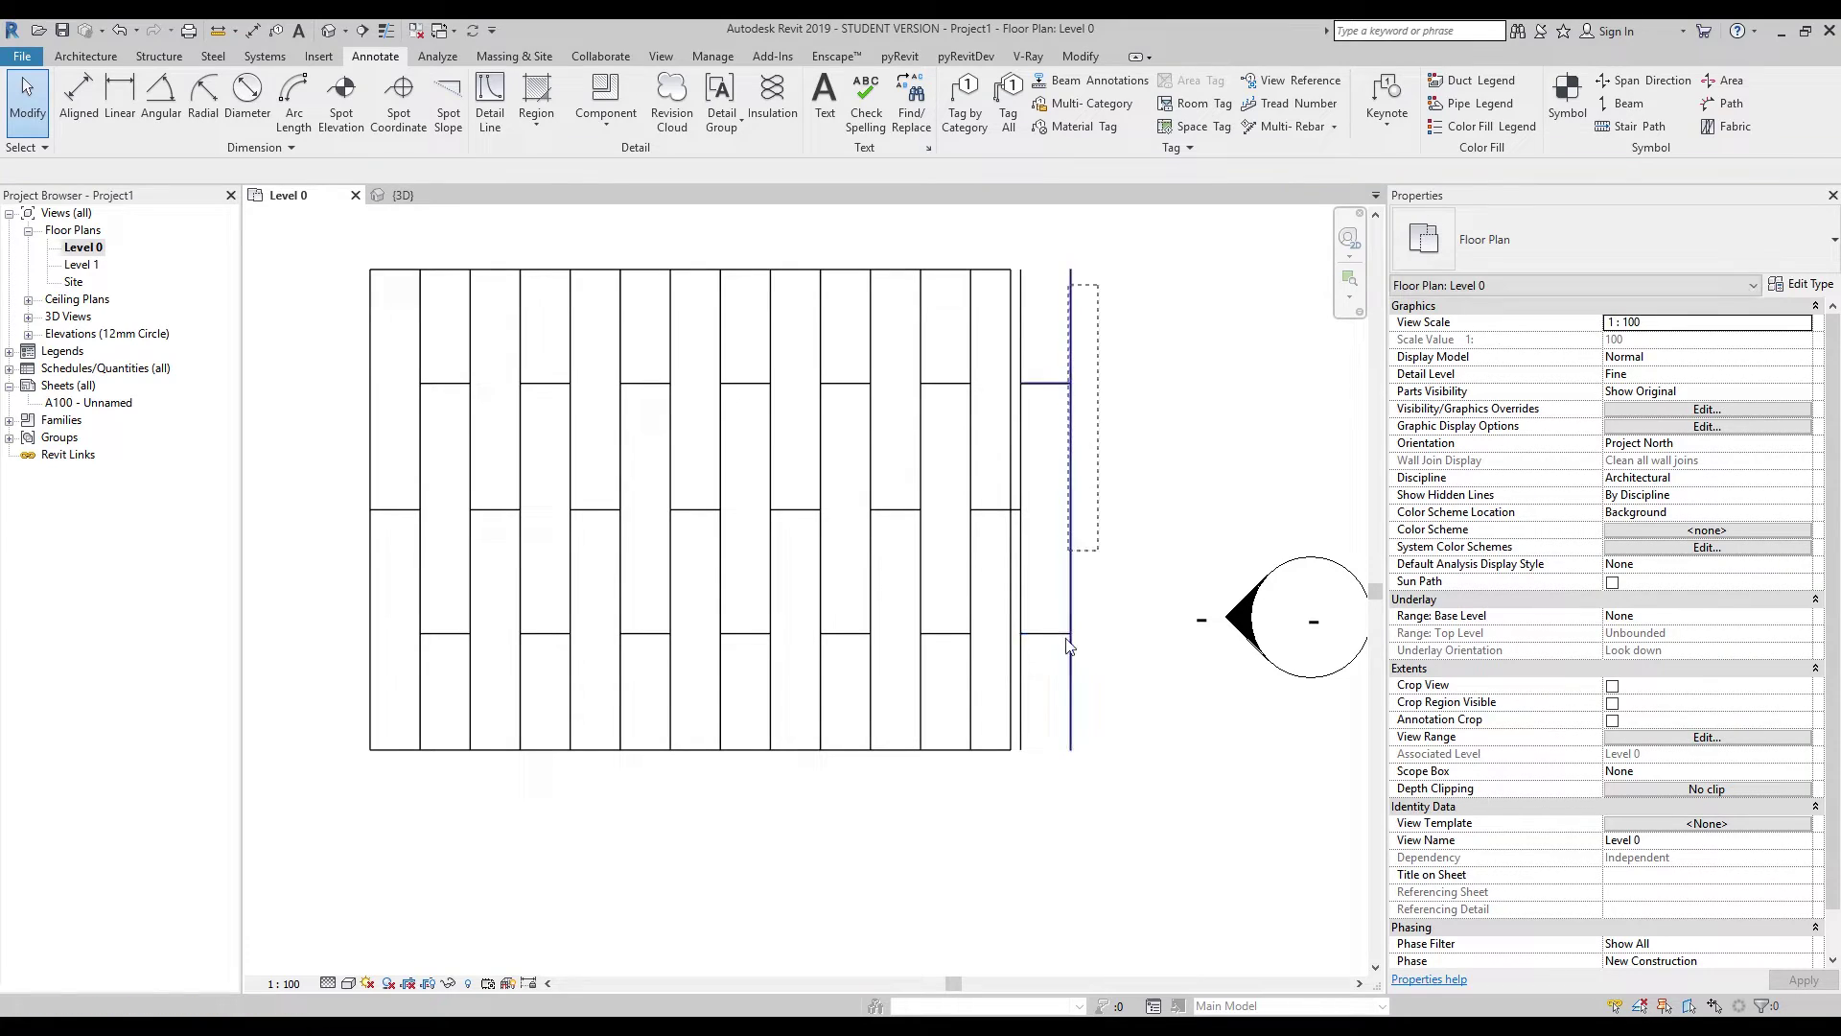
Delete the copied vertical and joint lines lying outside the rectangle's right edge.
{"action": "left_click", "coordinate": [1070, 672]}
{"action": "key", "text": "Delete"}
{"action": "left_click", "coordinate": [1022, 446]}
{"action": "key", "text": "Delete"}
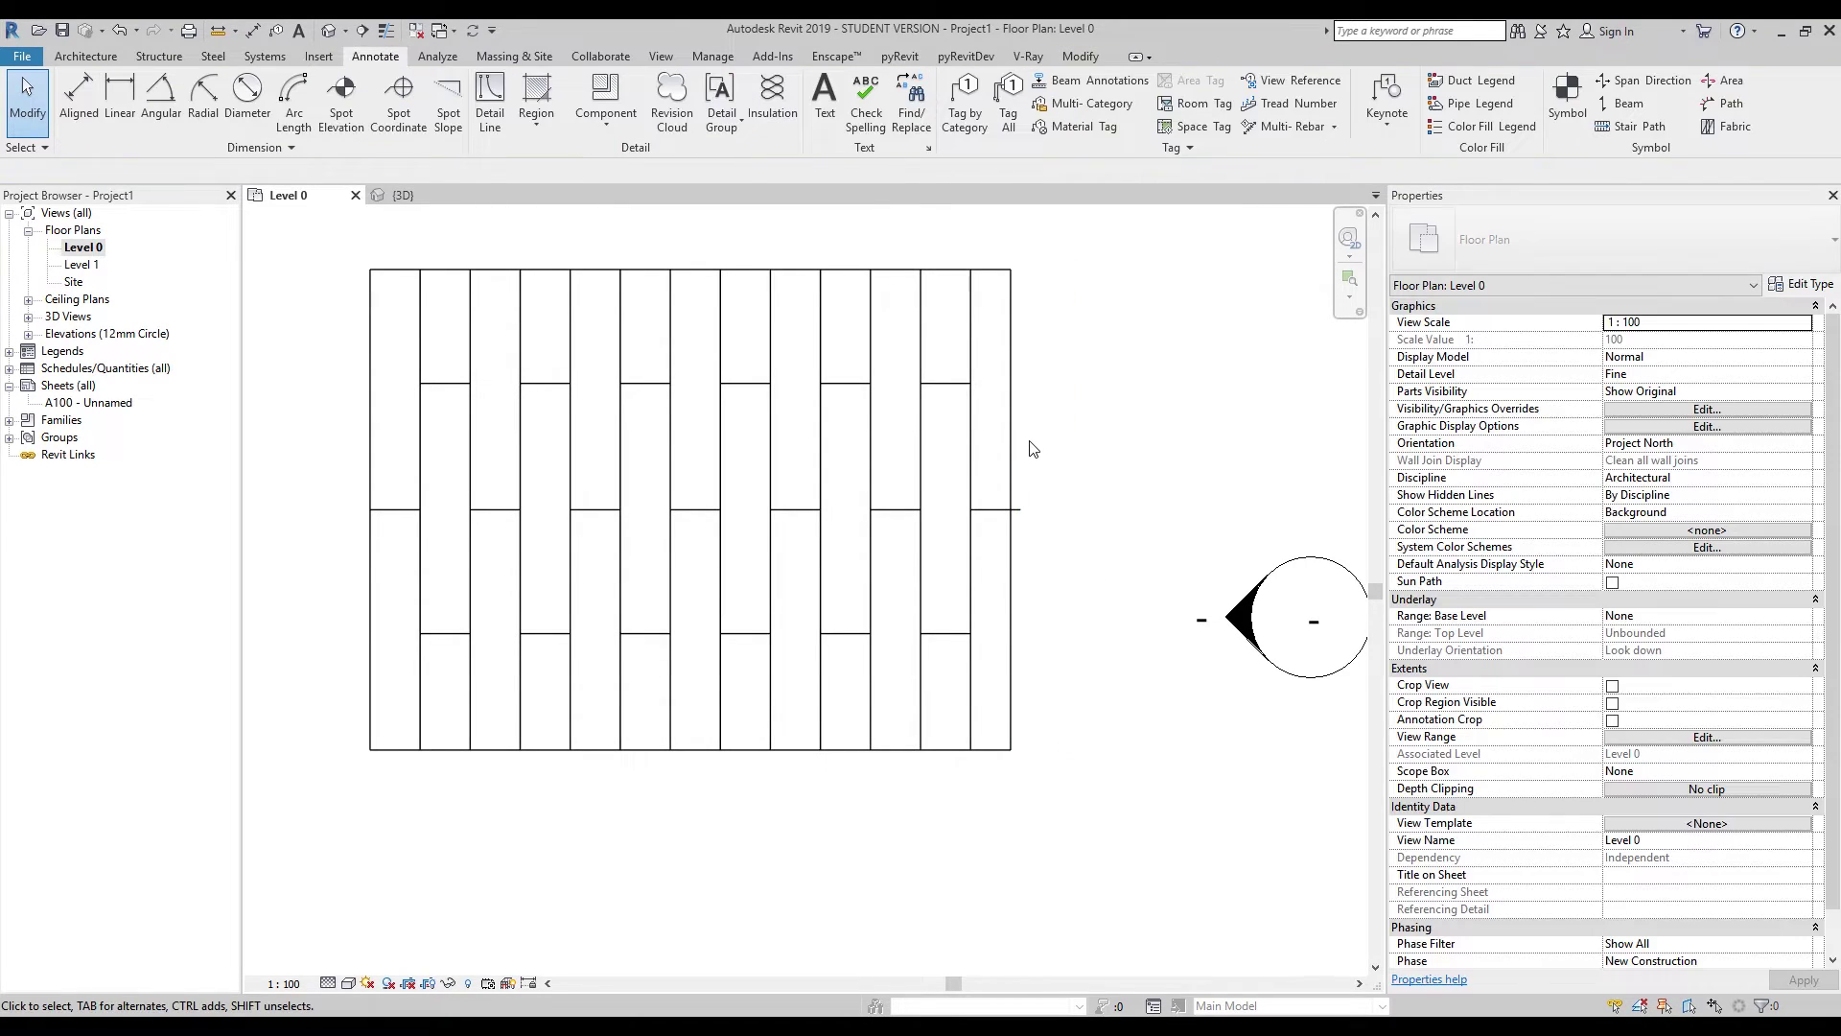
Shorten the protruding middle joint line so it ends at the rectangle's right edge.
{"action": "left_click", "coordinate": [1015, 510]}
{"action": "left_click_drag", "start_coordinate": [1019, 509], "coordinate": [1011, 515]}
{"action": "left_click", "coordinate": [1081, 464]}
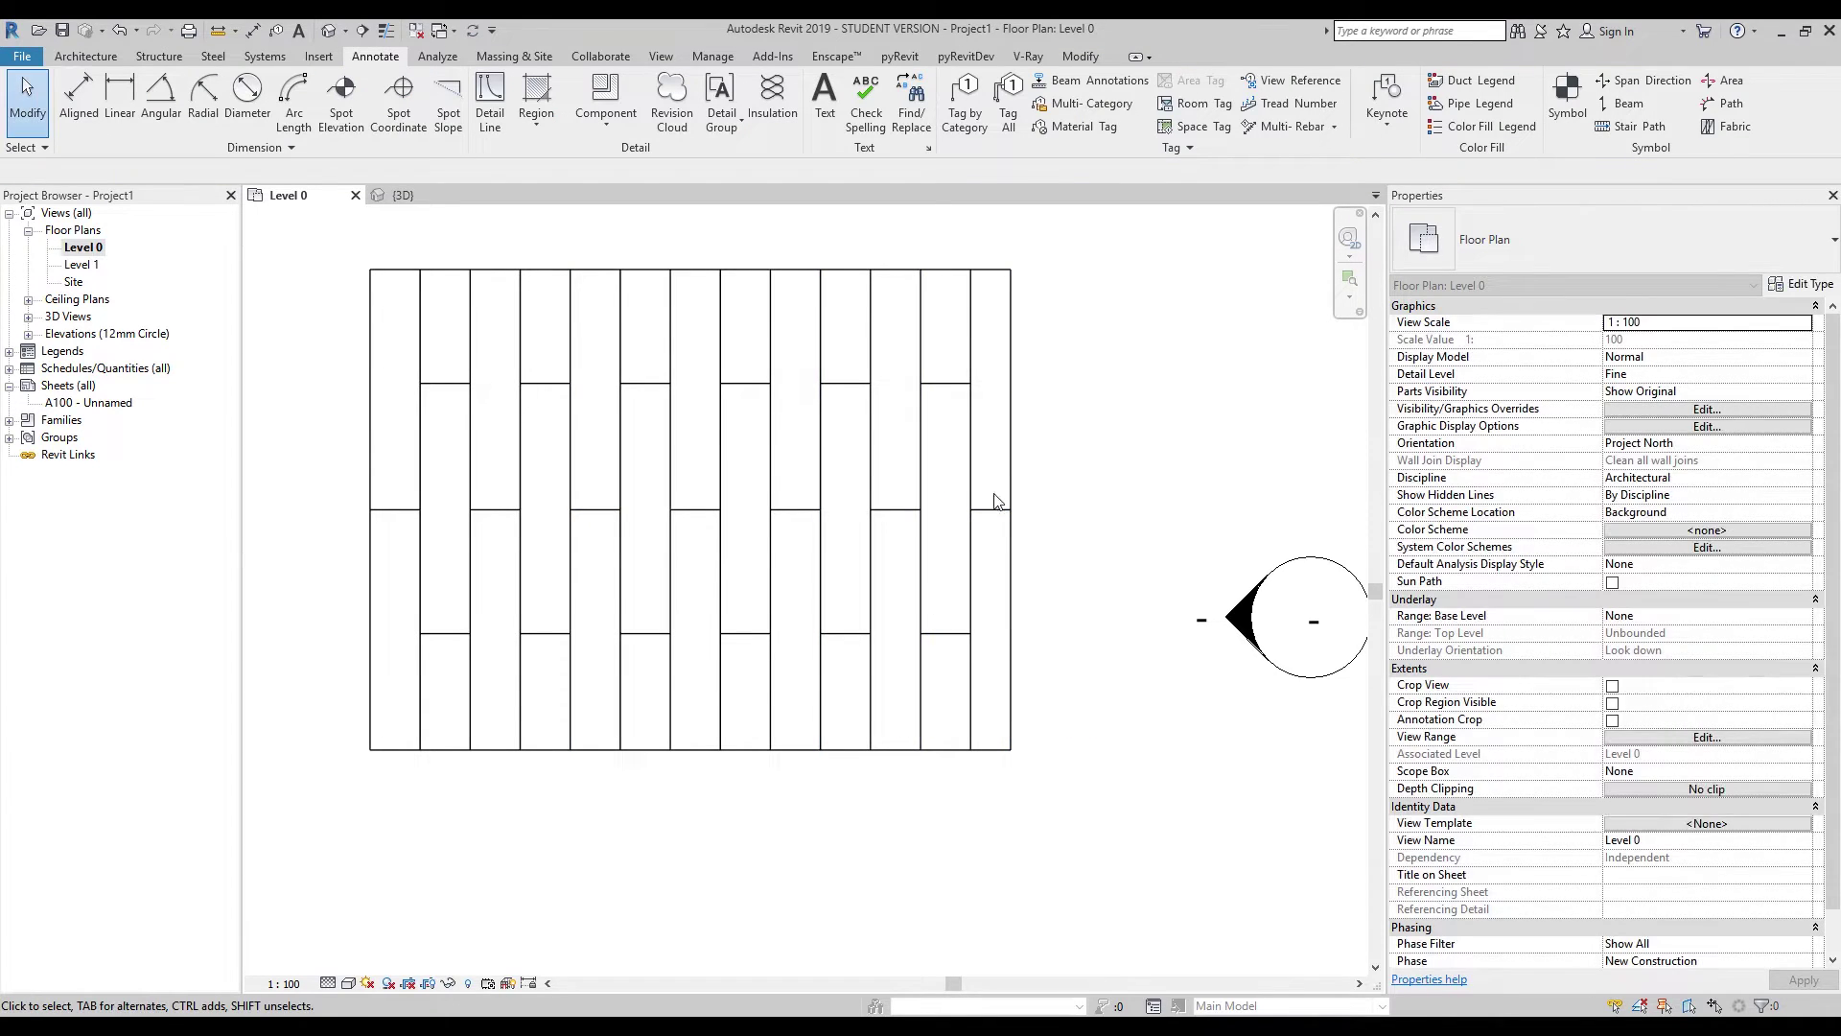
Delete the joint line in the narrow last strip together with the rectangle's right edge line.
{"action": "scroll", "coordinate": [998, 497], "scroll_direction": "down", "scroll_amount": 3}
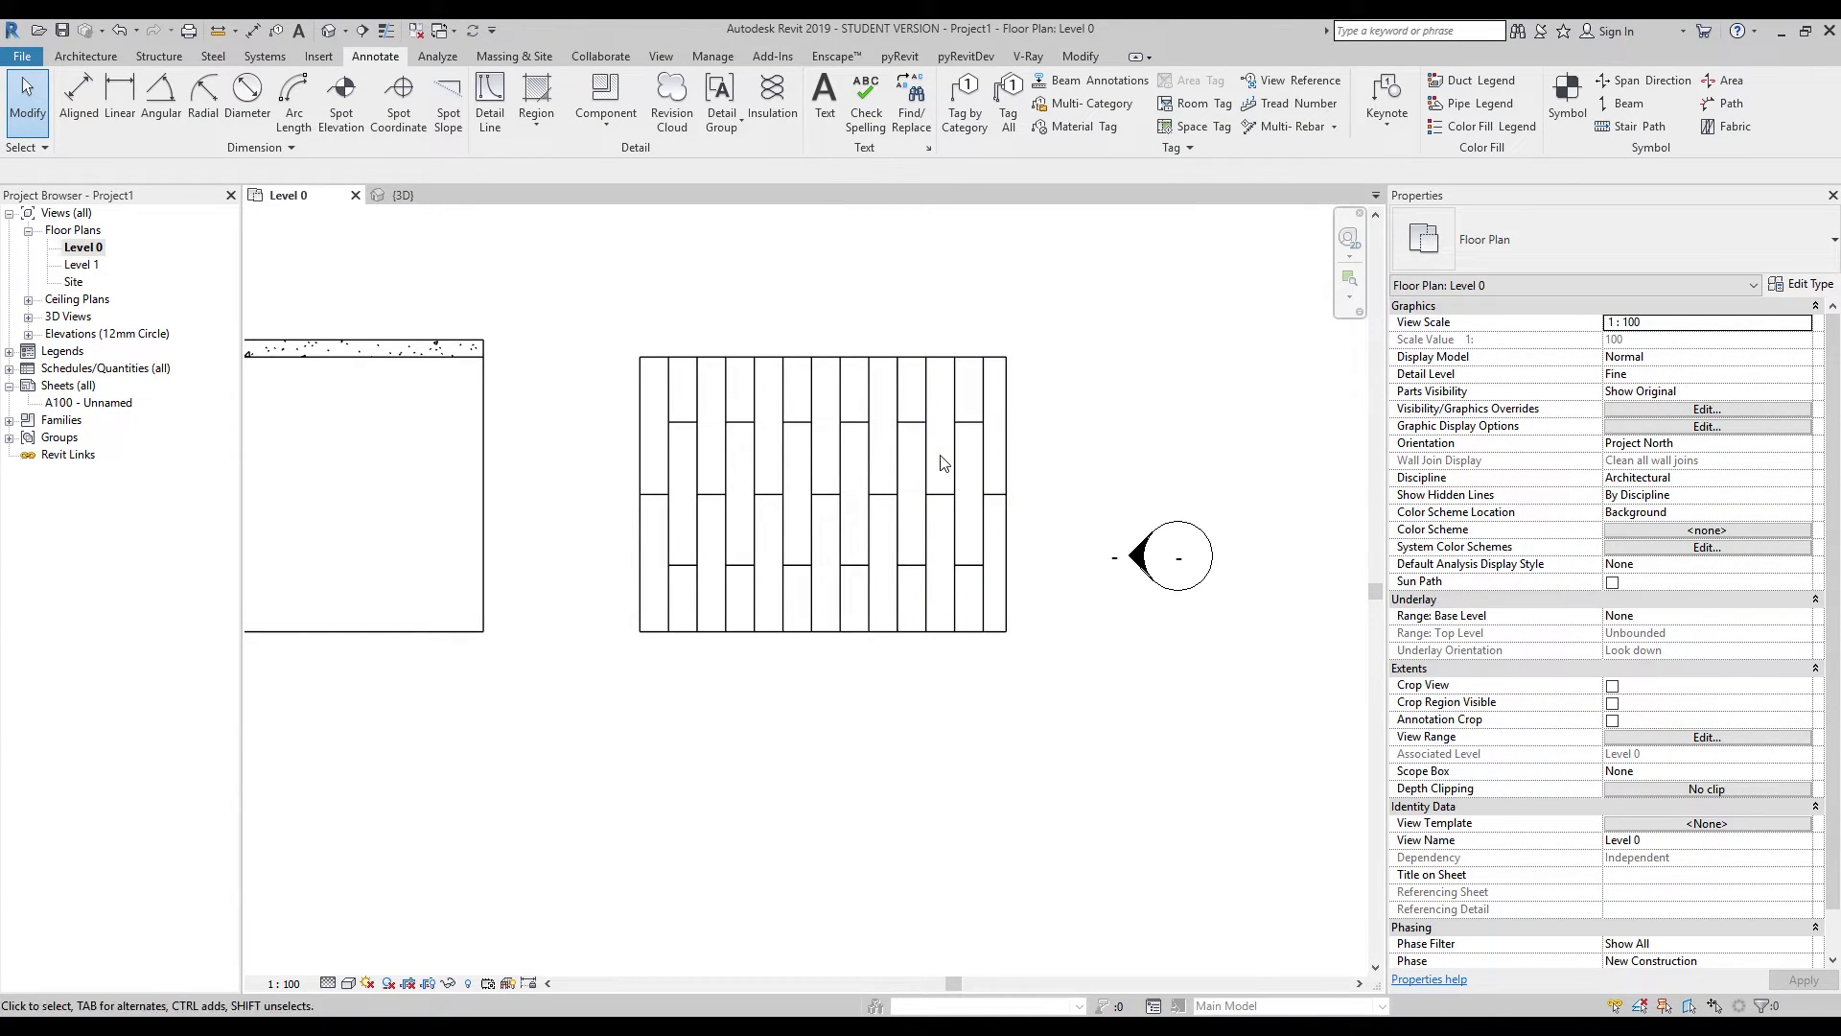
{"action": "scroll", "coordinate": [940, 456], "scroll_direction": "up", "scroll_amount": 3}
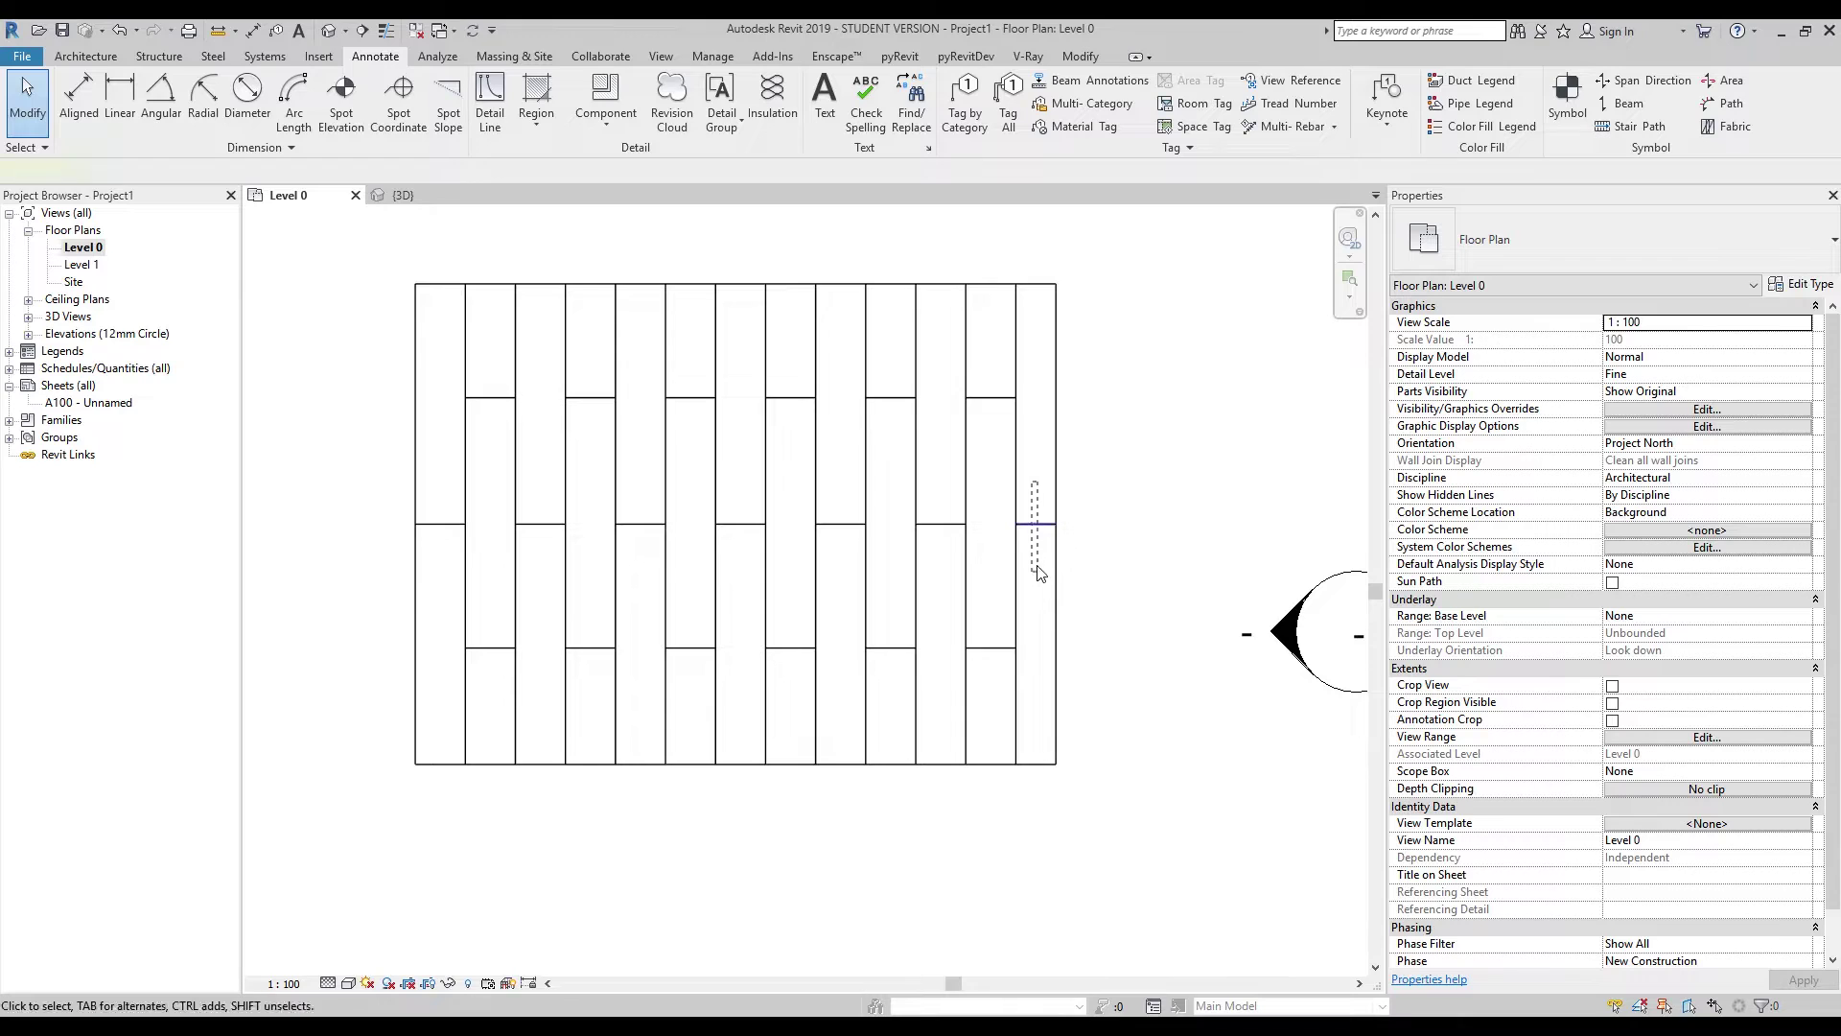
{"action": "left_click", "coordinate": [1059, 496]}
{"action": "key", "text": "Delete"}
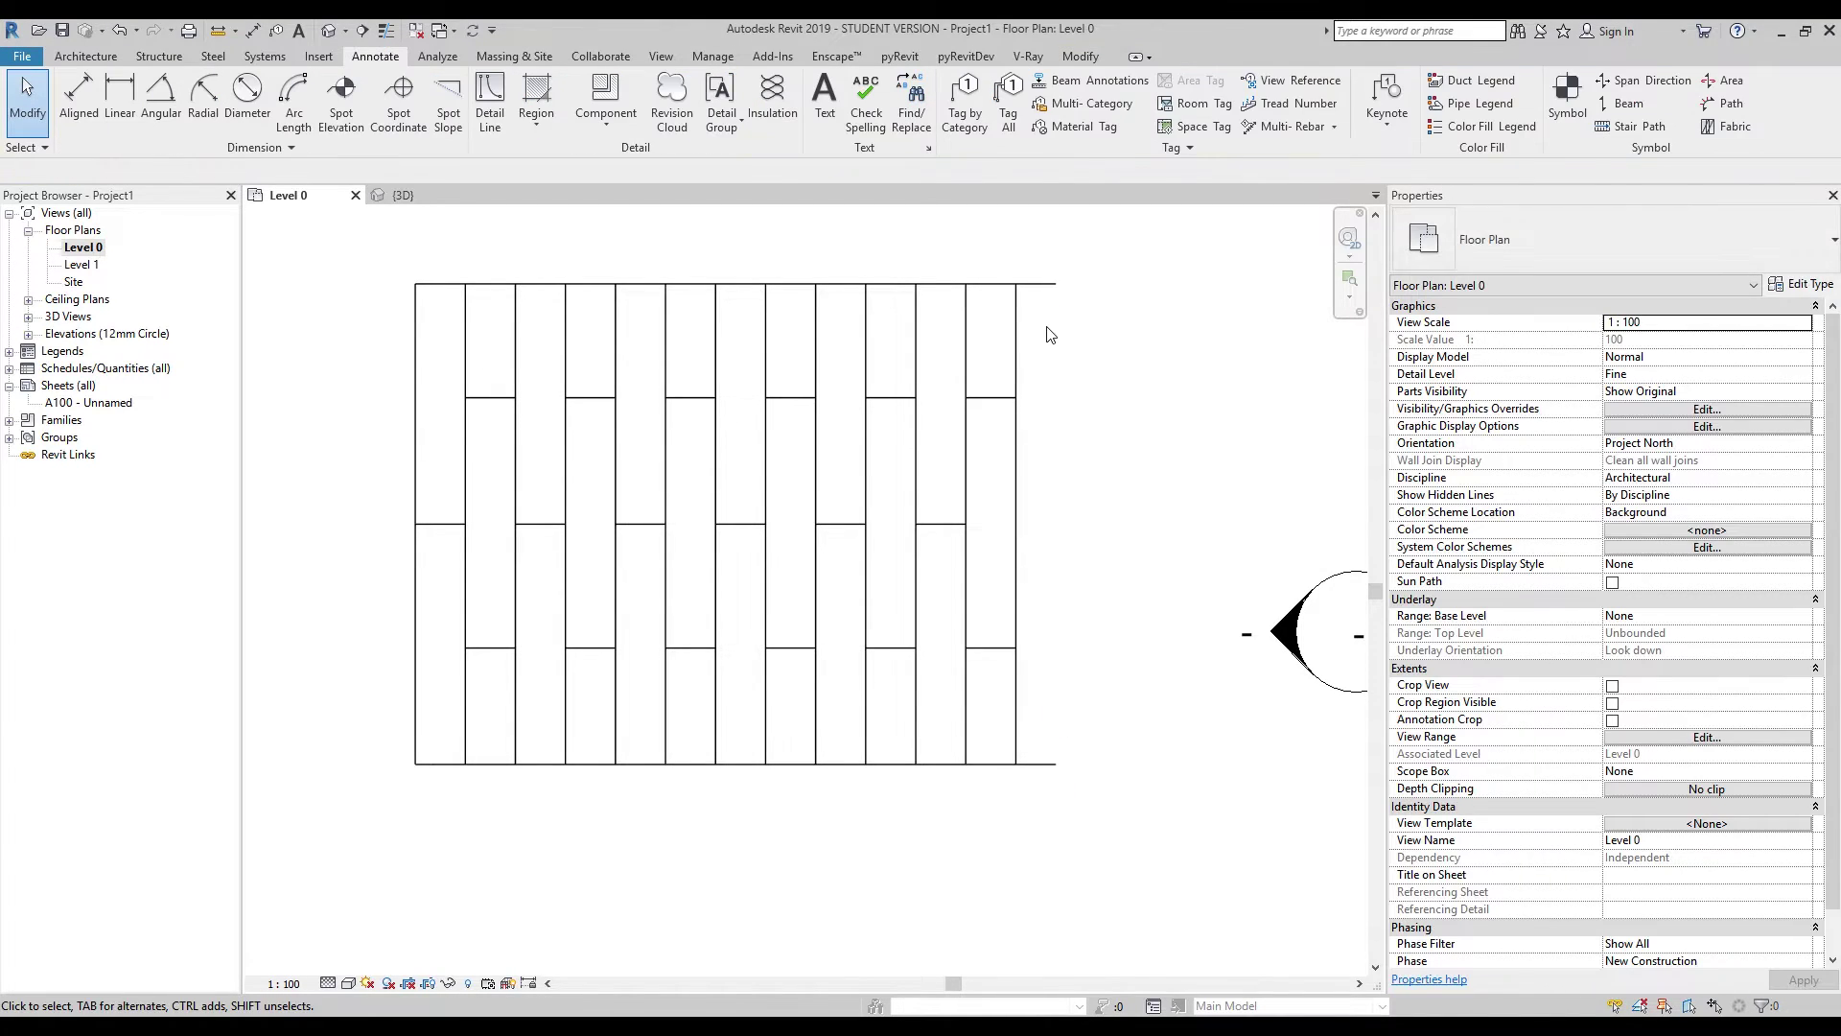
Trim the rectangle's top and bottom lines to corners with the last full strip's vertical line.
{"action": "key", "text": "t"}
{"action": "key", "text": "r"}
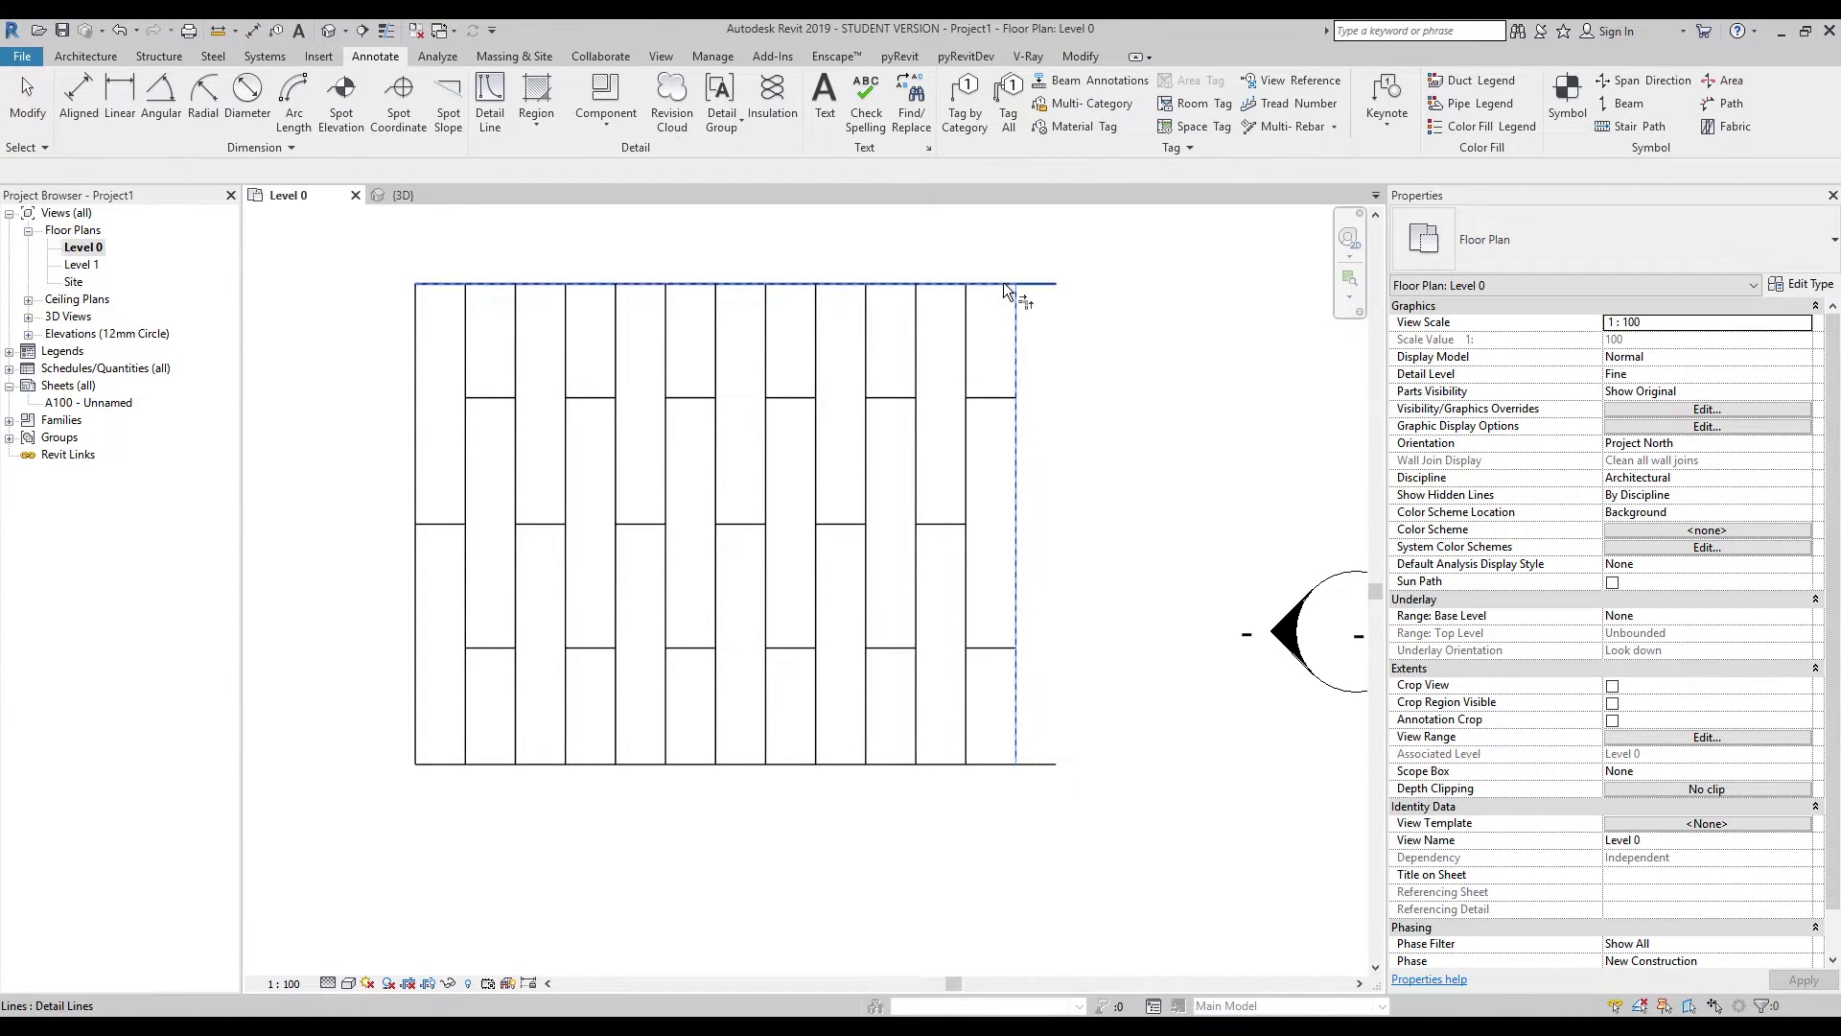
{"action": "left_click", "coordinate": [997, 764]}
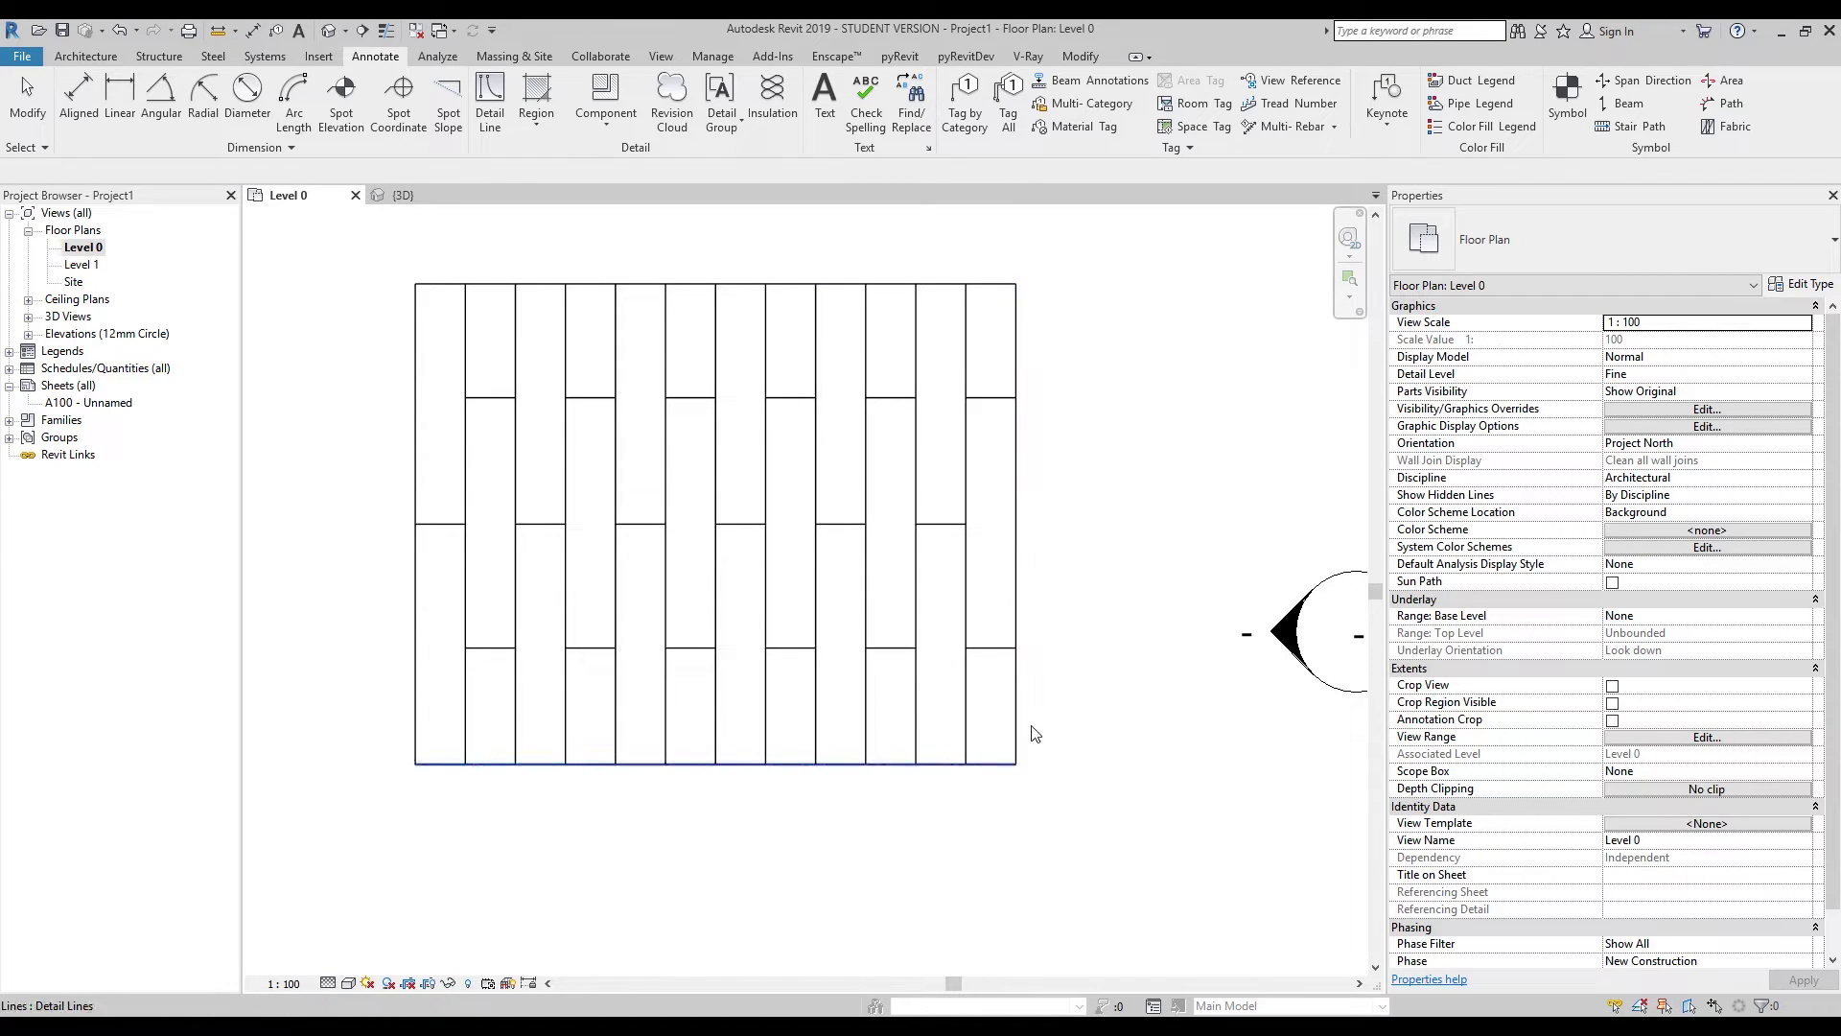
{"action": "left_click", "coordinate": [1016, 709]}
{"action": "key", "text": "Escape"}
{"action": "key", "text": "Escape"}
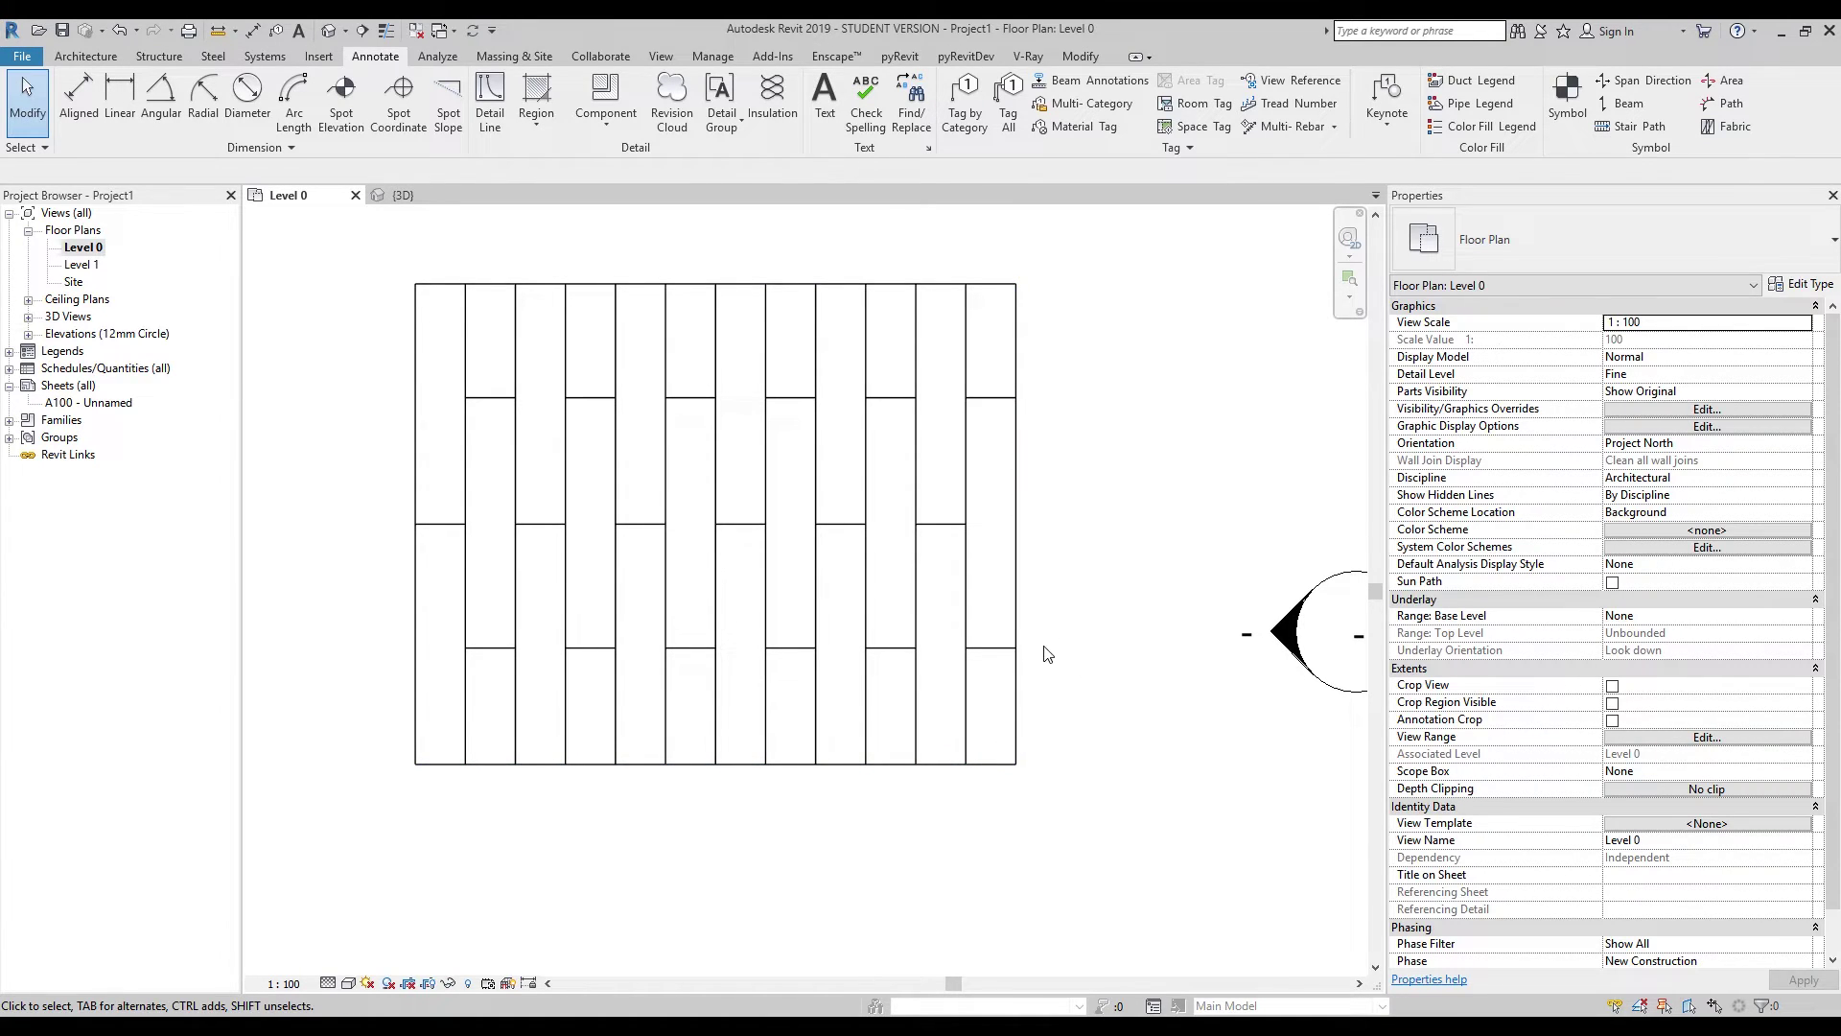
{"action": "left_click", "coordinate": [901, 58]}
{"action": "middle_click_drag", "start_coordinate": [835, 316], "coordinate": [945, 344]}
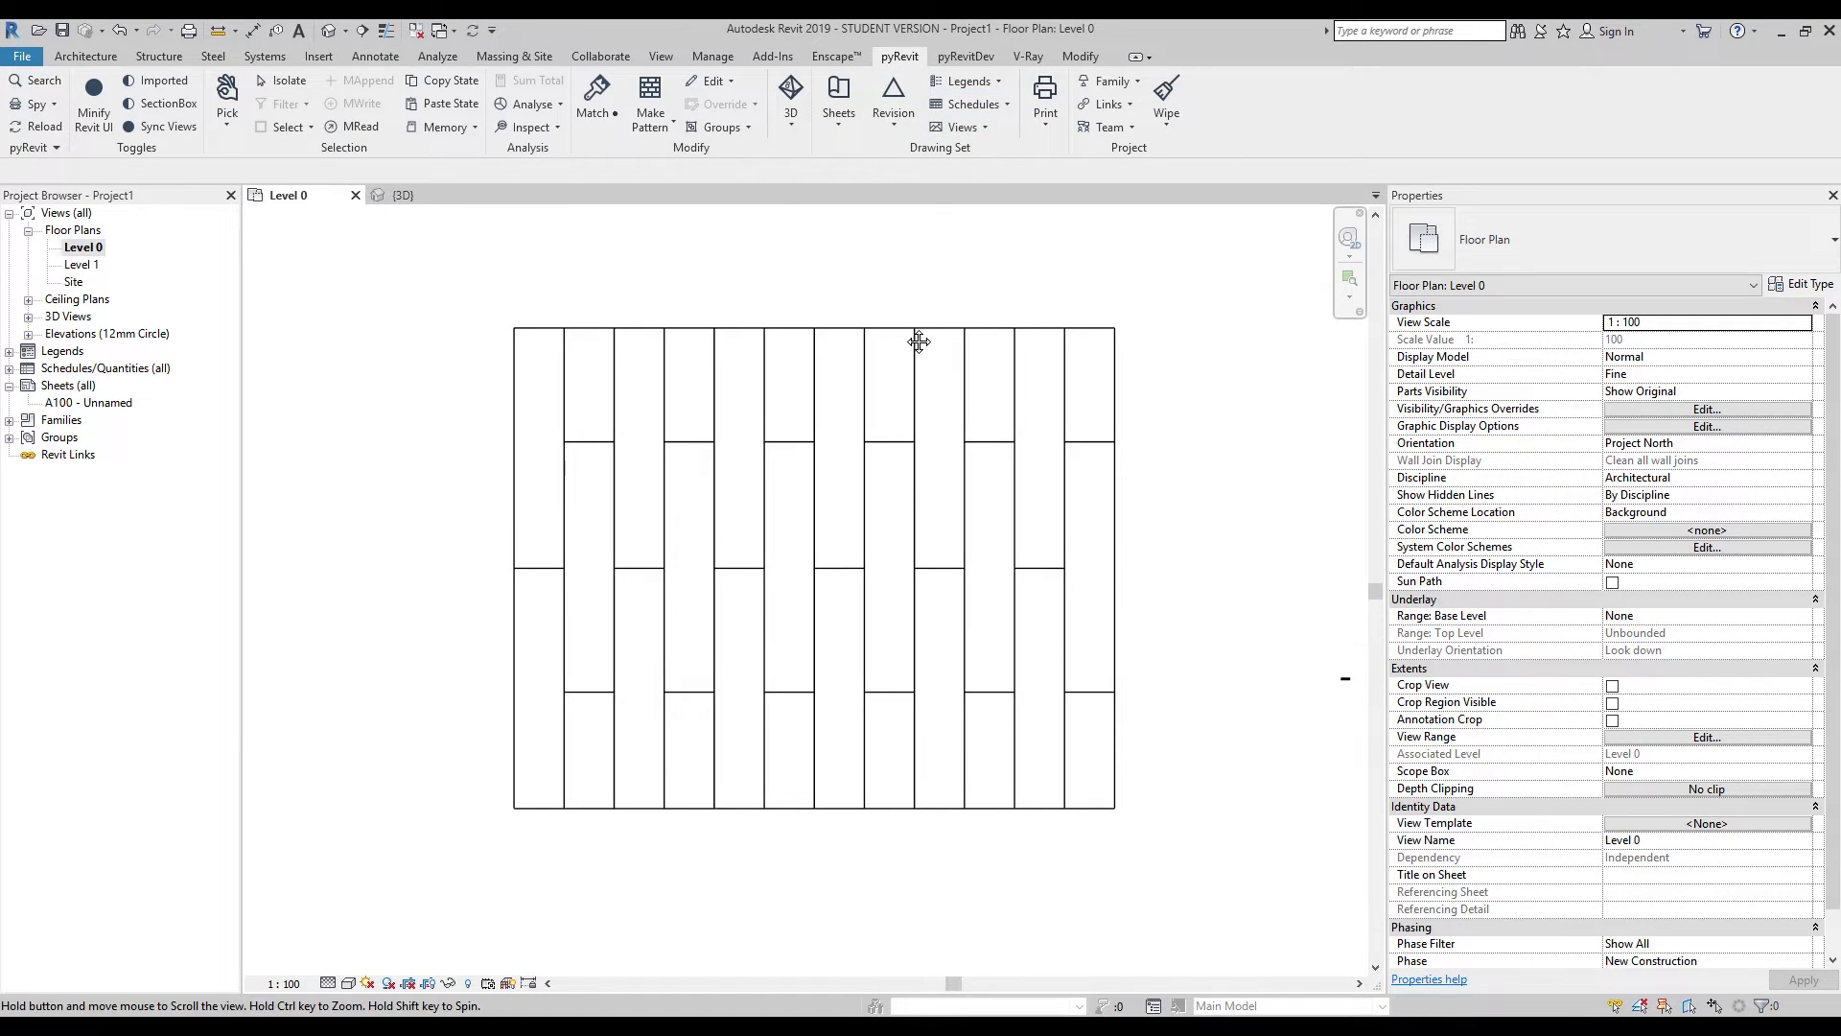
{"action": "left_click", "coordinate": [651, 91]}
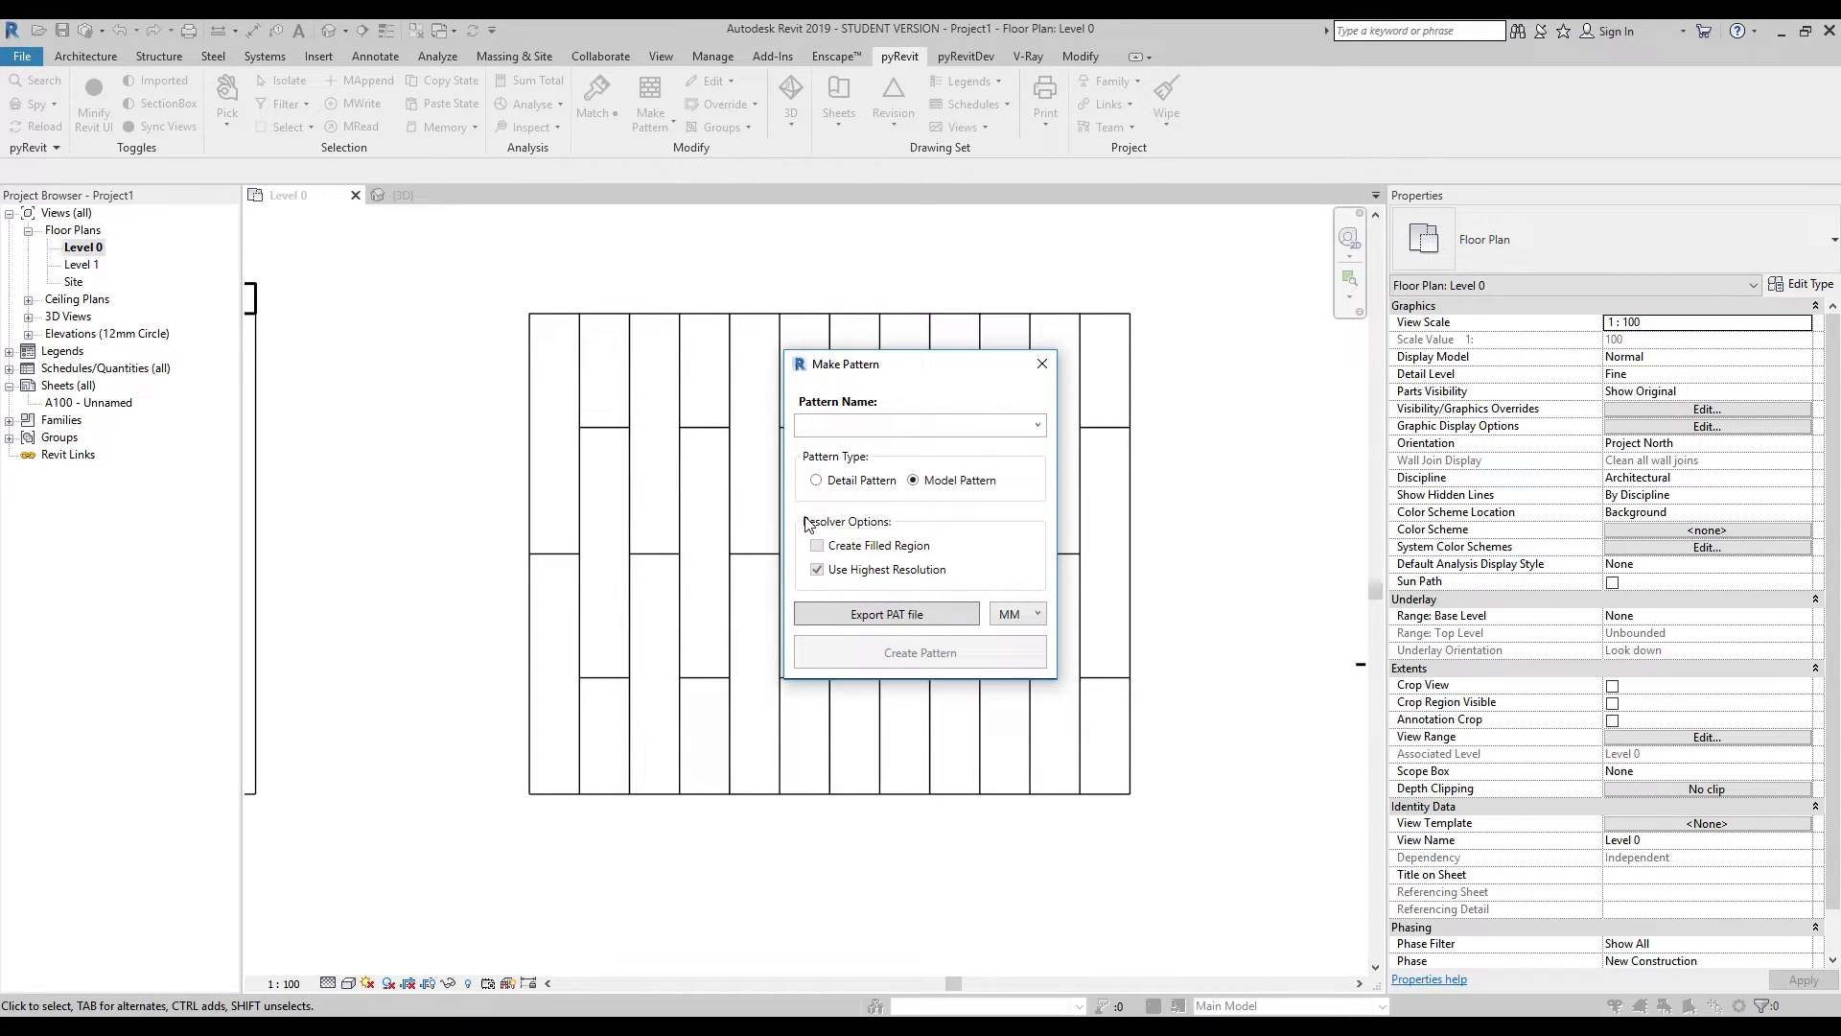
{"action": "left_click", "coordinate": [1043, 363]}
Make a model pattern named Deck from all the plank layout lines, using the layout's bottom-left and top-right corners as the pattern area.
{"action": "left_click_drag", "start_coordinate": [455, 259], "coordinate": [1211, 909]}
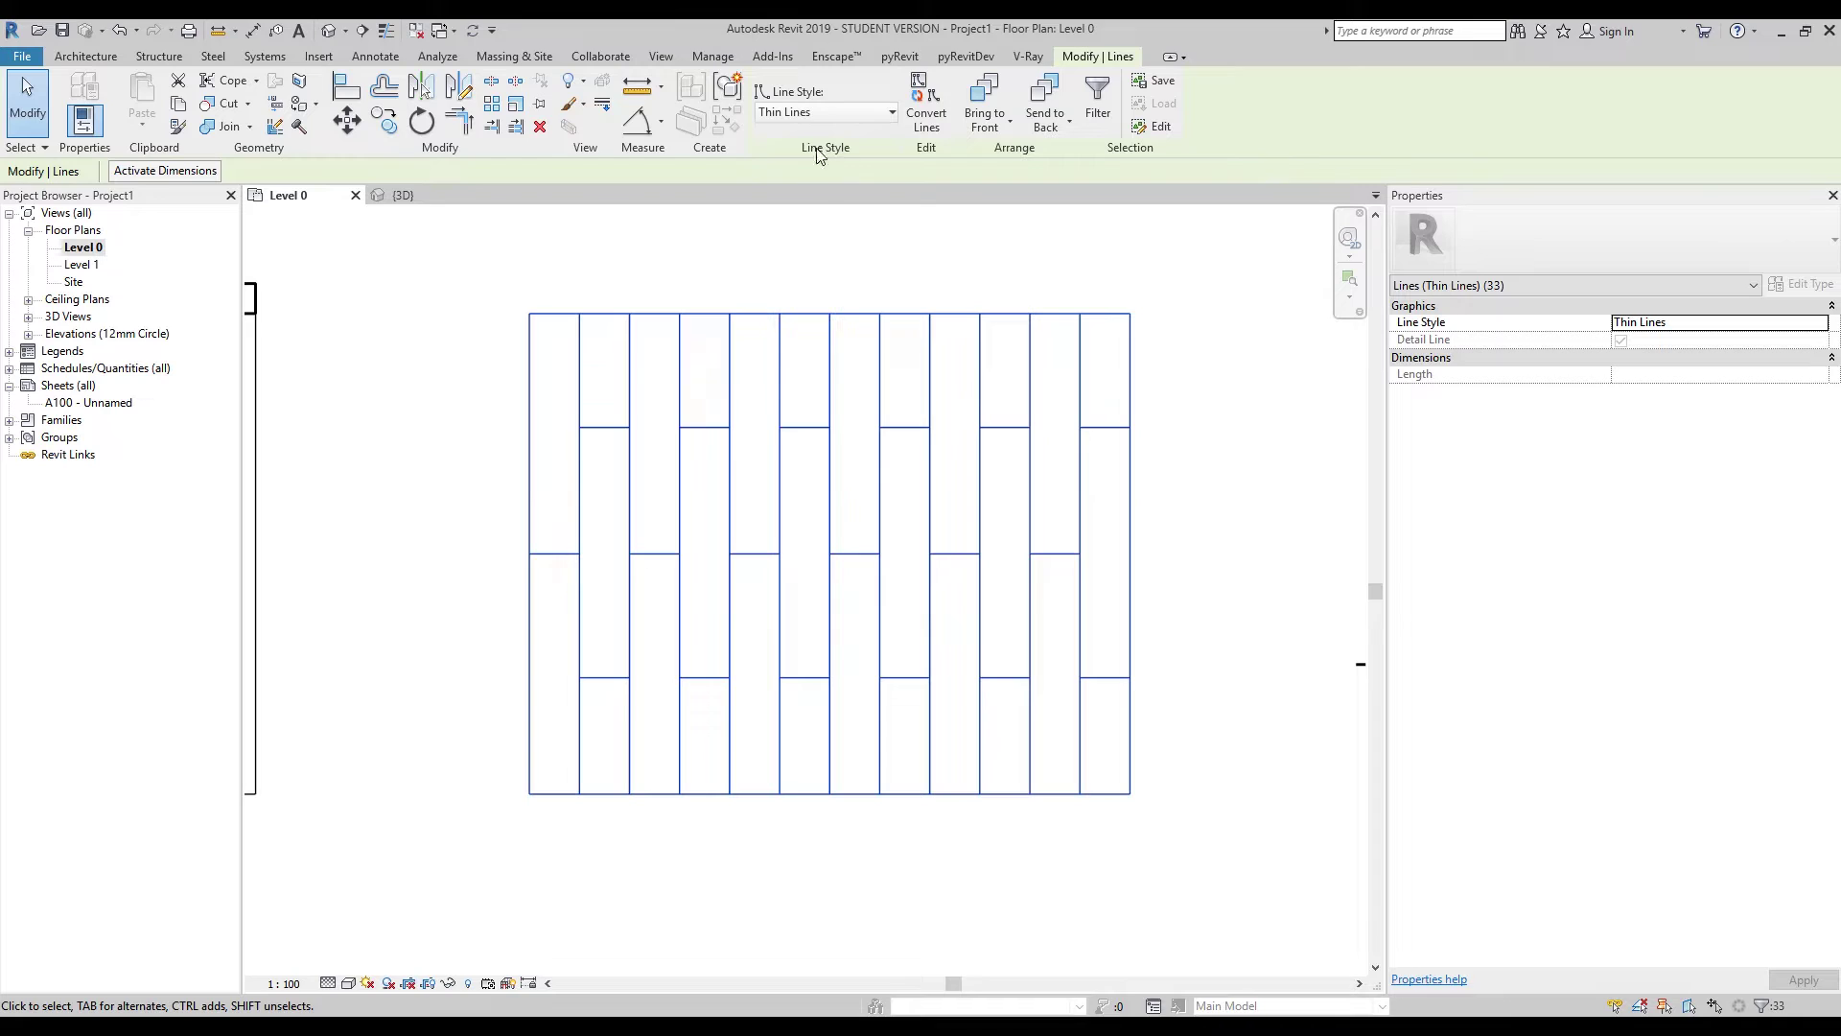
{"action": "left_click", "coordinate": [889, 59]}
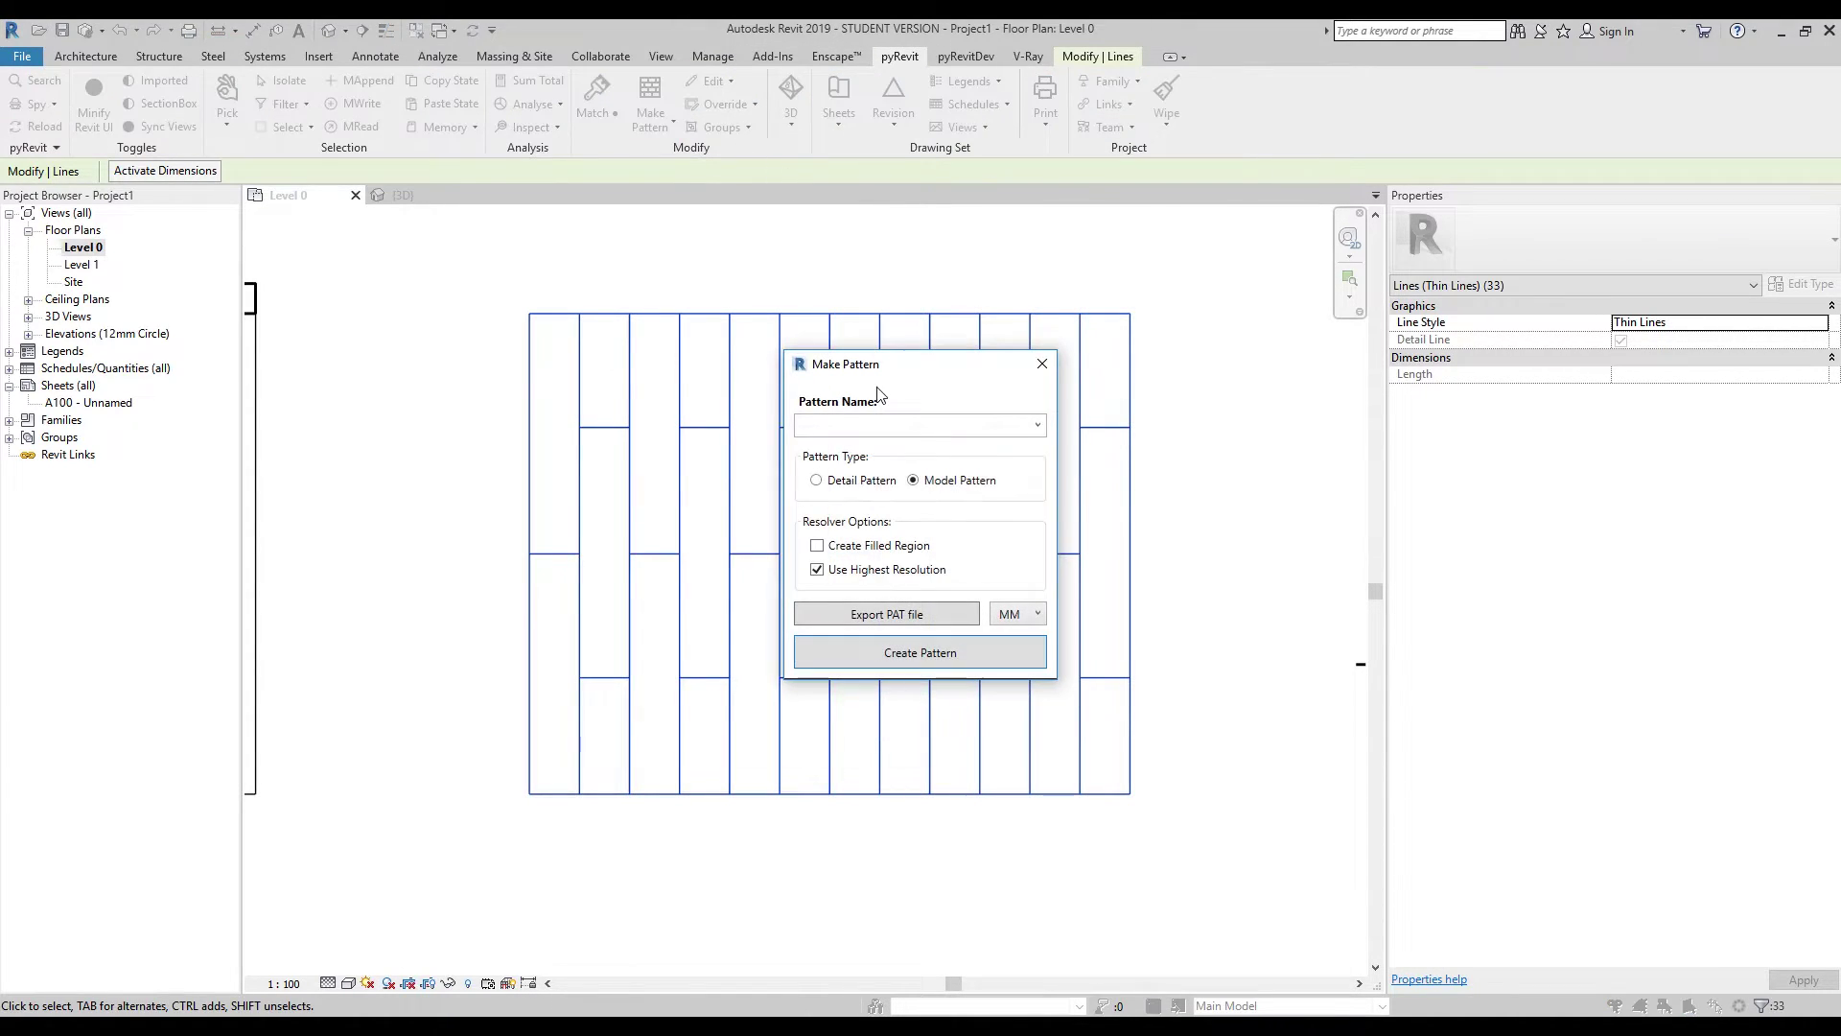
{"action": "left_click_drag", "start_coordinate": [878, 366], "coordinate": [937, 346]}
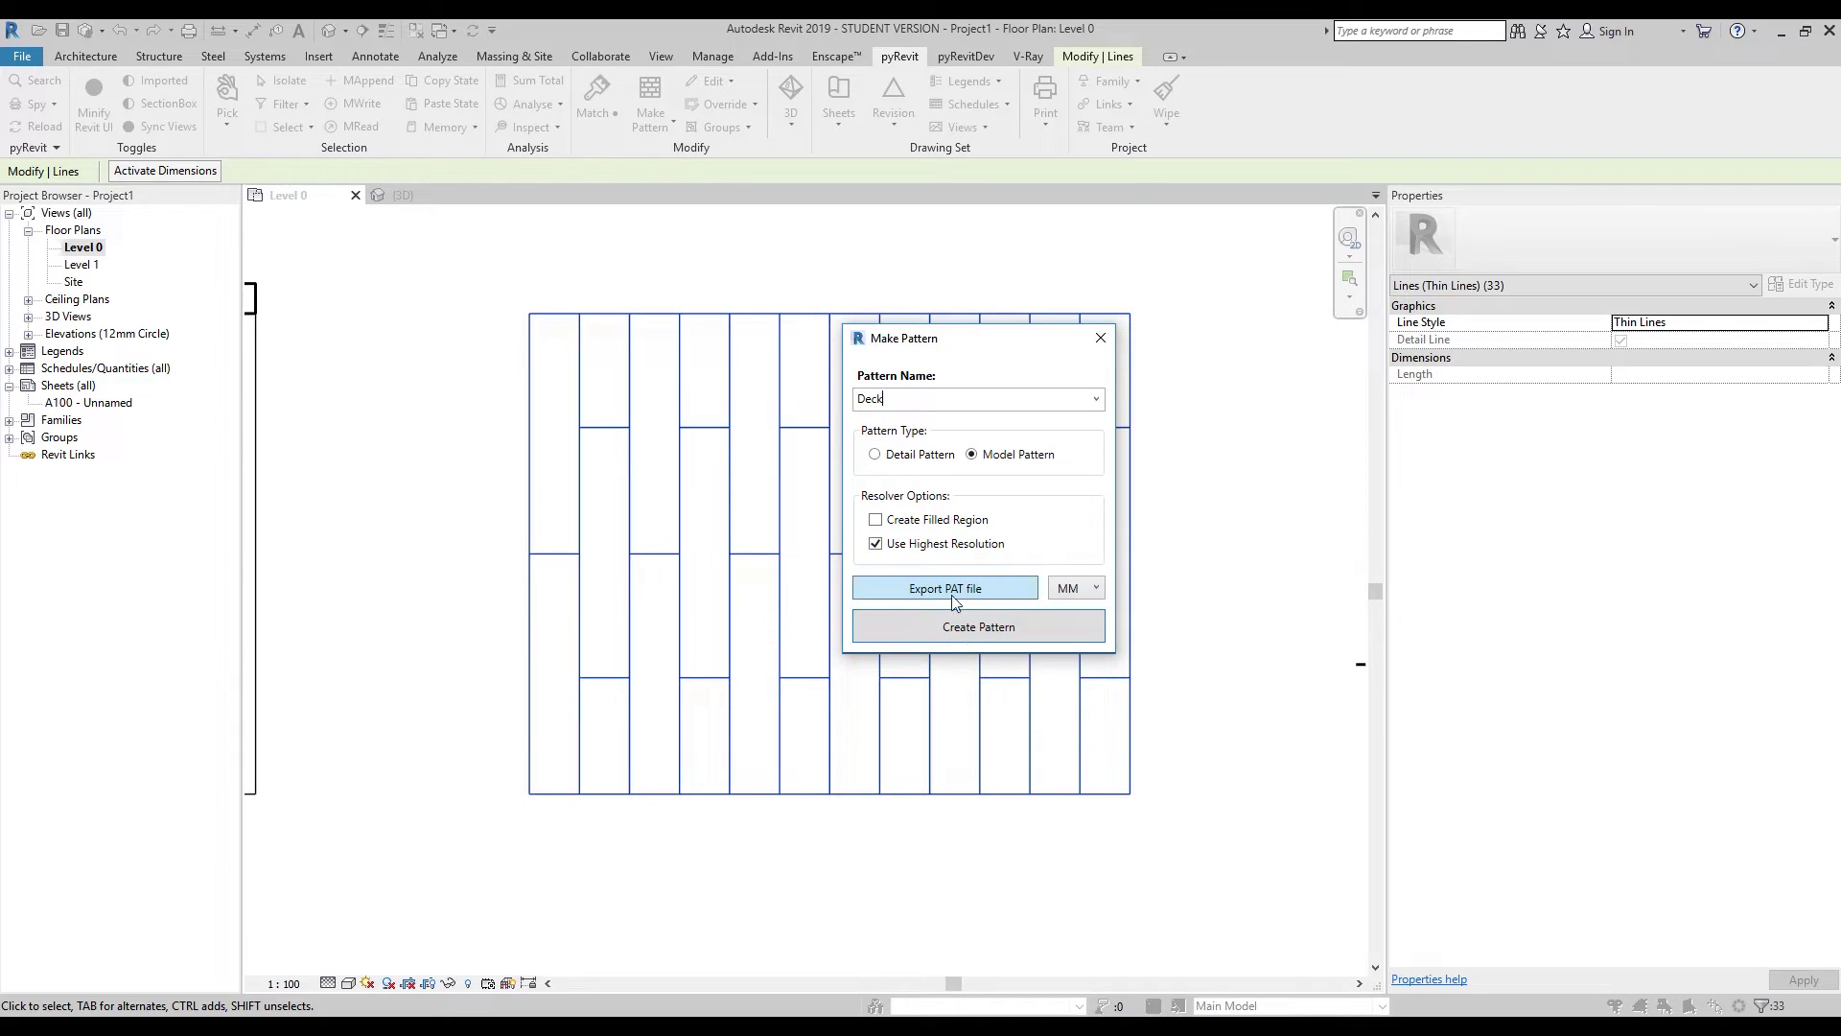
{"action": "left_click", "coordinate": [1021, 628]}
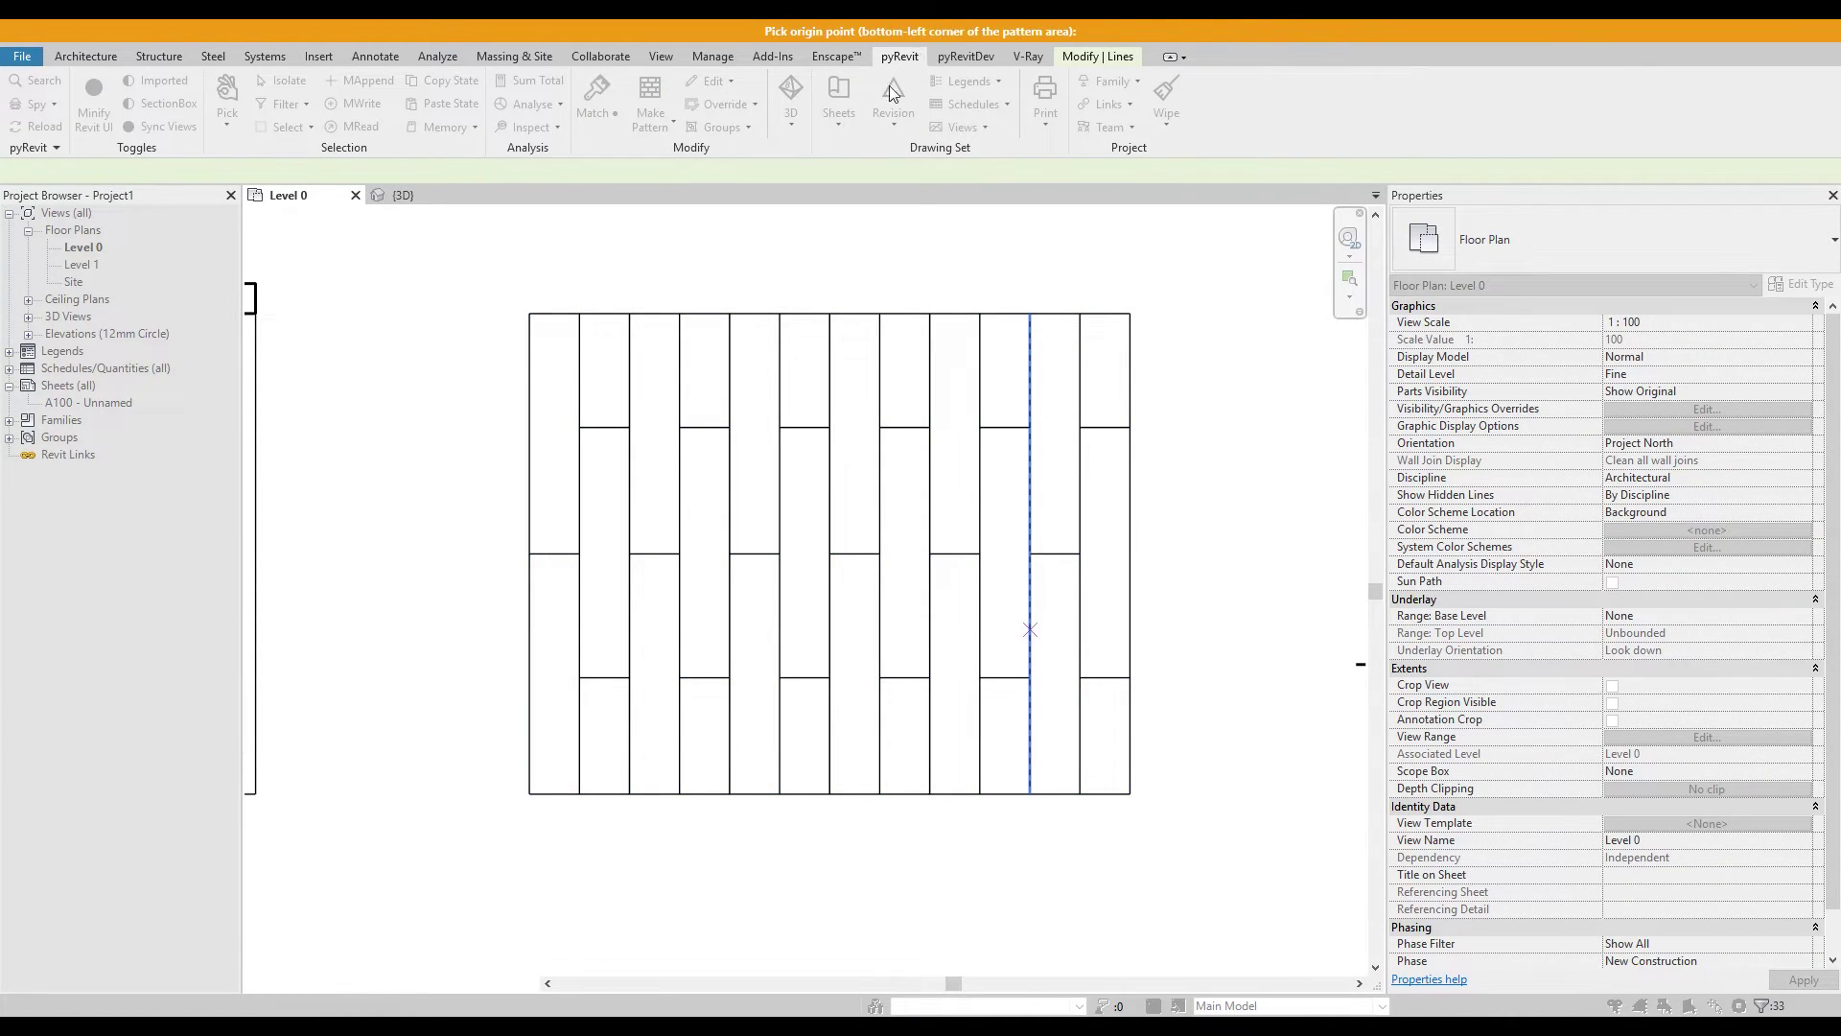
{"action": "left_click", "coordinate": [530, 794]}
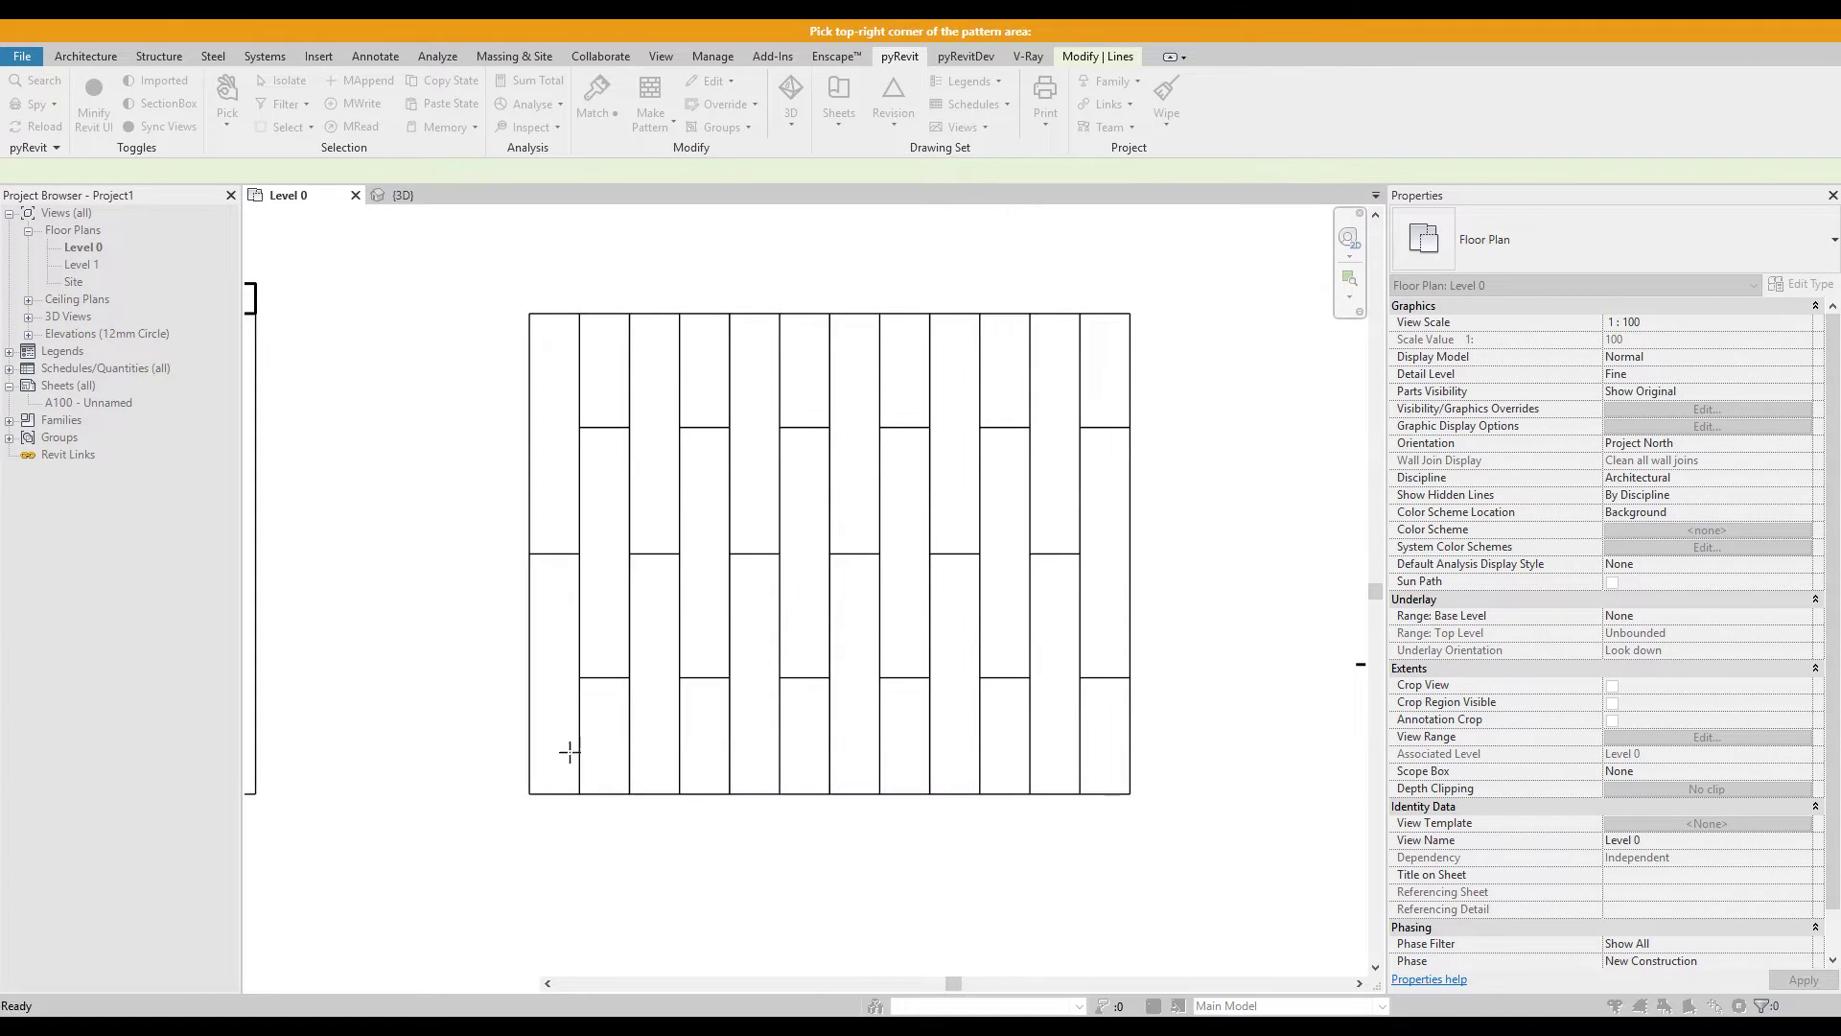
{"action": "left_click", "coordinate": [1131, 313]}
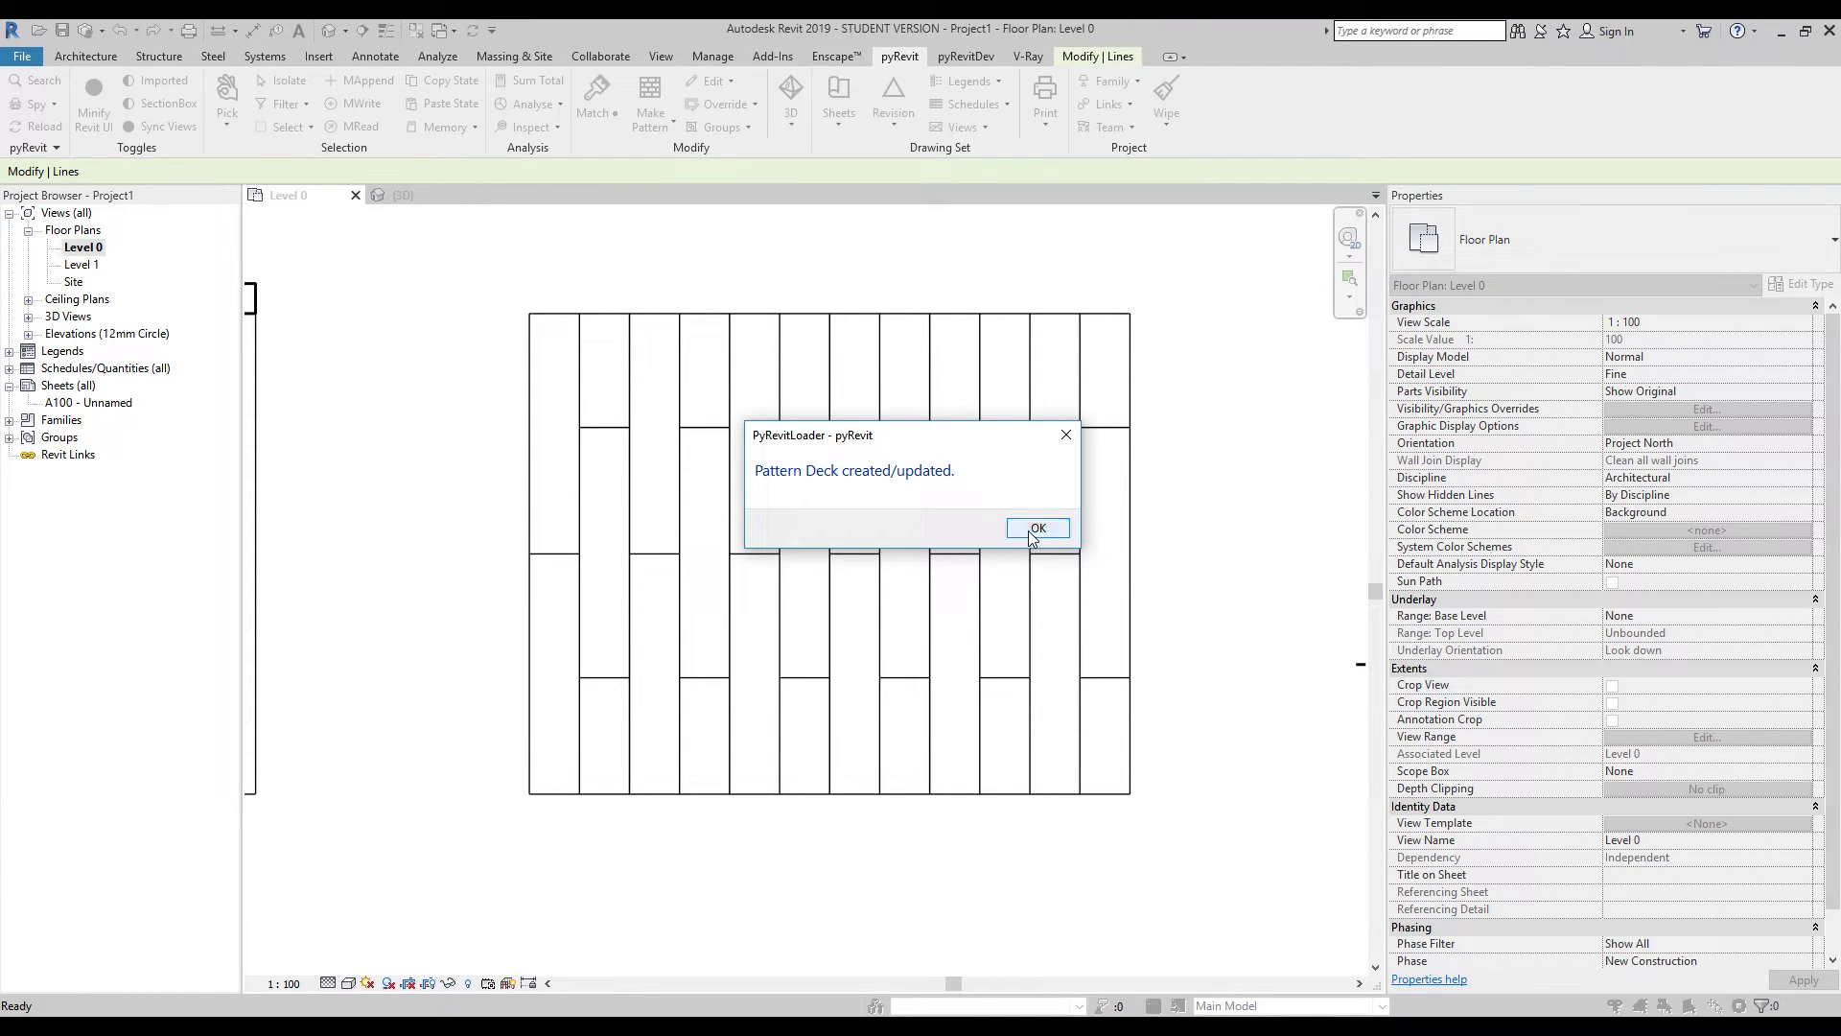
{"action": "left_click", "coordinate": [1037, 528]}
Open the Wood Sheathing, Chipboard material of the finish layer in the room's timber floor type.
{"action": "scroll", "coordinate": [1150, 509], "scroll_direction": "down", "scroll_amount": 3}
{"action": "middle_click_drag", "start_coordinate": [629, 513], "coordinate": [834, 505]}
{"action": "scroll", "coordinate": [834, 504], "scroll_direction": "up", "scroll_amount": 5}
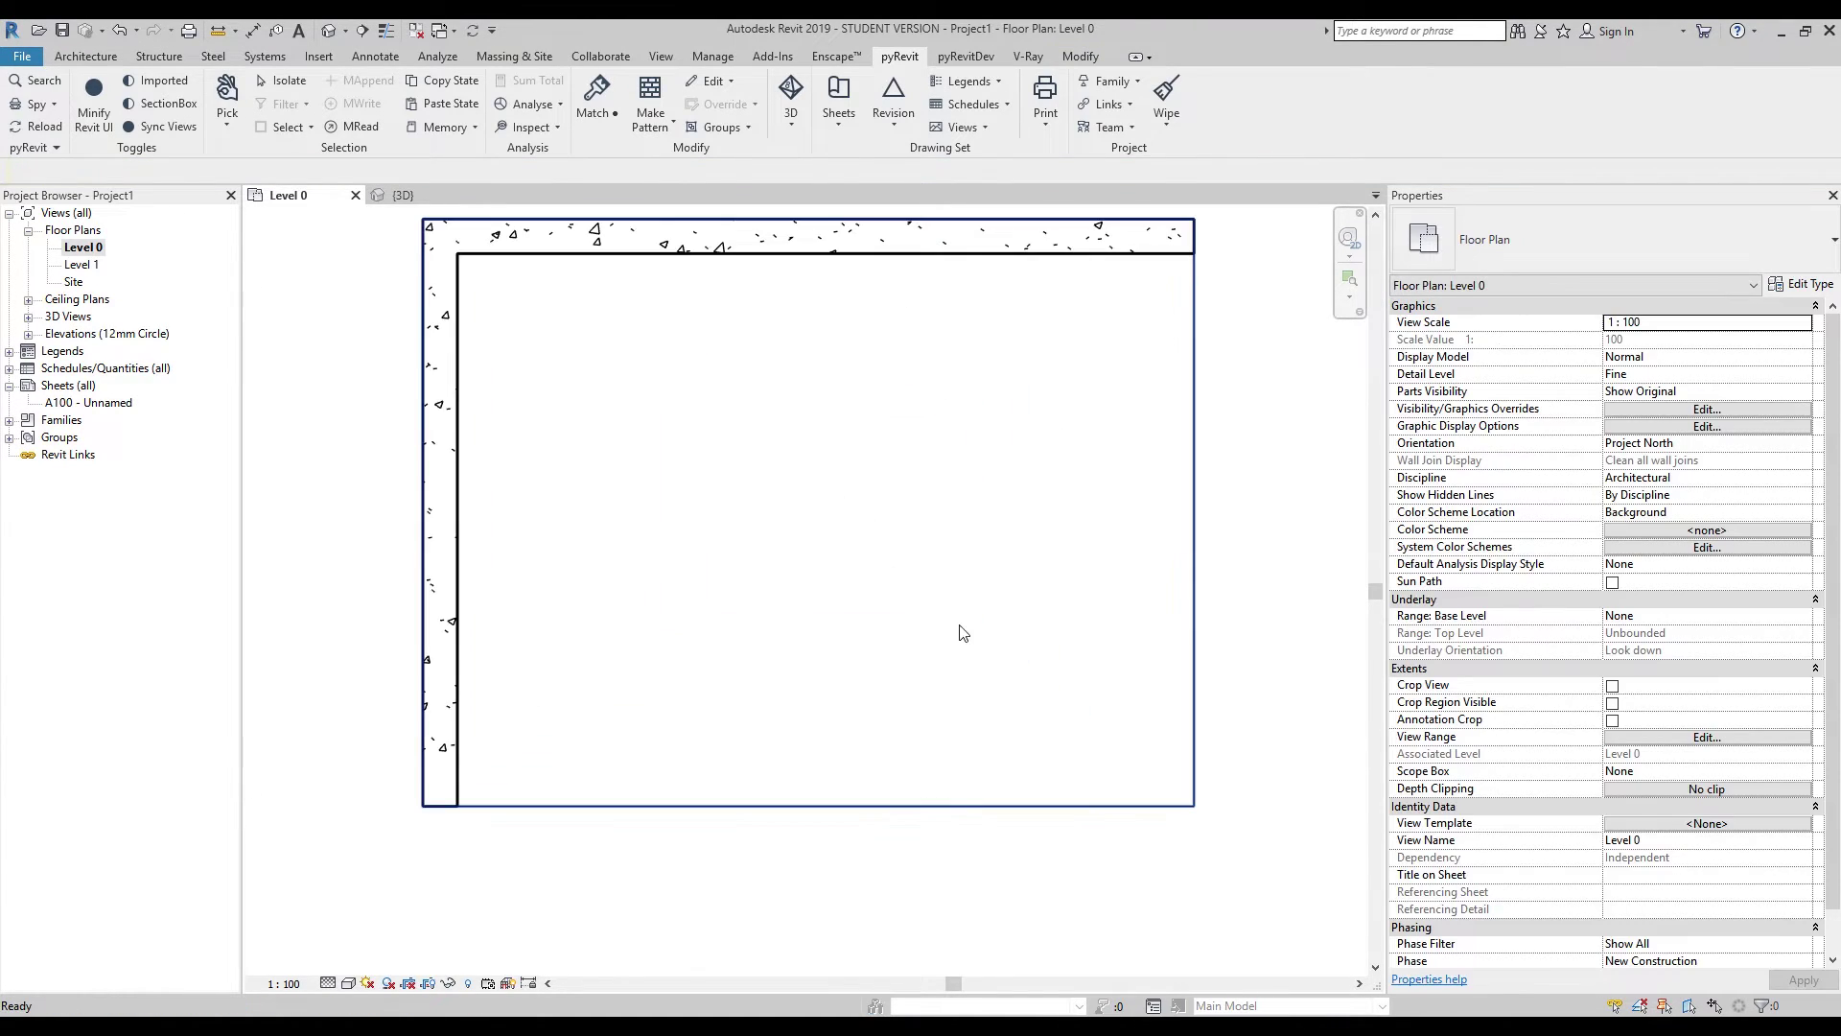
{"action": "left_click", "coordinate": [1016, 662]}
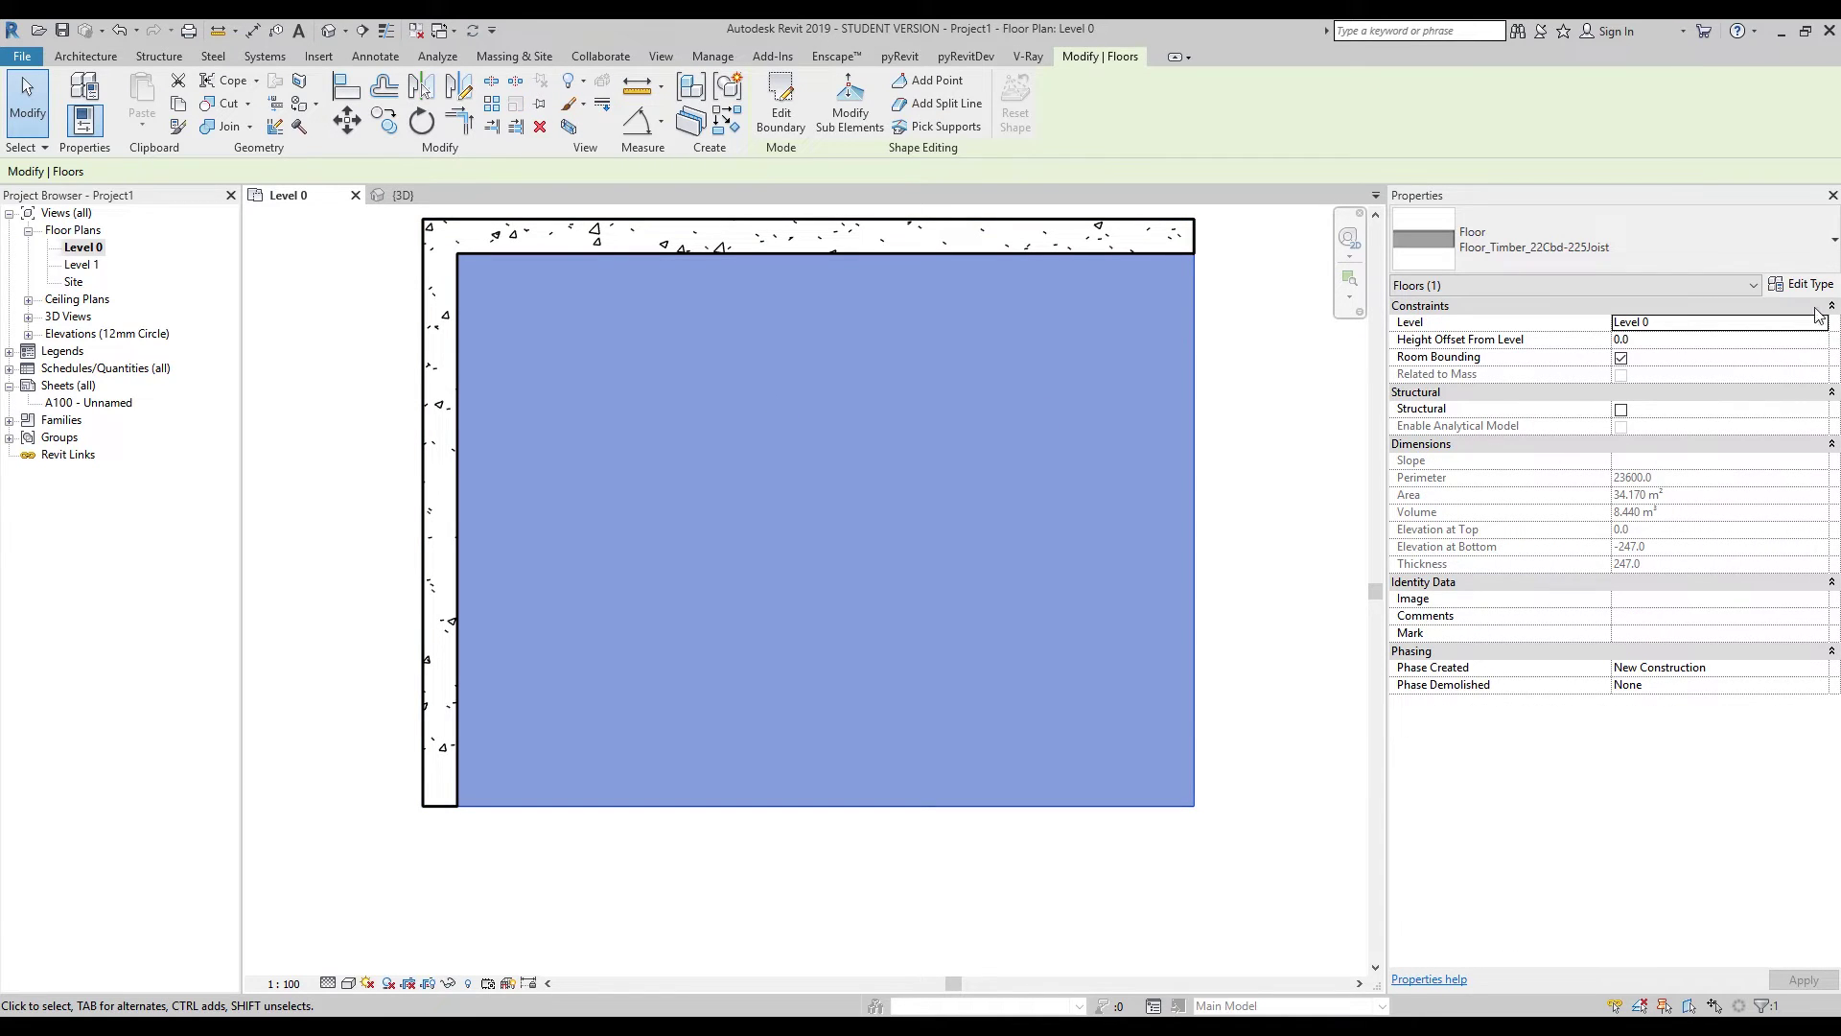
{"action": "left_click", "coordinate": [1805, 284]}
{"action": "left_click", "coordinate": [954, 472]}
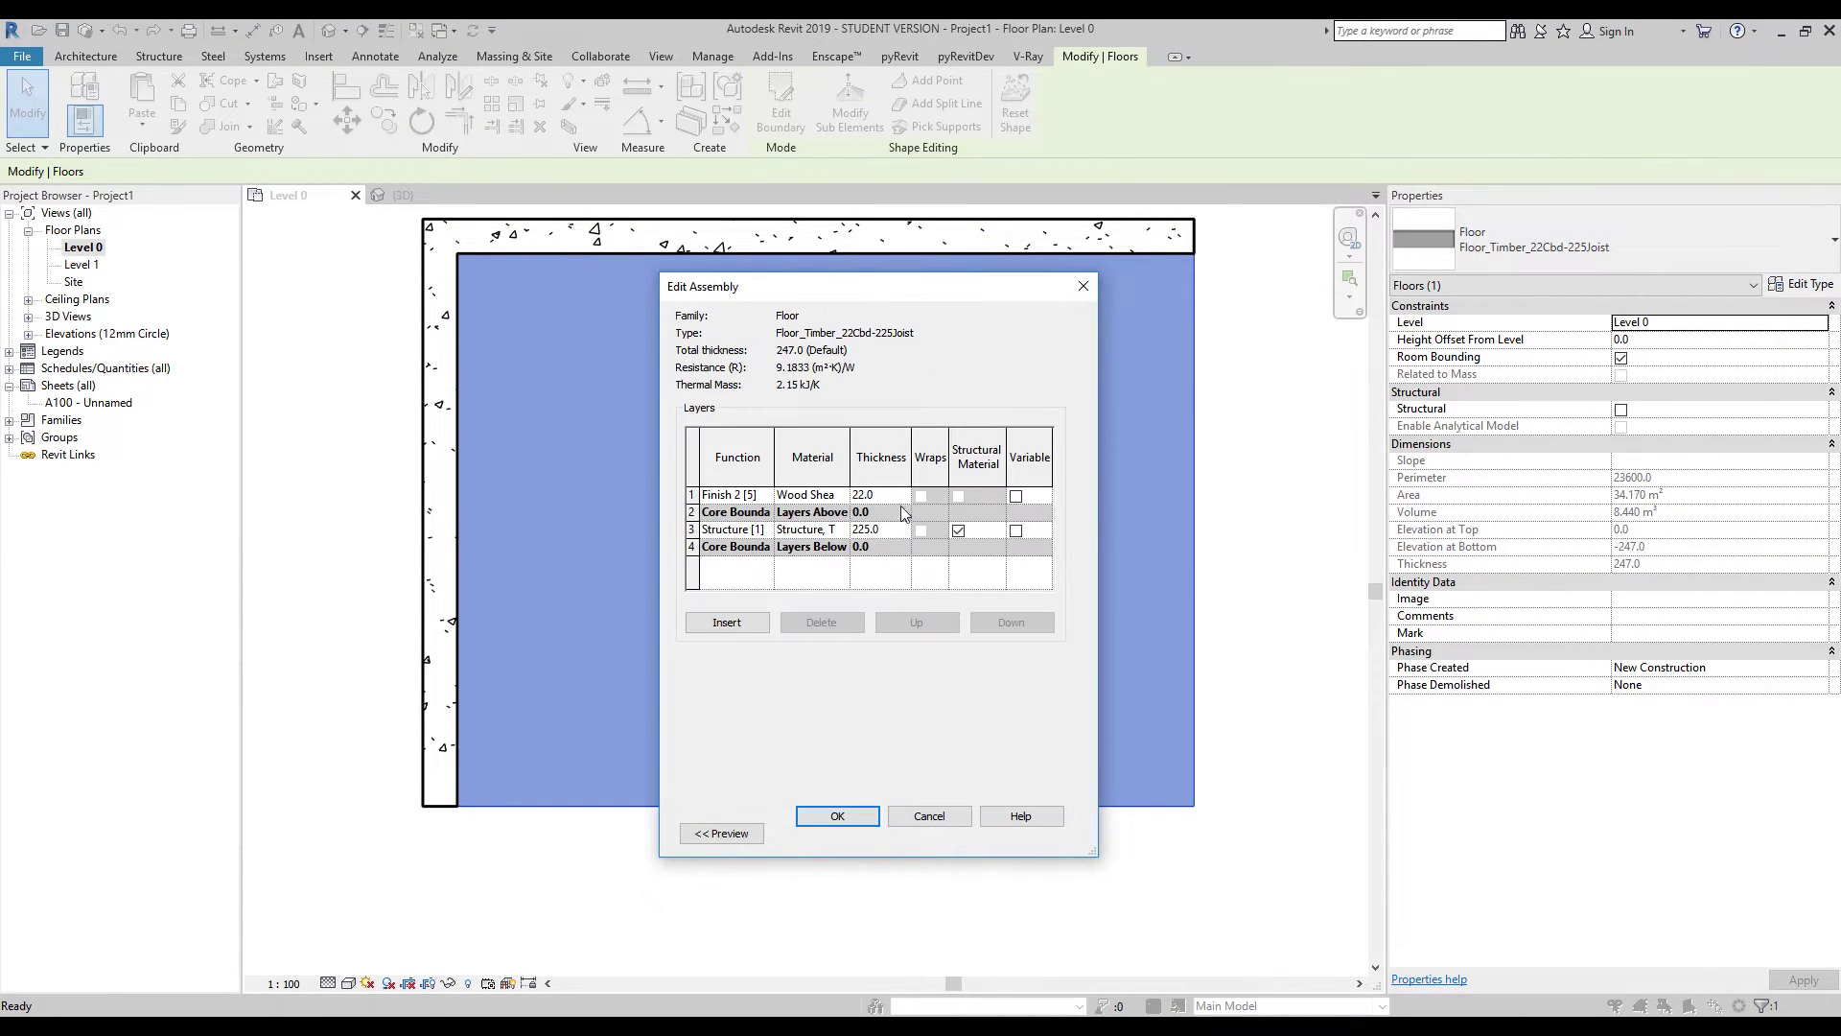
{"action": "left_click", "coordinate": [842, 495]}
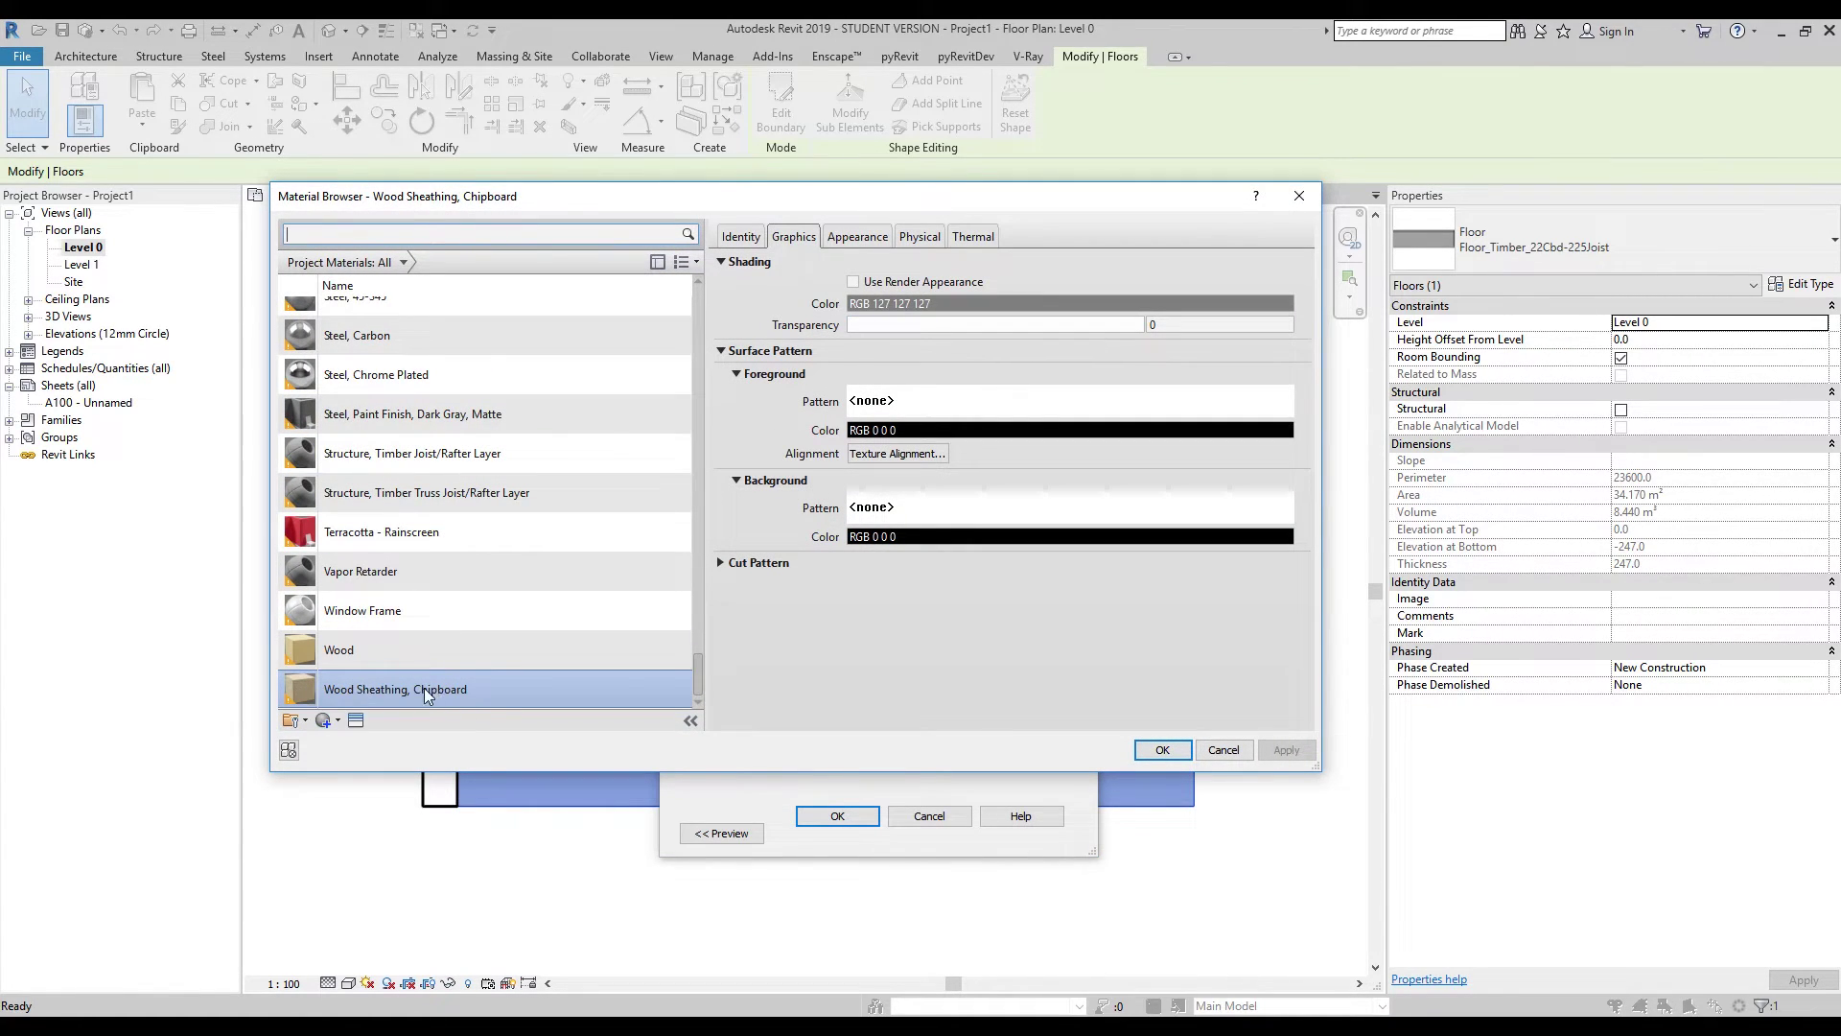
Set the Wood Sheathing, Chipboard surface foreground pattern to the Deck model pattern and accept the floor type changes.
{"action": "left_click", "coordinate": [861, 402]}
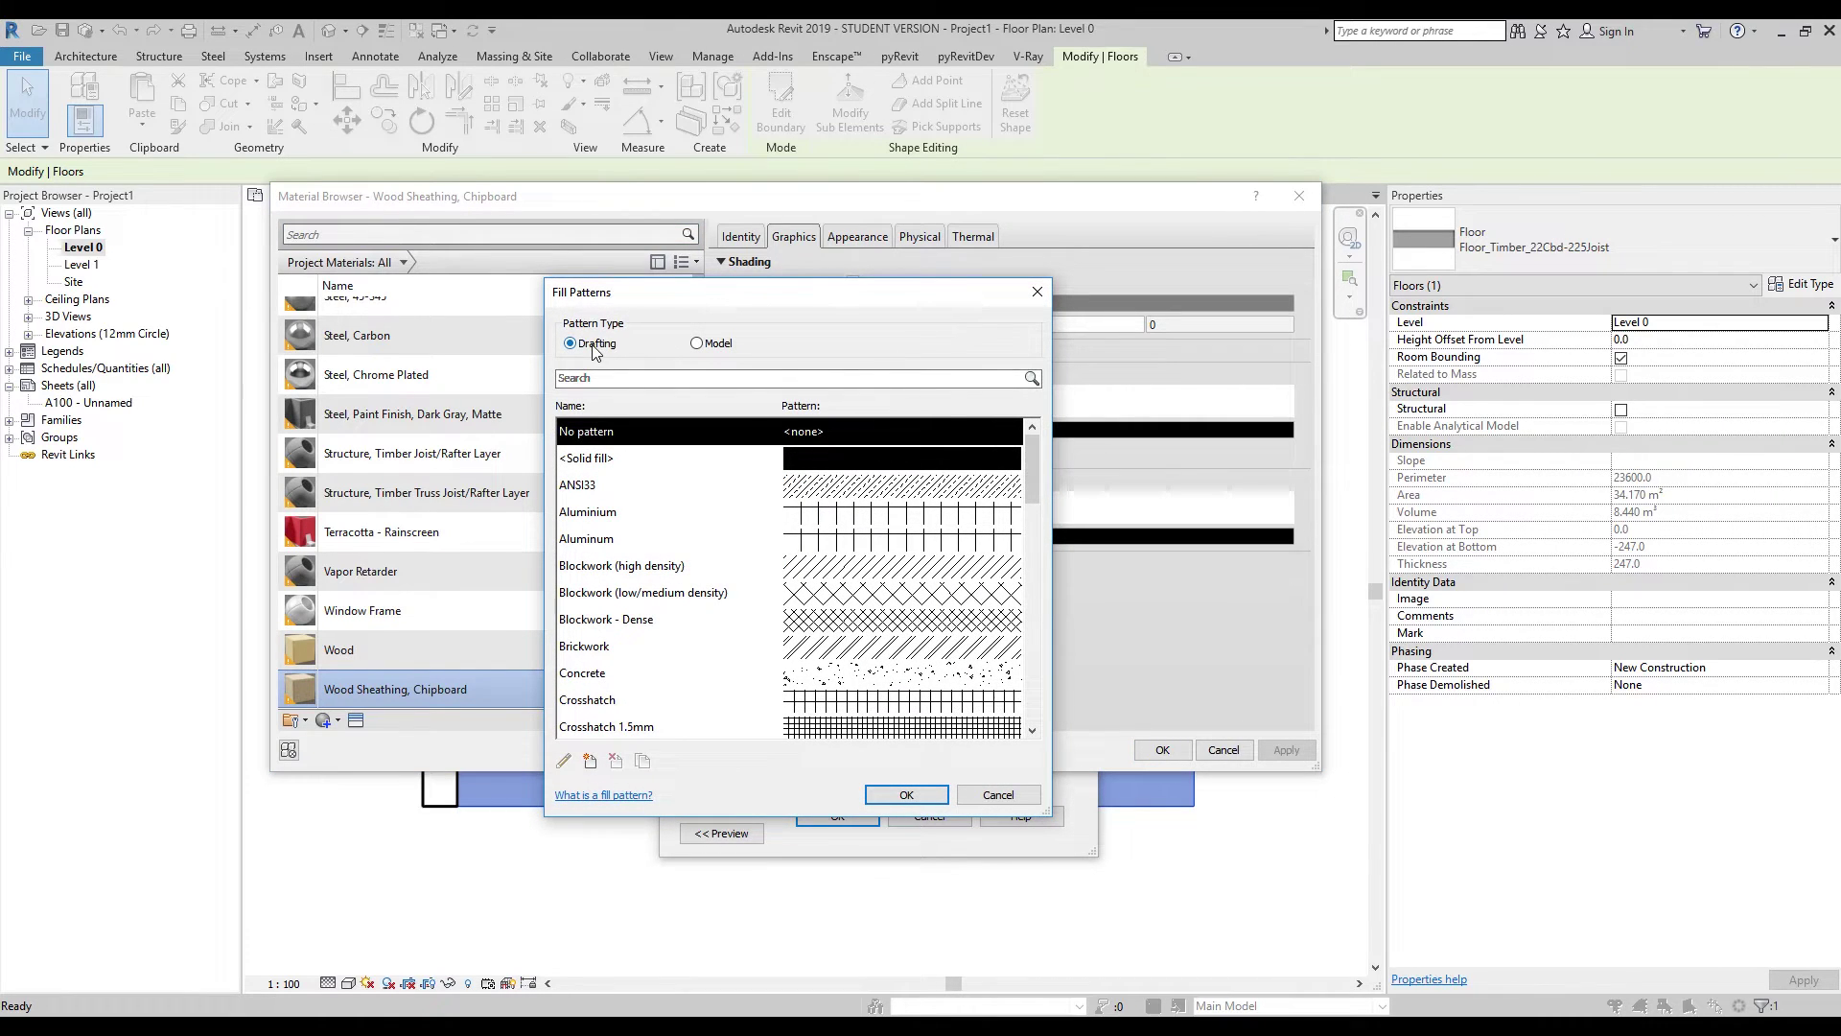
{"action": "left_click", "coordinate": [703, 342]}
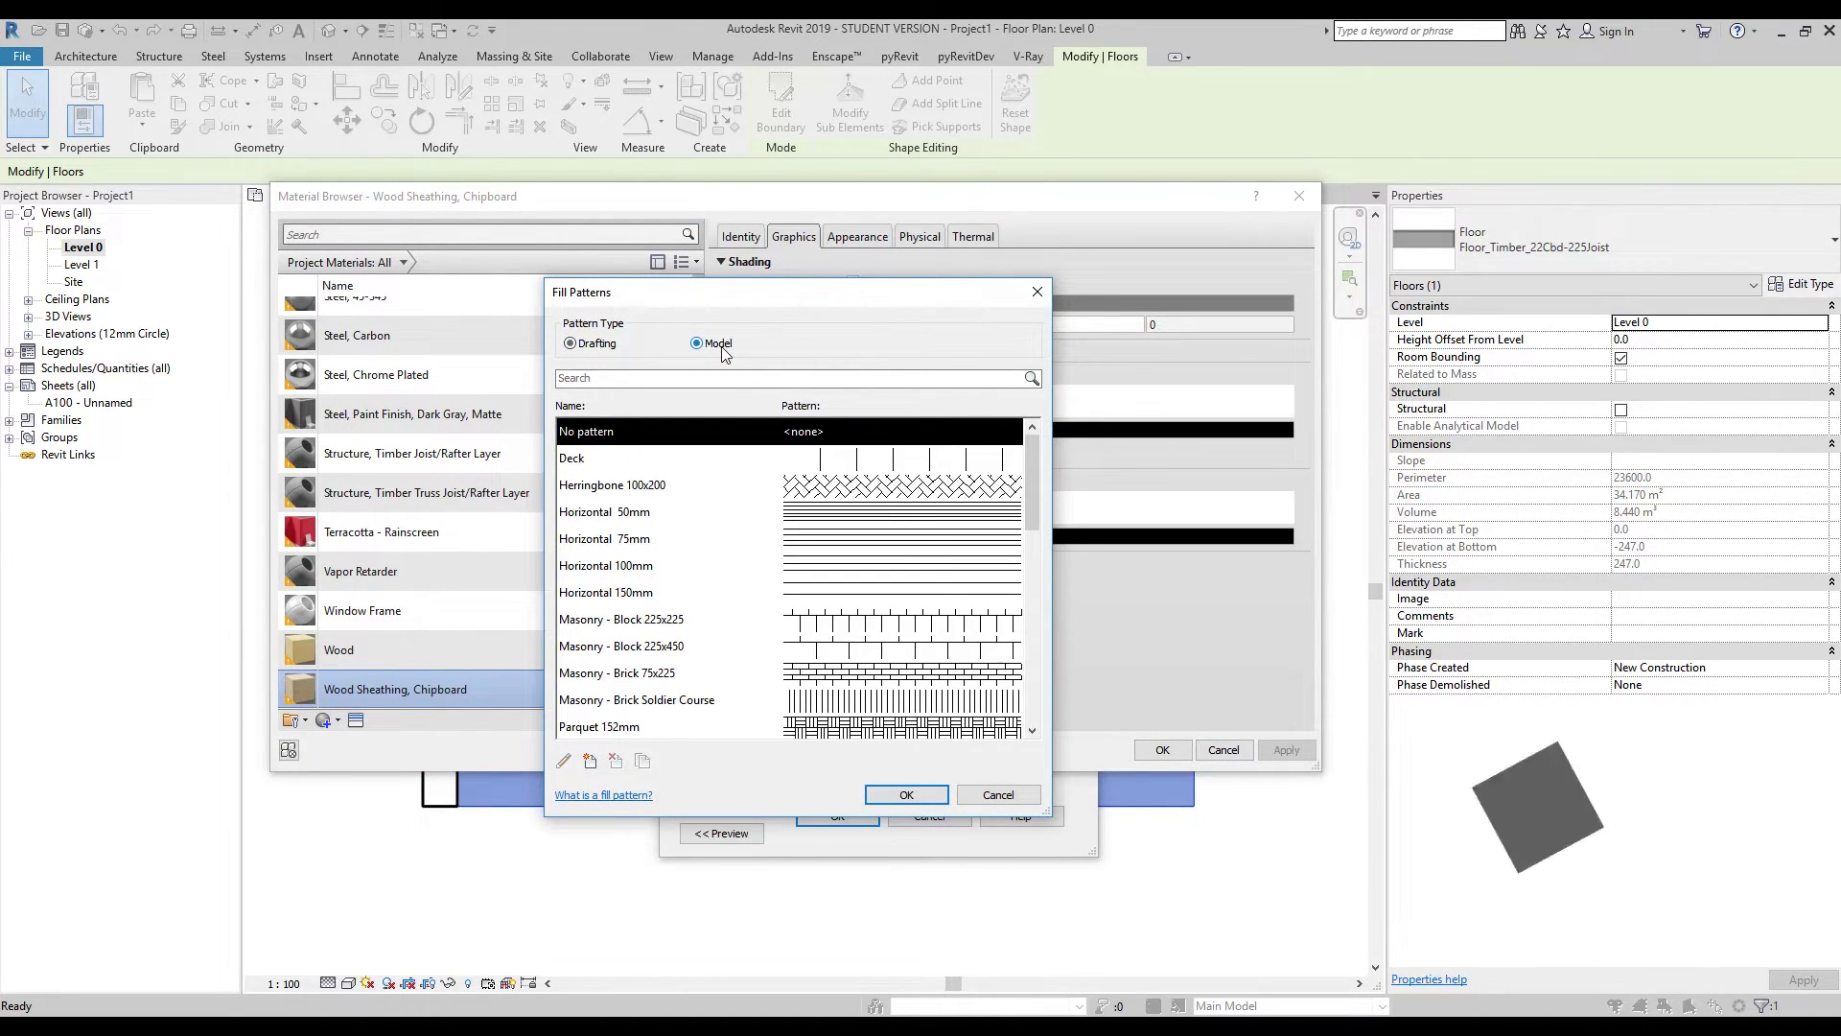
{"action": "left_click", "coordinate": [574, 459]}
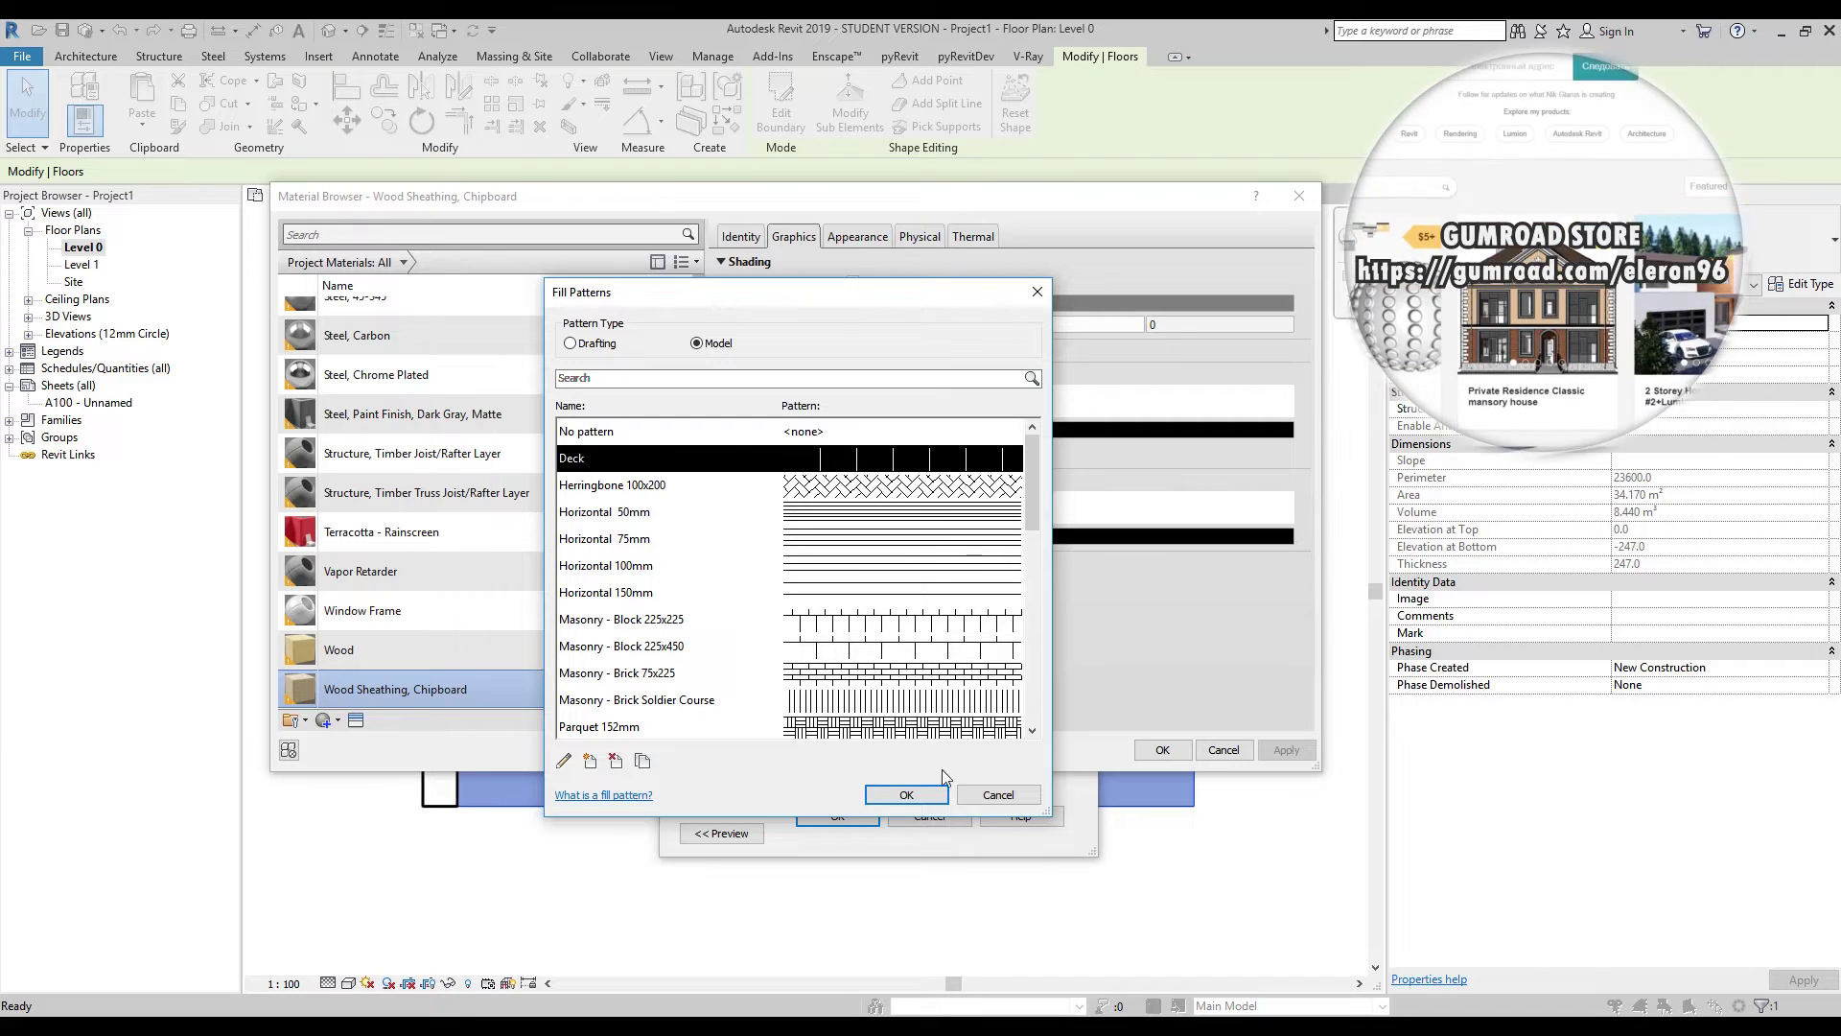
{"action": "left_click", "coordinate": [906, 794]}
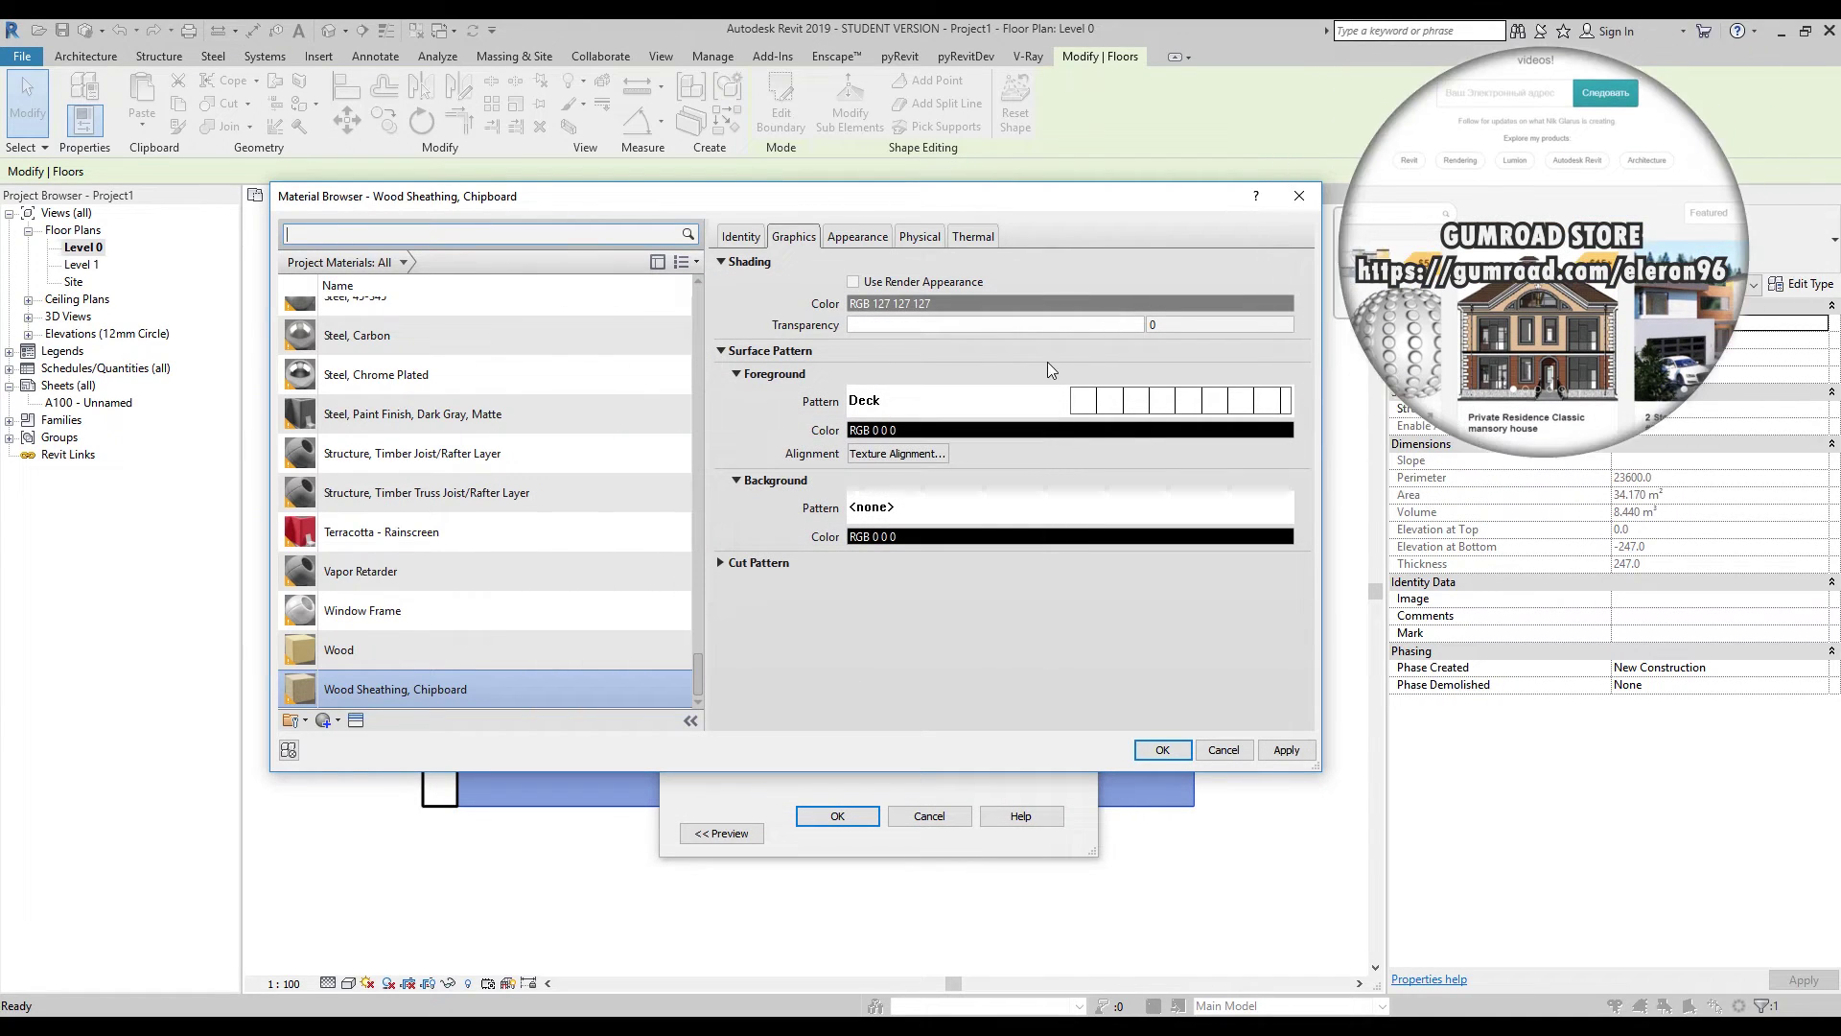
{"action": "left_click", "coordinate": [1179, 749]}
{"action": "left_click", "coordinate": [859, 817]}
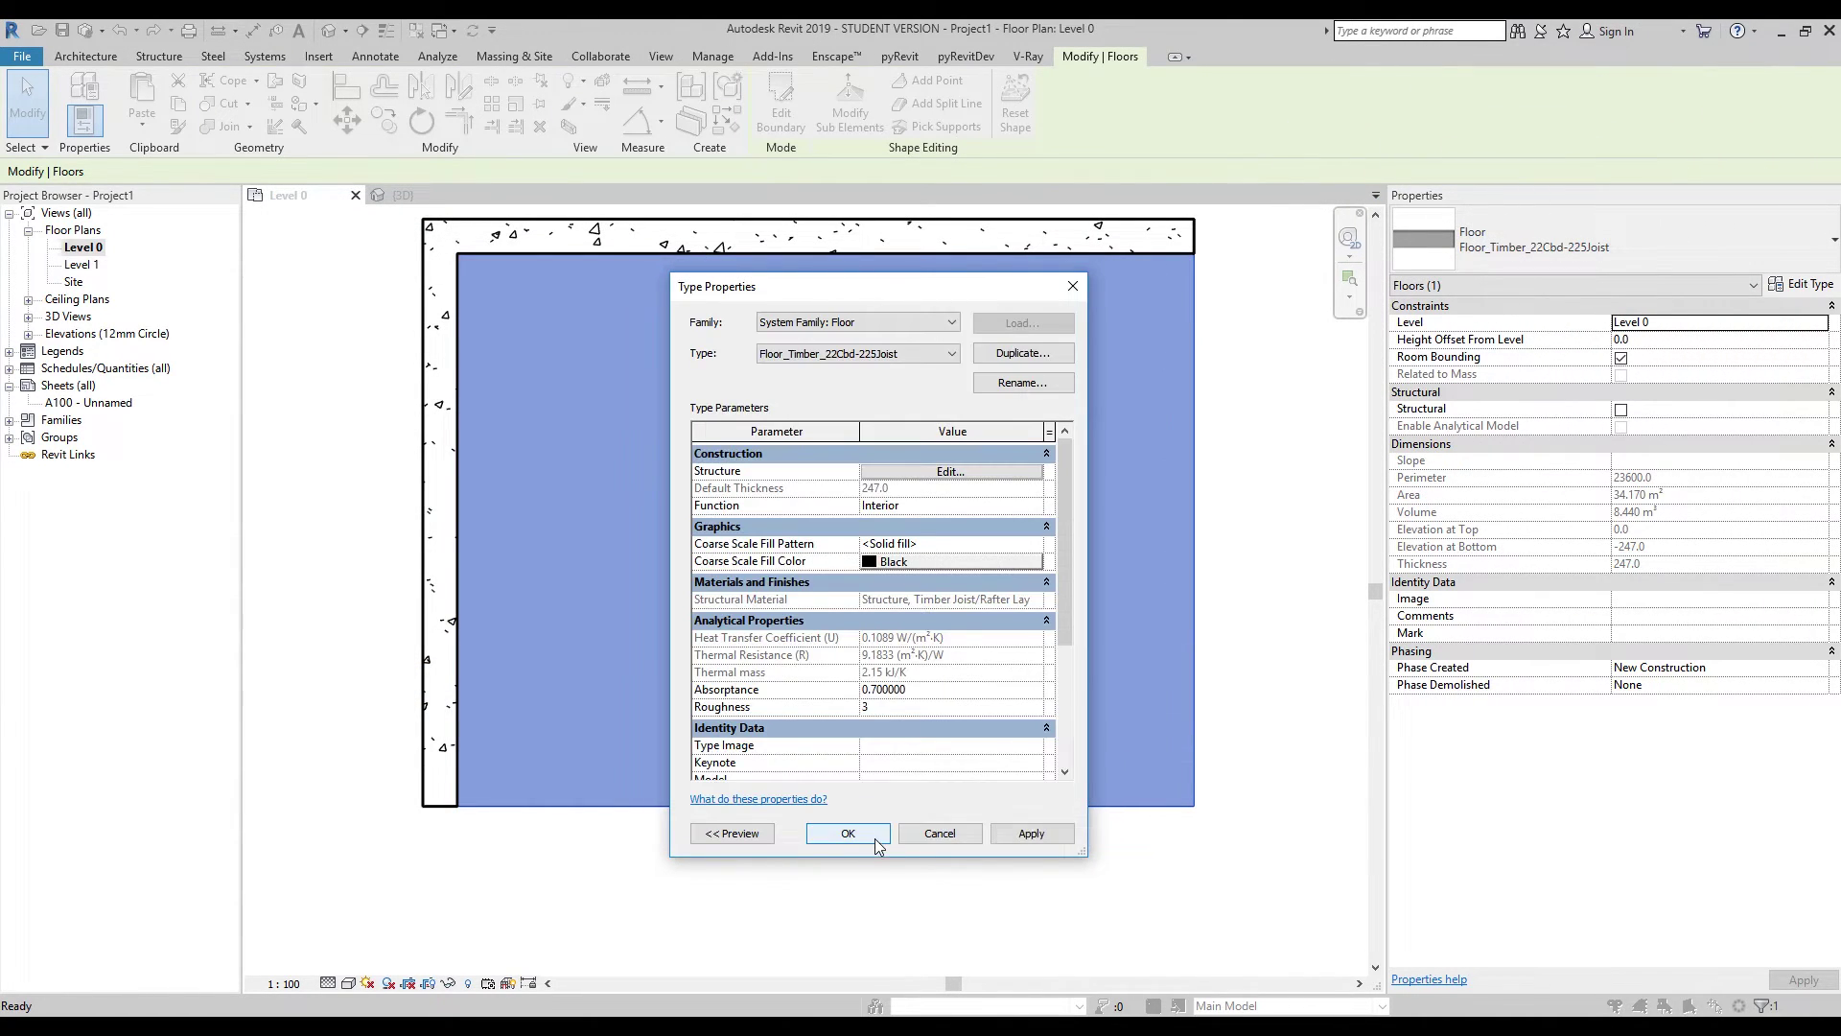
{"action": "left_click", "coordinate": [876, 844]}
{"action": "left_click", "coordinate": [937, 879]}
Delete the bottom and right edge lines of the plank layout beside the room.
{"action": "scroll", "coordinate": [1145, 722], "scroll_direction": "down", "scroll_amount": 2}
{"action": "middle_click_drag", "start_coordinate": [963, 586], "coordinate": [848, 557]}
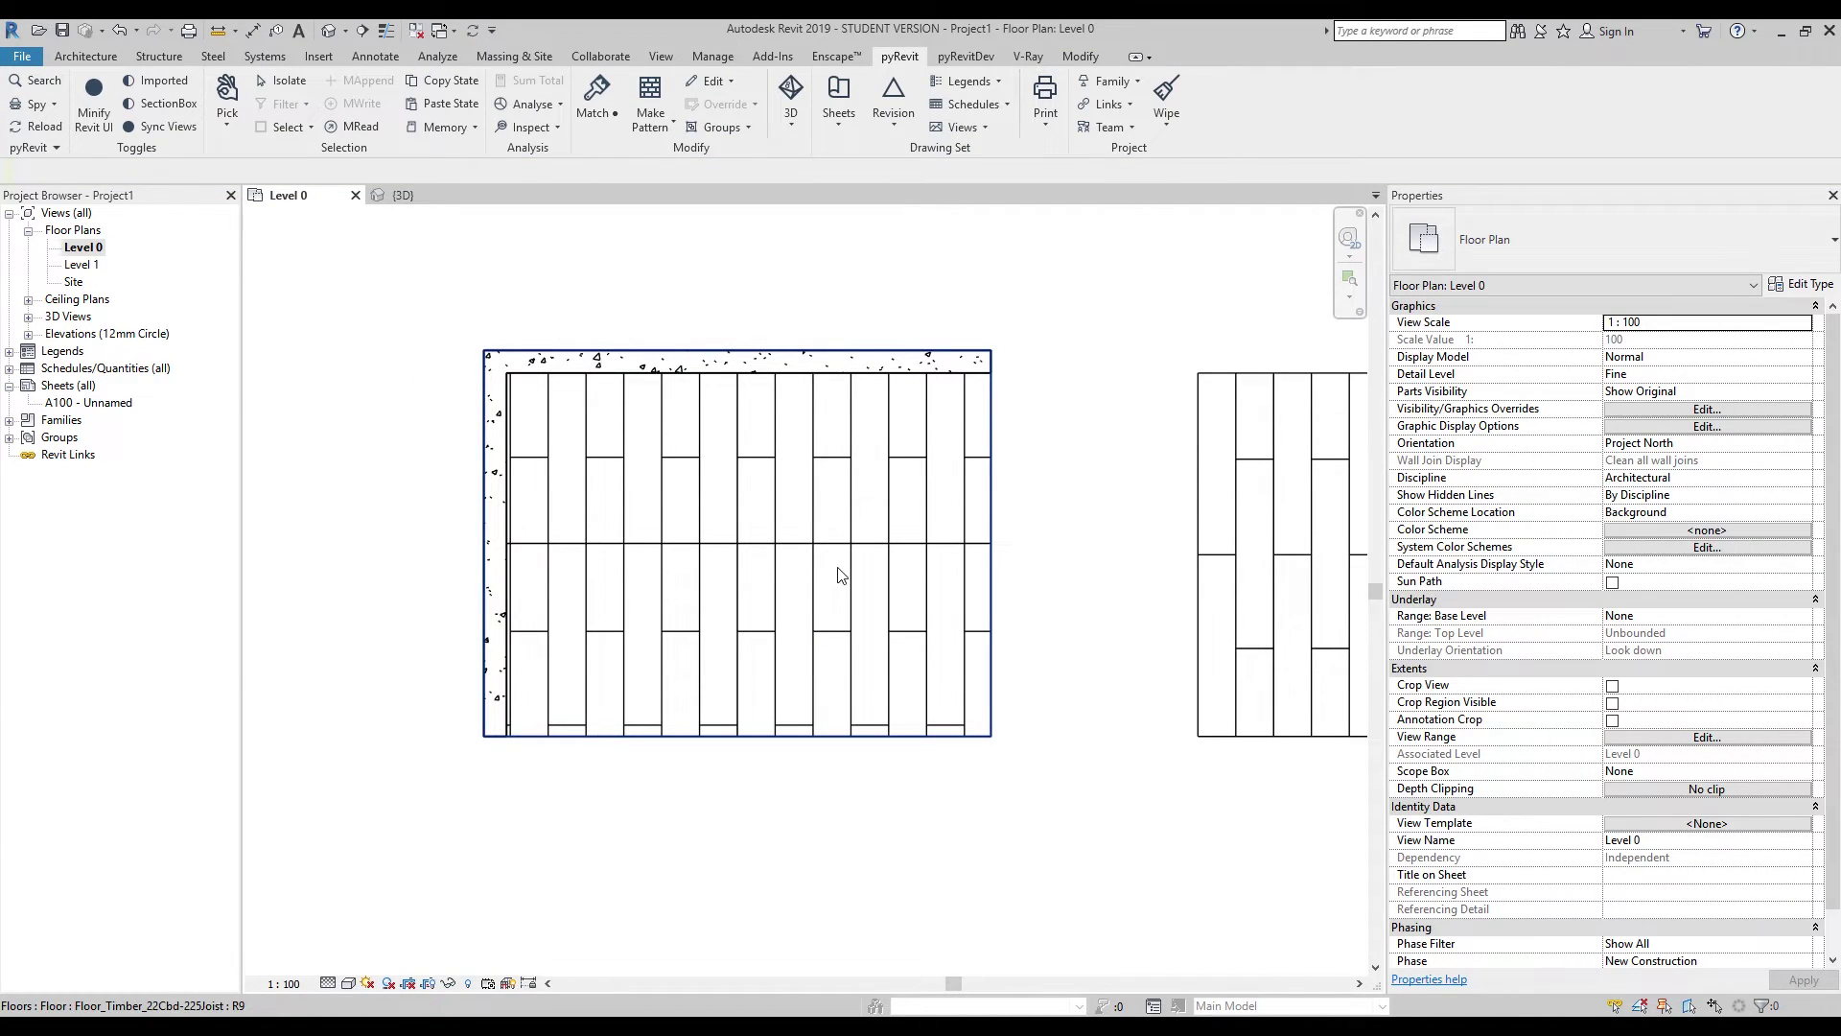
{"action": "scroll", "coordinate": [840, 573], "scroll_direction": "up", "scroll_amount": 1}
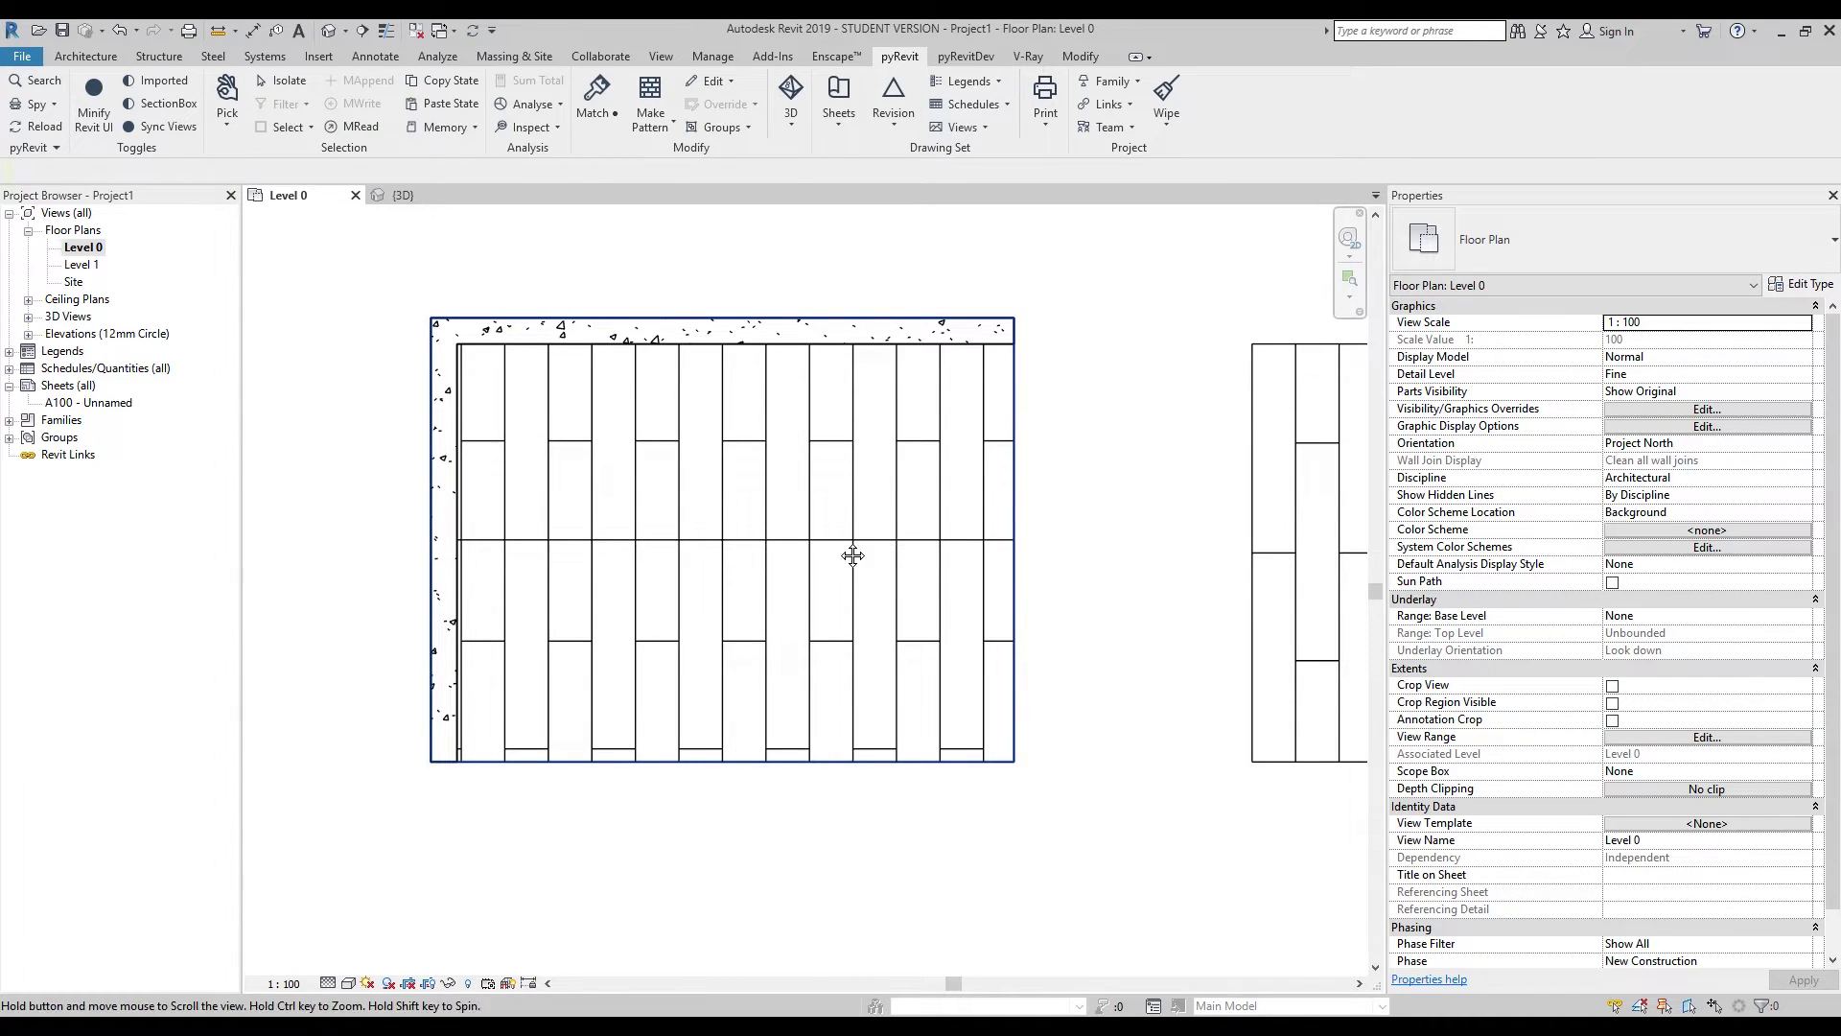
{"action": "middle_click_drag", "start_coordinate": [851, 555], "coordinate": [403, 566]}
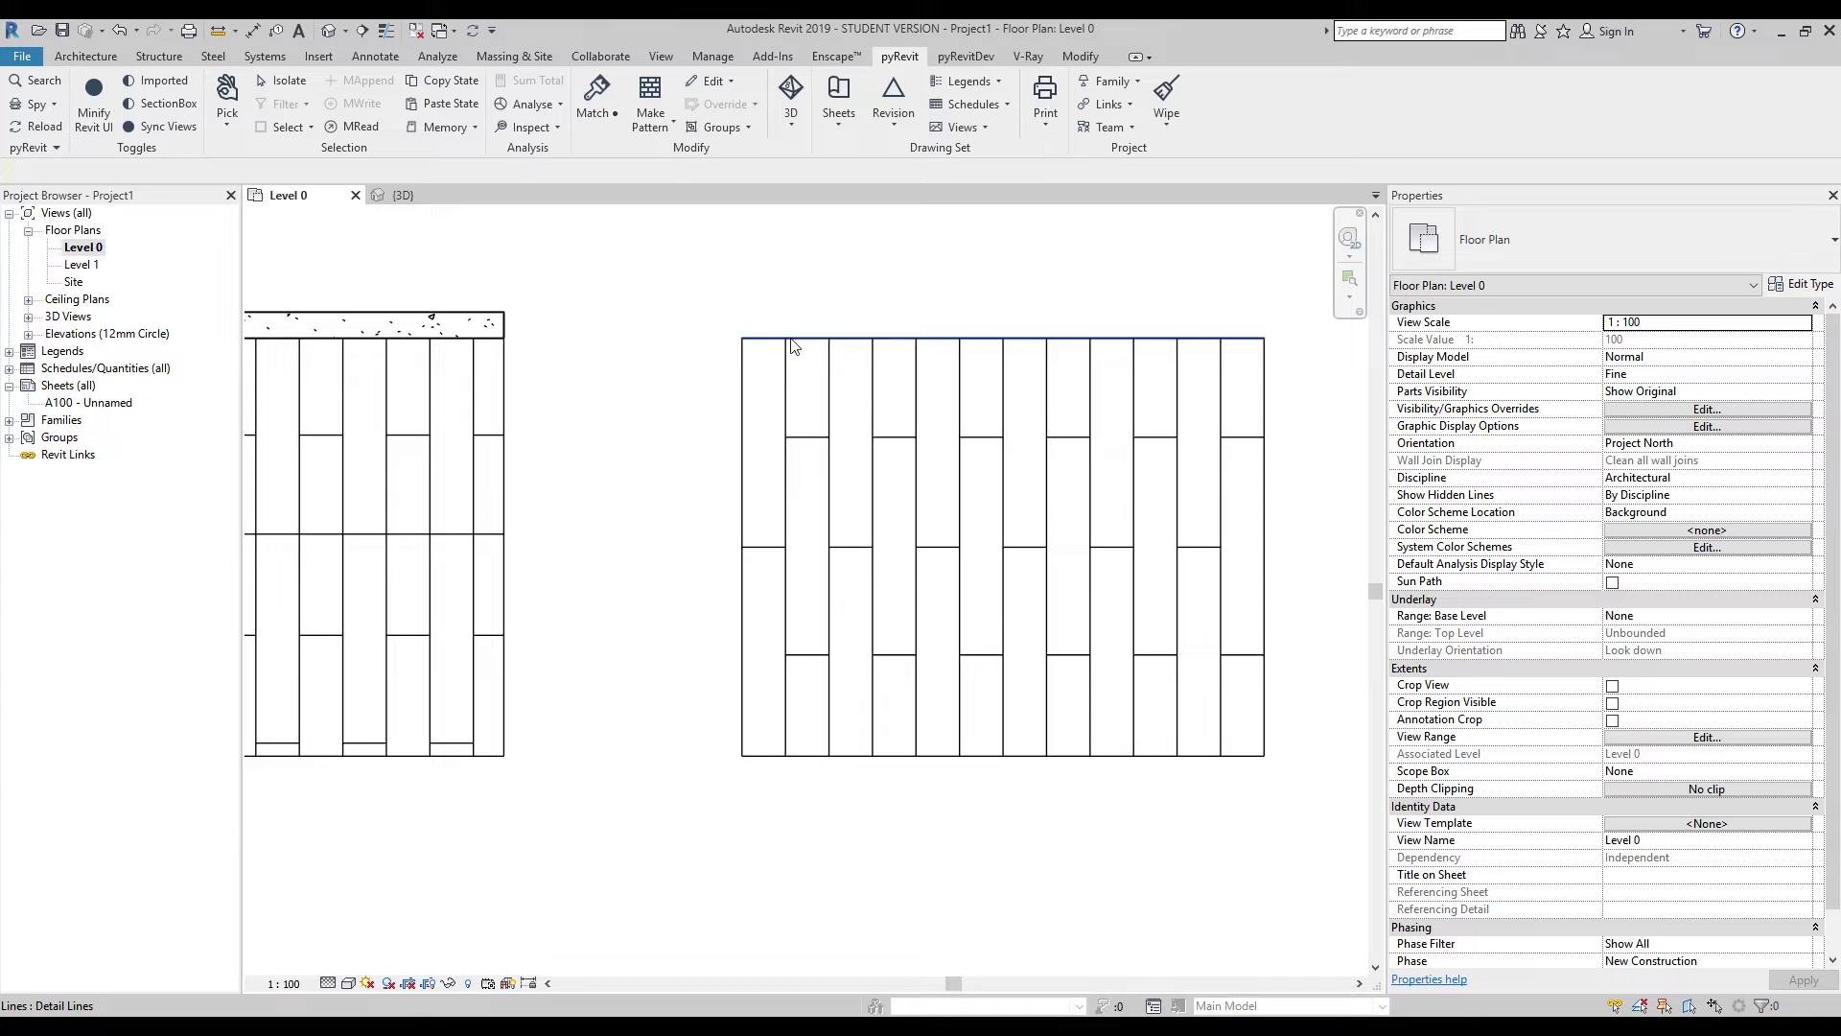
{"action": "middle_click_drag", "start_coordinate": [1068, 547], "coordinate": [998, 522]}
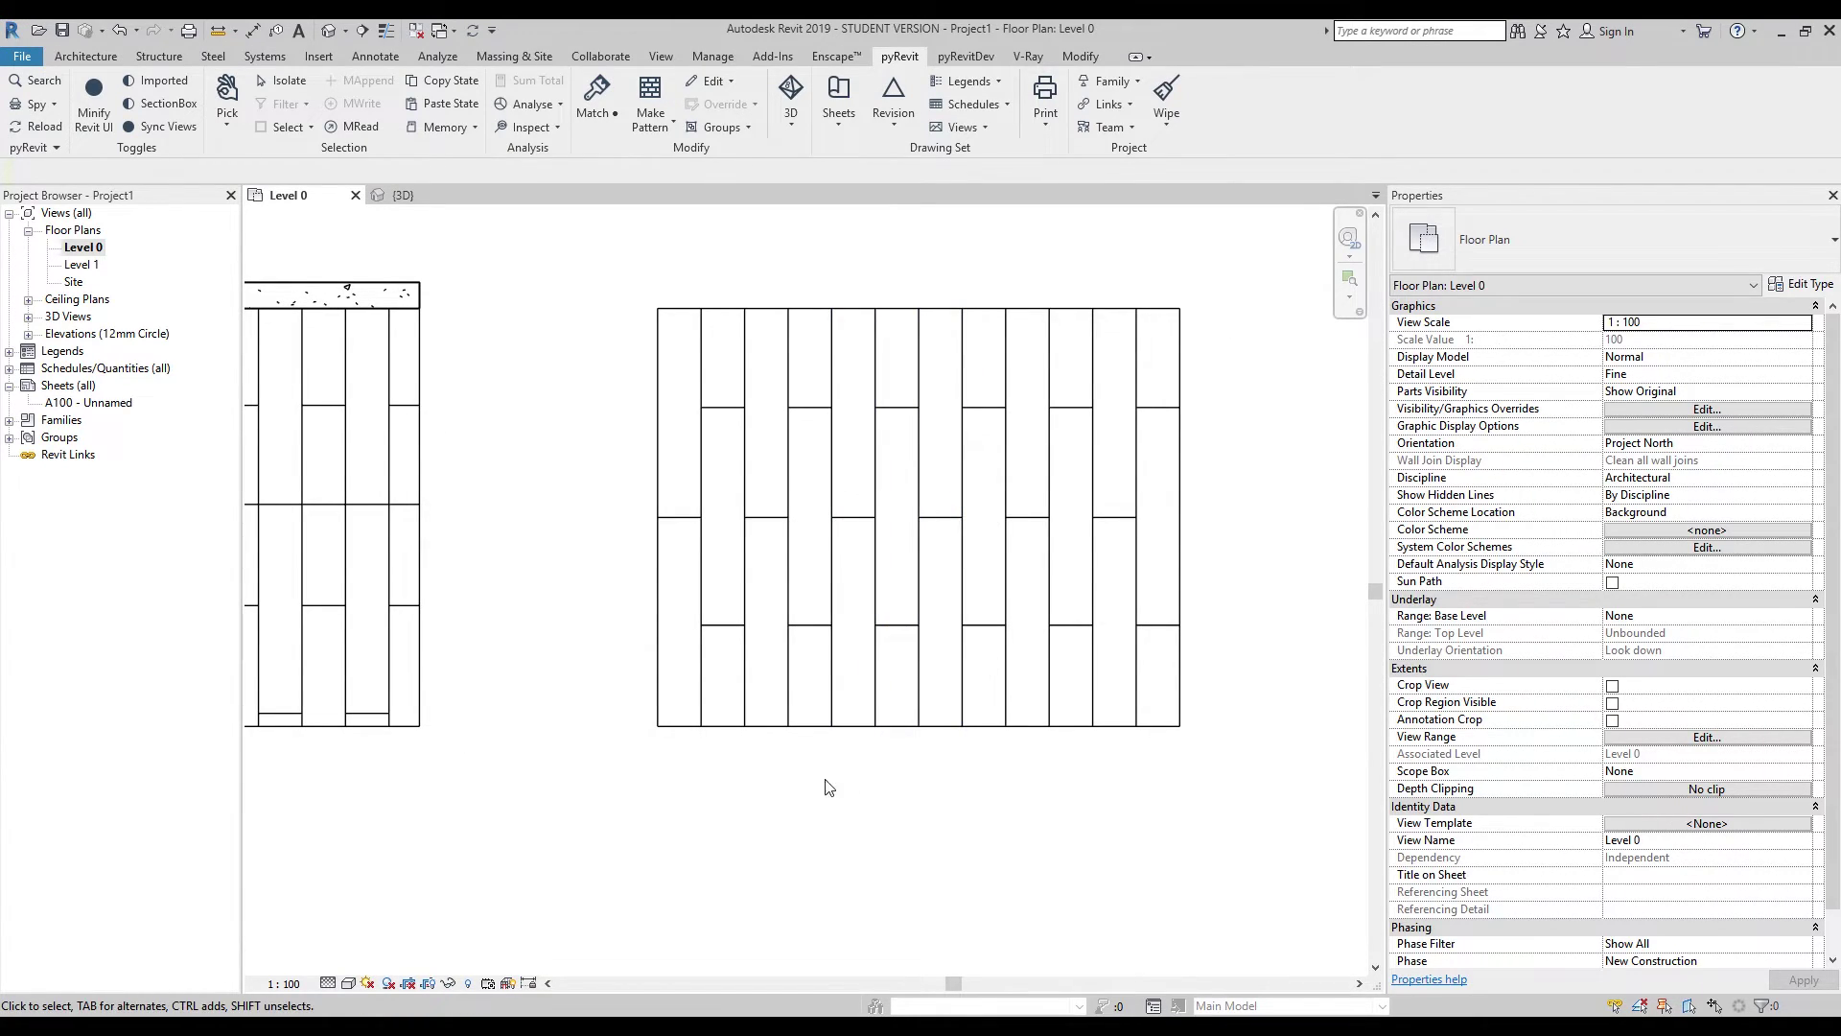
{"action": "left_click", "coordinate": [772, 728]}
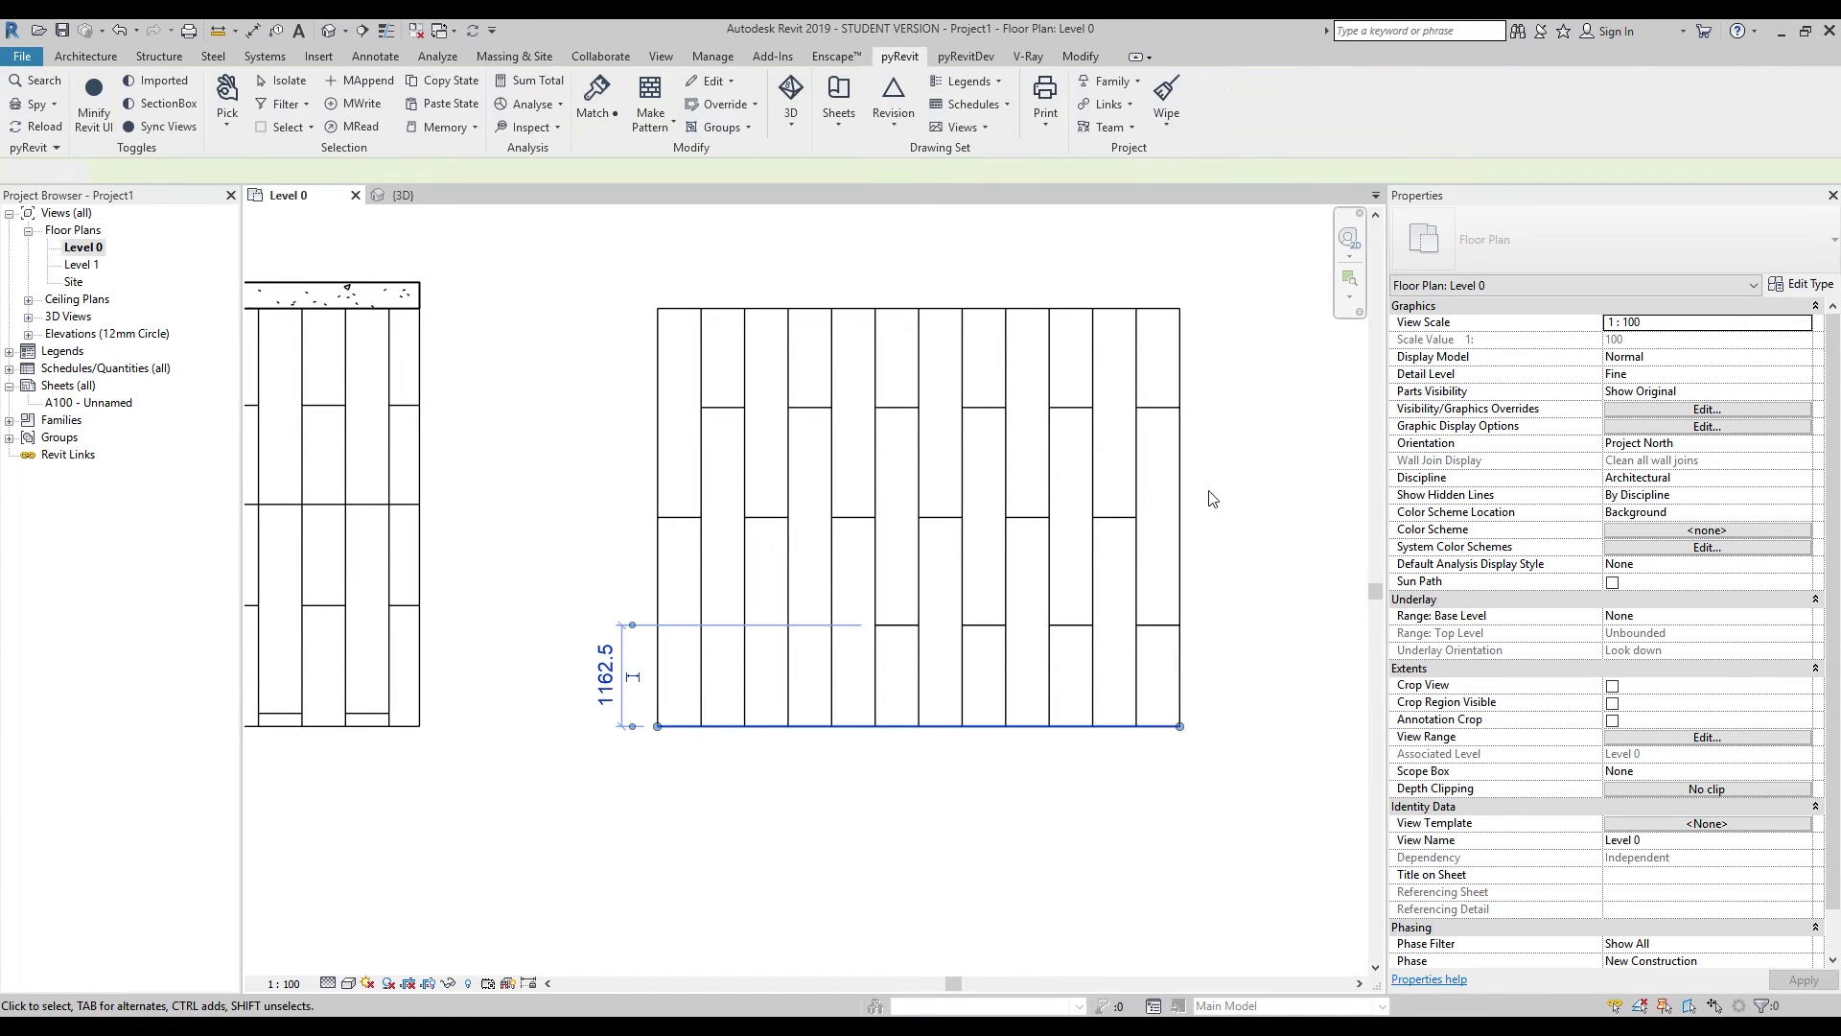
{"action": "key", "text": "Delete"}
{"action": "left_click", "coordinate": [1180, 493]}
{"action": "key", "text": "Delete"}
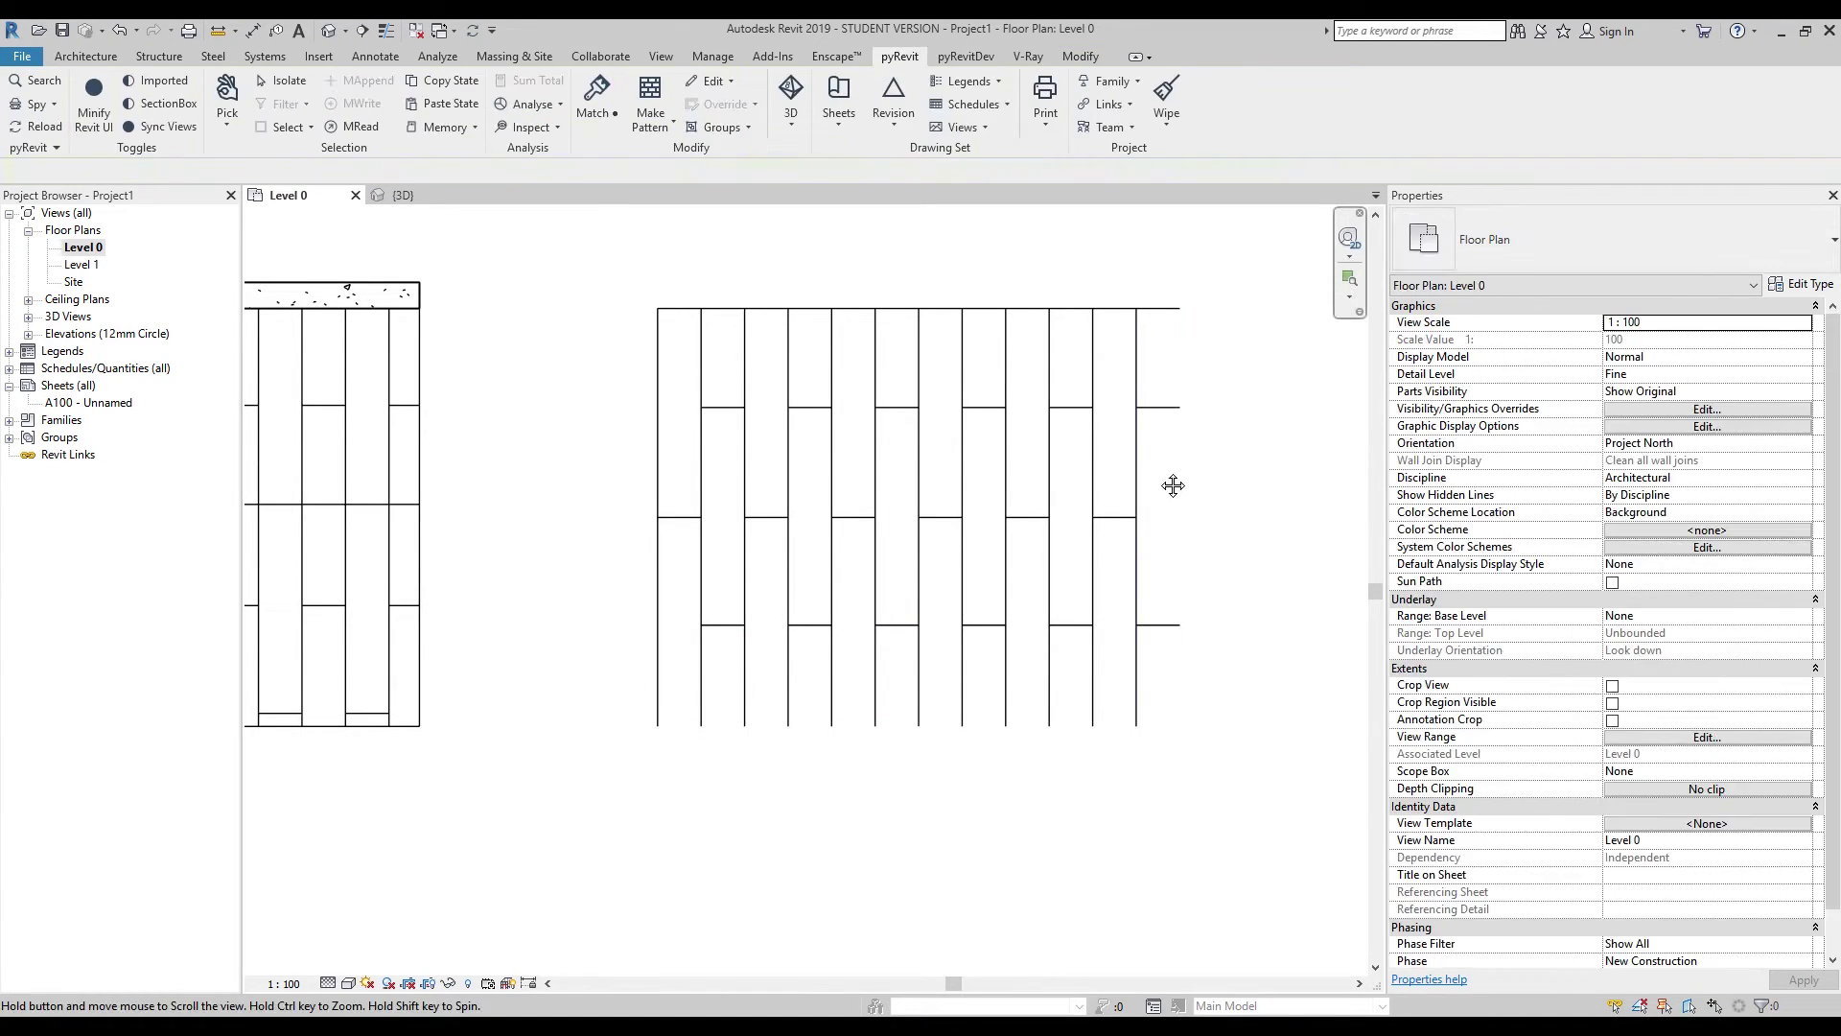
Draw a diagonal model line about 1500 mm long outward from the plank layout's top-right corner, and delete the layout's top edge line.
{"action": "middle_click_drag", "start_coordinate": [1171, 485], "coordinate": [1027, 630]}
{"action": "left_click", "coordinate": [86, 57]}
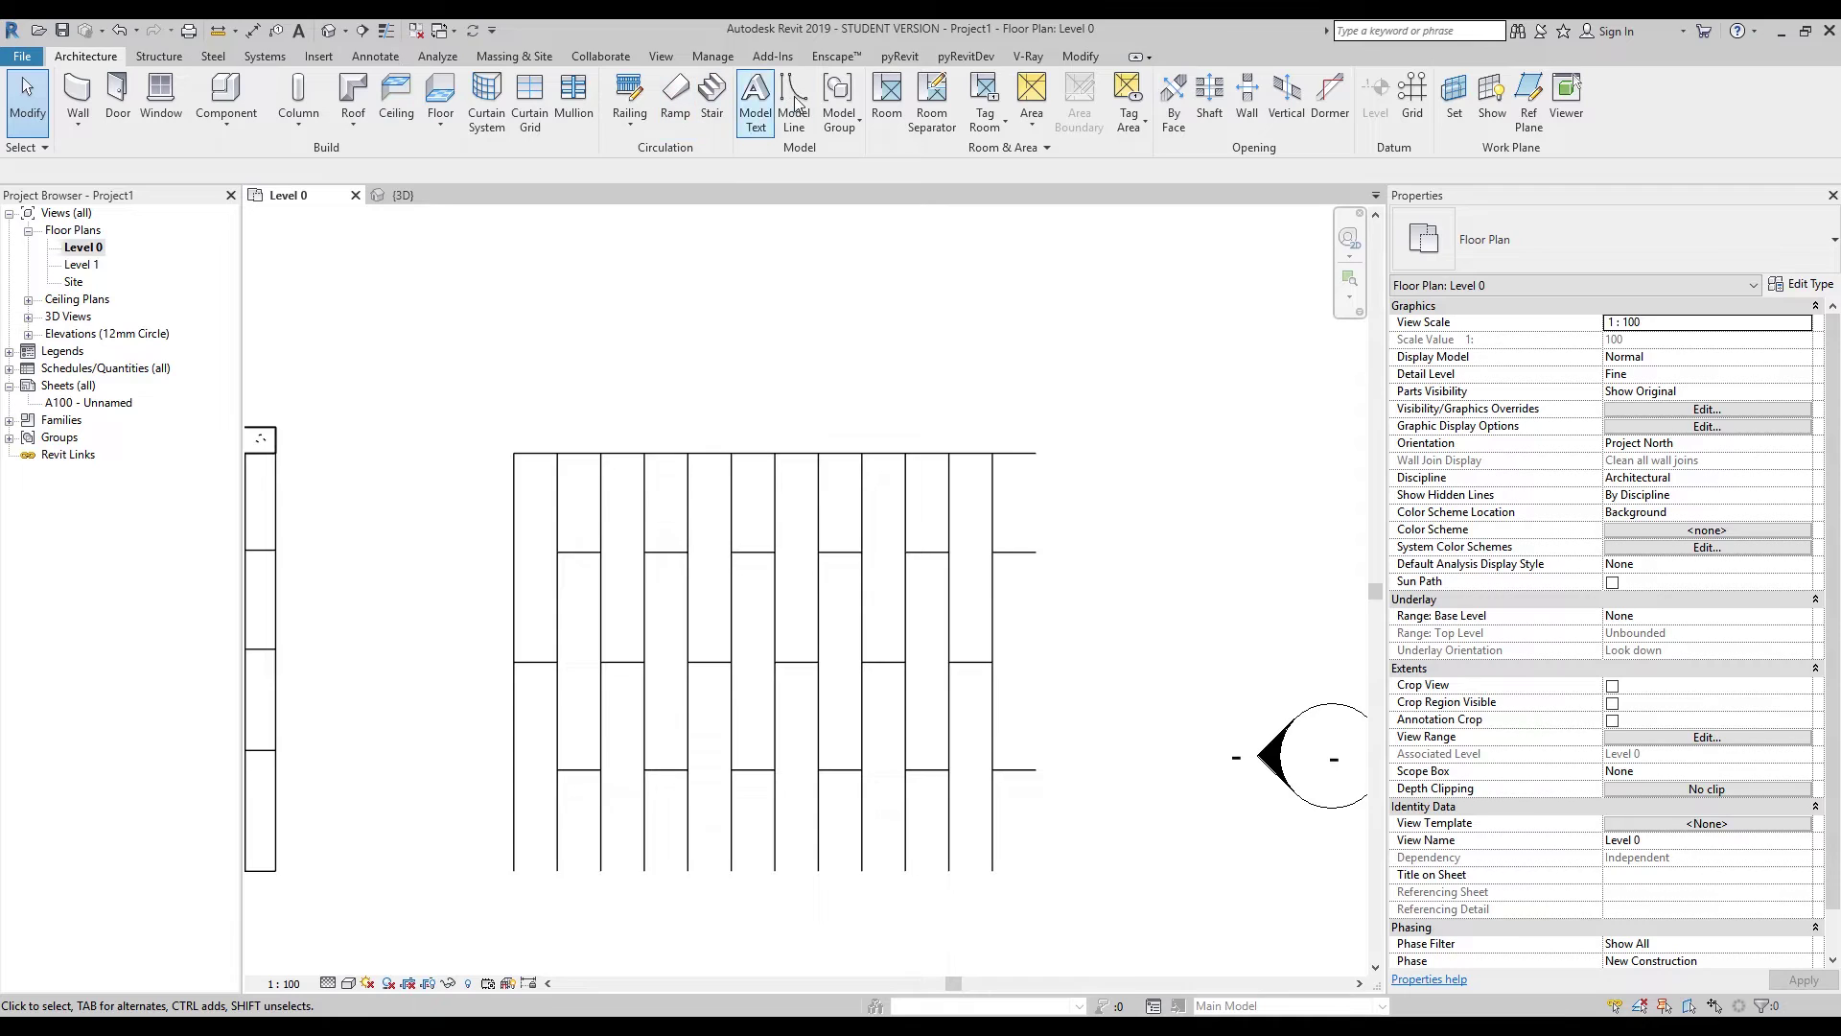
{"action": "left_click", "coordinate": [758, 105]}
{"action": "left_click", "coordinate": [1036, 453]}
{"action": "left_click", "coordinate": [1137, 371]}
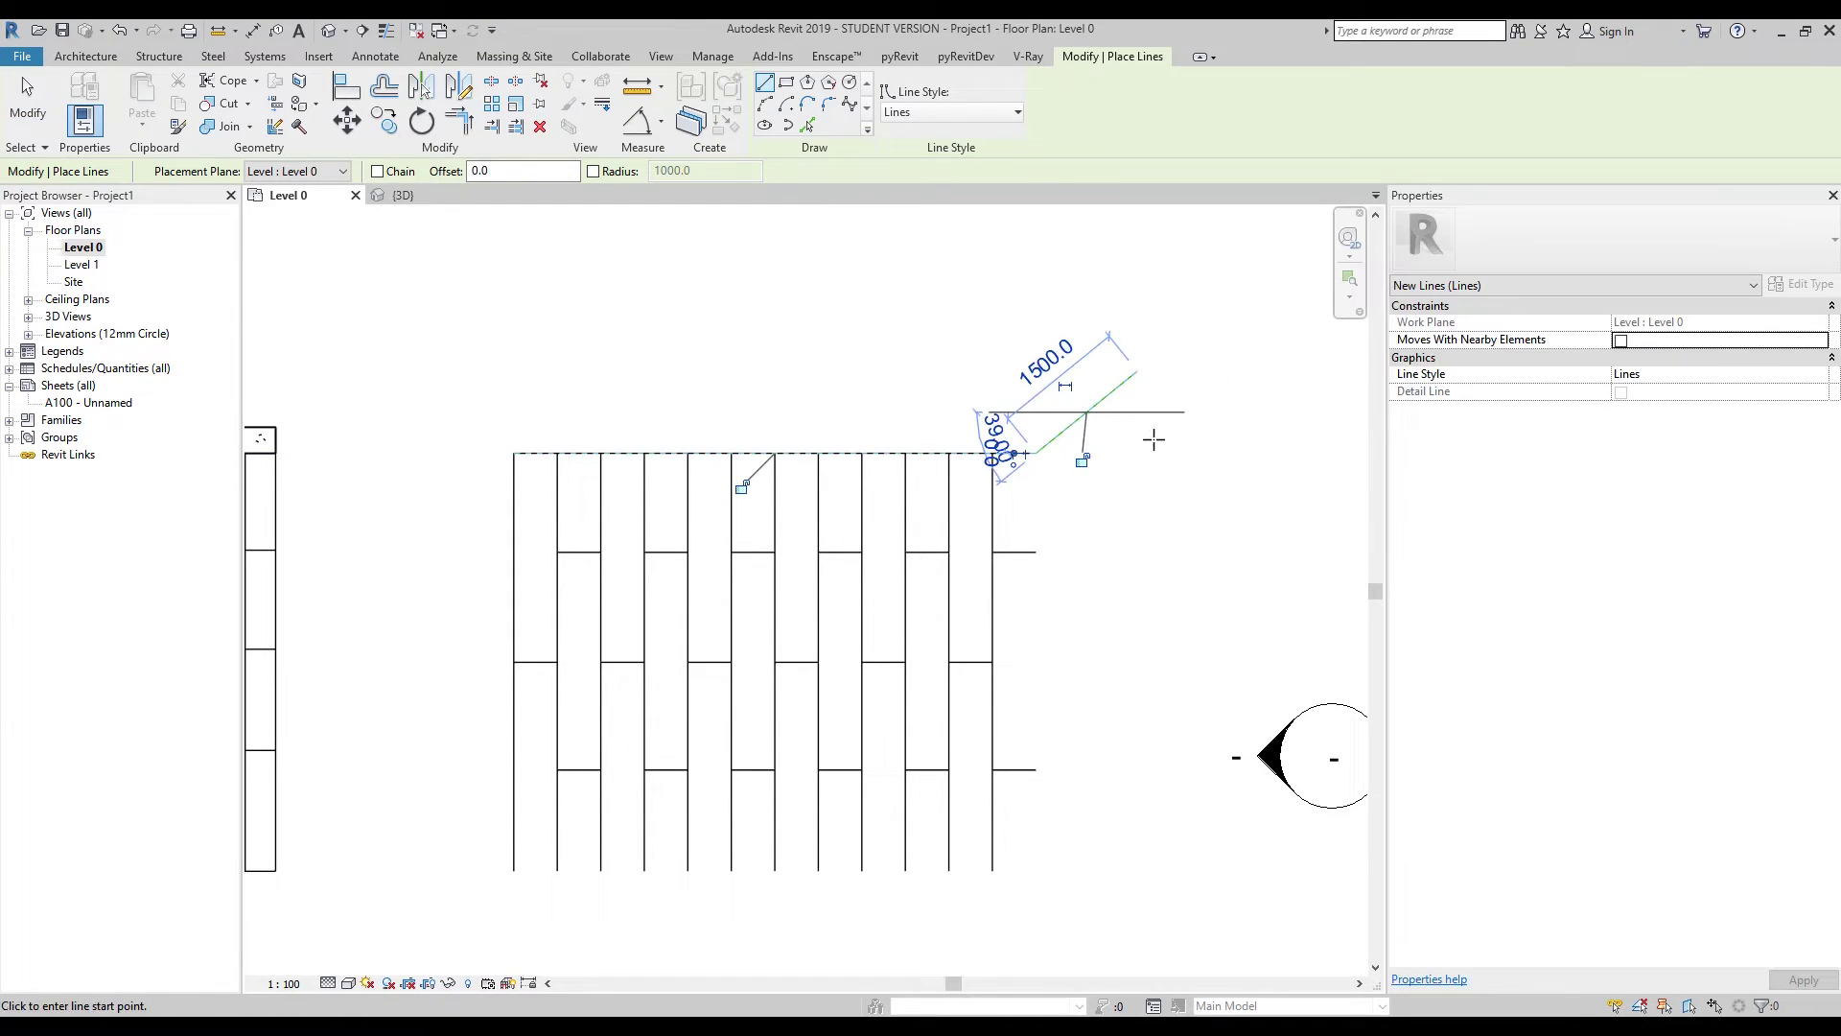
{"action": "key", "text": "Escape"}
{"action": "key", "text": "Escape"}
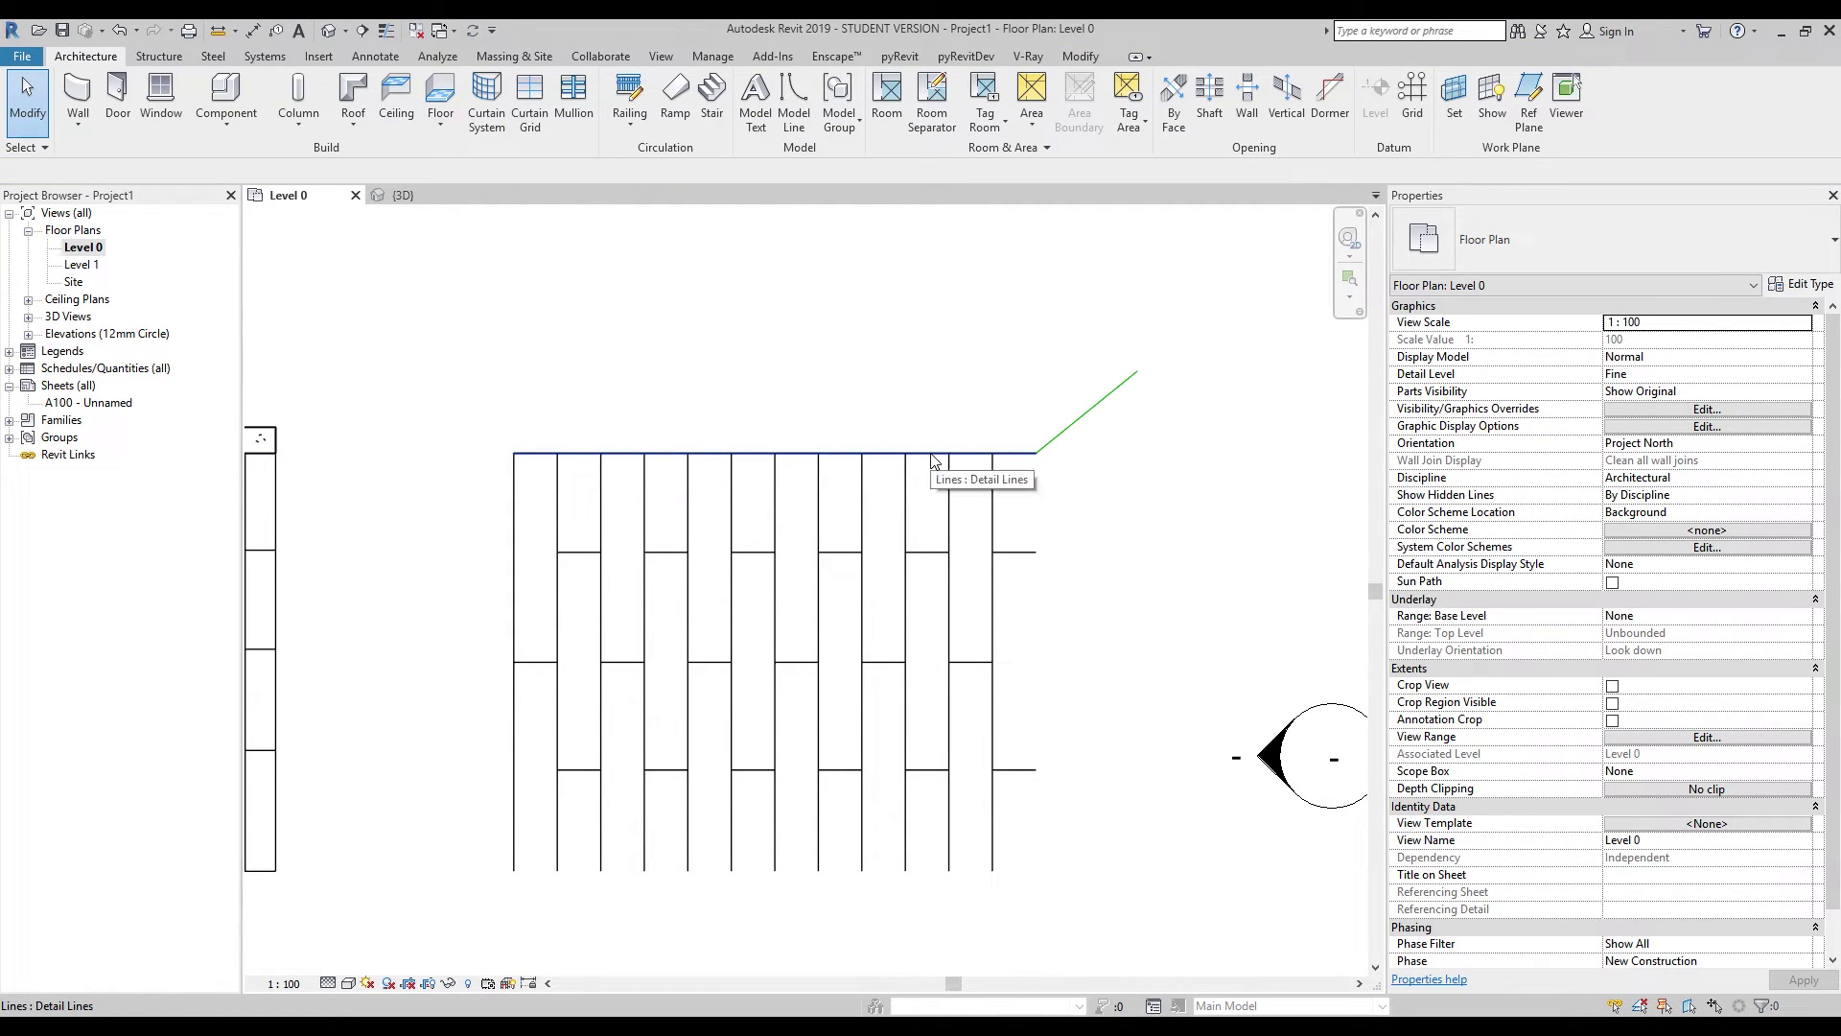
{"action": "left_click", "coordinate": [932, 454]}
{"action": "key", "text": "Delete"}
Overwrite the Deck model pattern using the remaining plank lines, with the layout's bottom-left corner and the diagonal line's lower end as the pattern area.
{"action": "scroll", "coordinate": [1056, 486], "scroll_direction": "down", "scroll_amount": 3}
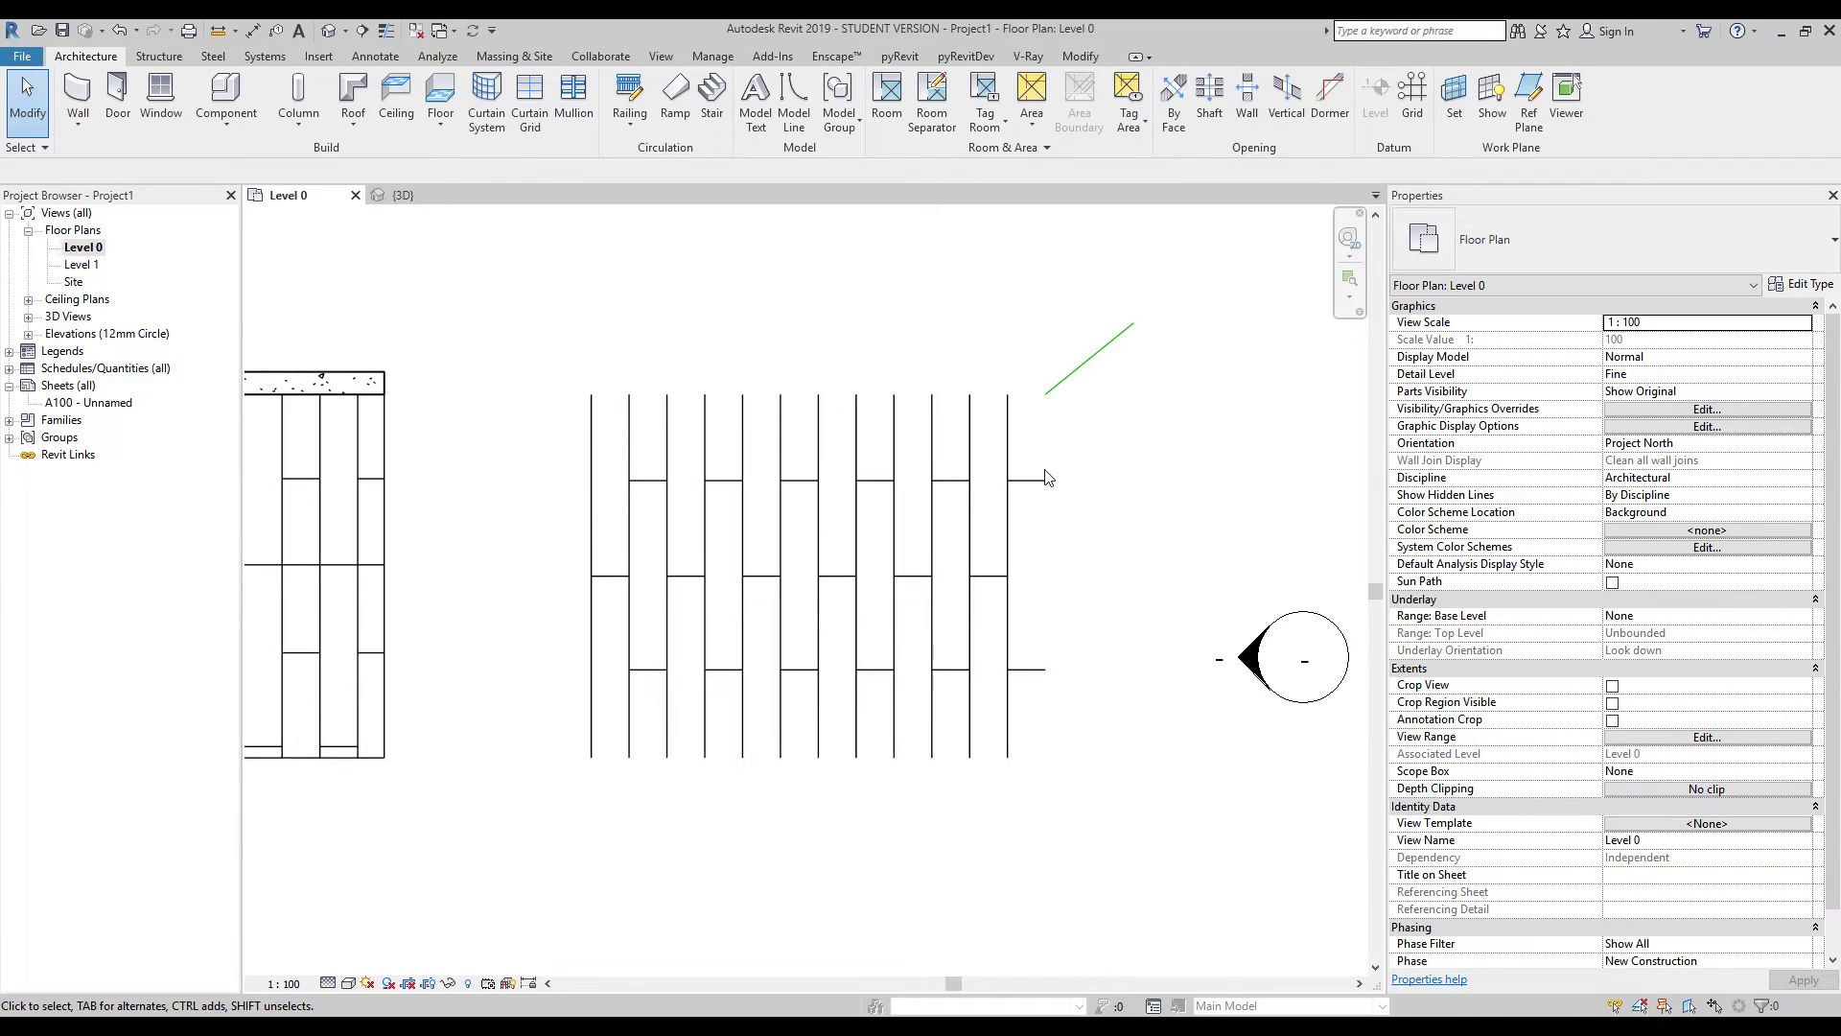
{"action": "left_click_drag", "start_coordinate": [529, 338], "coordinate": [1082, 820]}
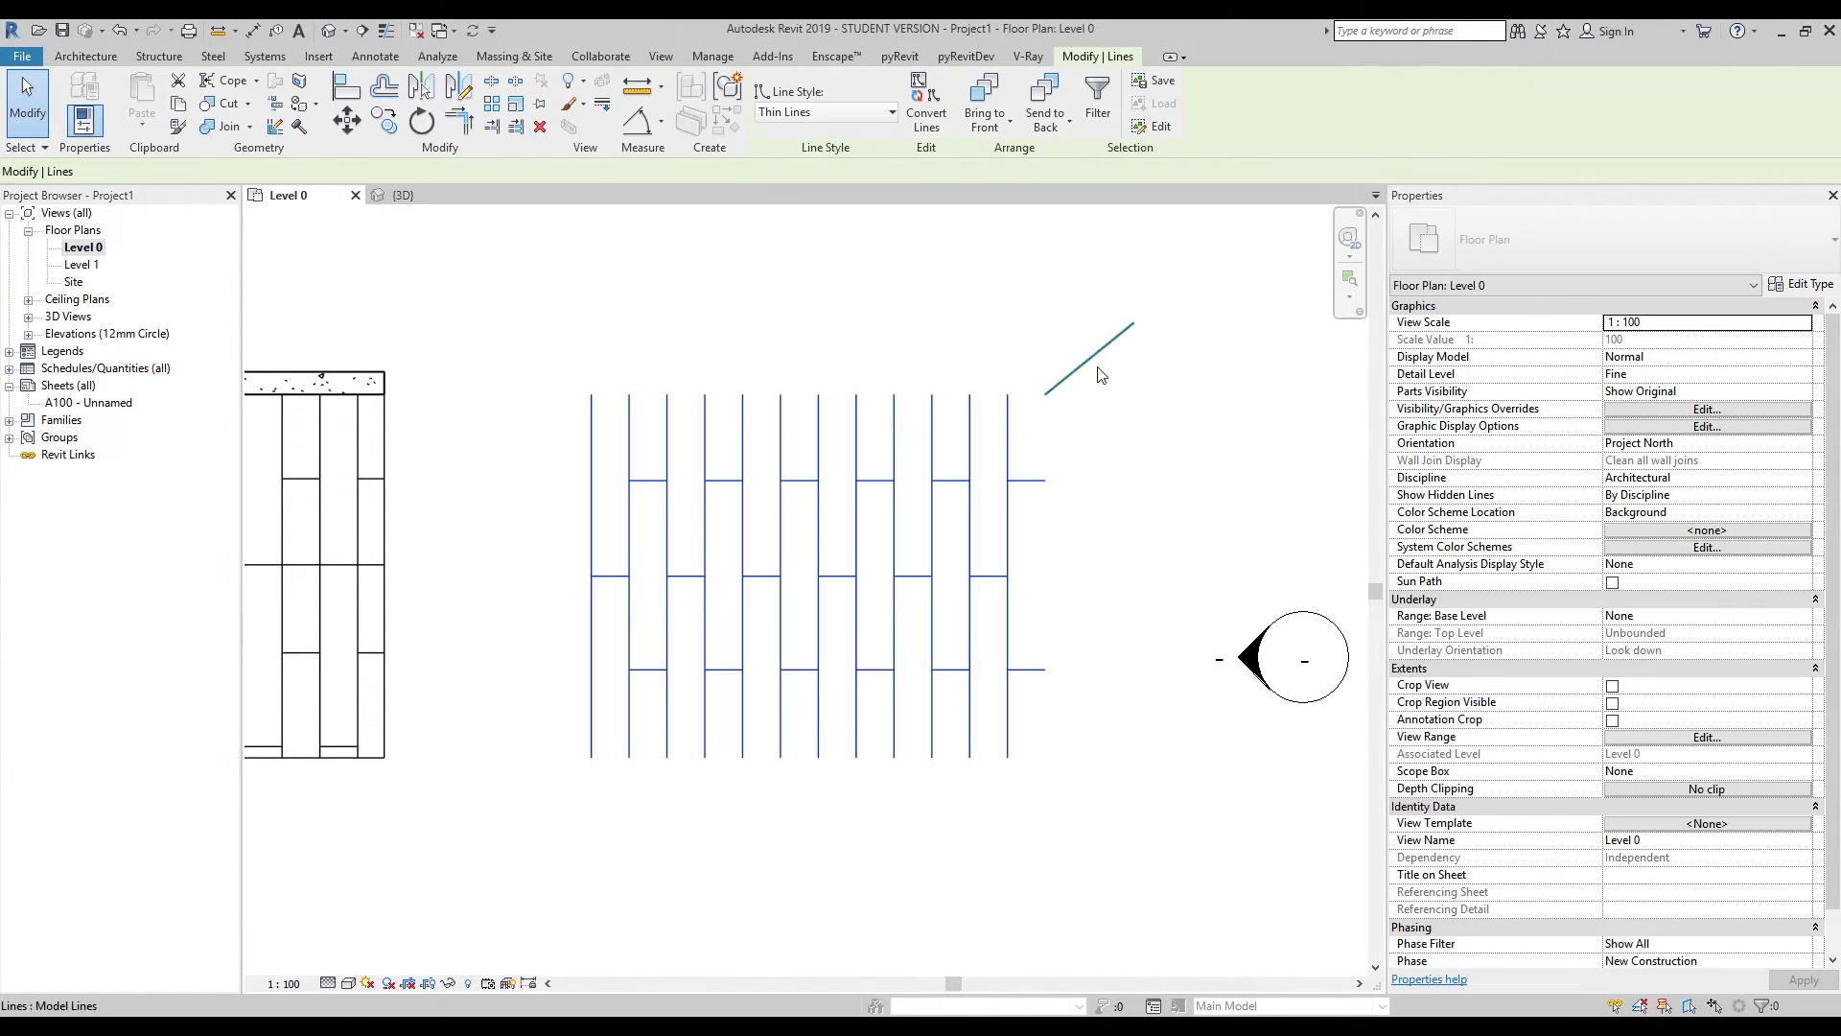
{"action": "left_click", "coordinate": [899, 58]}
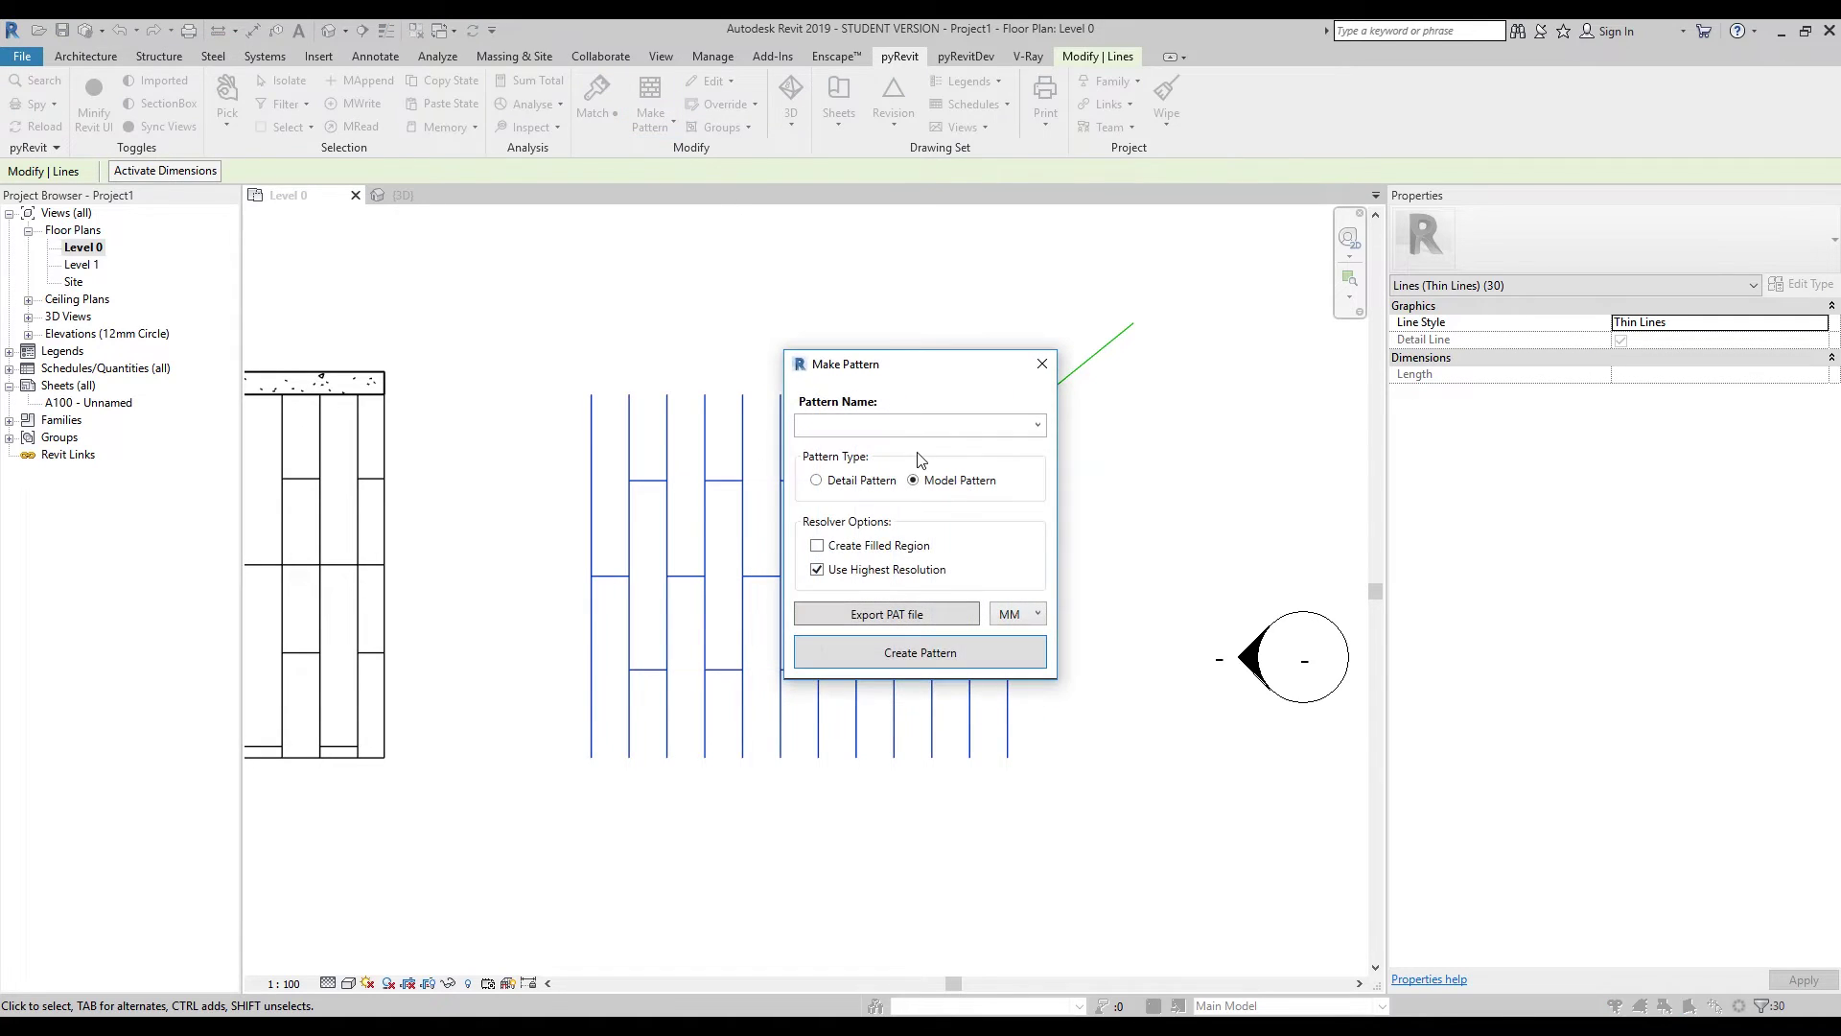
{"action": "left_click", "coordinate": [1038, 425]}
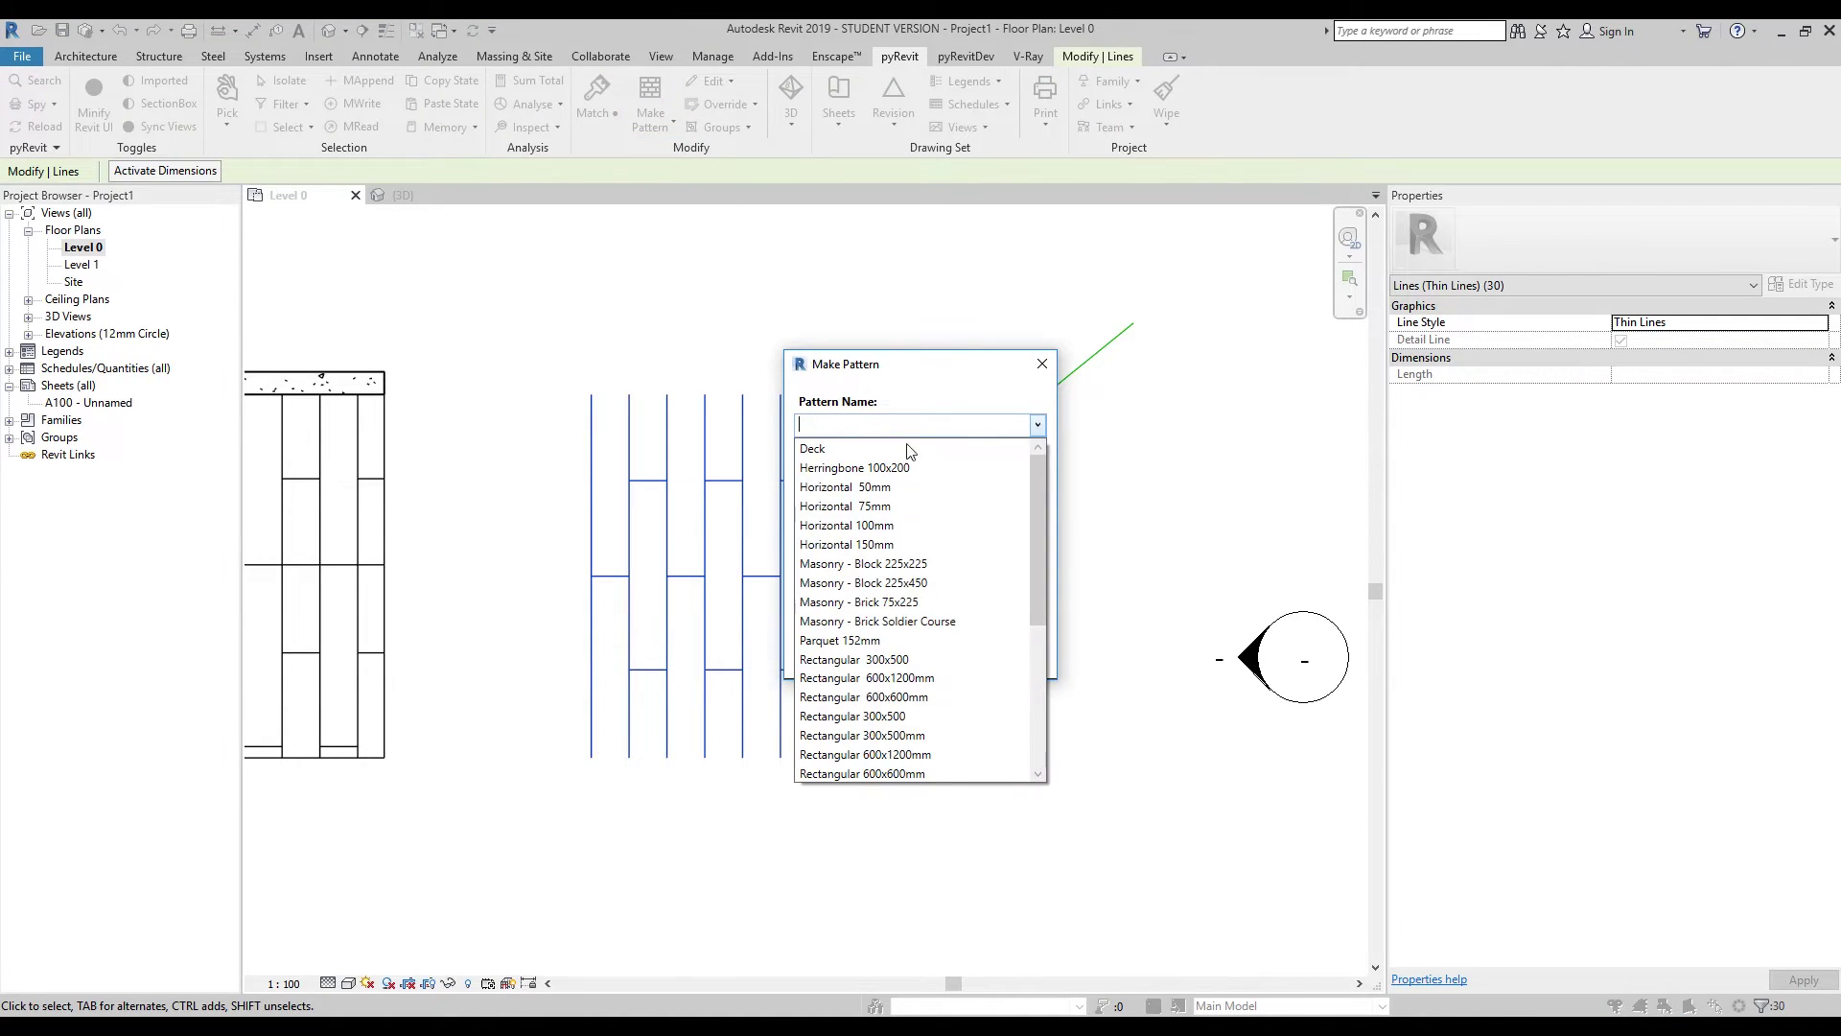
{"action": "left_click", "coordinate": [852, 450]}
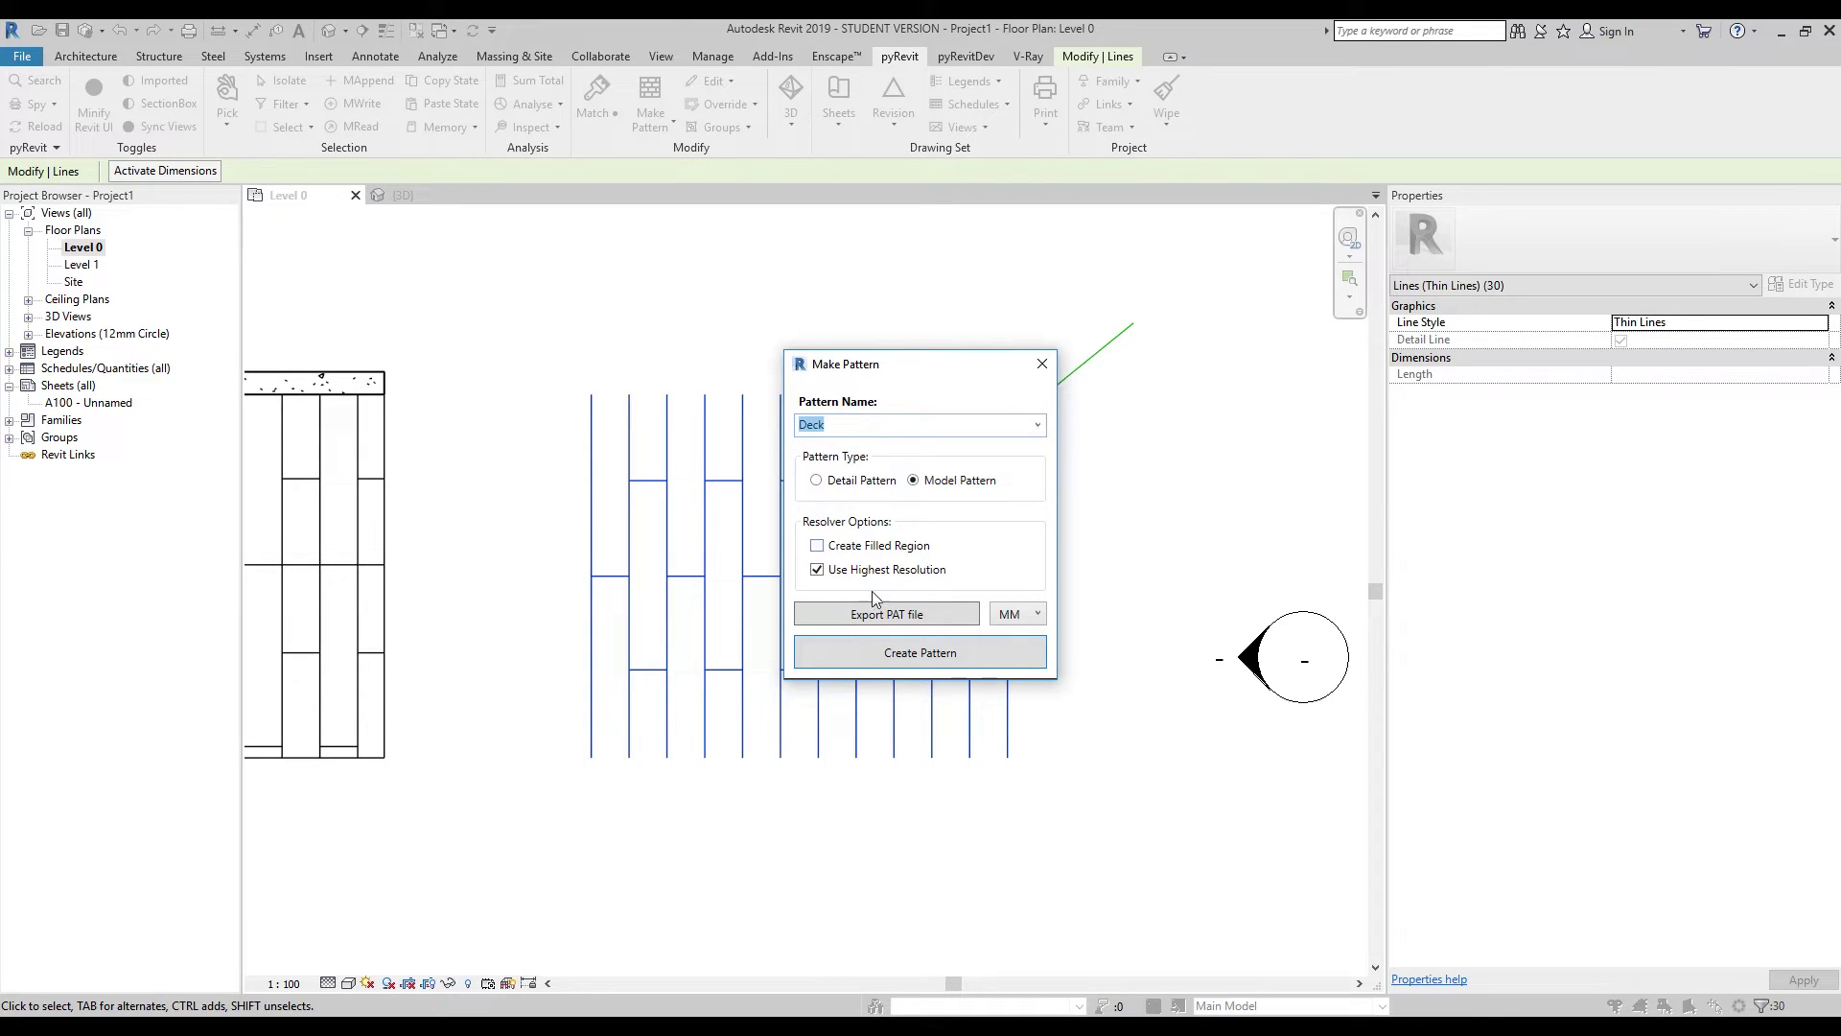
{"action": "left_click", "coordinate": [904, 670]}
{"action": "left_click", "coordinate": [591, 758]}
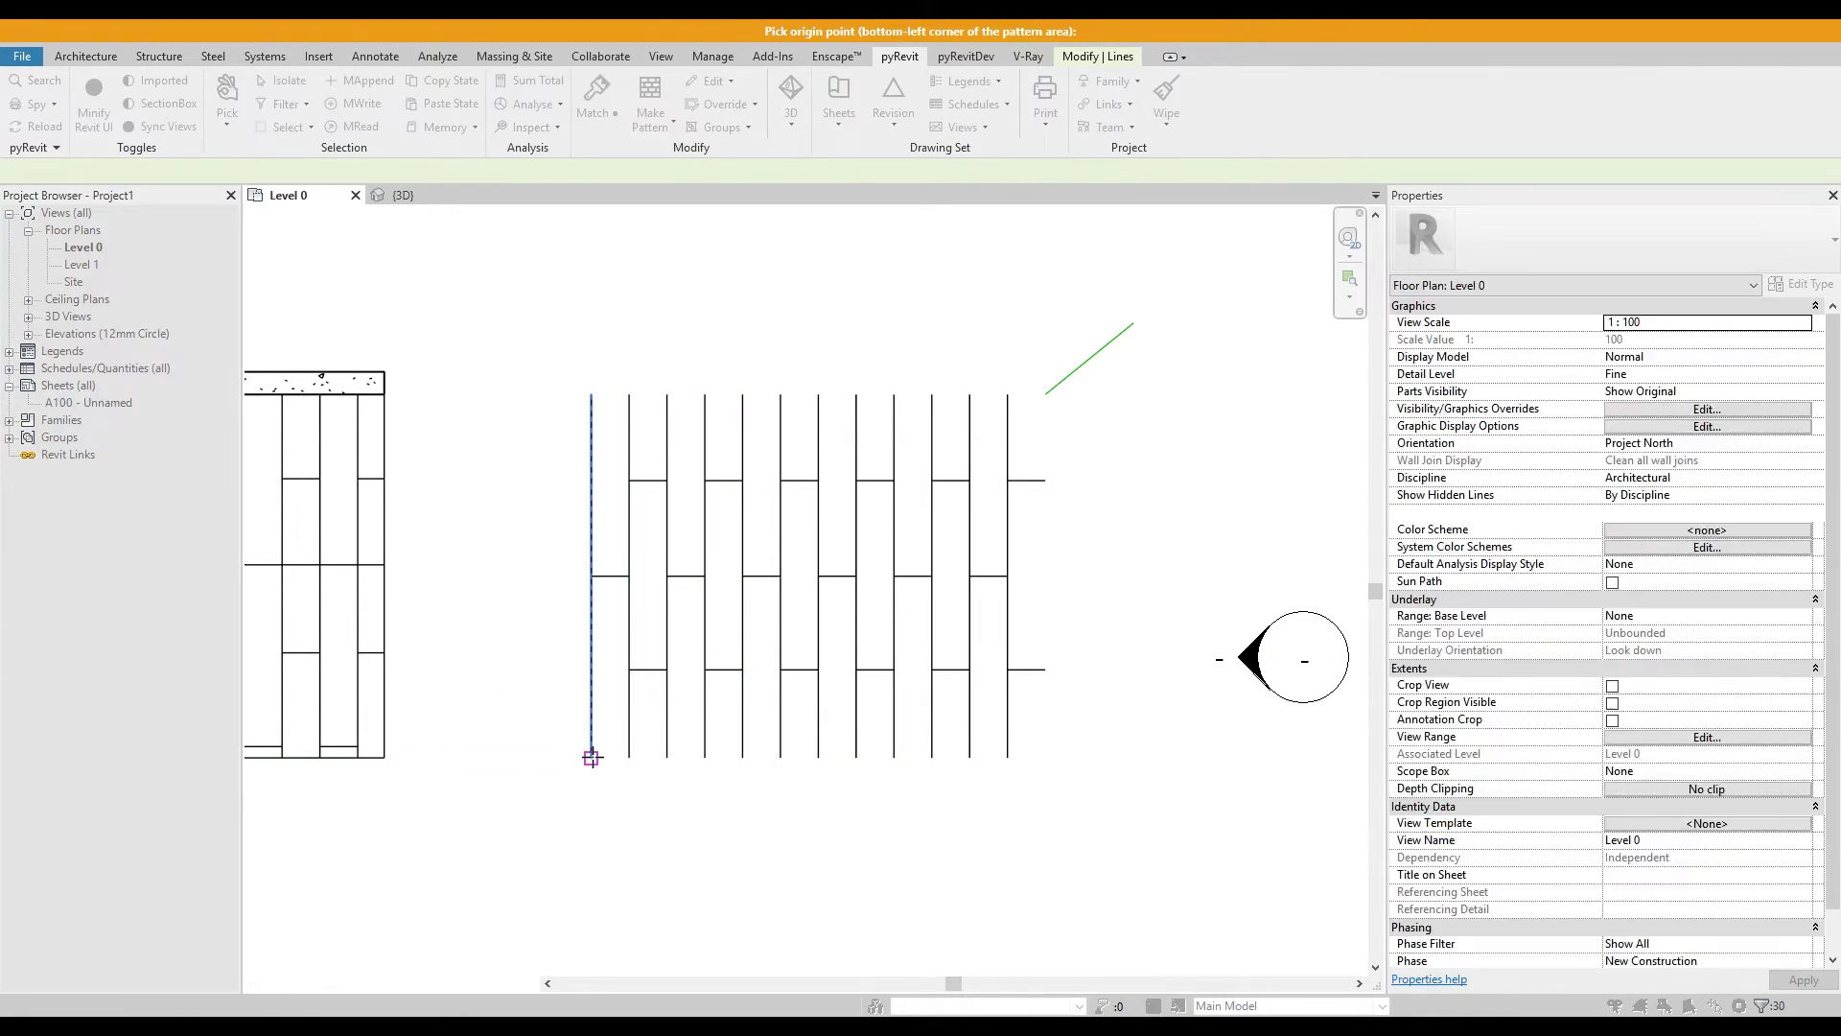
{"action": "left_click", "coordinate": [1046, 392]}
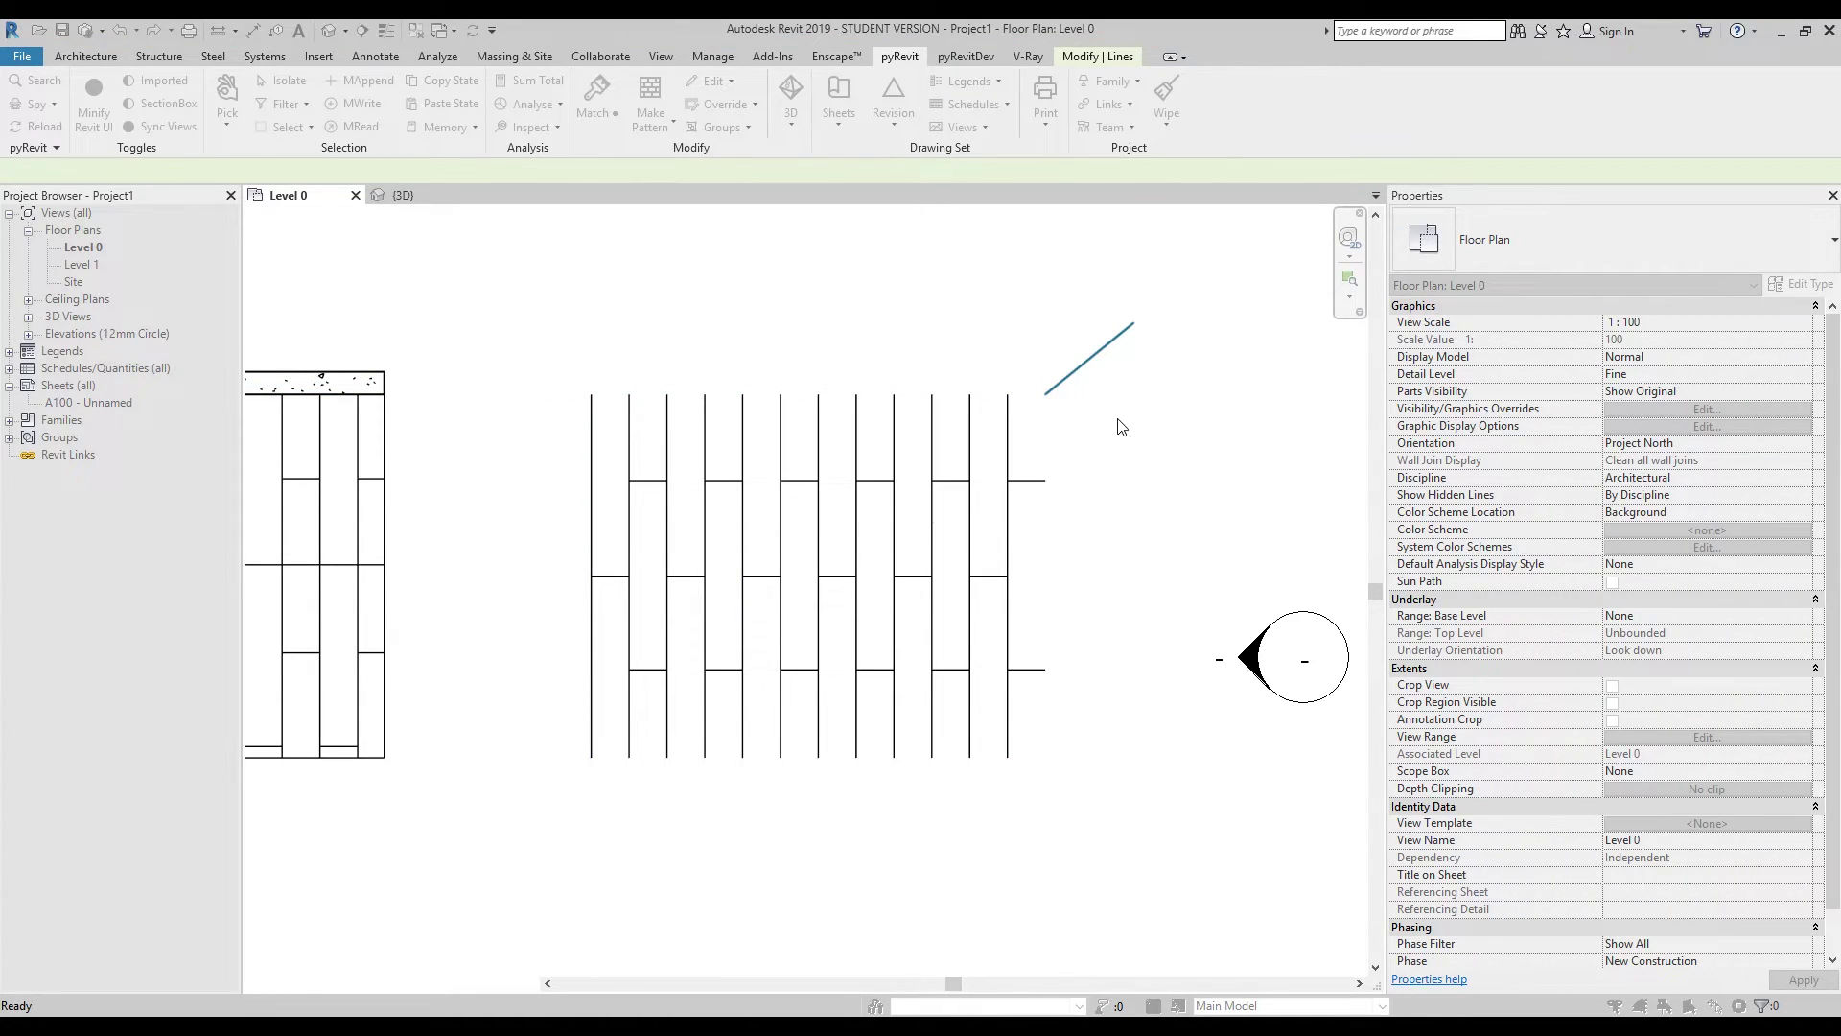
{"action": "left_click", "coordinate": [1041, 535]}
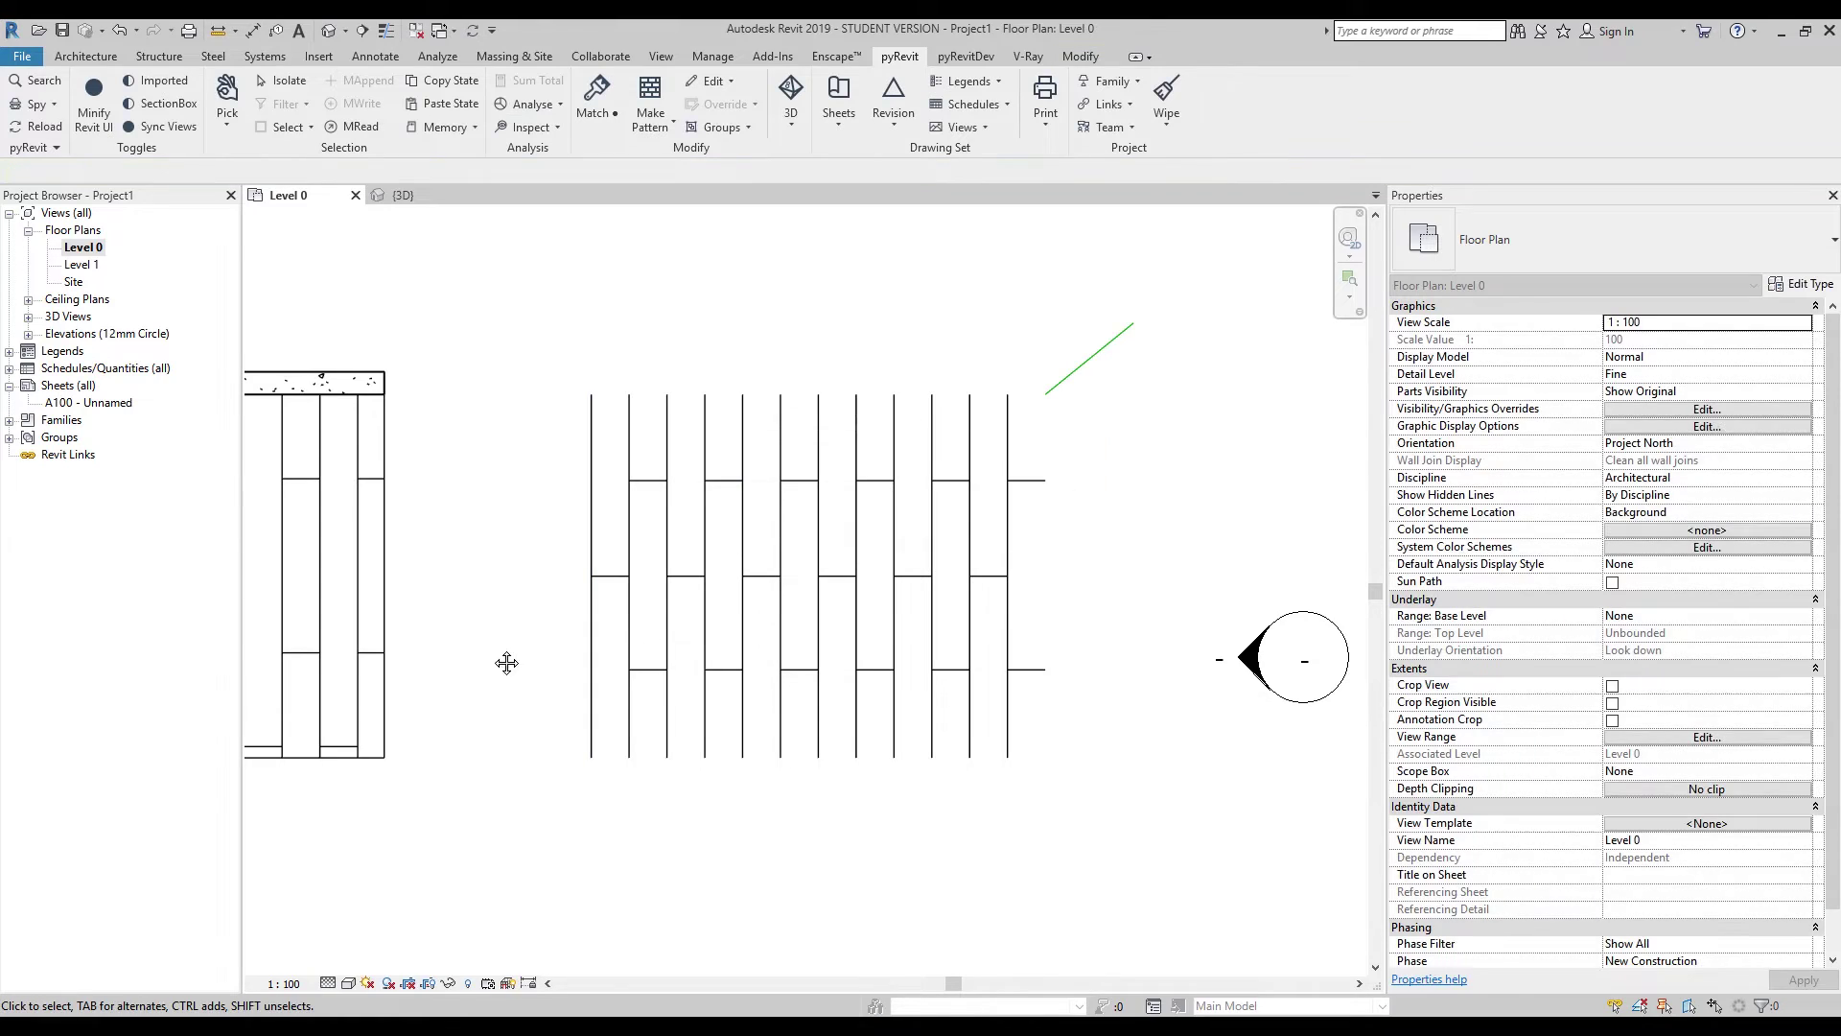
Make a detail pattern named Deck from the same plank lines, using the bottom-left corner and the diagonal line's lower end as its area.
{"action": "middle_click_drag", "start_coordinate": [506, 663], "coordinate": [1011, 618]}
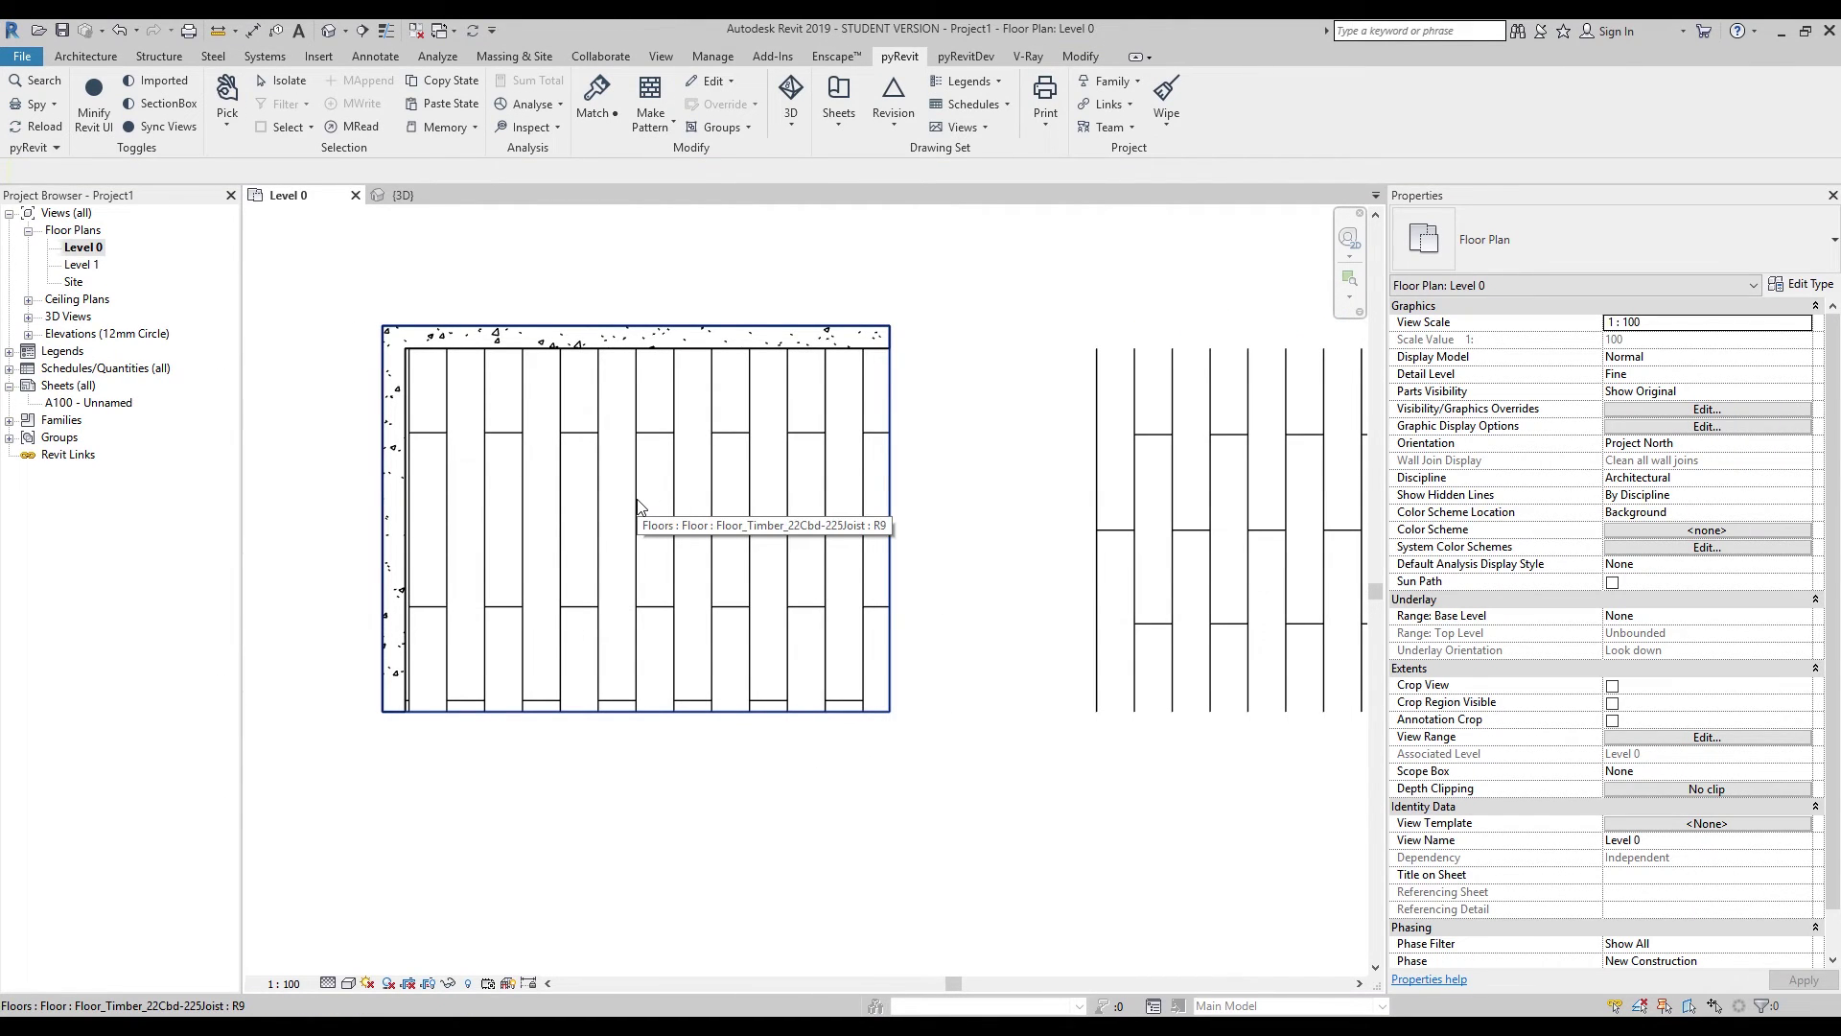
{"action": "middle_click_drag", "start_coordinate": [697, 547], "coordinate": [413, 530]}
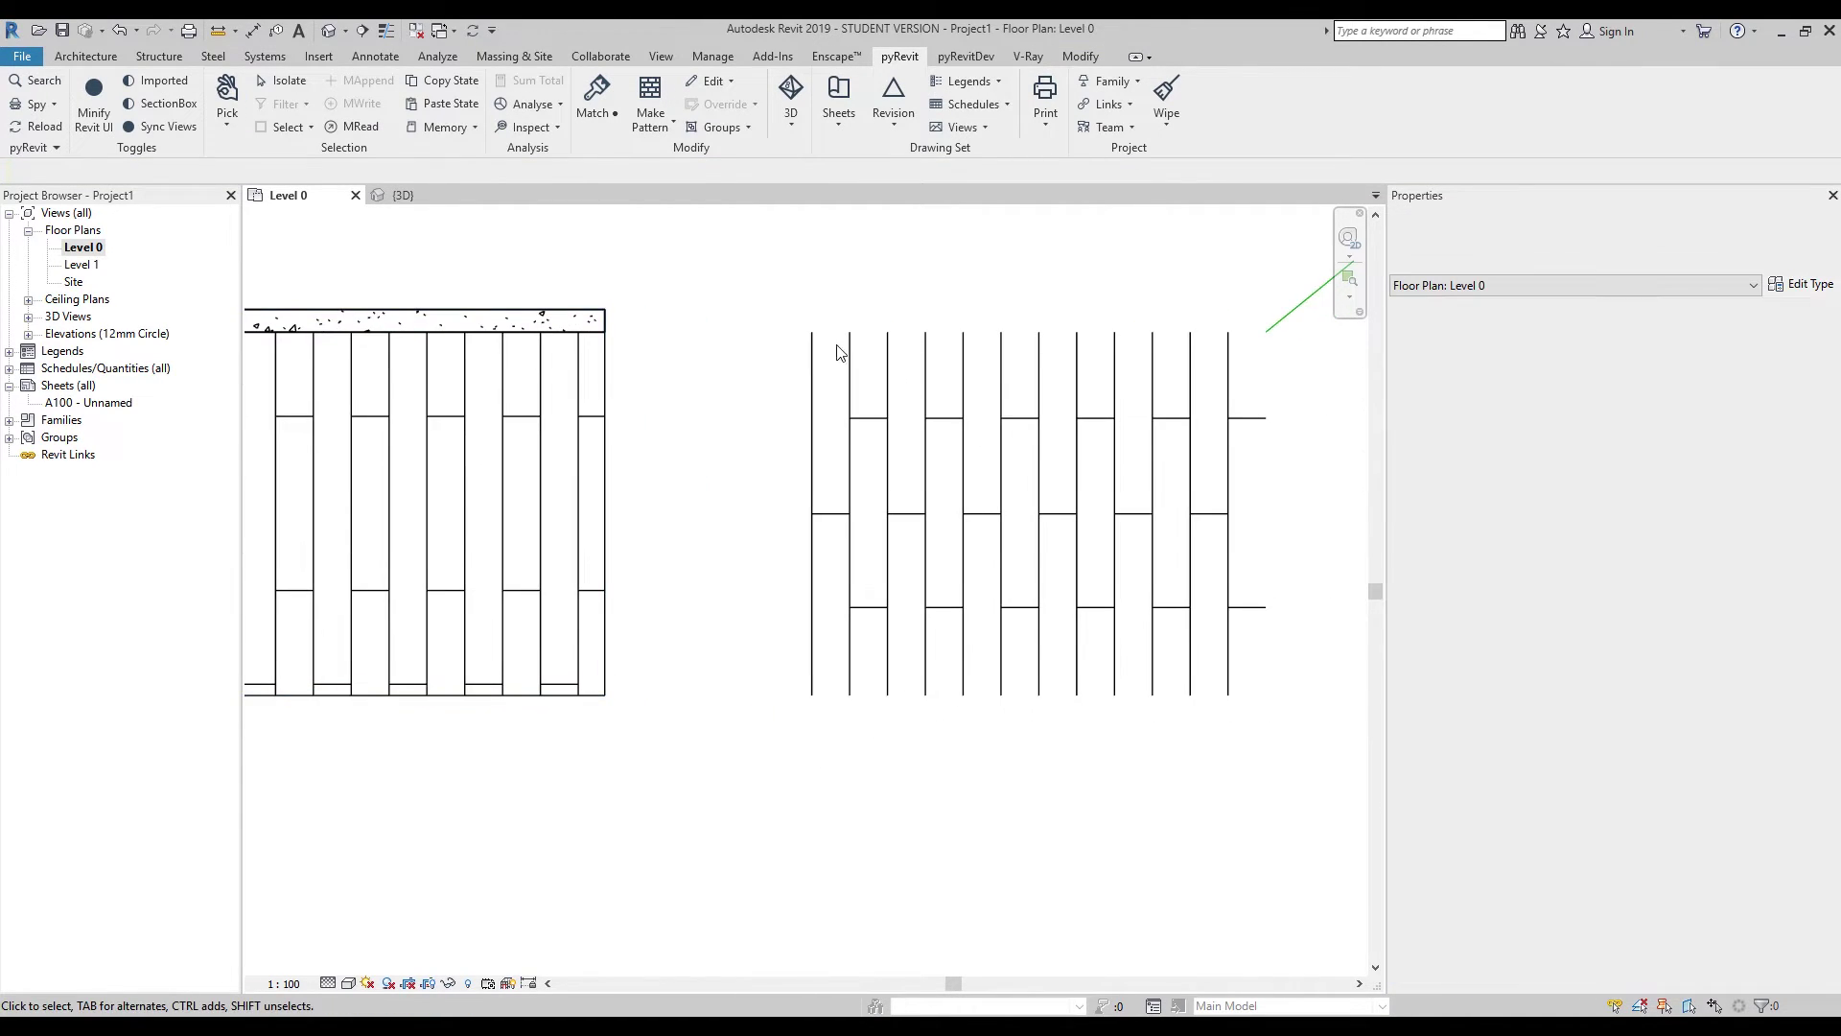
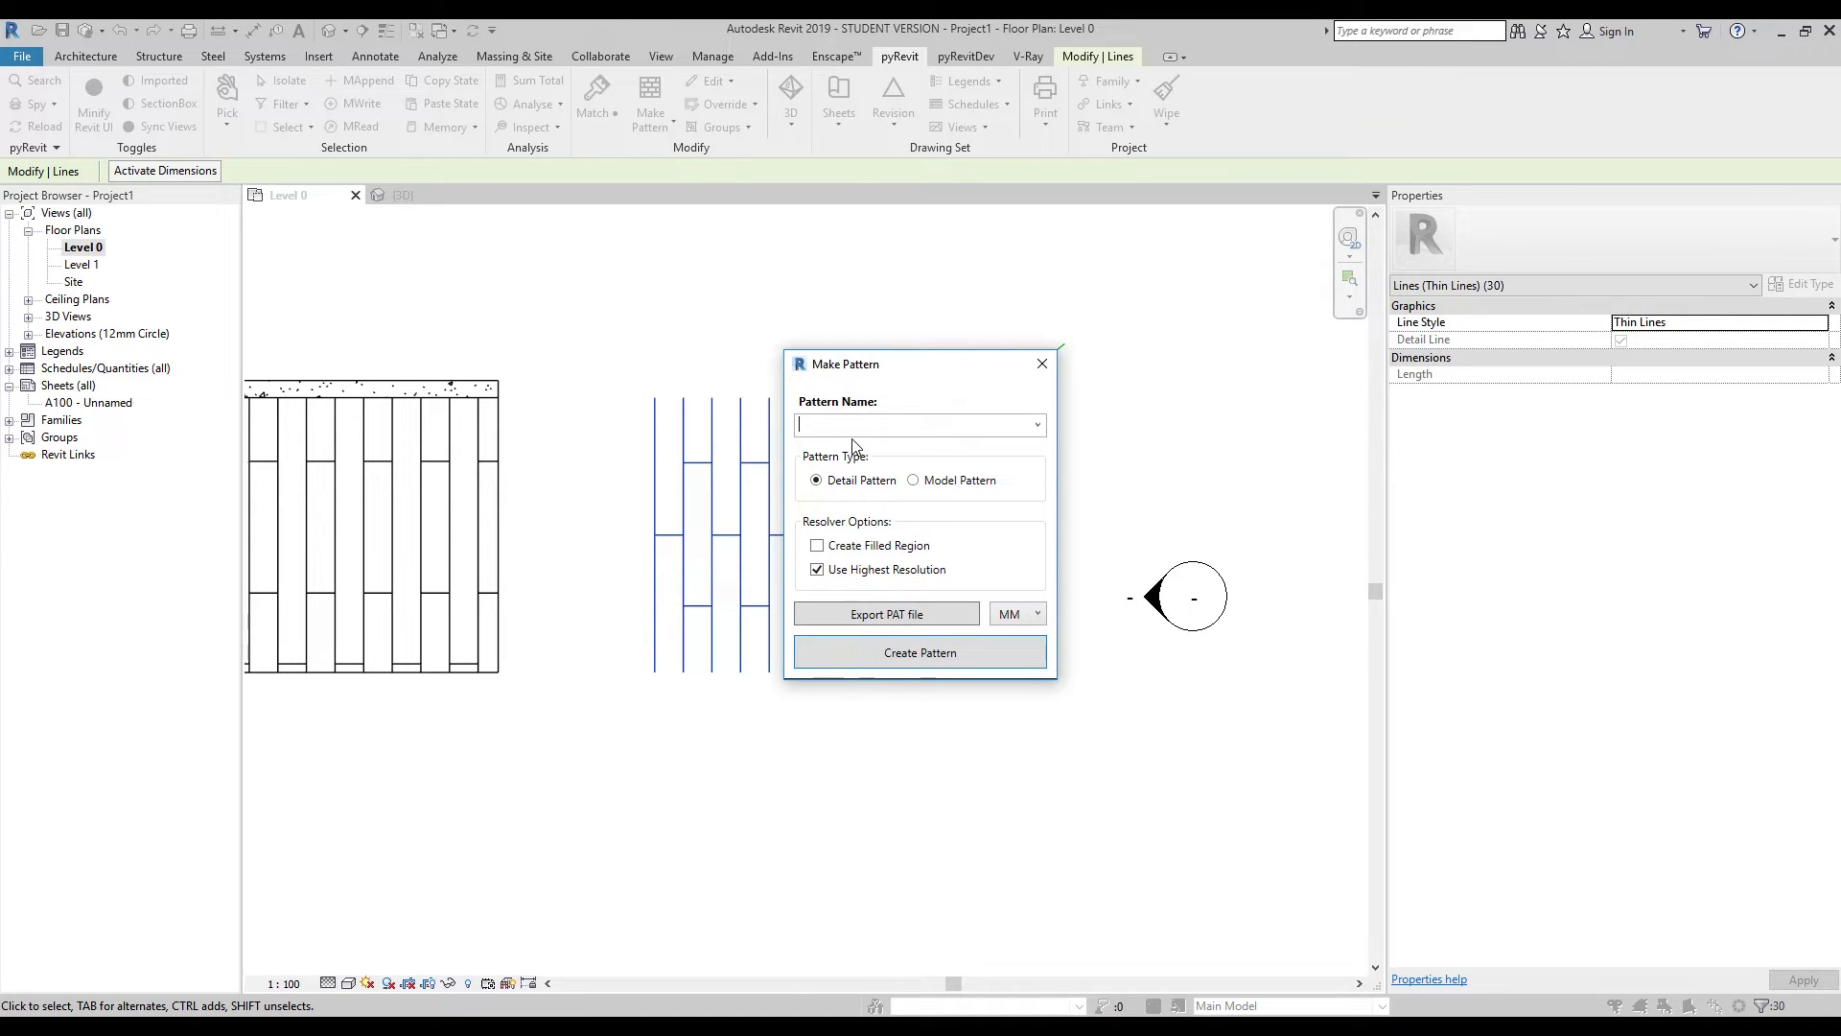
{"action": "type", "text": "Deck"}
{"action": "left_click", "coordinate": [914, 655]}
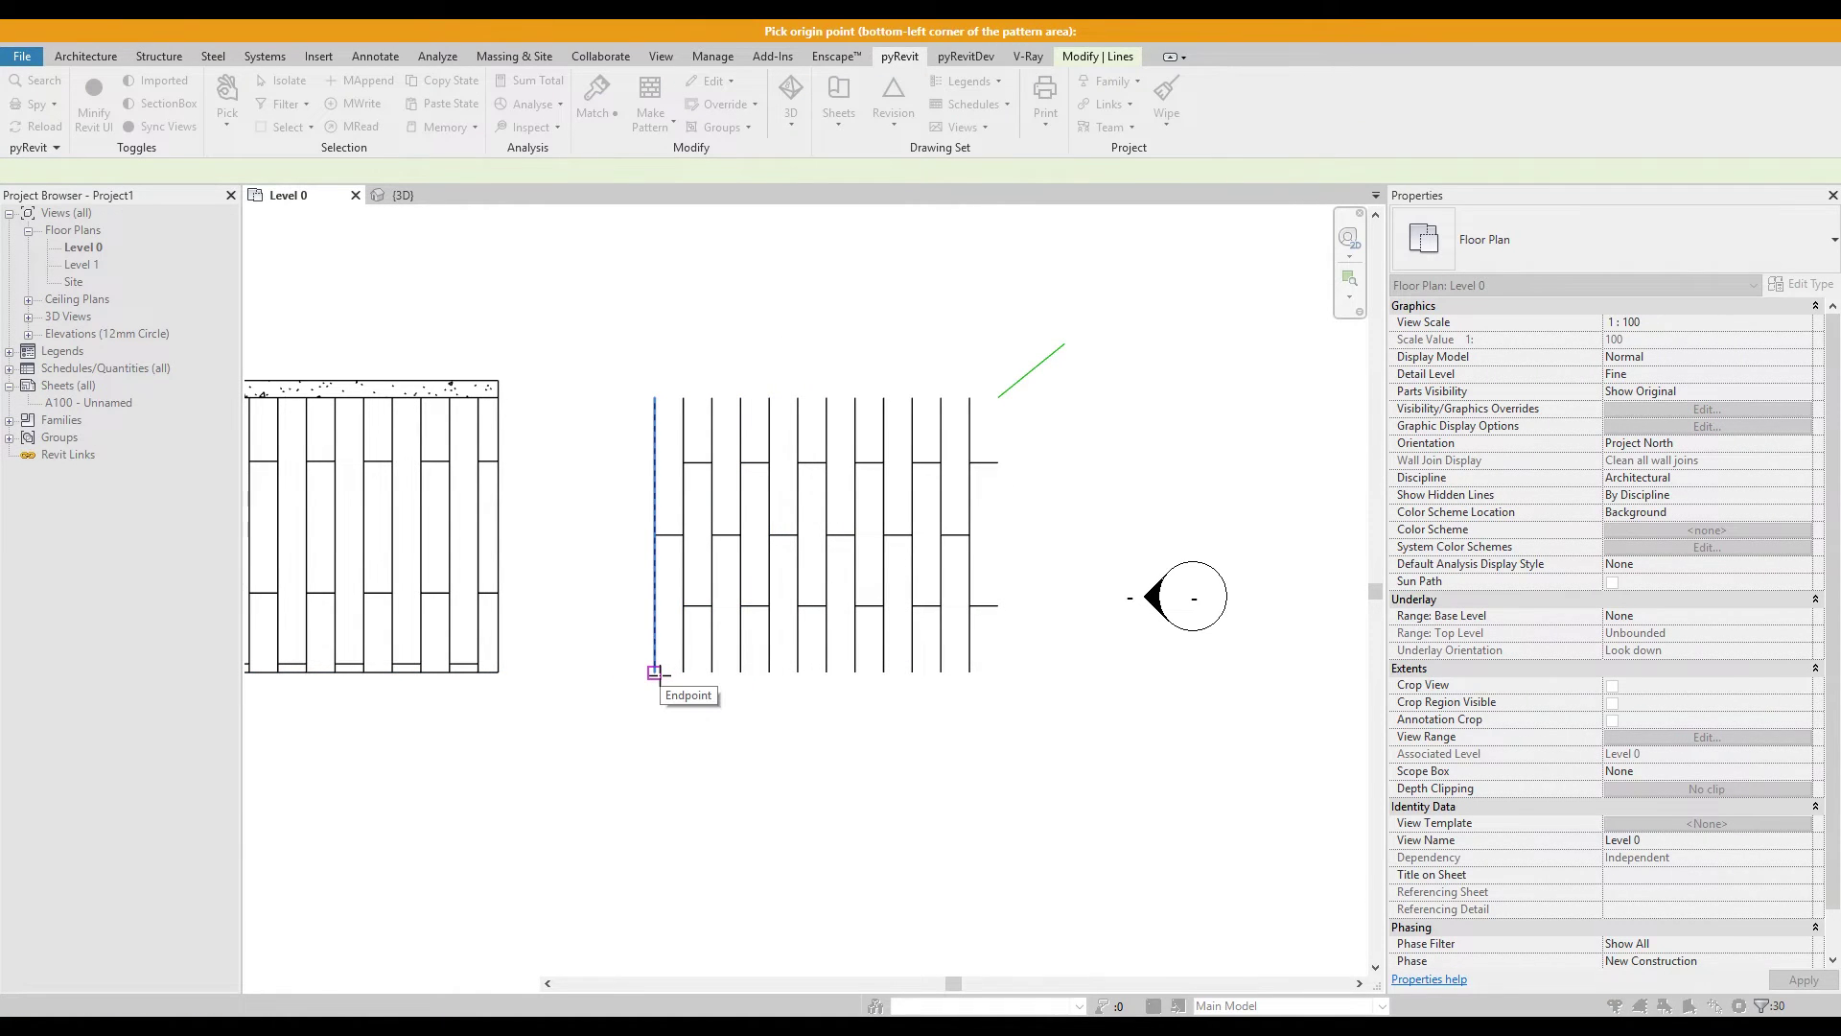
{"action": "left_click", "coordinate": [655, 673]}
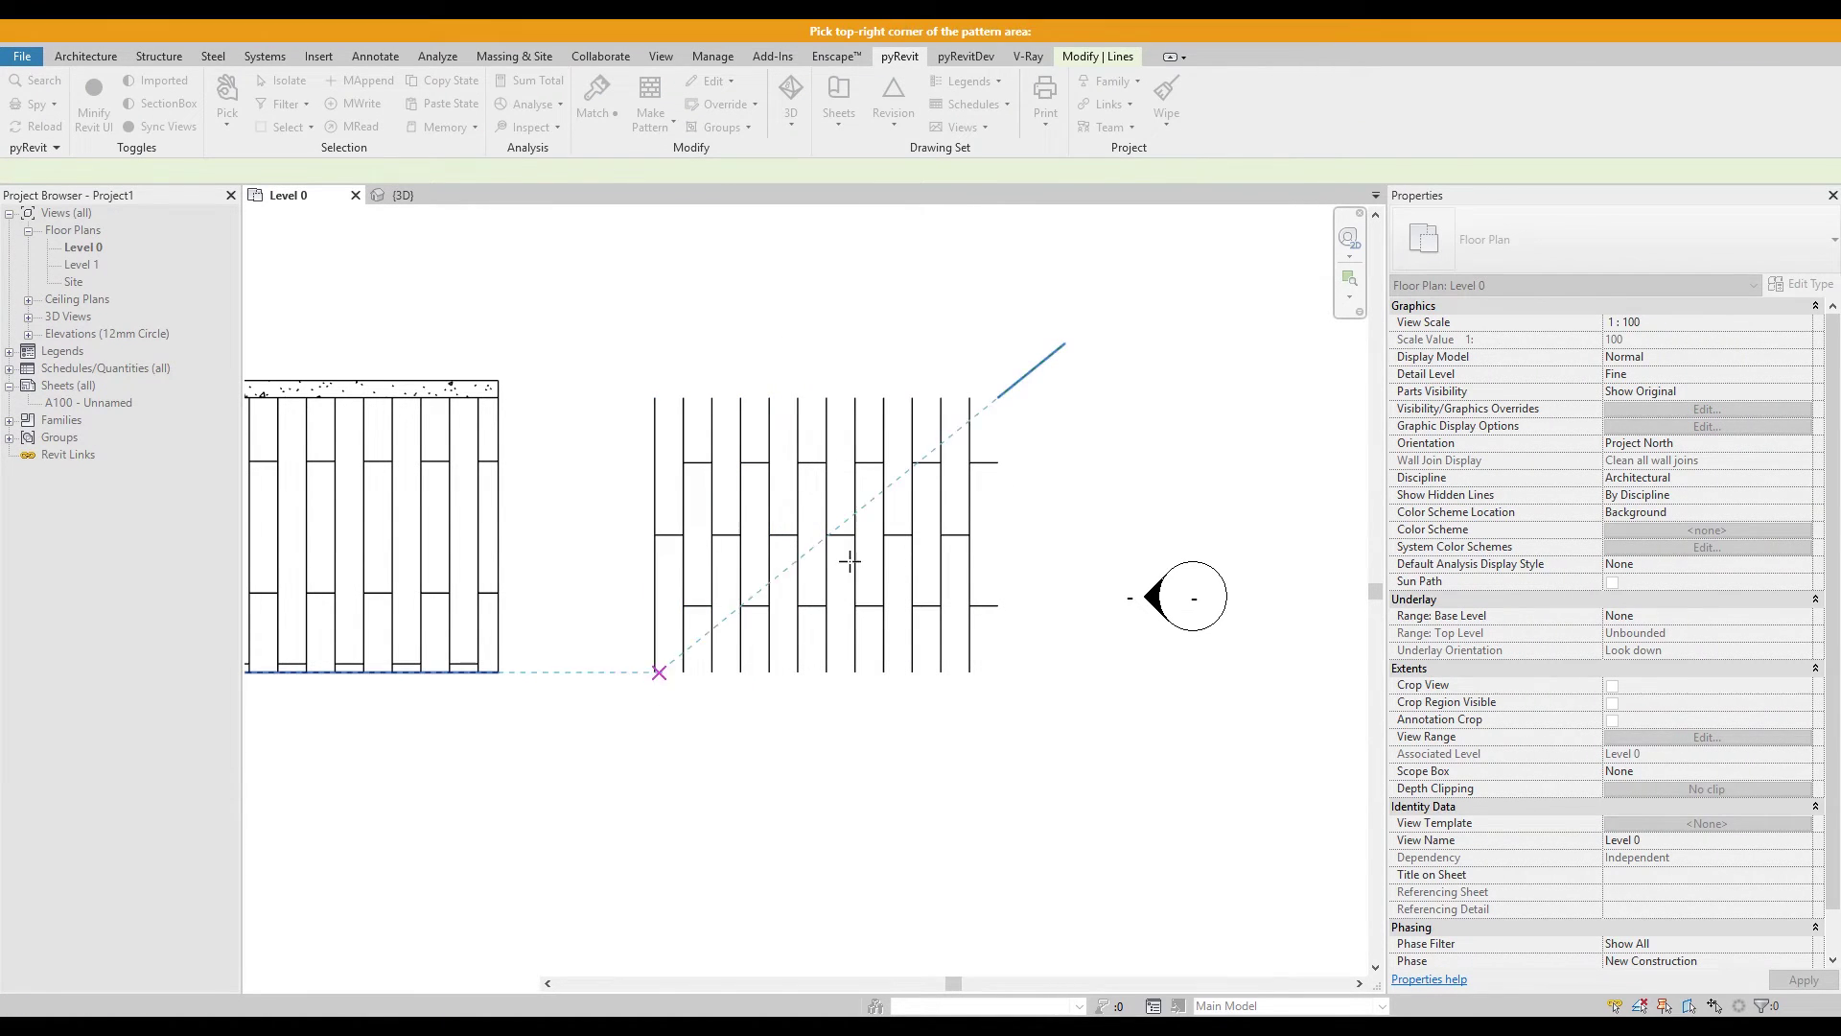
{"action": "left_click", "coordinate": [997, 397]}
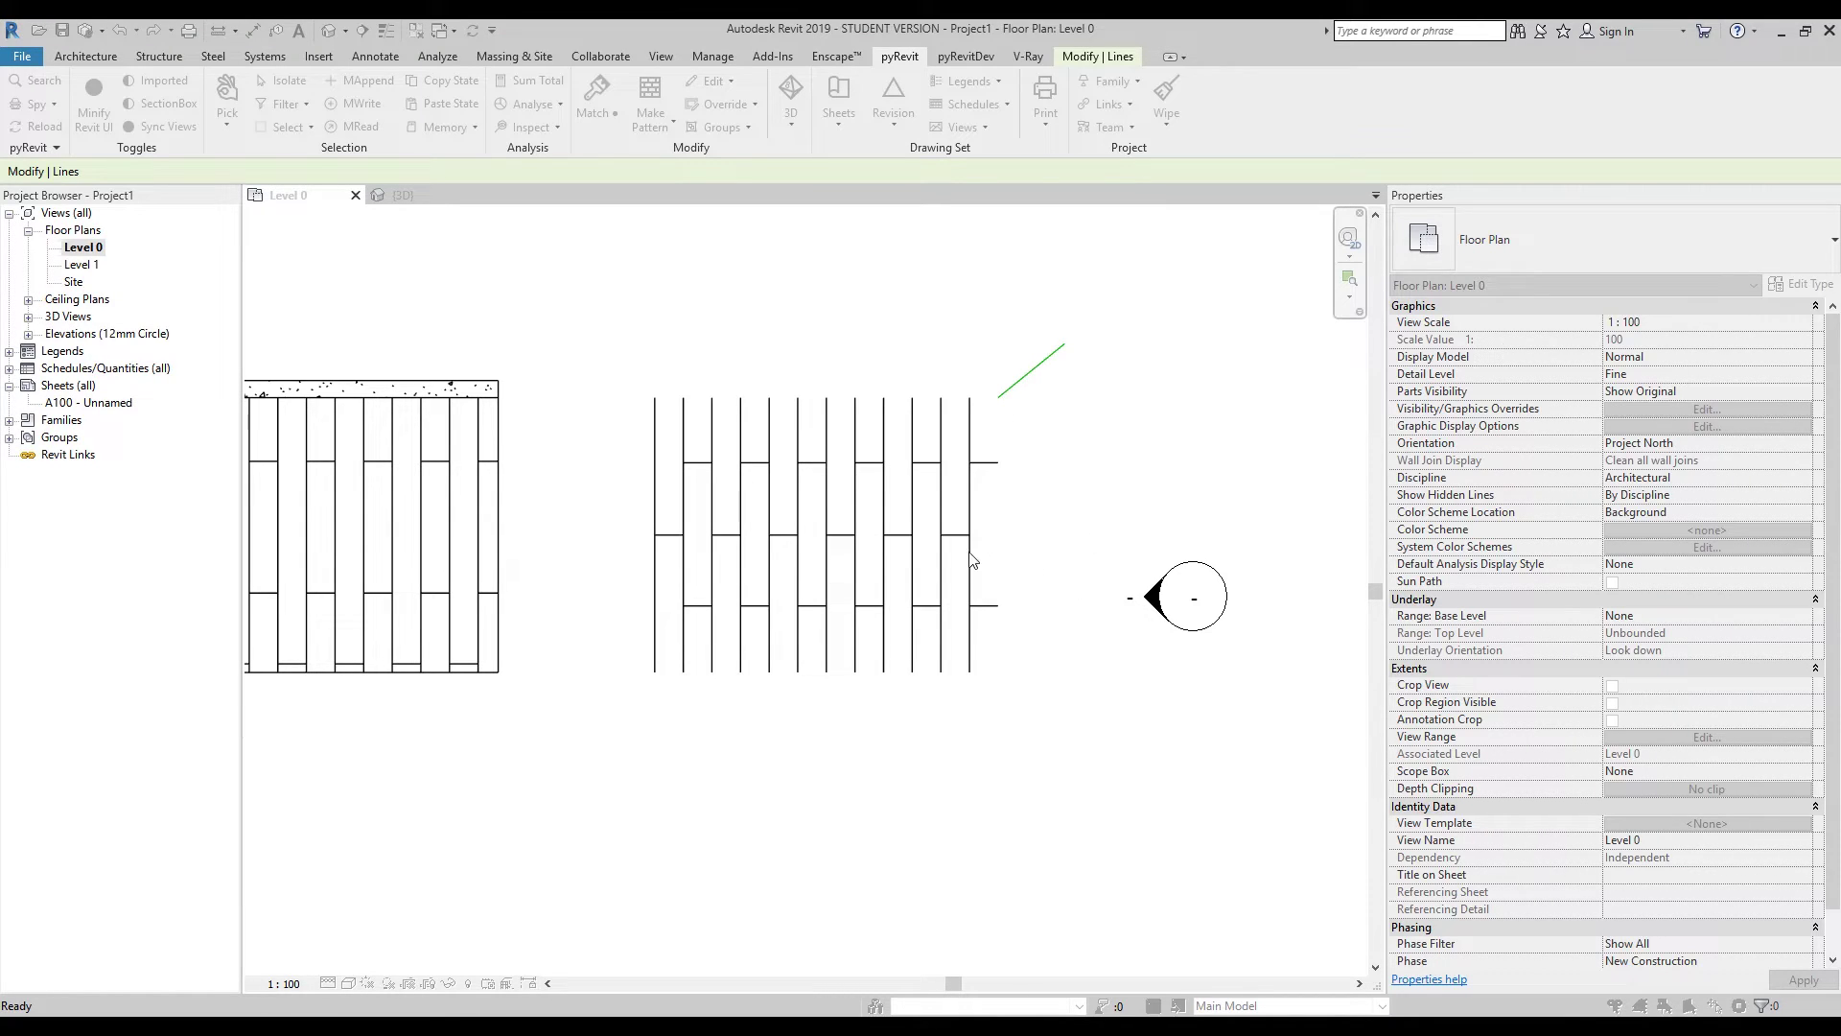
{"action": "left_click", "coordinate": [1031, 526]}
Switch to the 3D view and set the Wood Sheathing, Chipboard surface foreground pattern to the Deck drafting pattern.
{"action": "middle_click_drag", "start_coordinate": [299, 429], "coordinate": [751, 389]}
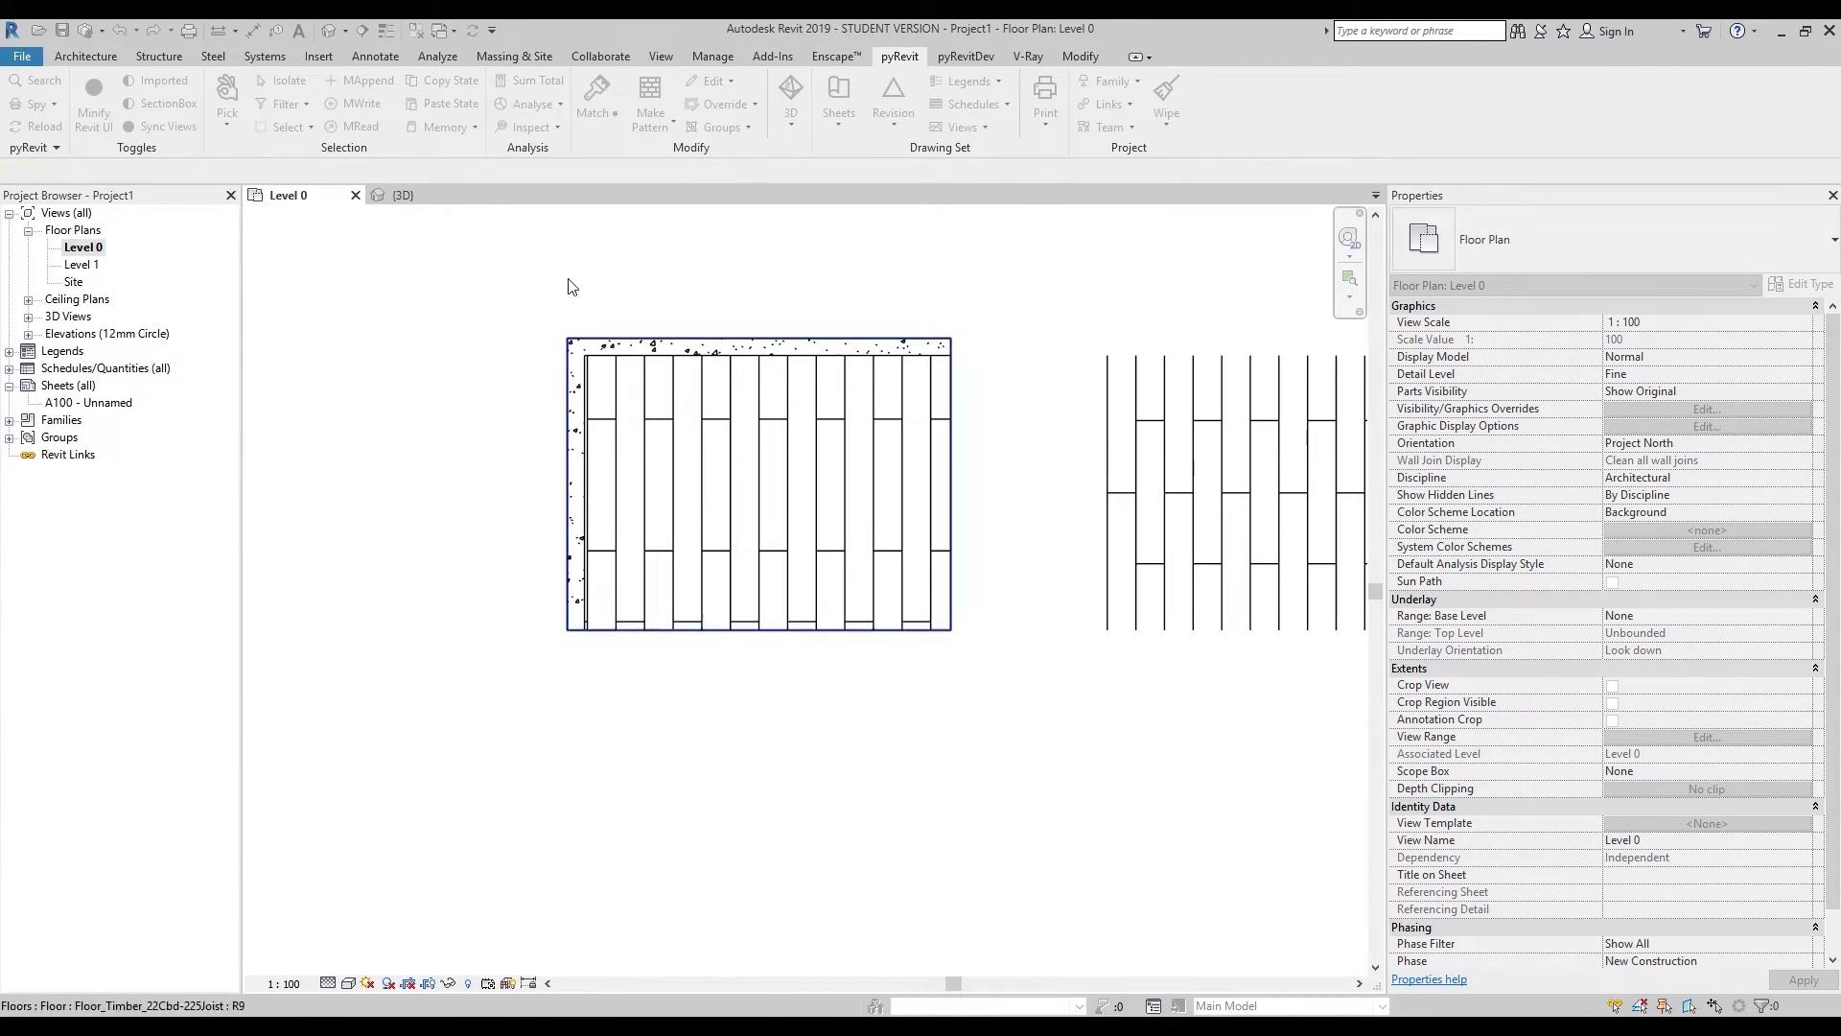
{"action": "left_click", "coordinate": [401, 192]}
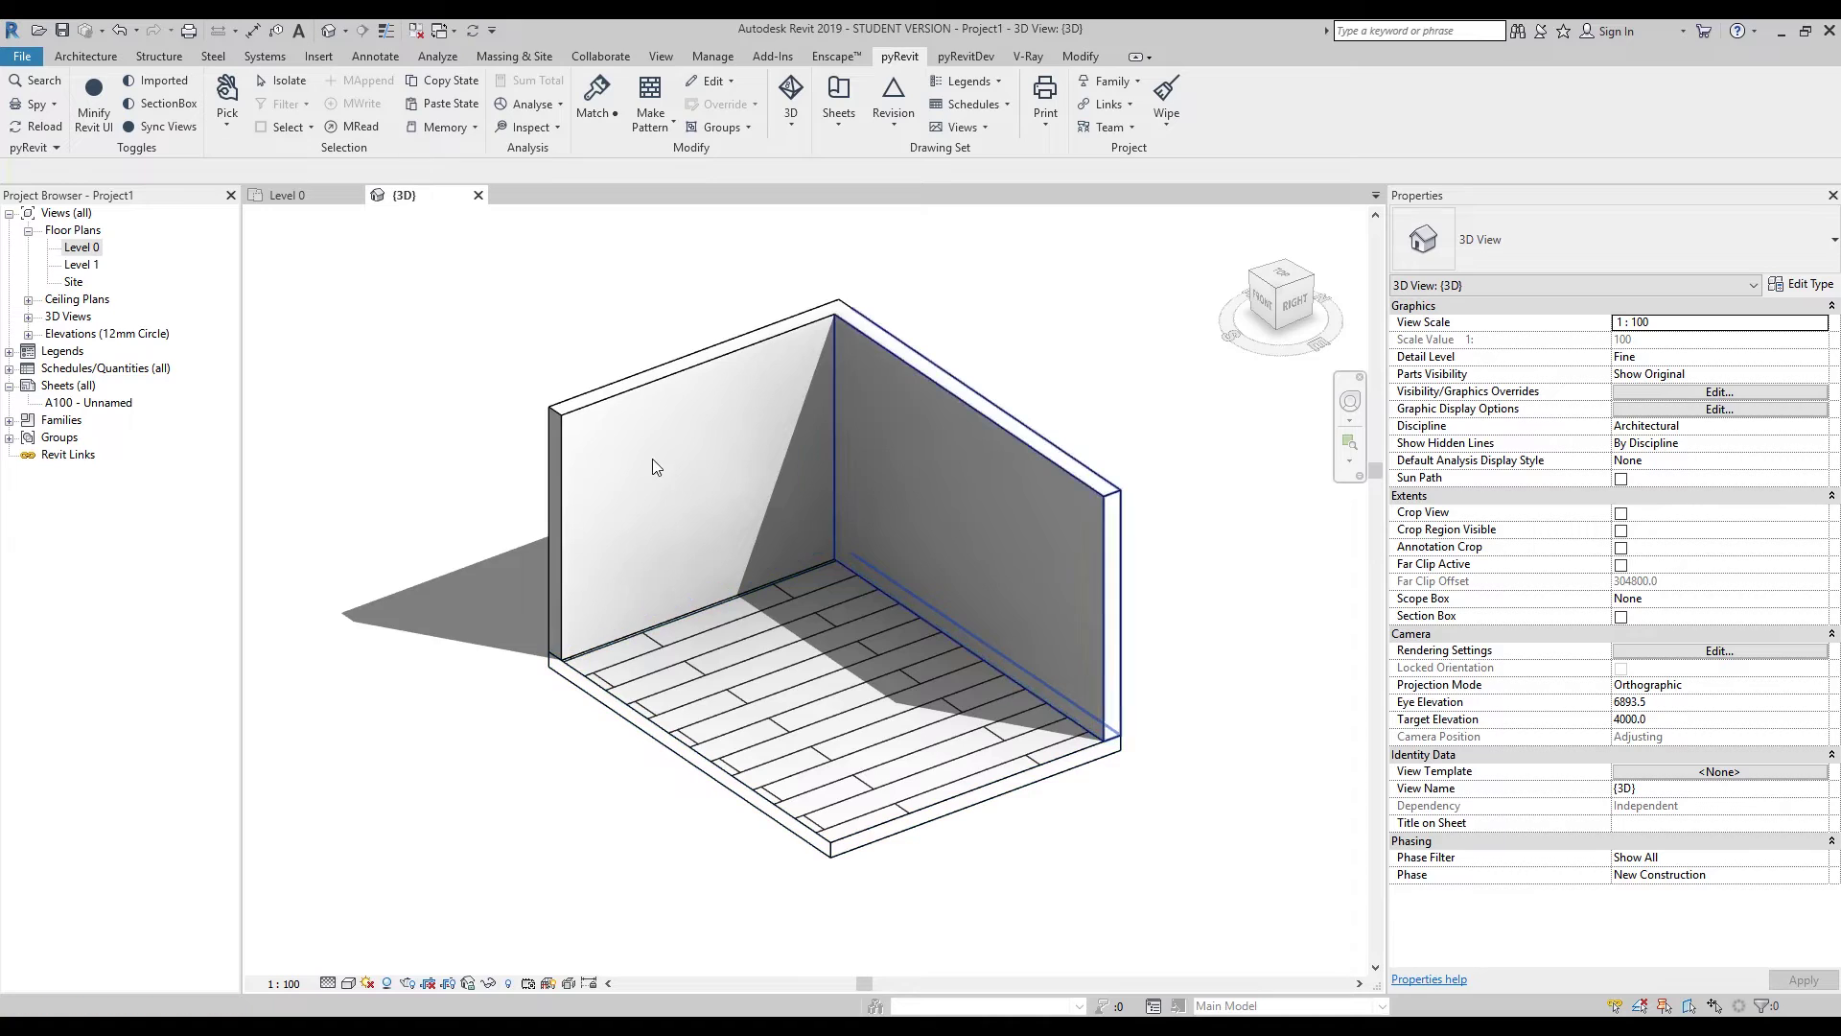
{"action": "left_click", "coordinate": [712, 58]}
{"action": "left_click", "coordinate": [96, 104]}
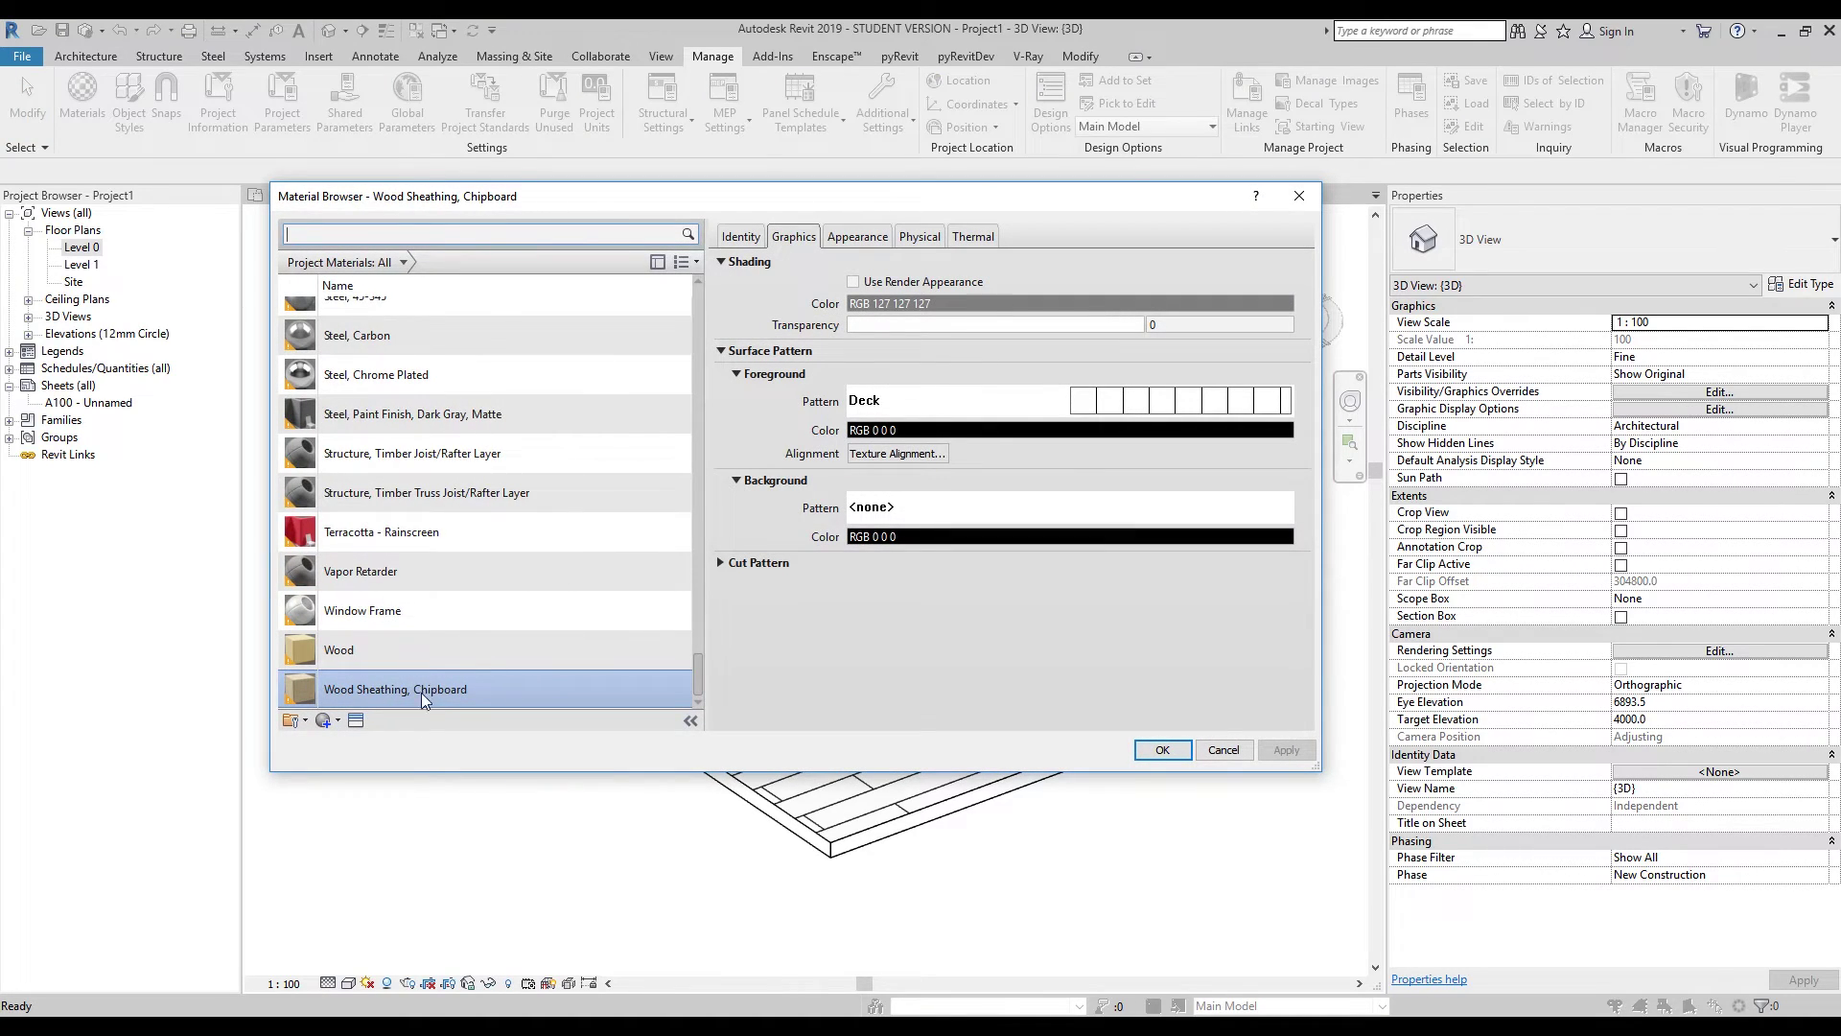
{"action": "left_click", "coordinate": [1170, 401]}
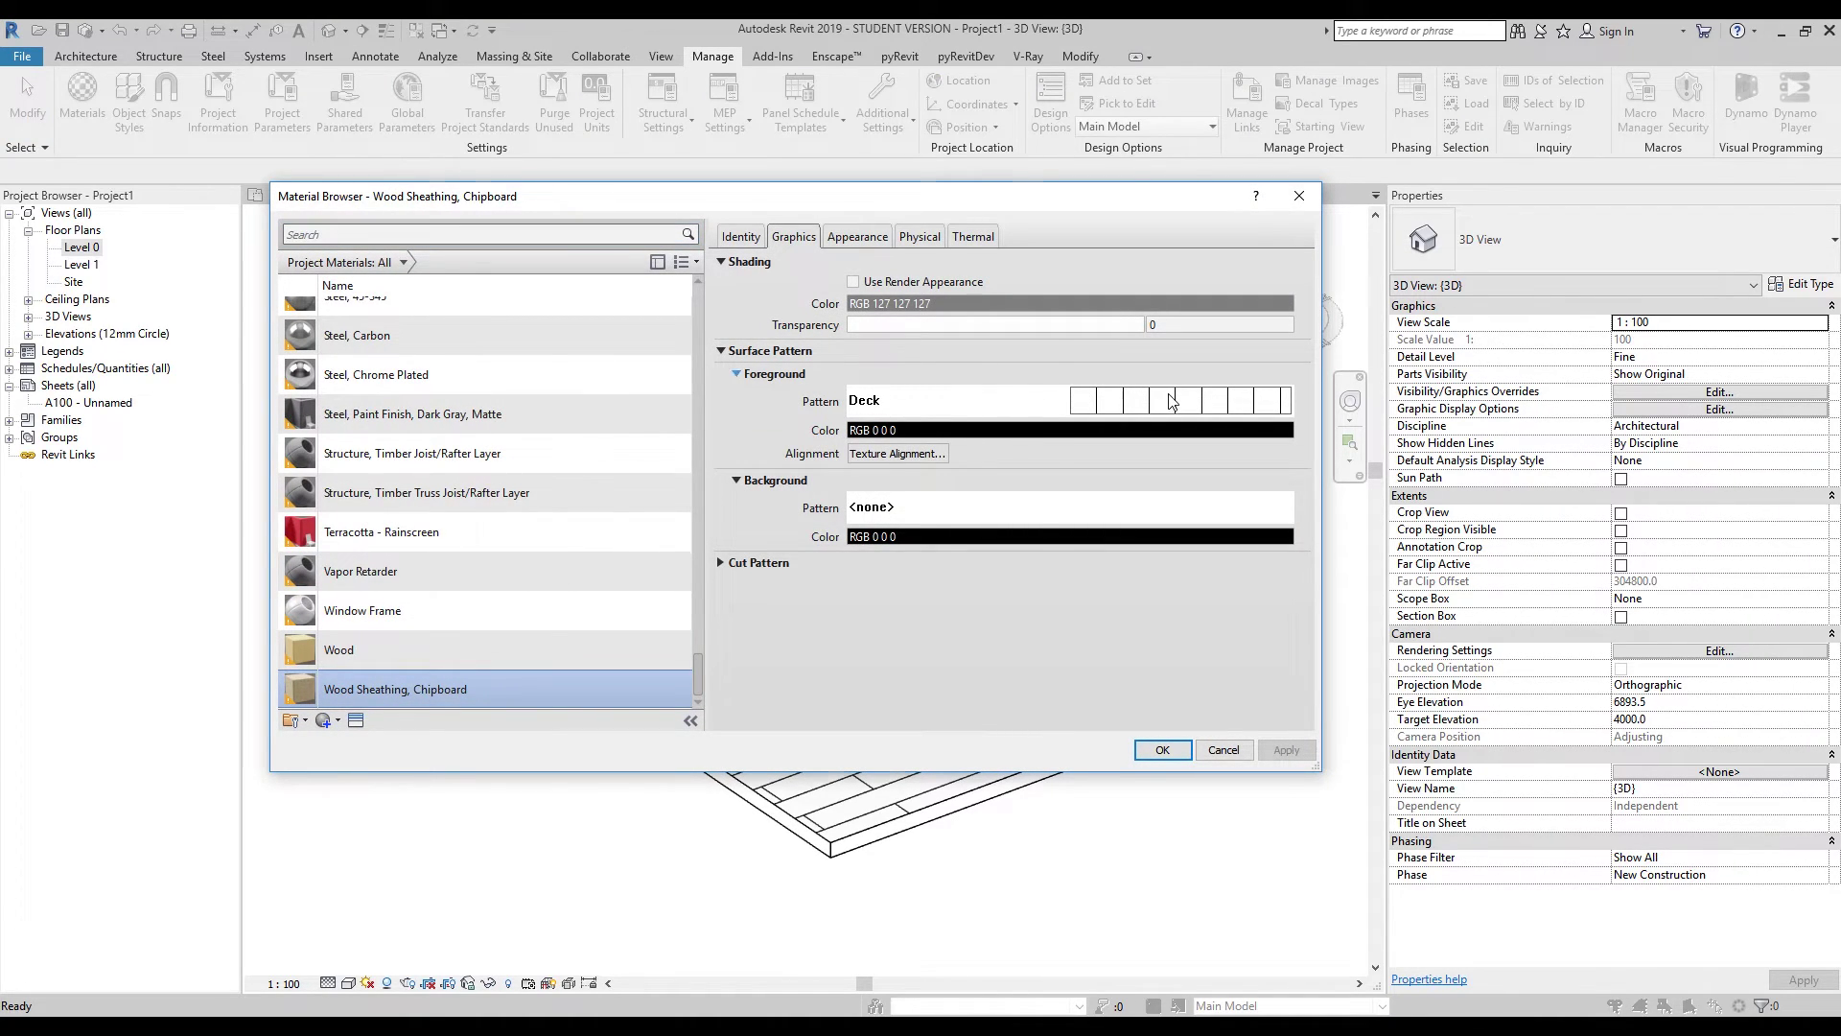
{"action": "left_click", "coordinate": [572, 343]}
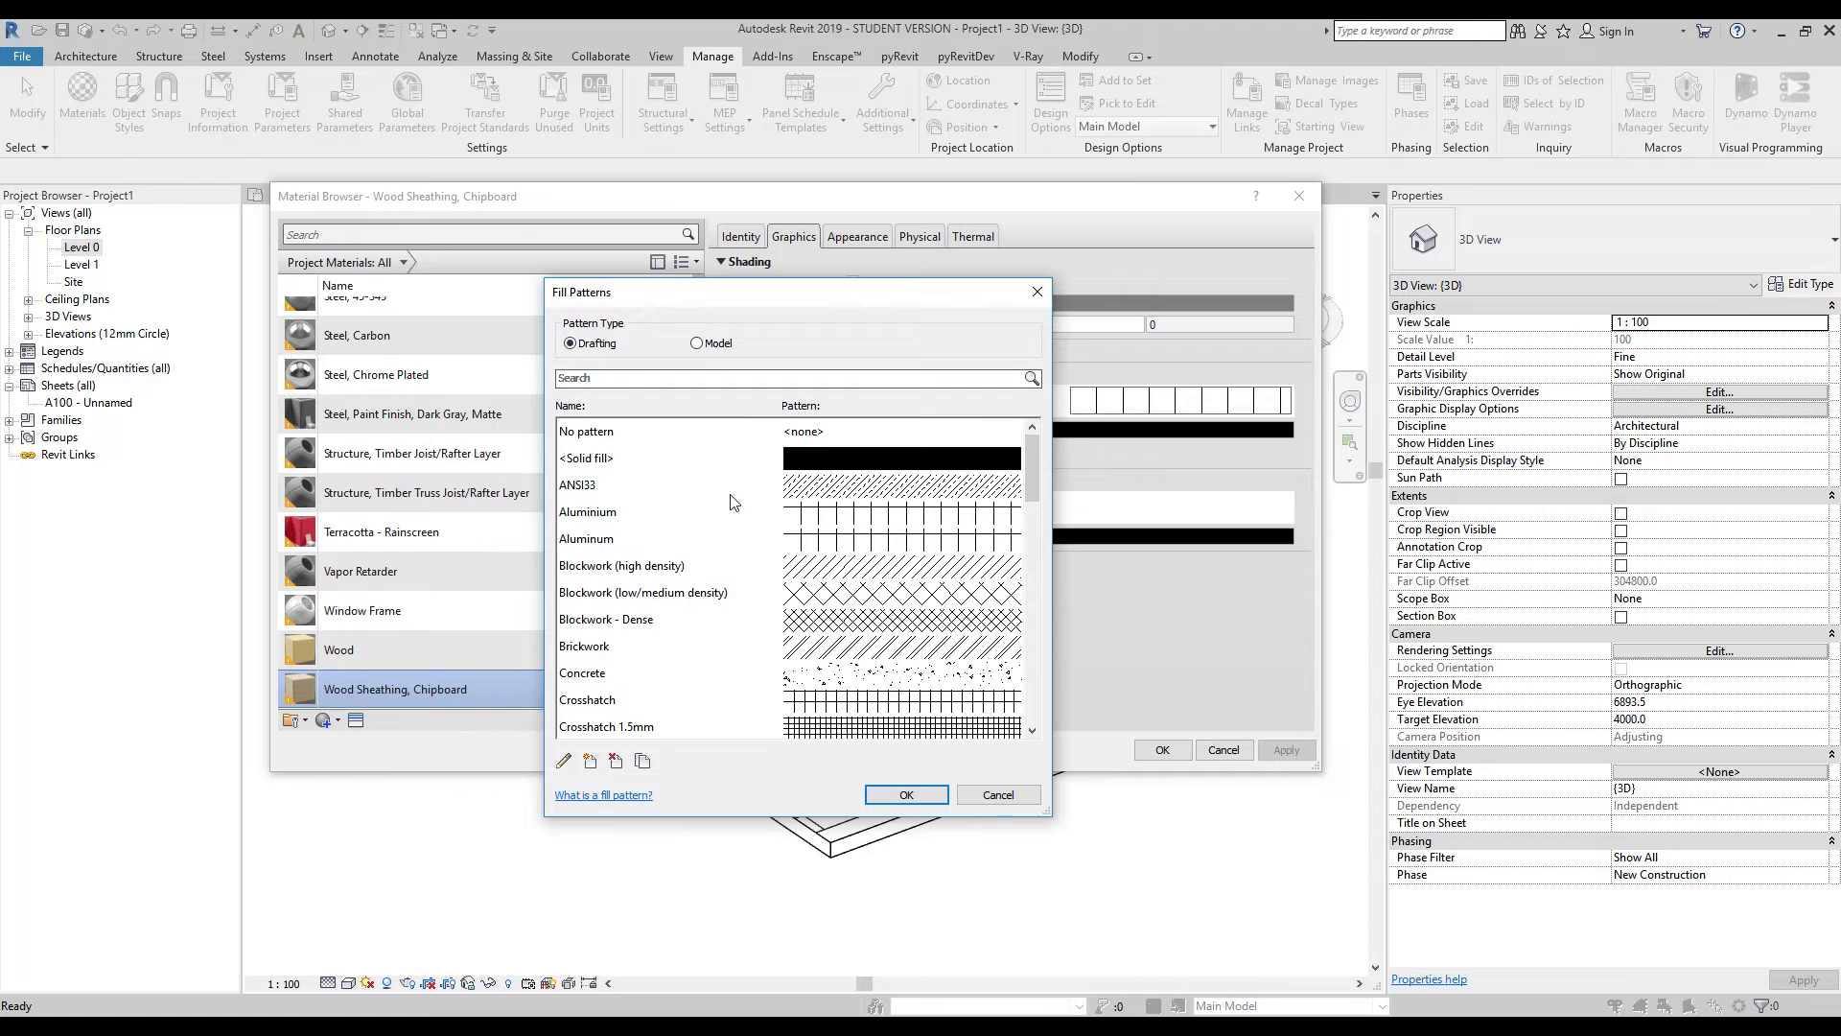
{"action": "scroll", "coordinate": [629, 482], "scroll_direction": "down", "scroll_amount": 4}
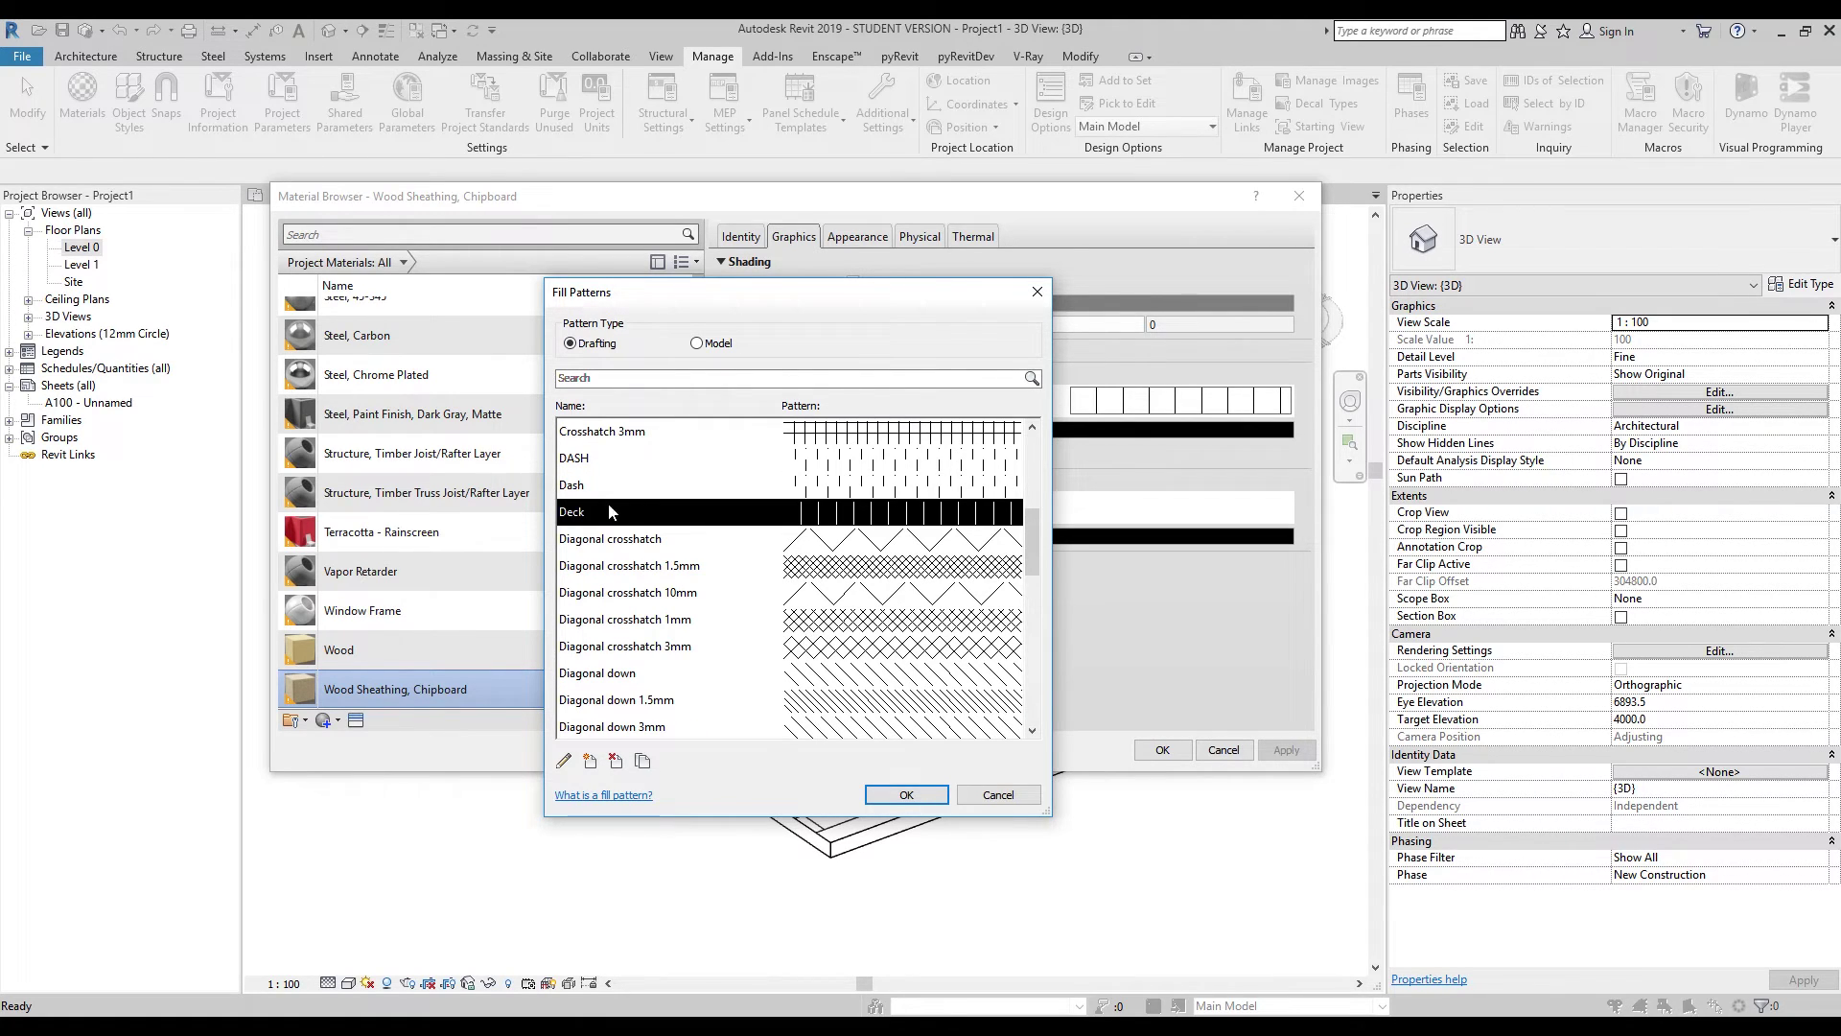
{"action": "left_click", "coordinate": [904, 795]}
{"action": "left_click", "coordinate": [1146, 754]}
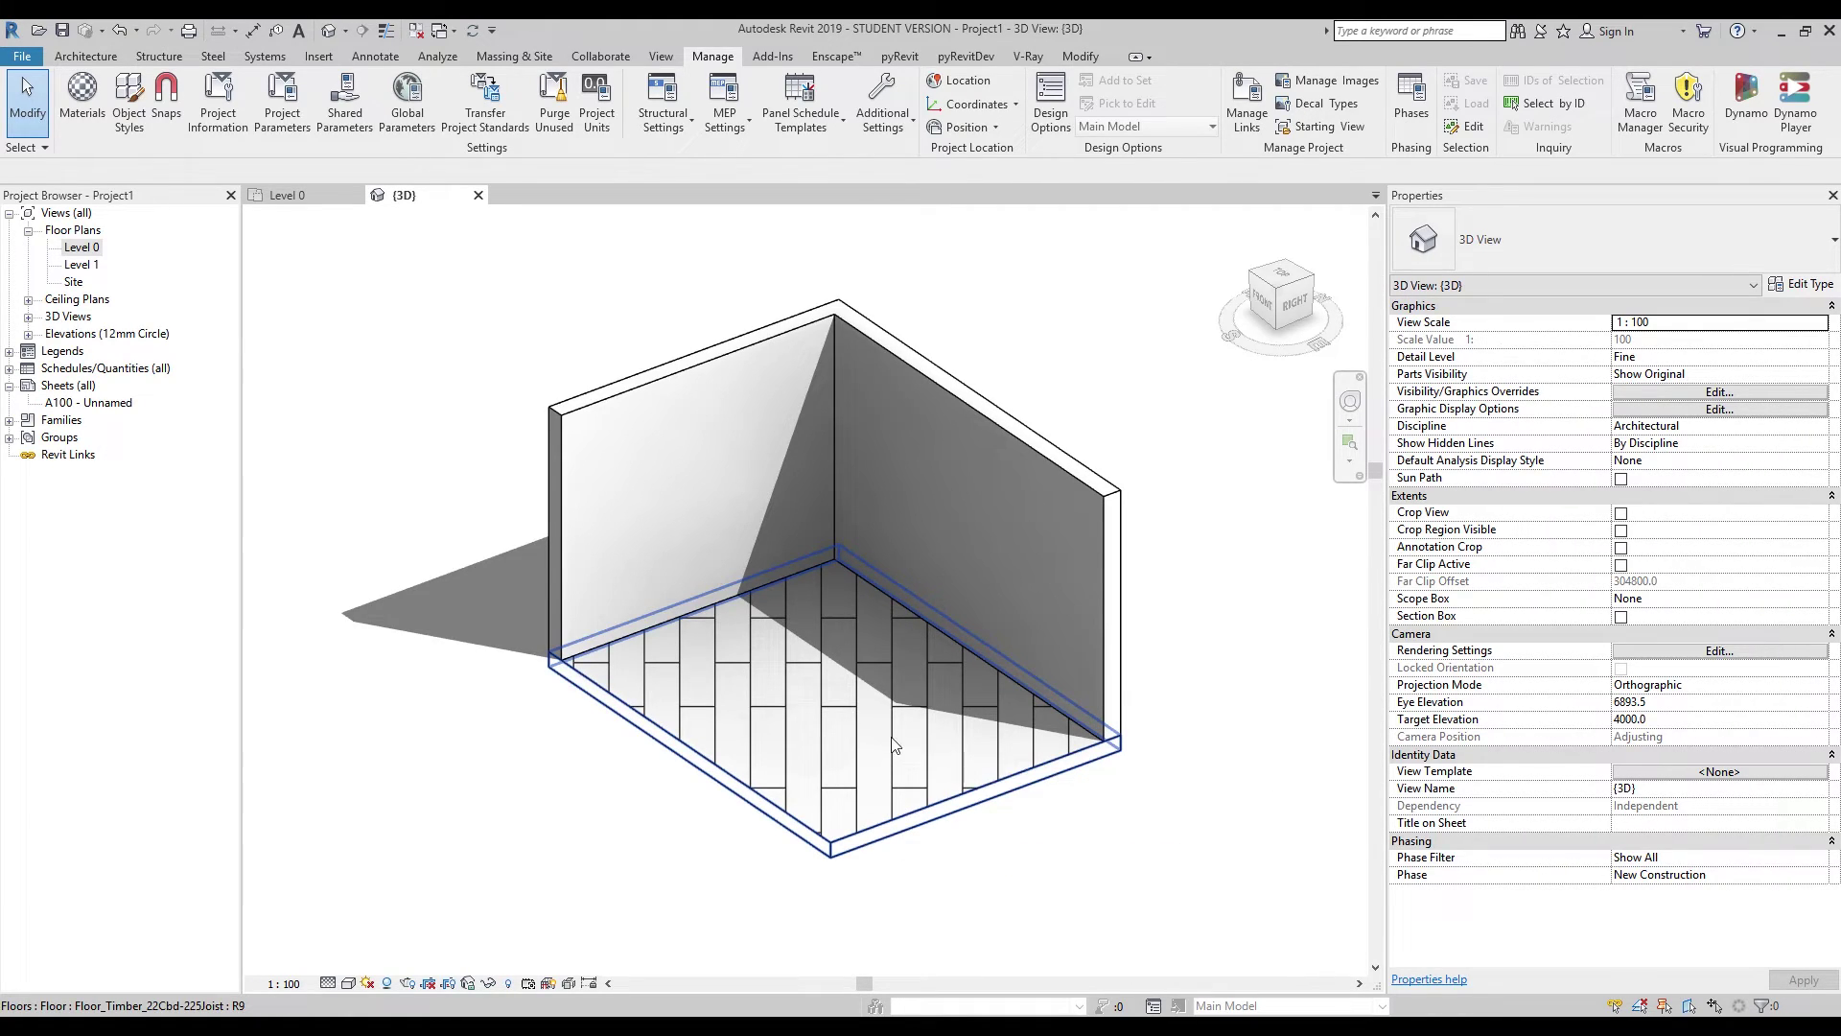
Change the Wood Sheathing, Chipboard surface foreground pattern to the Deck model pattern.
{"action": "middle_click_drag", "start_coordinate": [1159, 796], "coordinate": [746, 777], "text": "shift"}
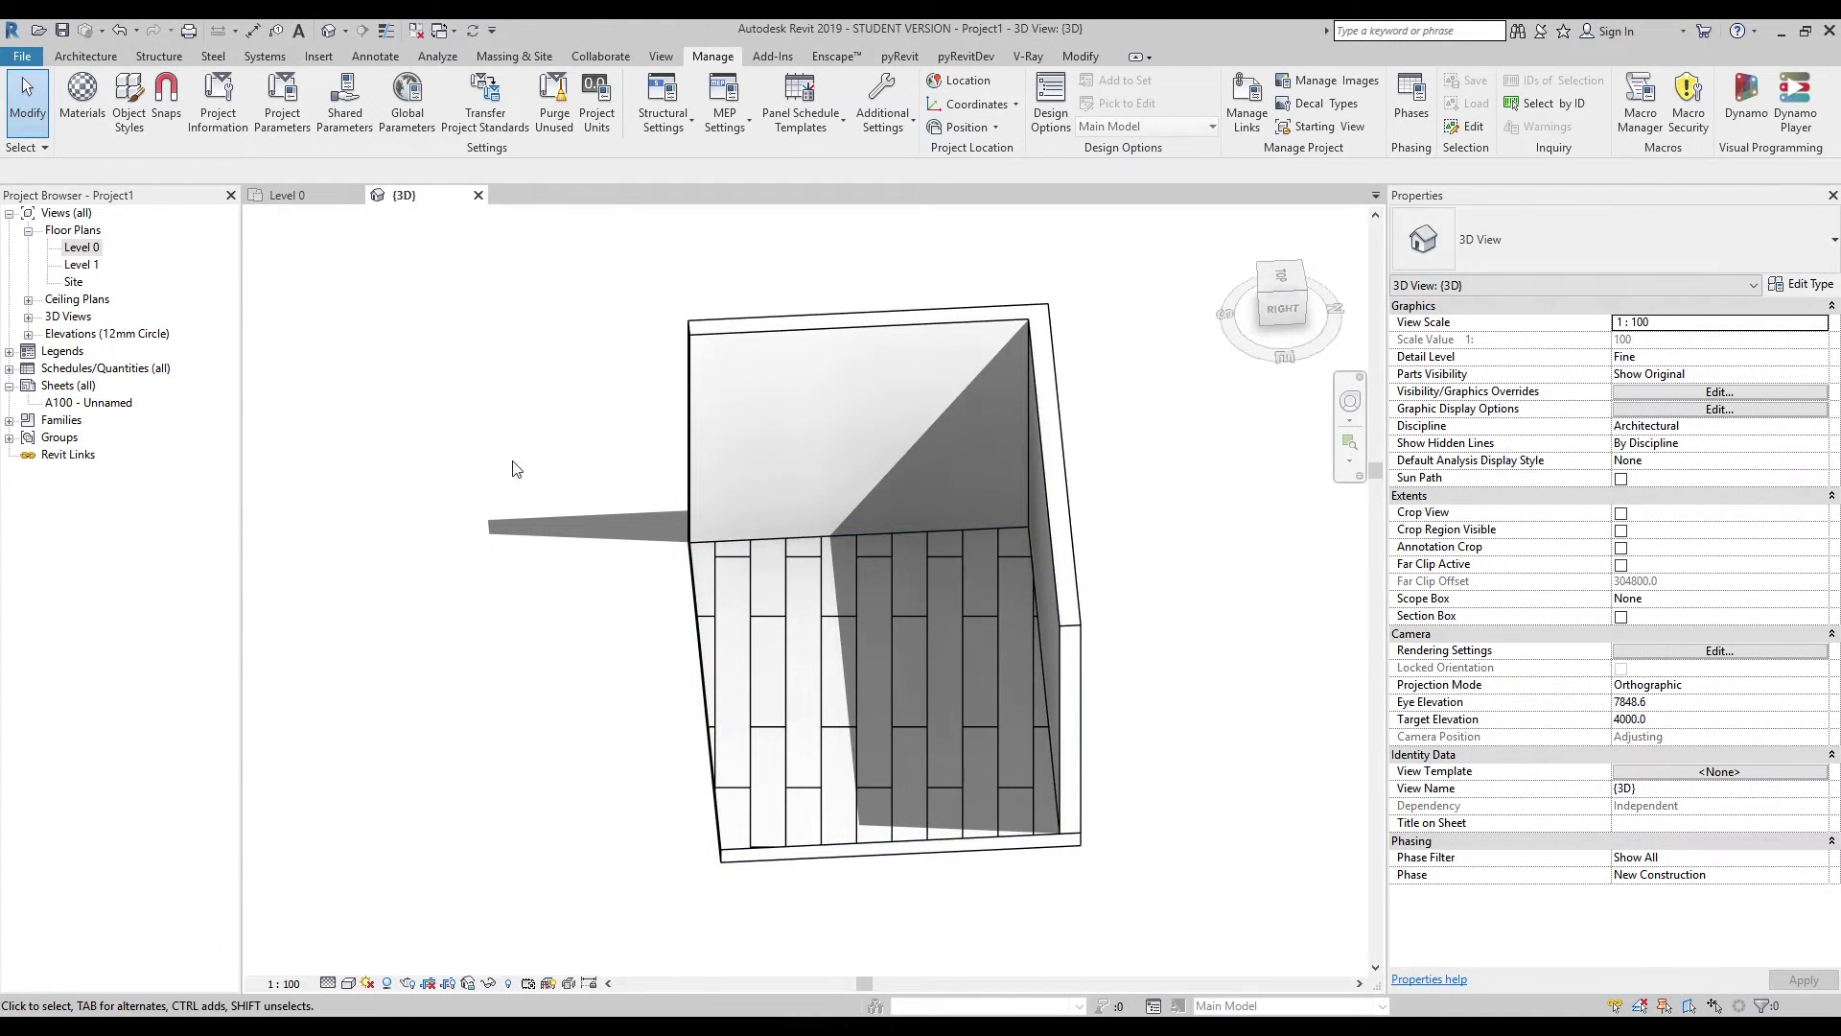
{"action": "left_click", "coordinate": [69, 115]}
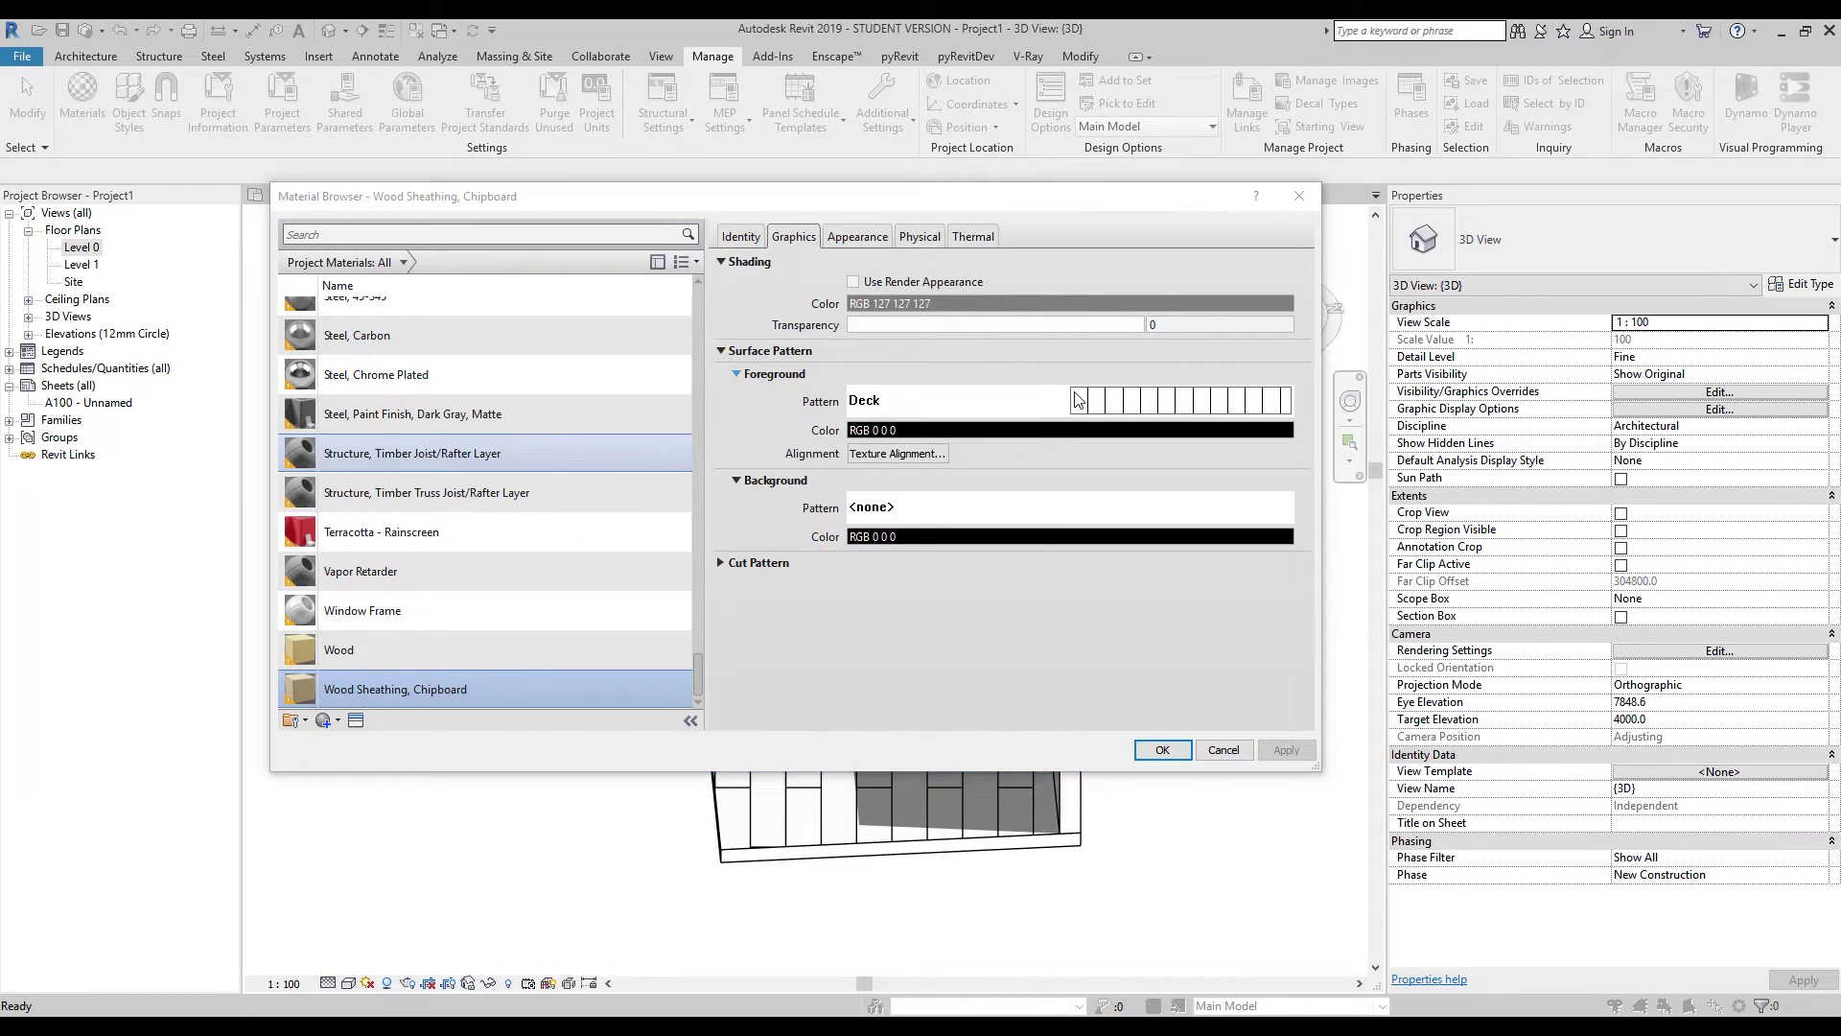
{"action": "left_click", "coordinate": [1082, 401]}
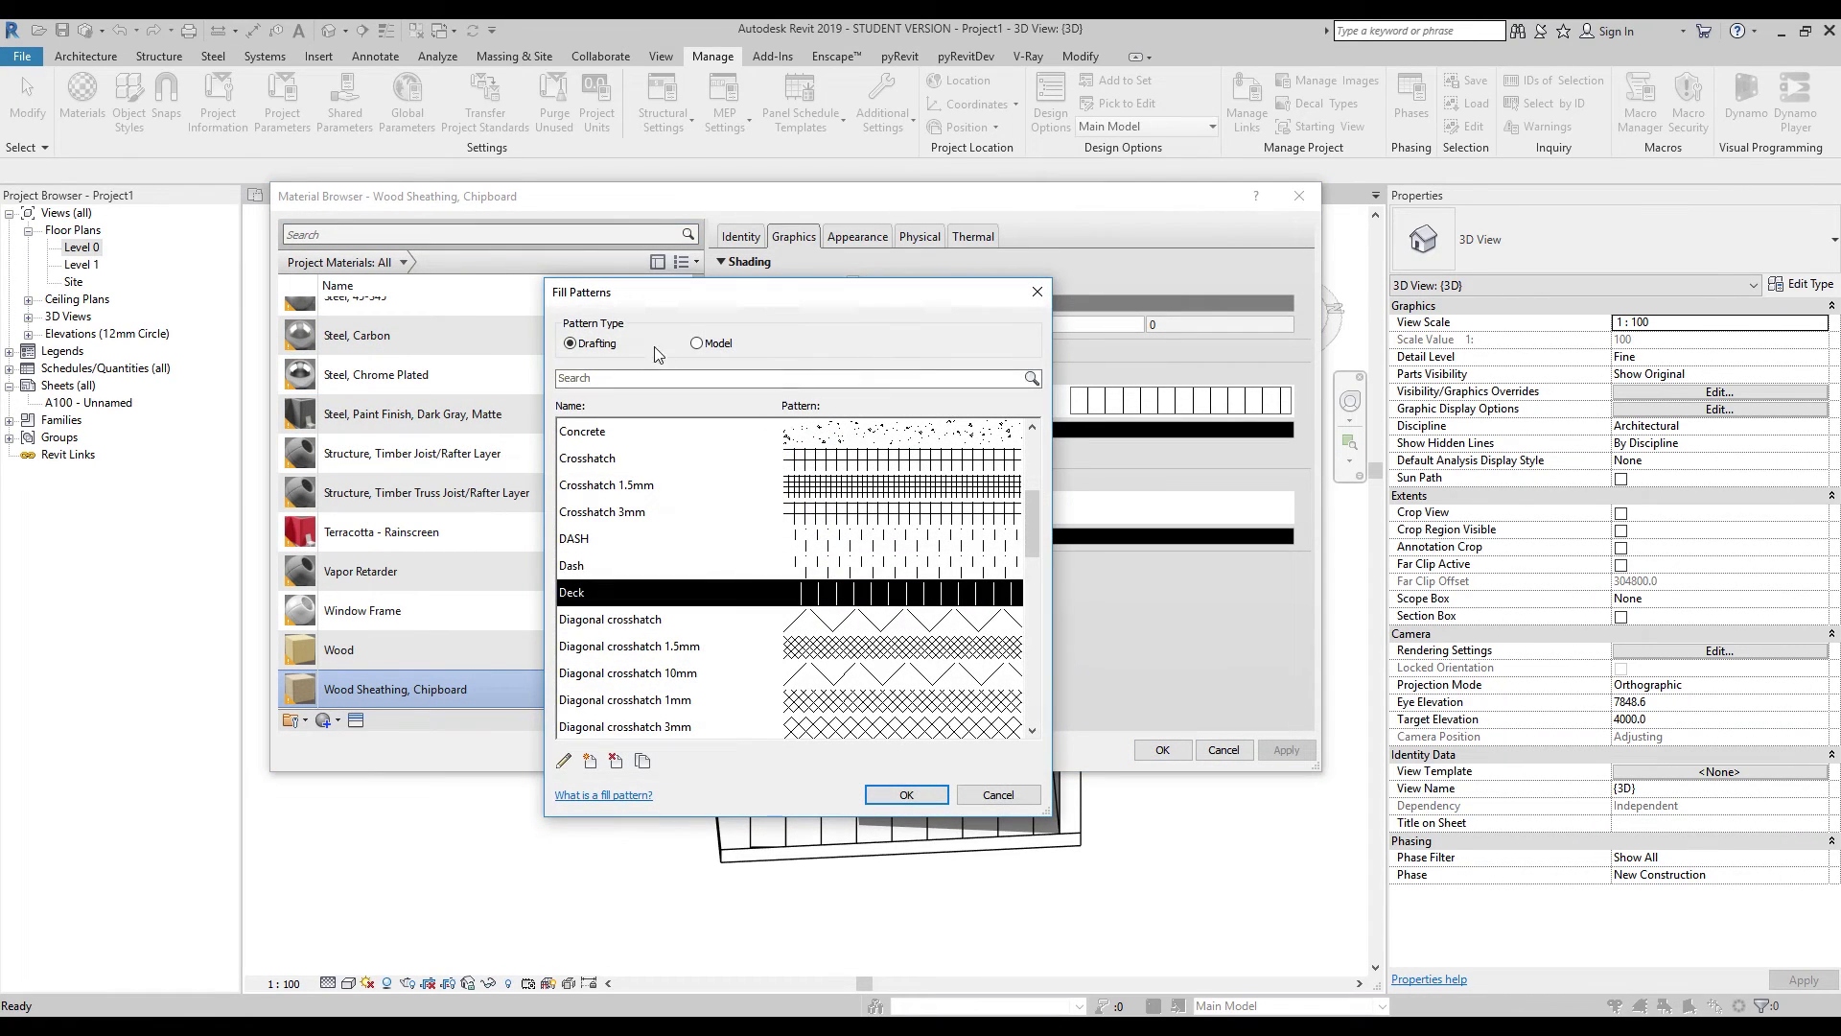
{"action": "left_click", "coordinate": [696, 343]}
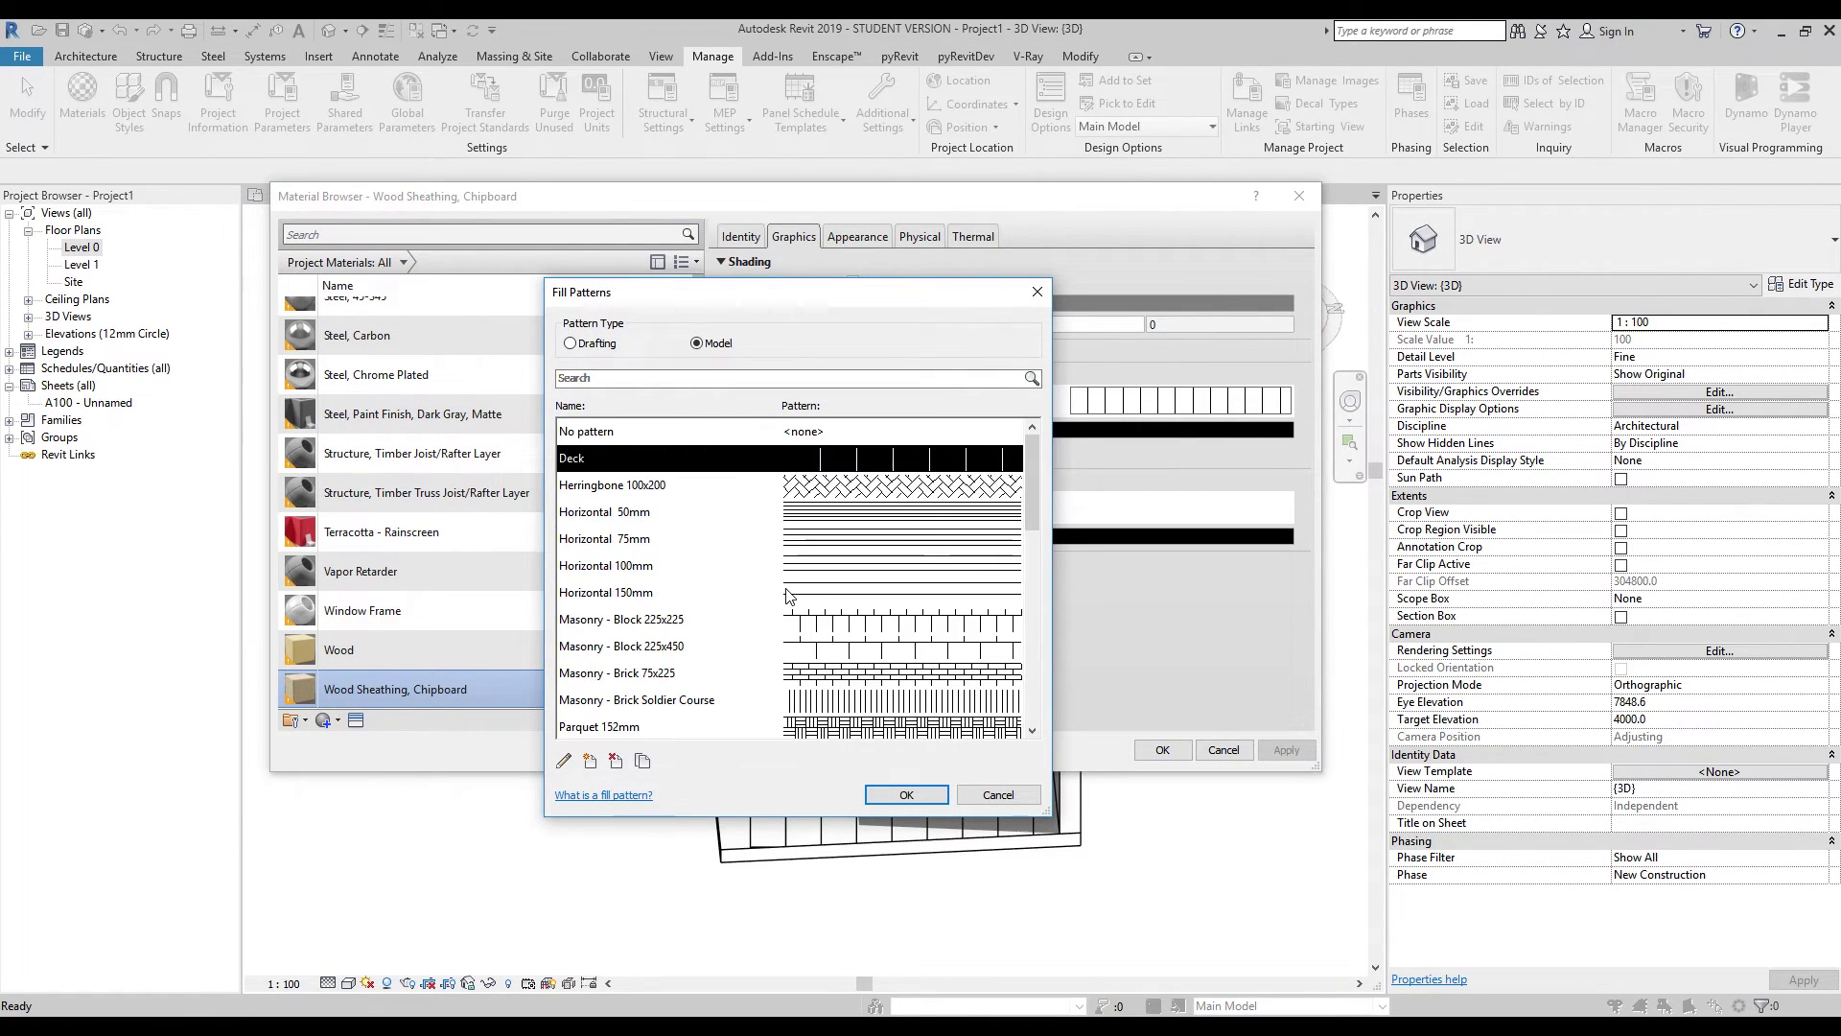
{"action": "left_click", "coordinate": [877, 795]}
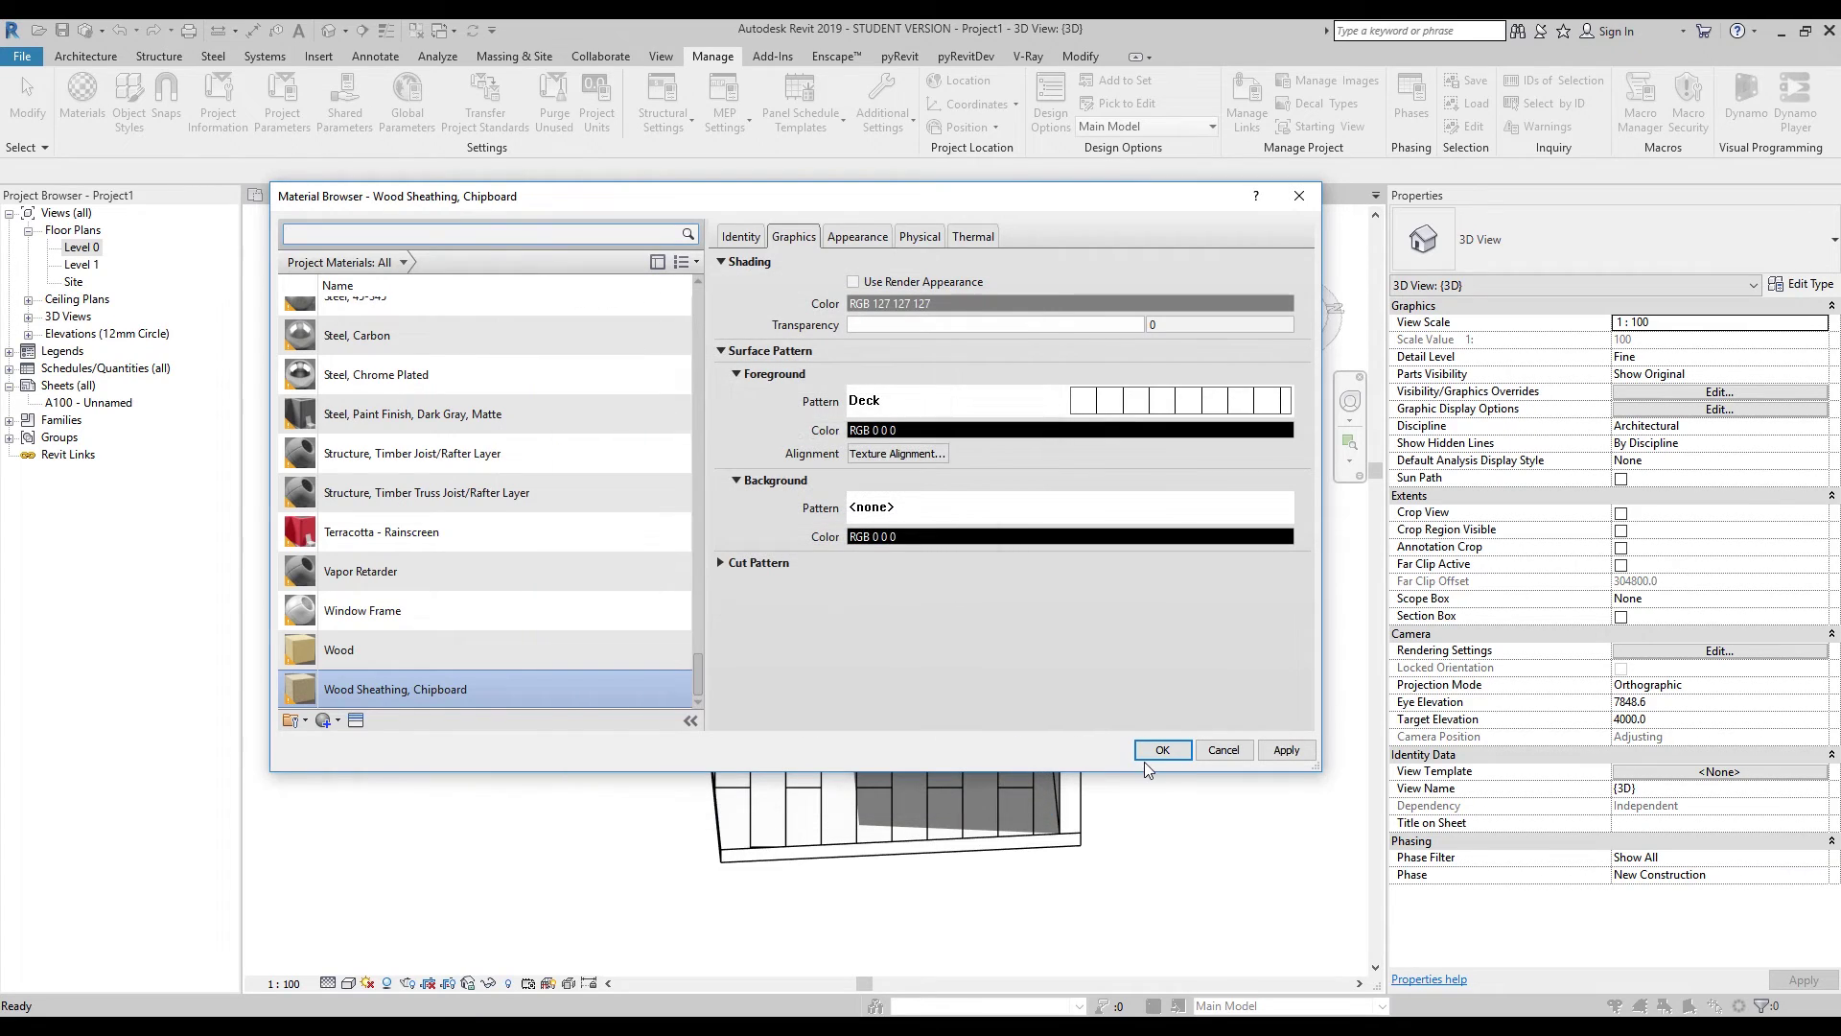
{"action": "left_click", "coordinate": [1160, 750]}
Shift the Deck surface pattern slightly across the timber floor by moving one of its plank lines.
{"action": "middle_click_drag", "start_coordinate": [804, 755], "coordinate": [810, 672], "text": "shift"}
{"action": "left_click", "coordinate": [809, 672]}
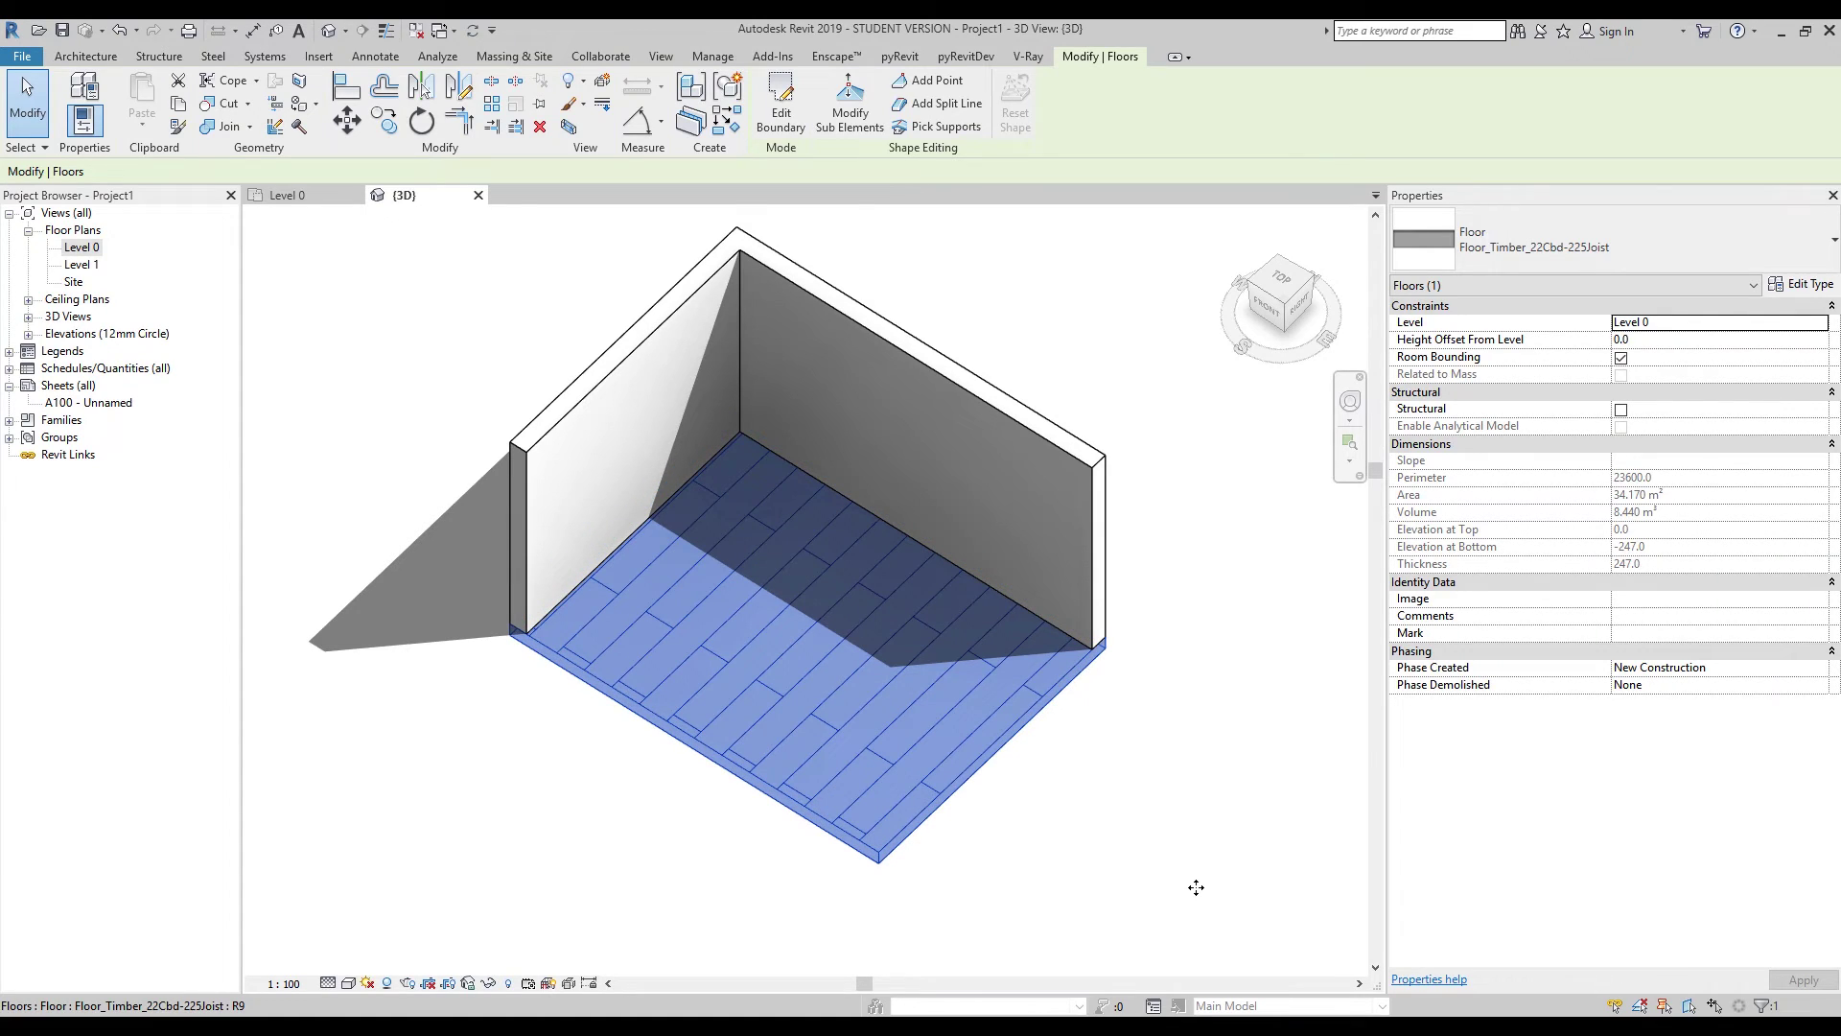
{"action": "key", "text": "Escape"}
{"action": "left_click", "coordinate": [866, 757]}
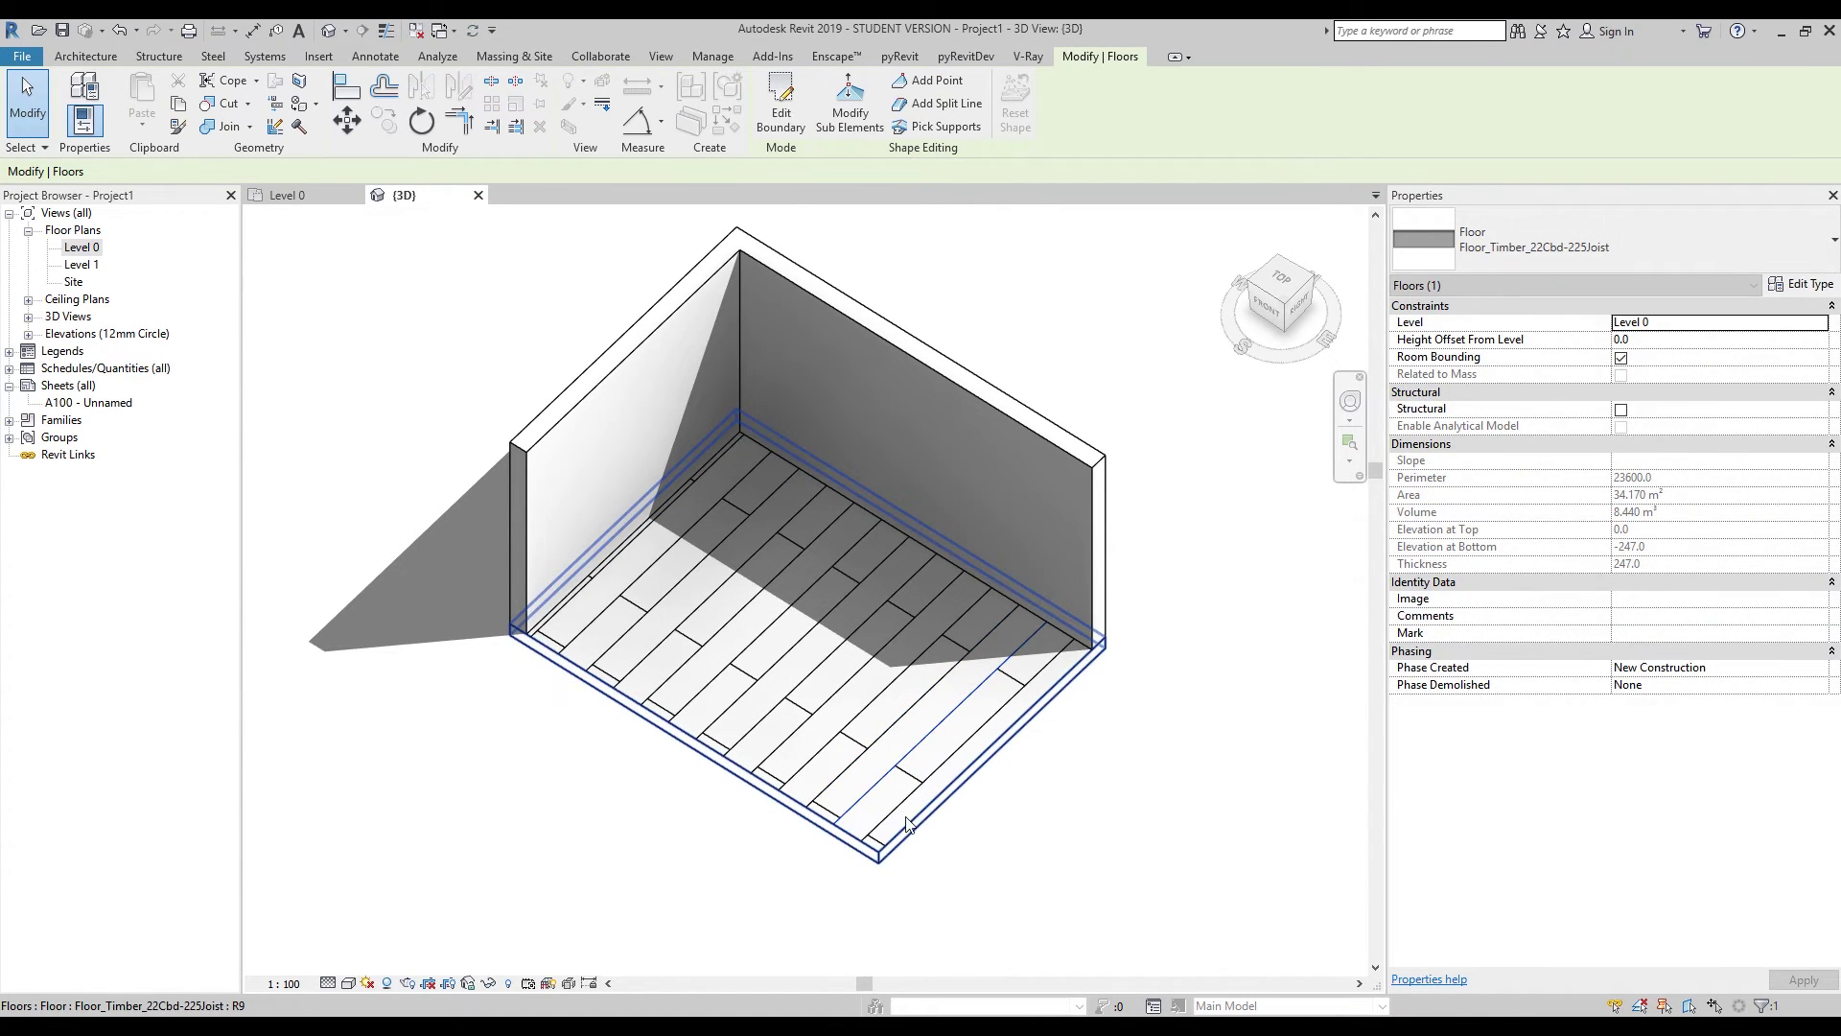
{"action": "left_click_drag", "start_coordinate": [887, 775], "coordinate": [814, 745]}
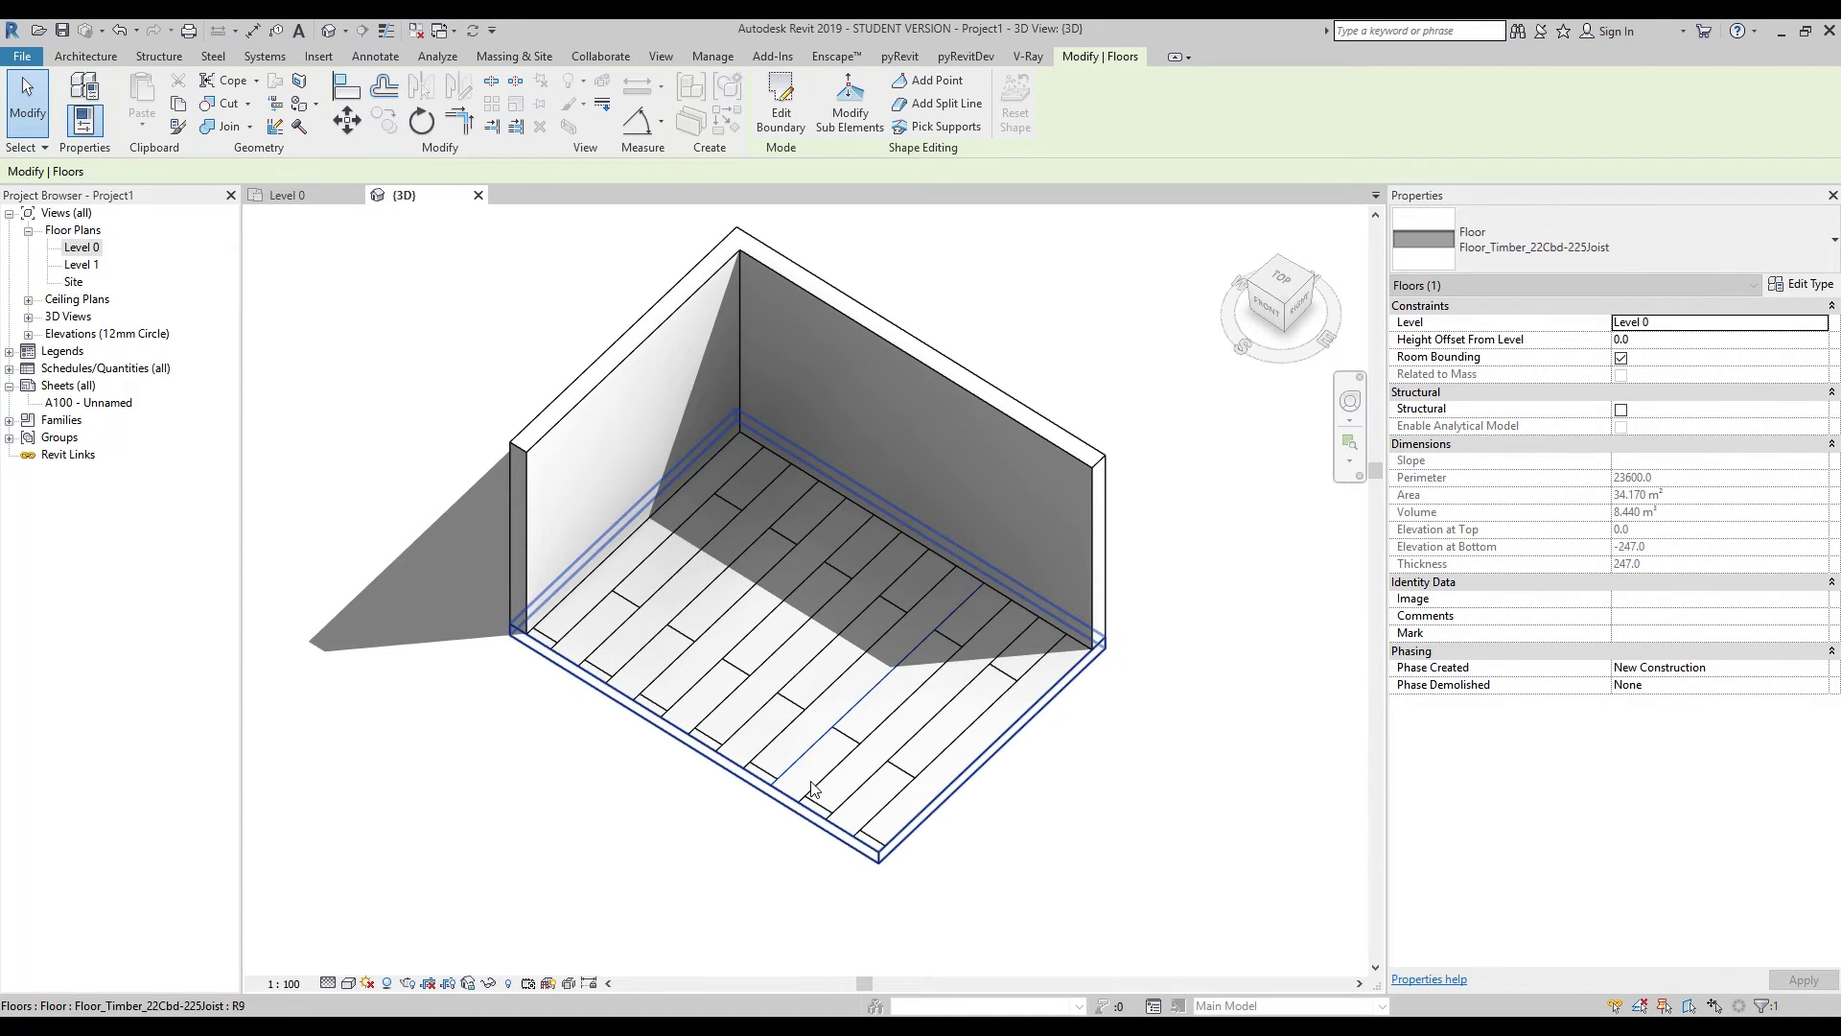
{"action": "scroll", "coordinate": [813, 815], "scroll_direction": "up", "scroll_amount": 3}
{"action": "key", "text": "Escape"}
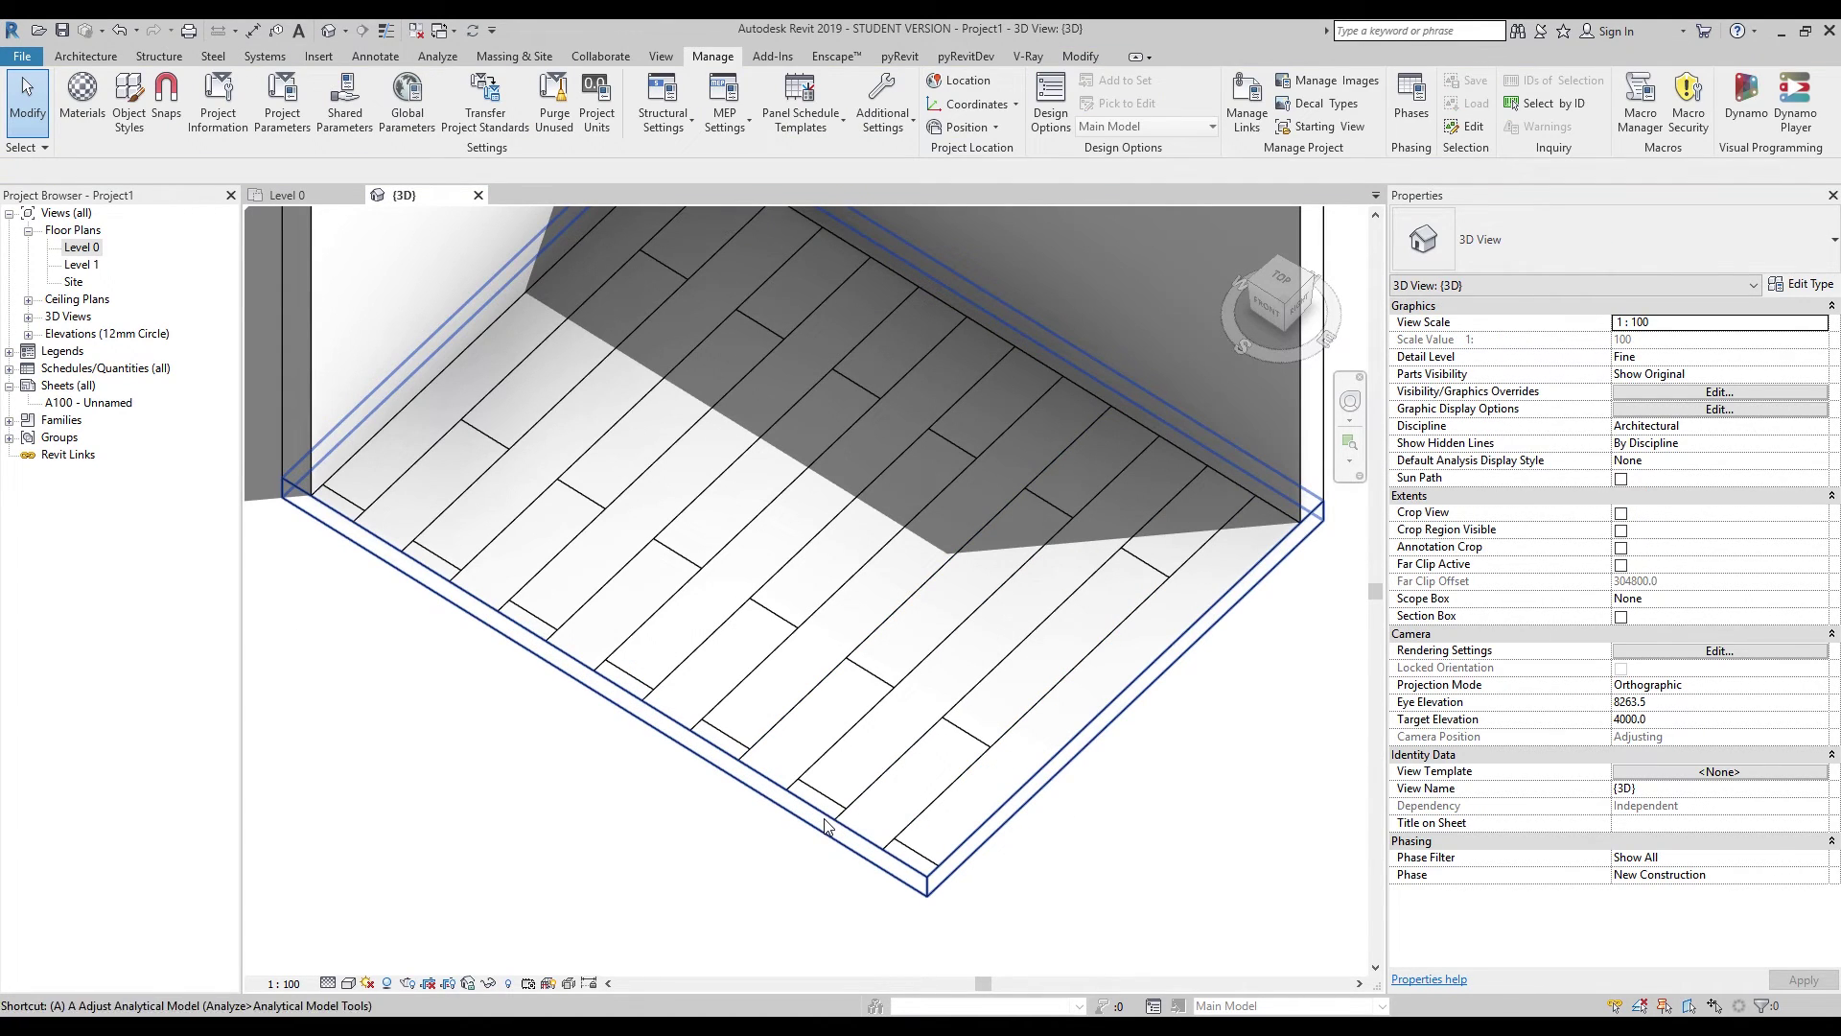
Align the Deck pattern's short plank joints with the timber floor's open front edge.
{"action": "key", "text": "a"}
{"action": "key", "text": "l"}
{"action": "key", "text": "Escape"}
{"action": "key", "text": "a"}
{"action": "key", "text": "l"}
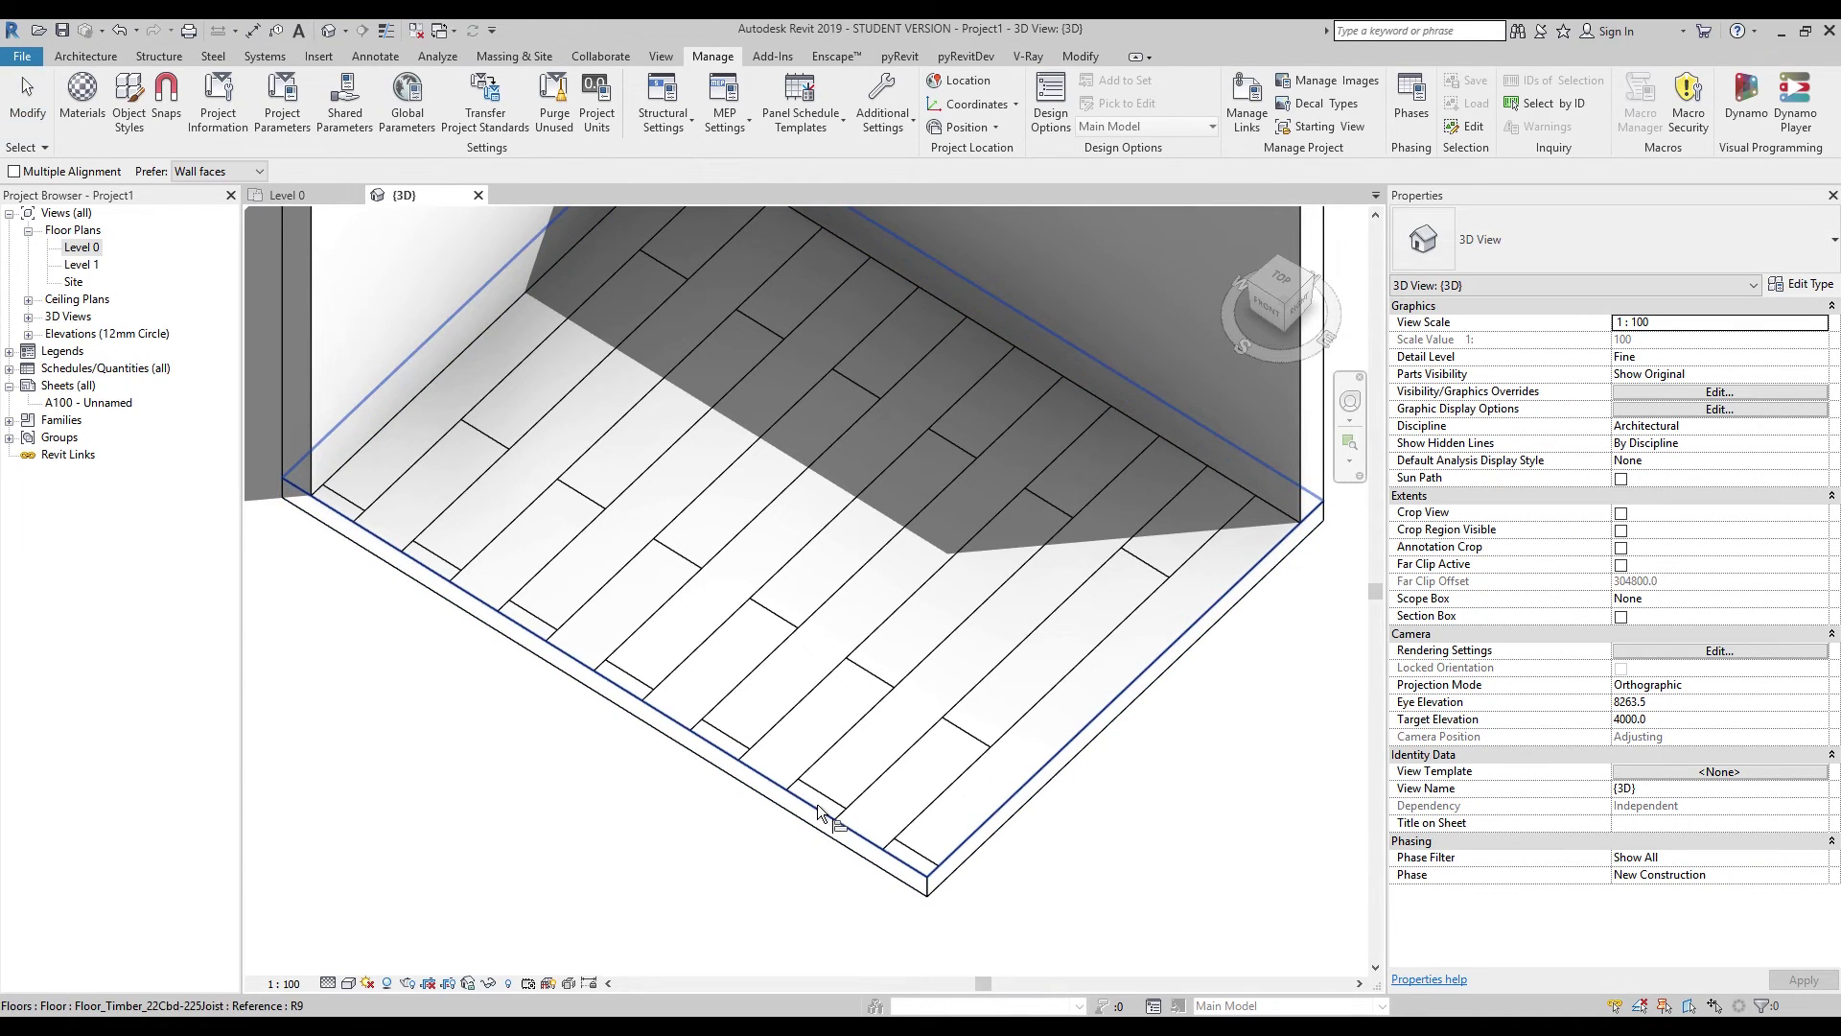
{"action": "left_click", "coordinate": [820, 812]}
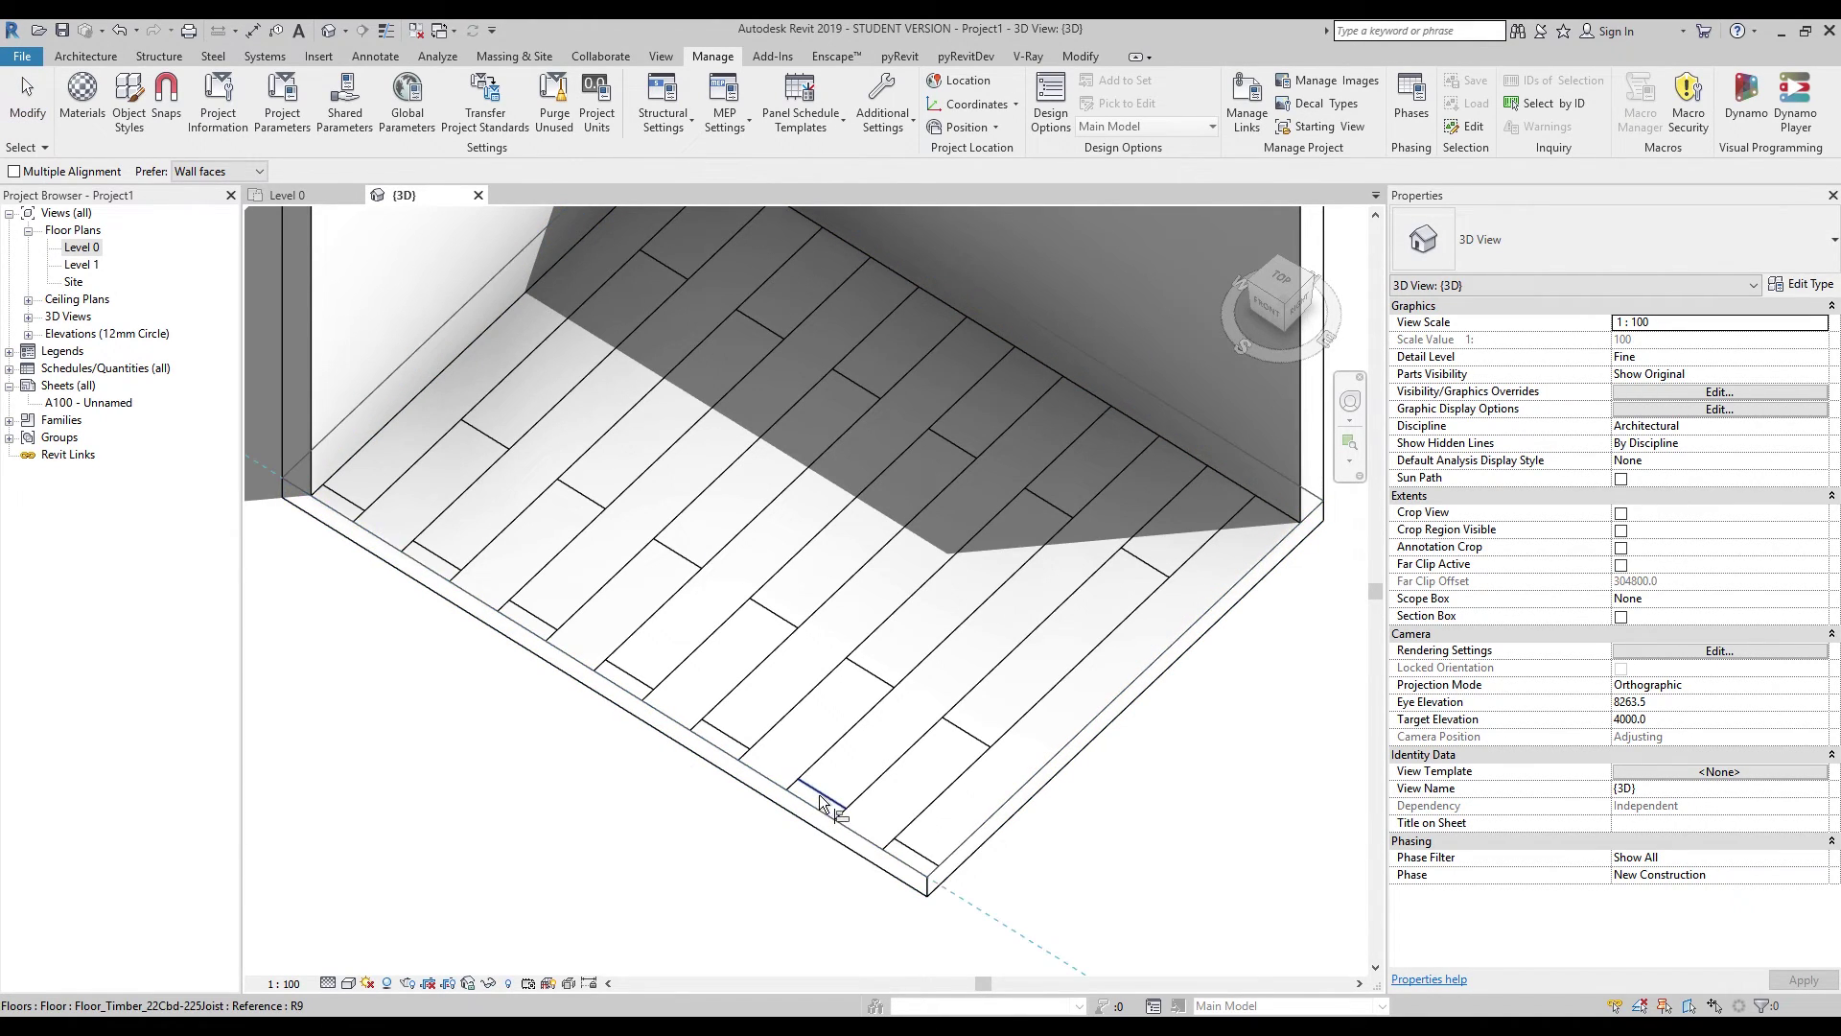
{"action": "scroll", "coordinate": [959, 818], "scroll_direction": "down", "scroll_amount": 3}
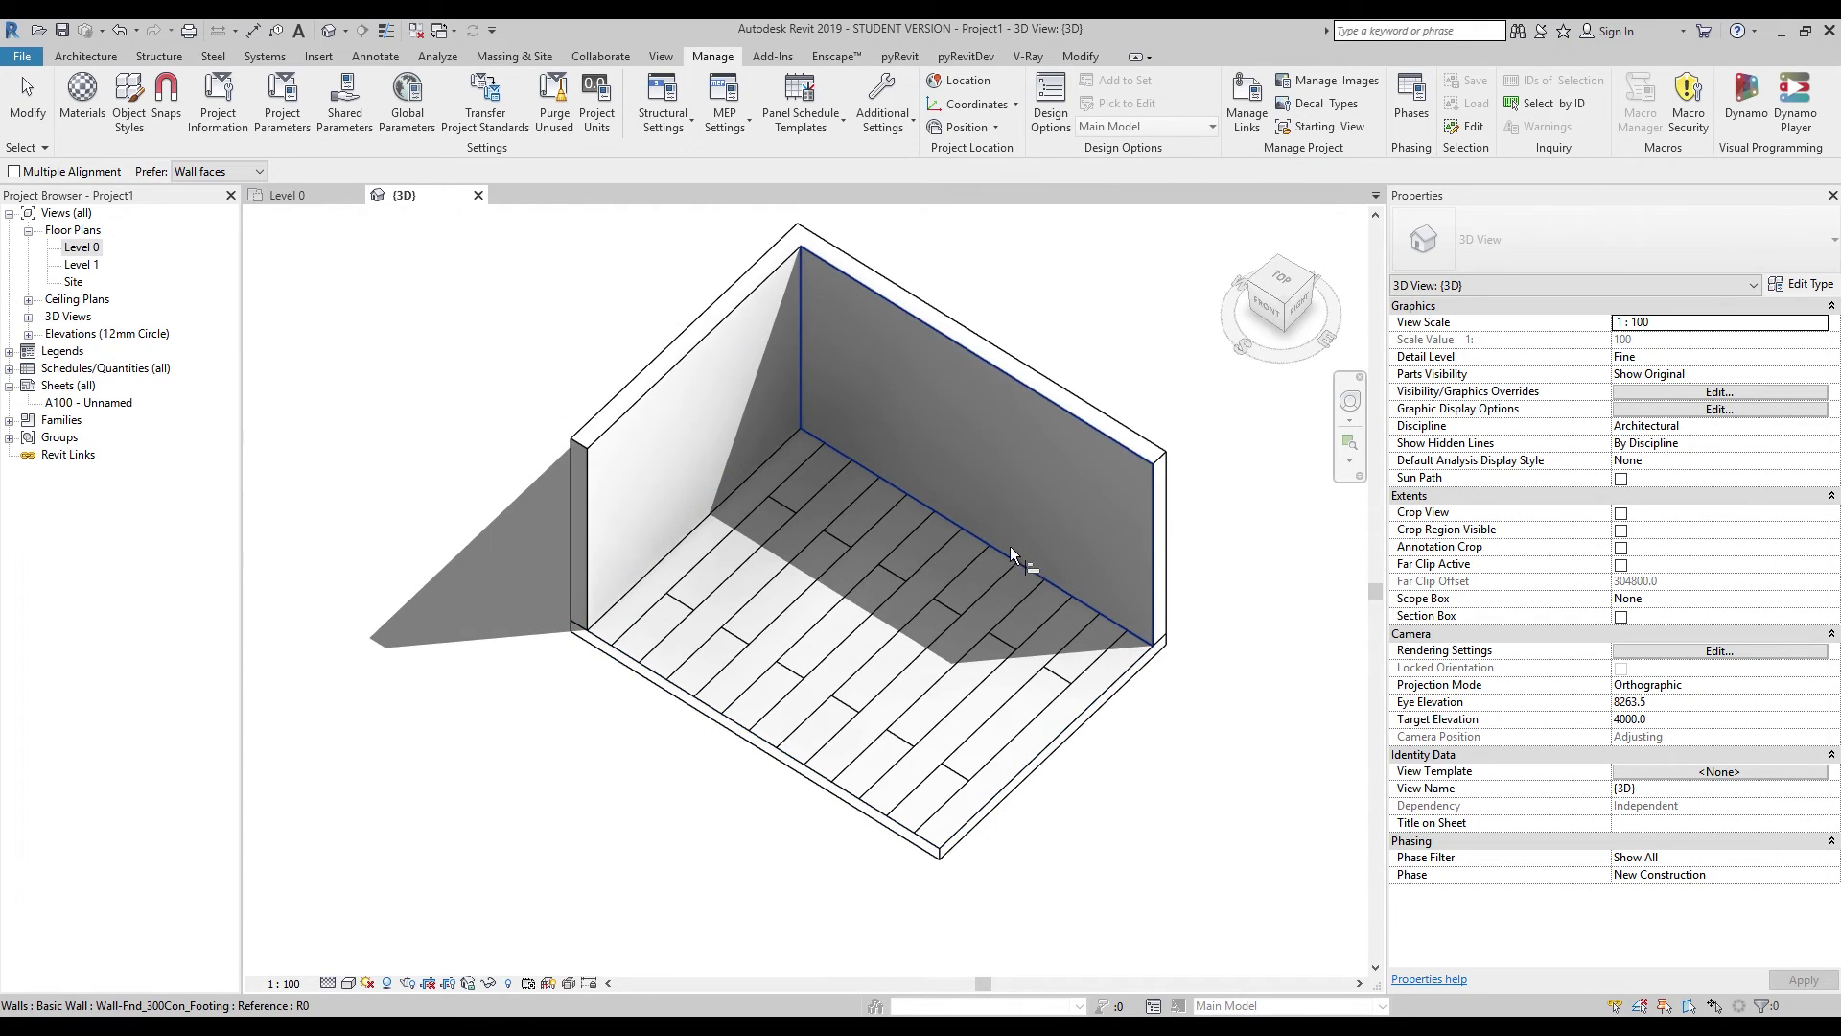
{"action": "key", "text": "Escape"}
{"action": "key", "text": "Escape"}
Shift the Wood Sheathing, Chipboard render appearance rightward relative to its Deck surface pattern and accept the material change.
{"action": "scroll", "coordinate": [901, 718], "scroll_direction": "up", "scroll_amount": 1}
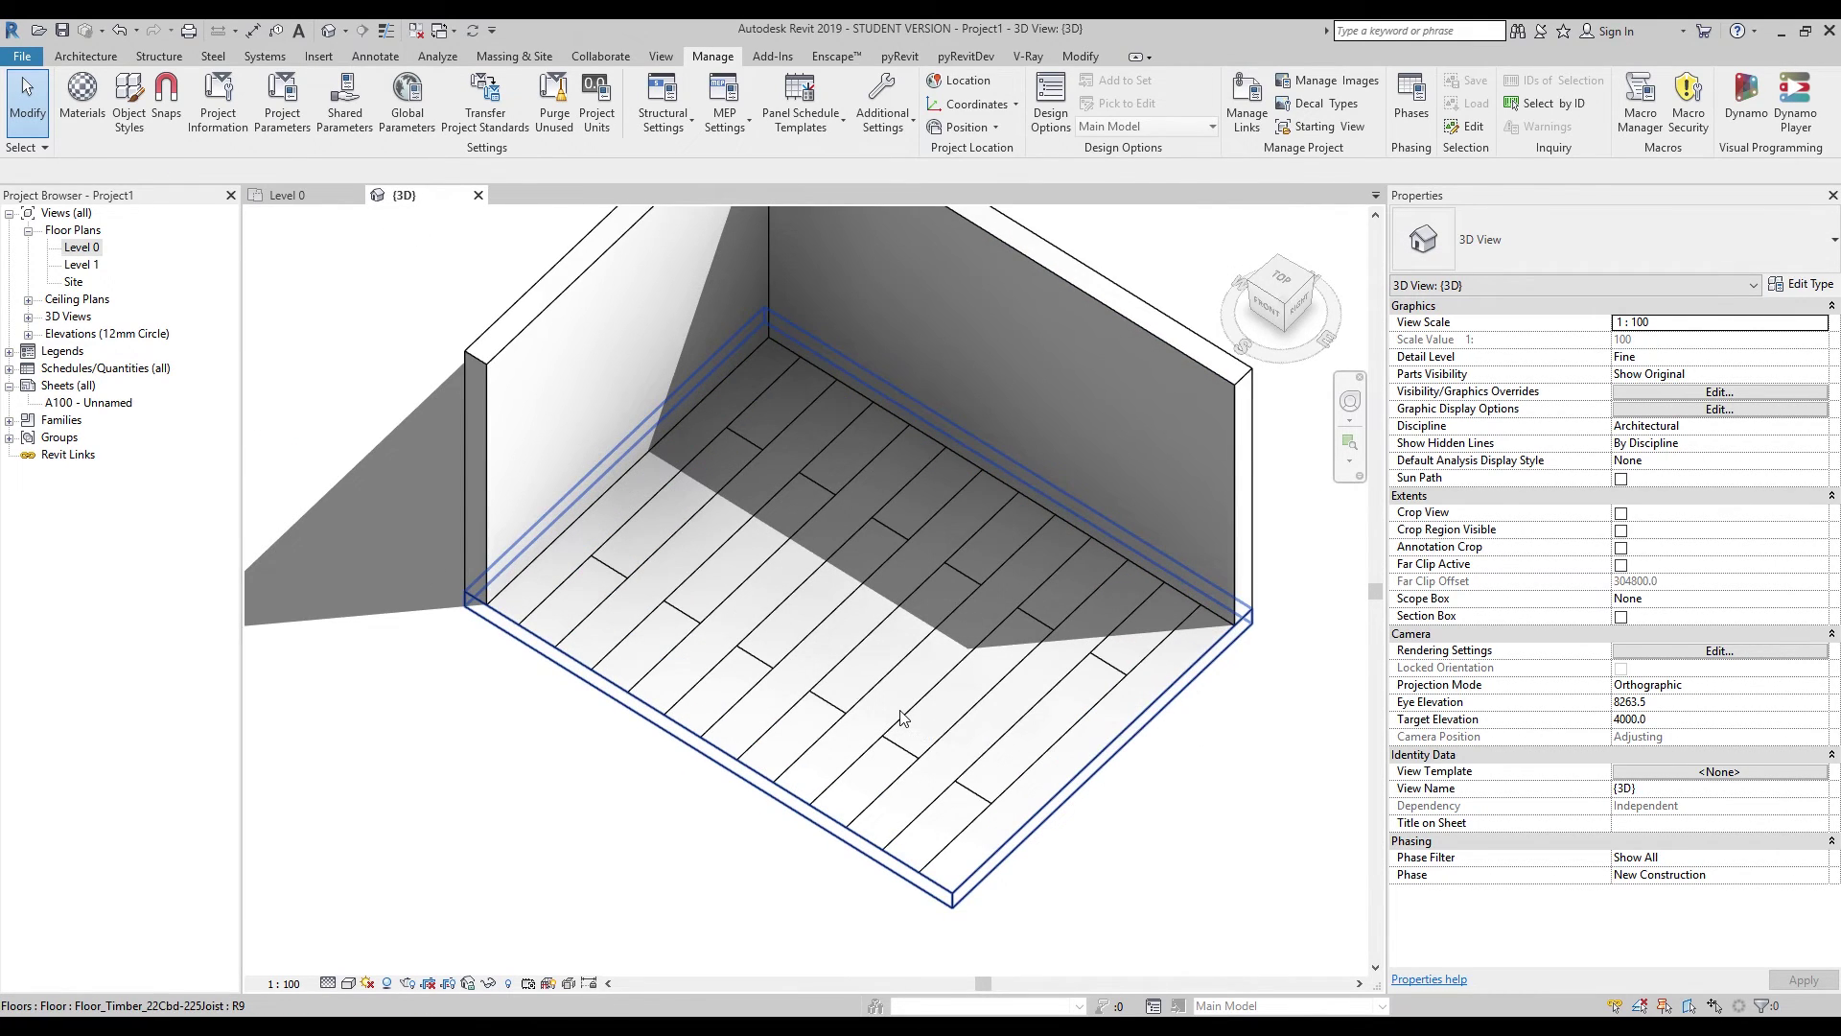
{"action": "scroll", "coordinate": [902, 717], "scroll_direction": "up", "scroll_amount": 1}
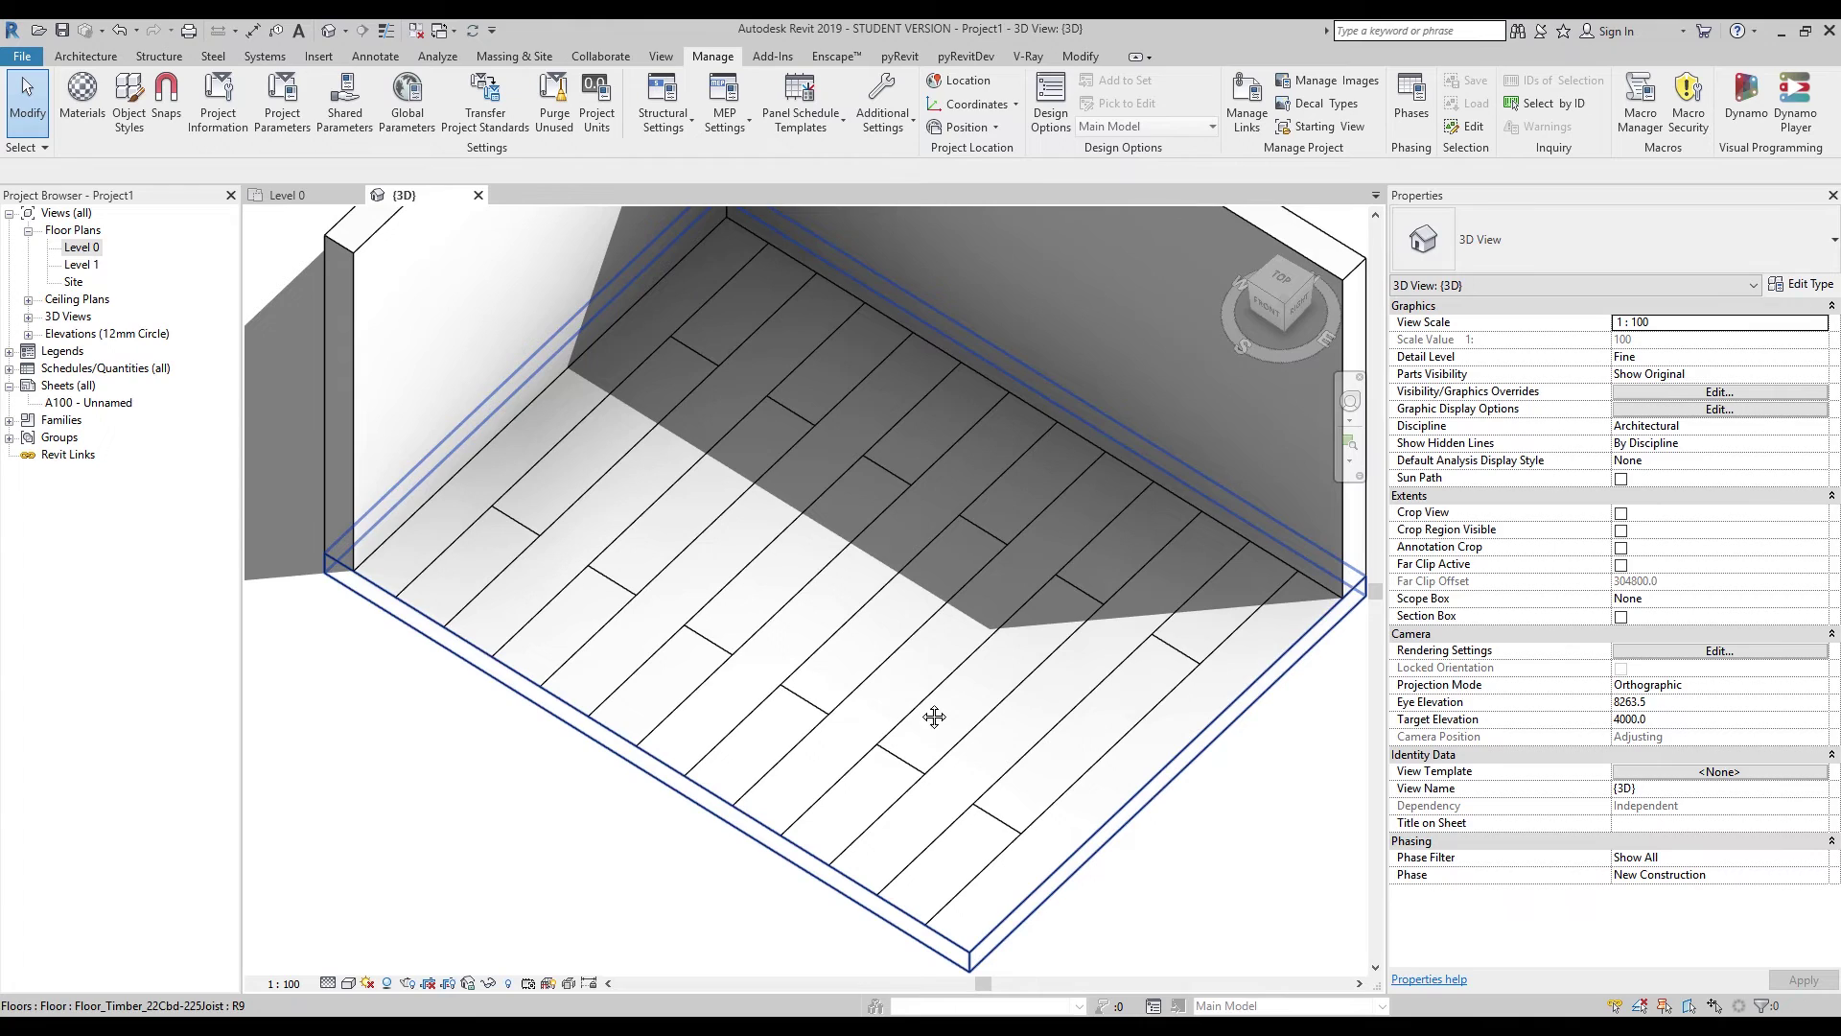
{"action": "middle_click_drag", "start_coordinate": [952, 710], "coordinate": [861, 706]}
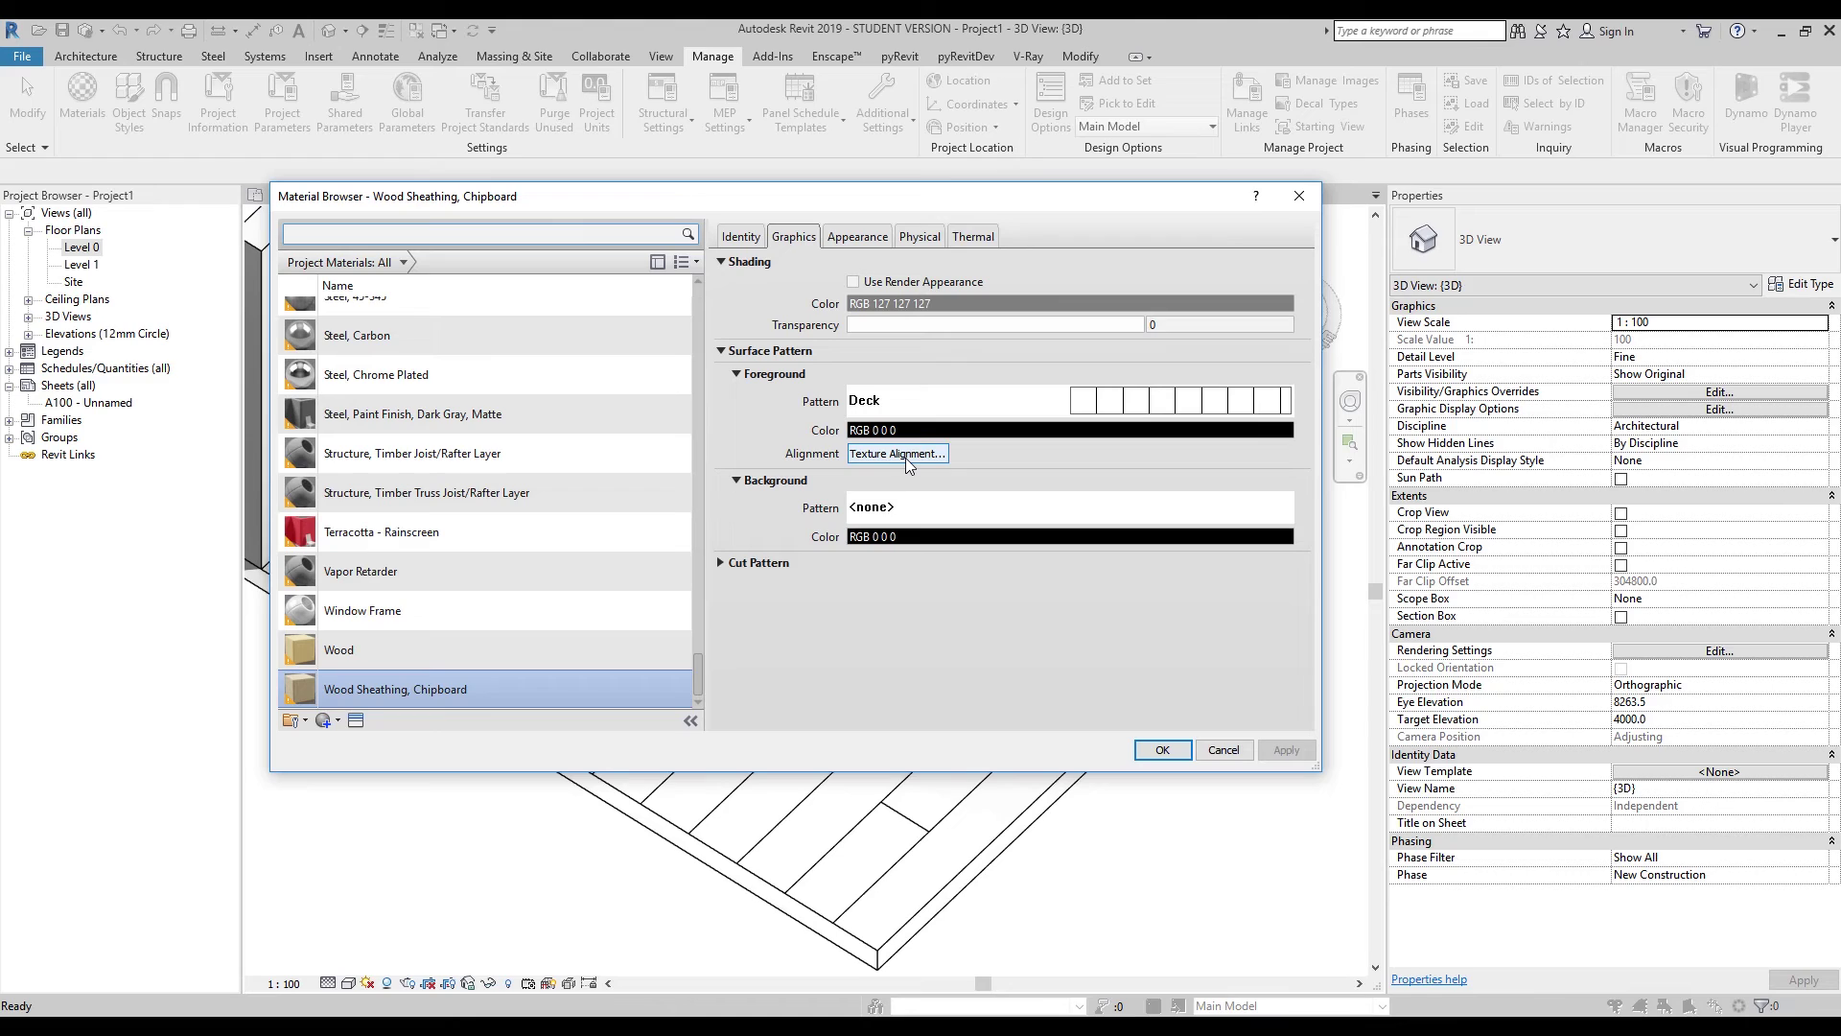
{"action": "left_click", "coordinate": [905, 455]}
{"action": "left_click", "coordinate": [924, 488]}
{"action": "left_click", "coordinate": [925, 488]}
{"action": "left_click", "coordinate": [927, 489]}
{"action": "left_click", "coordinate": [929, 489]}
{"action": "left_click", "coordinate": [928, 489]}
{"action": "left_click", "coordinate": [923, 493]}
{"action": "left_click", "coordinate": [920, 497]}
{"action": "left_click", "coordinate": [920, 498]}
{"action": "left_click", "coordinate": [920, 498]}
{"action": "left_click", "coordinate": [920, 495]}
{"action": "left_click", "coordinate": [920, 494]}
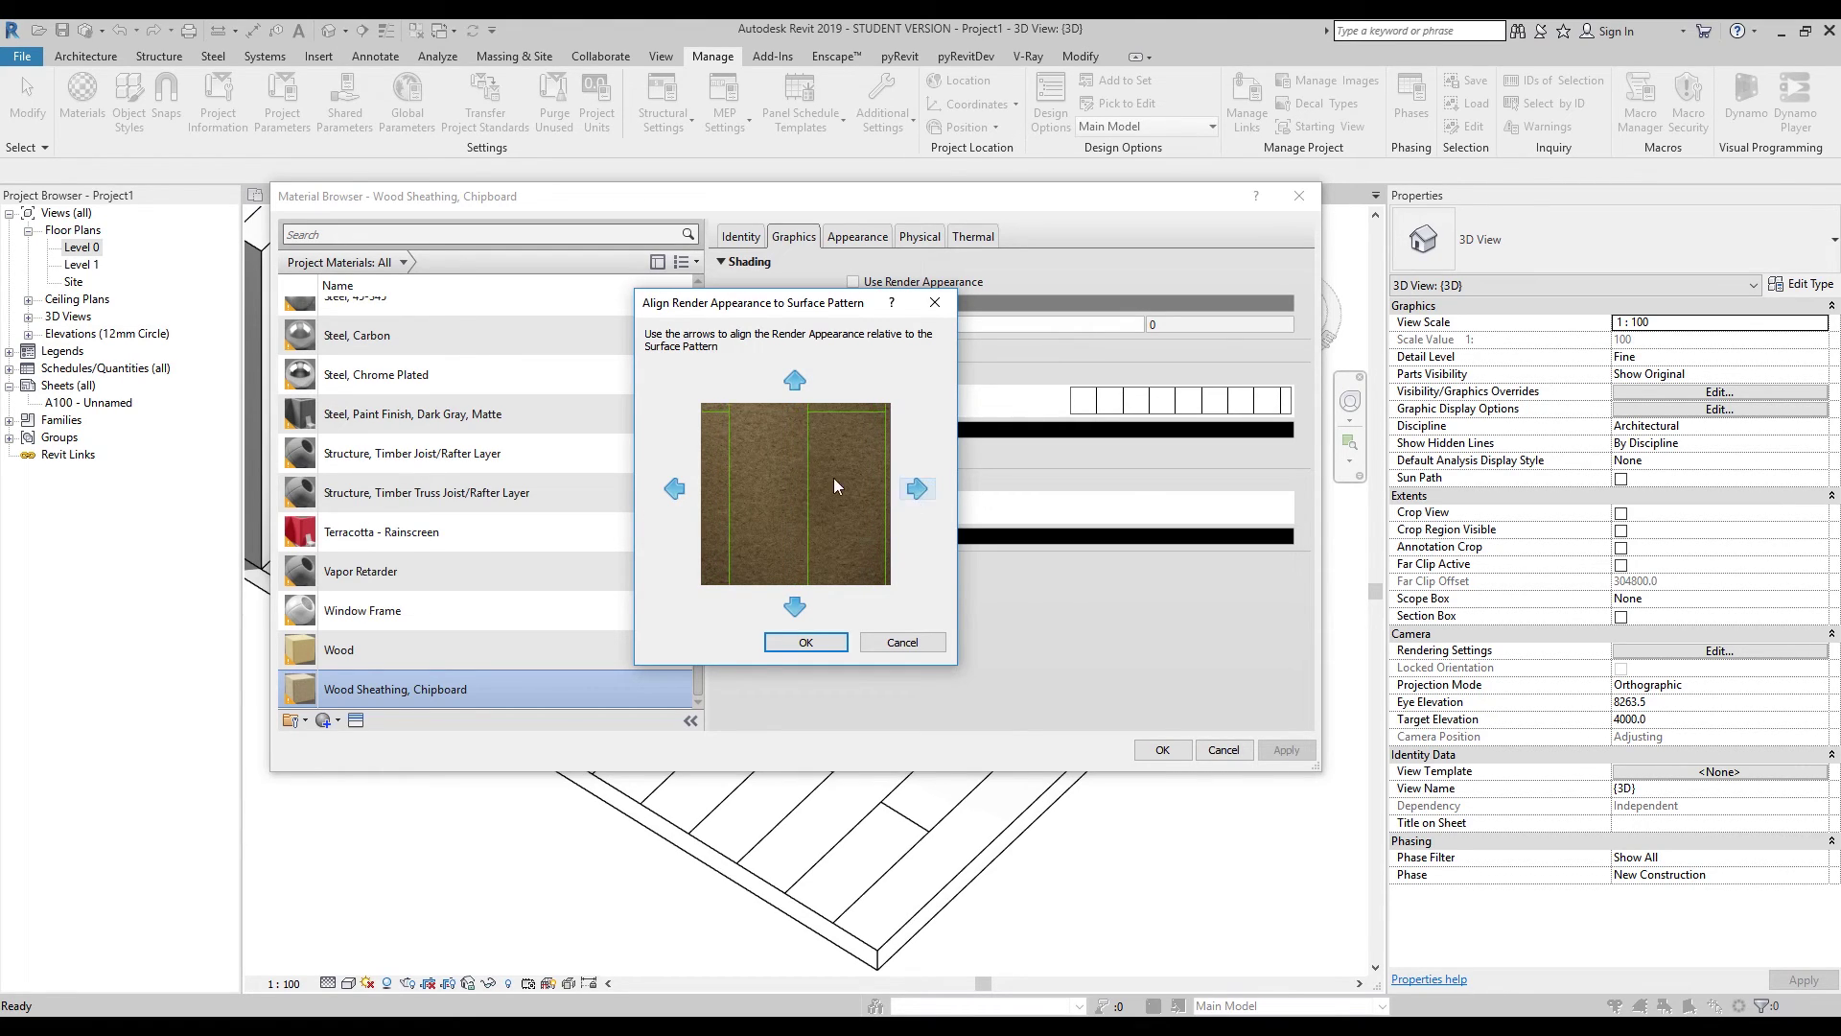
{"action": "left_click", "coordinate": [921, 495]}
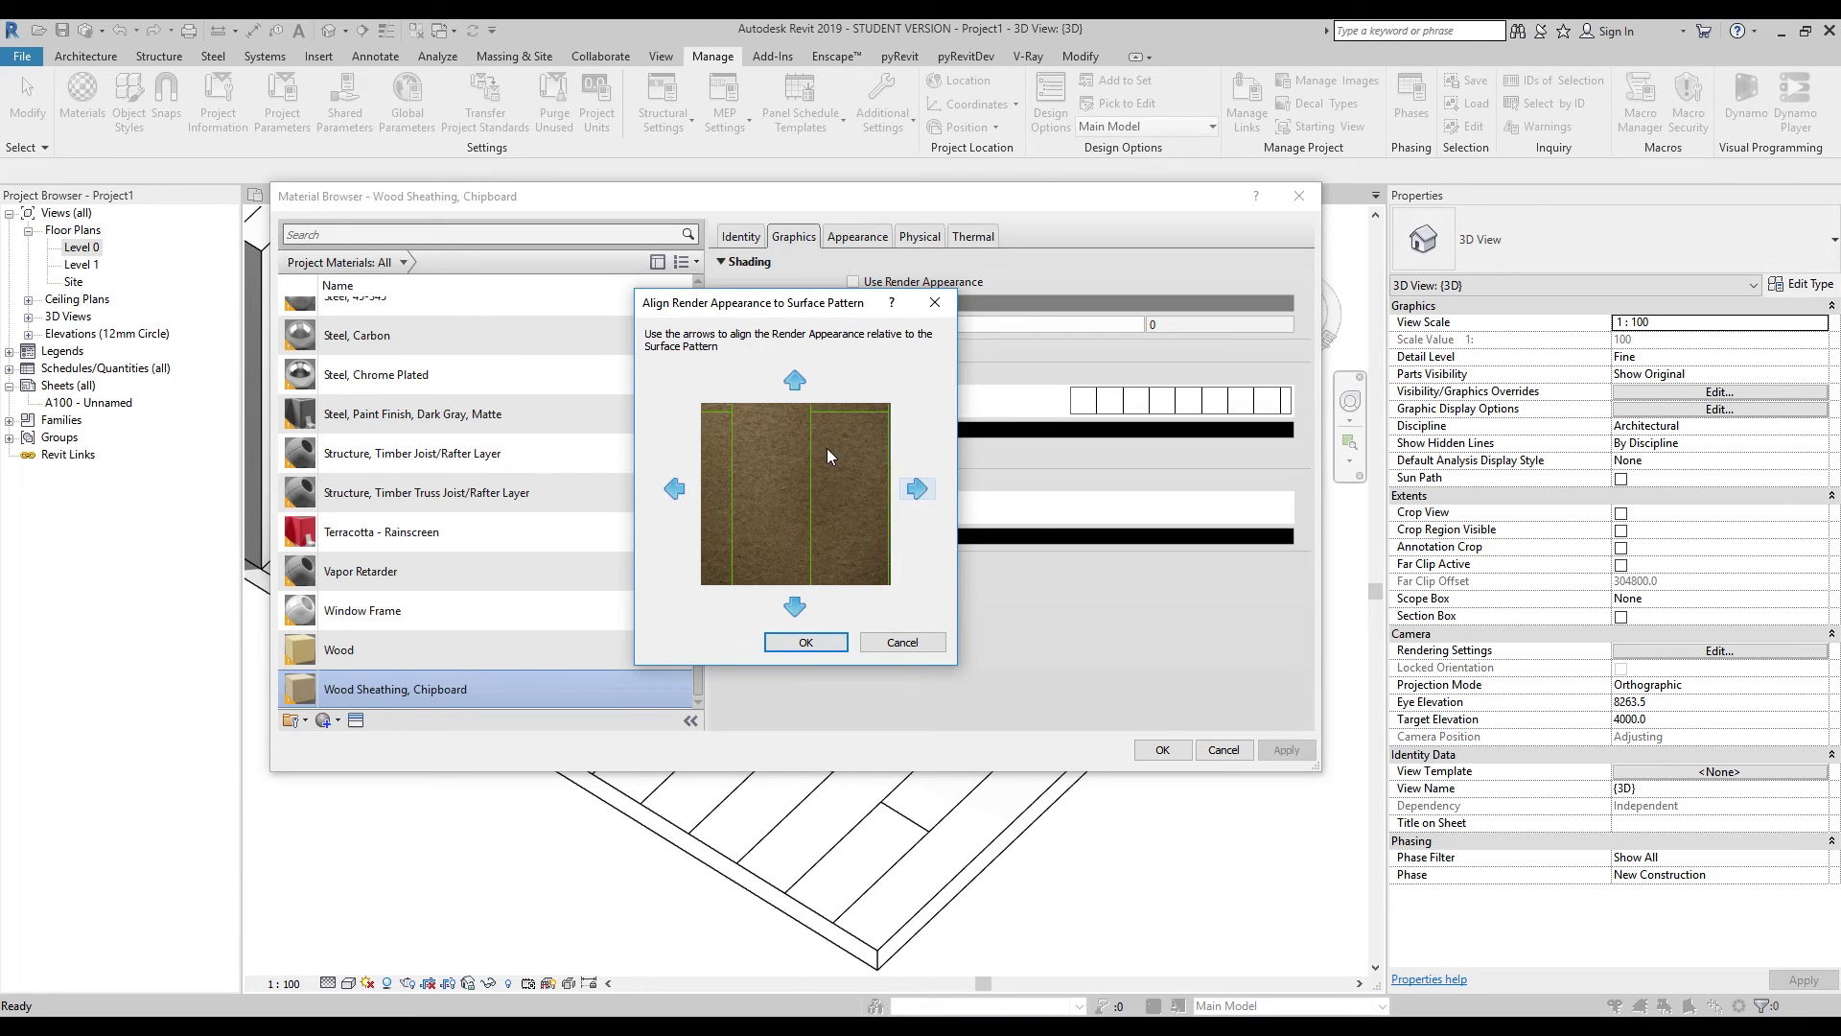
{"action": "left_click", "coordinate": [833, 643]}
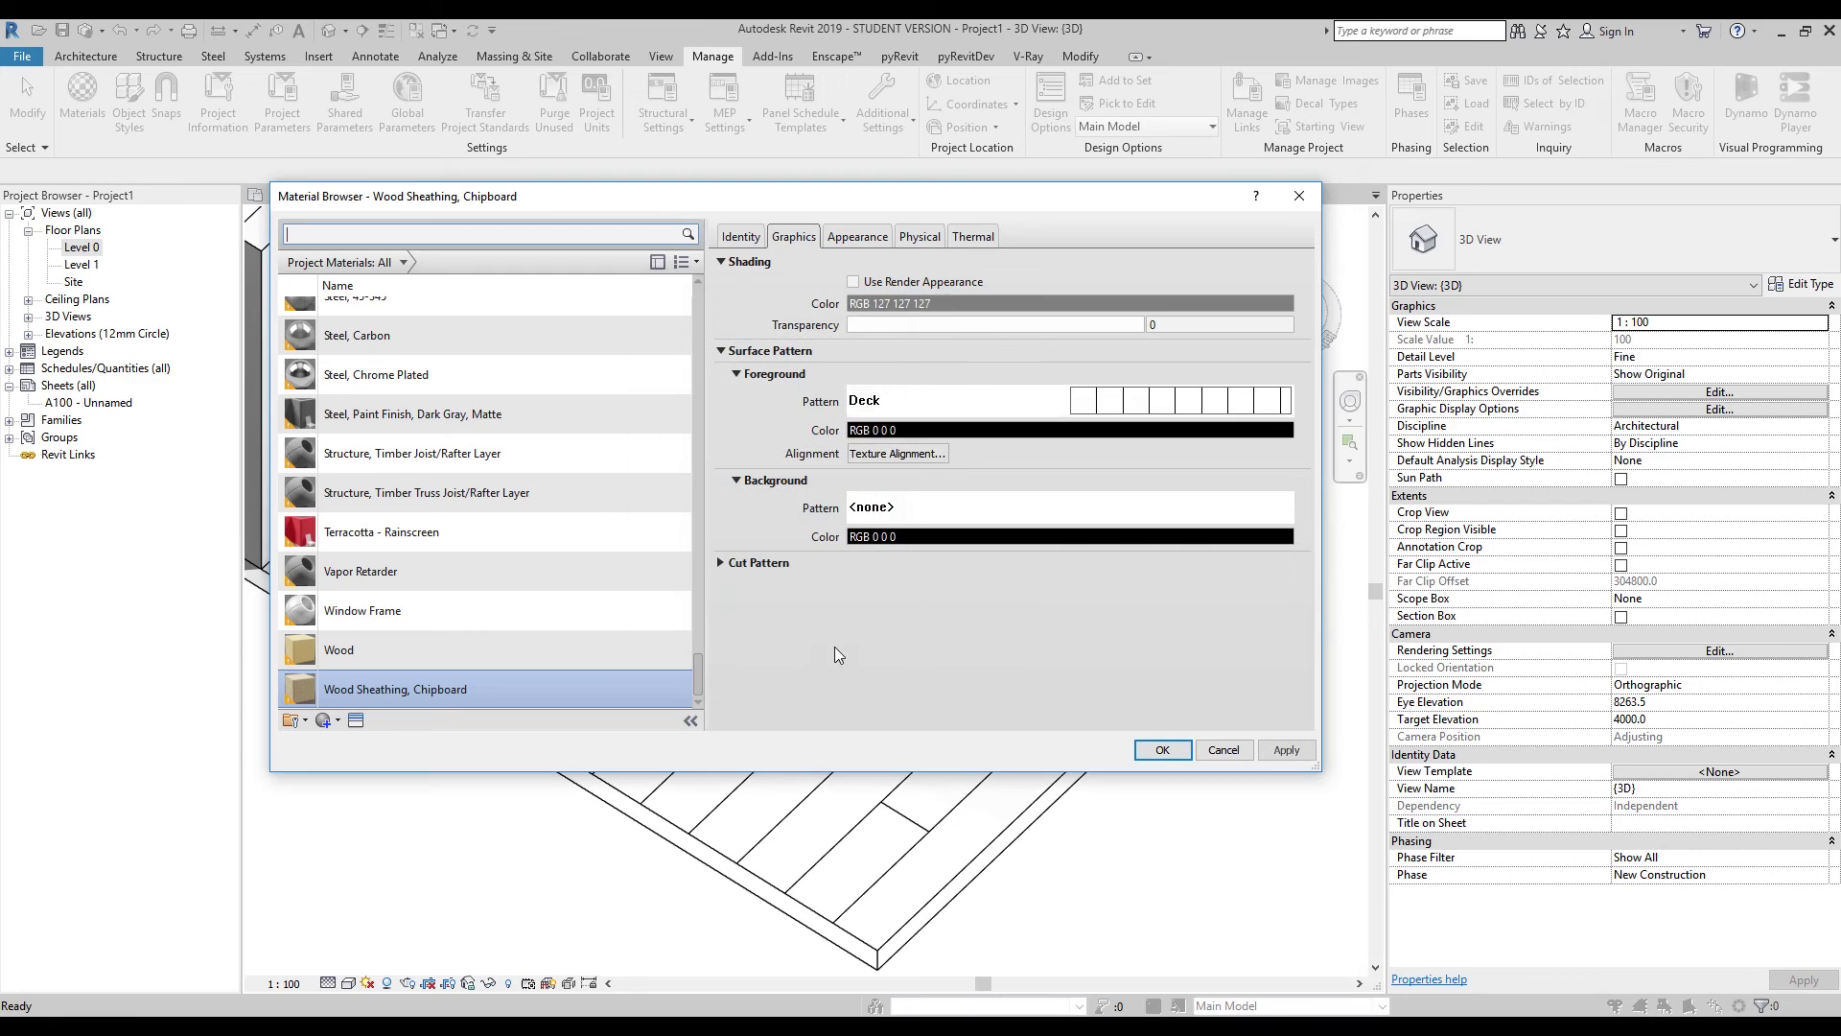
{"action": "left_click", "coordinate": [1159, 749]}
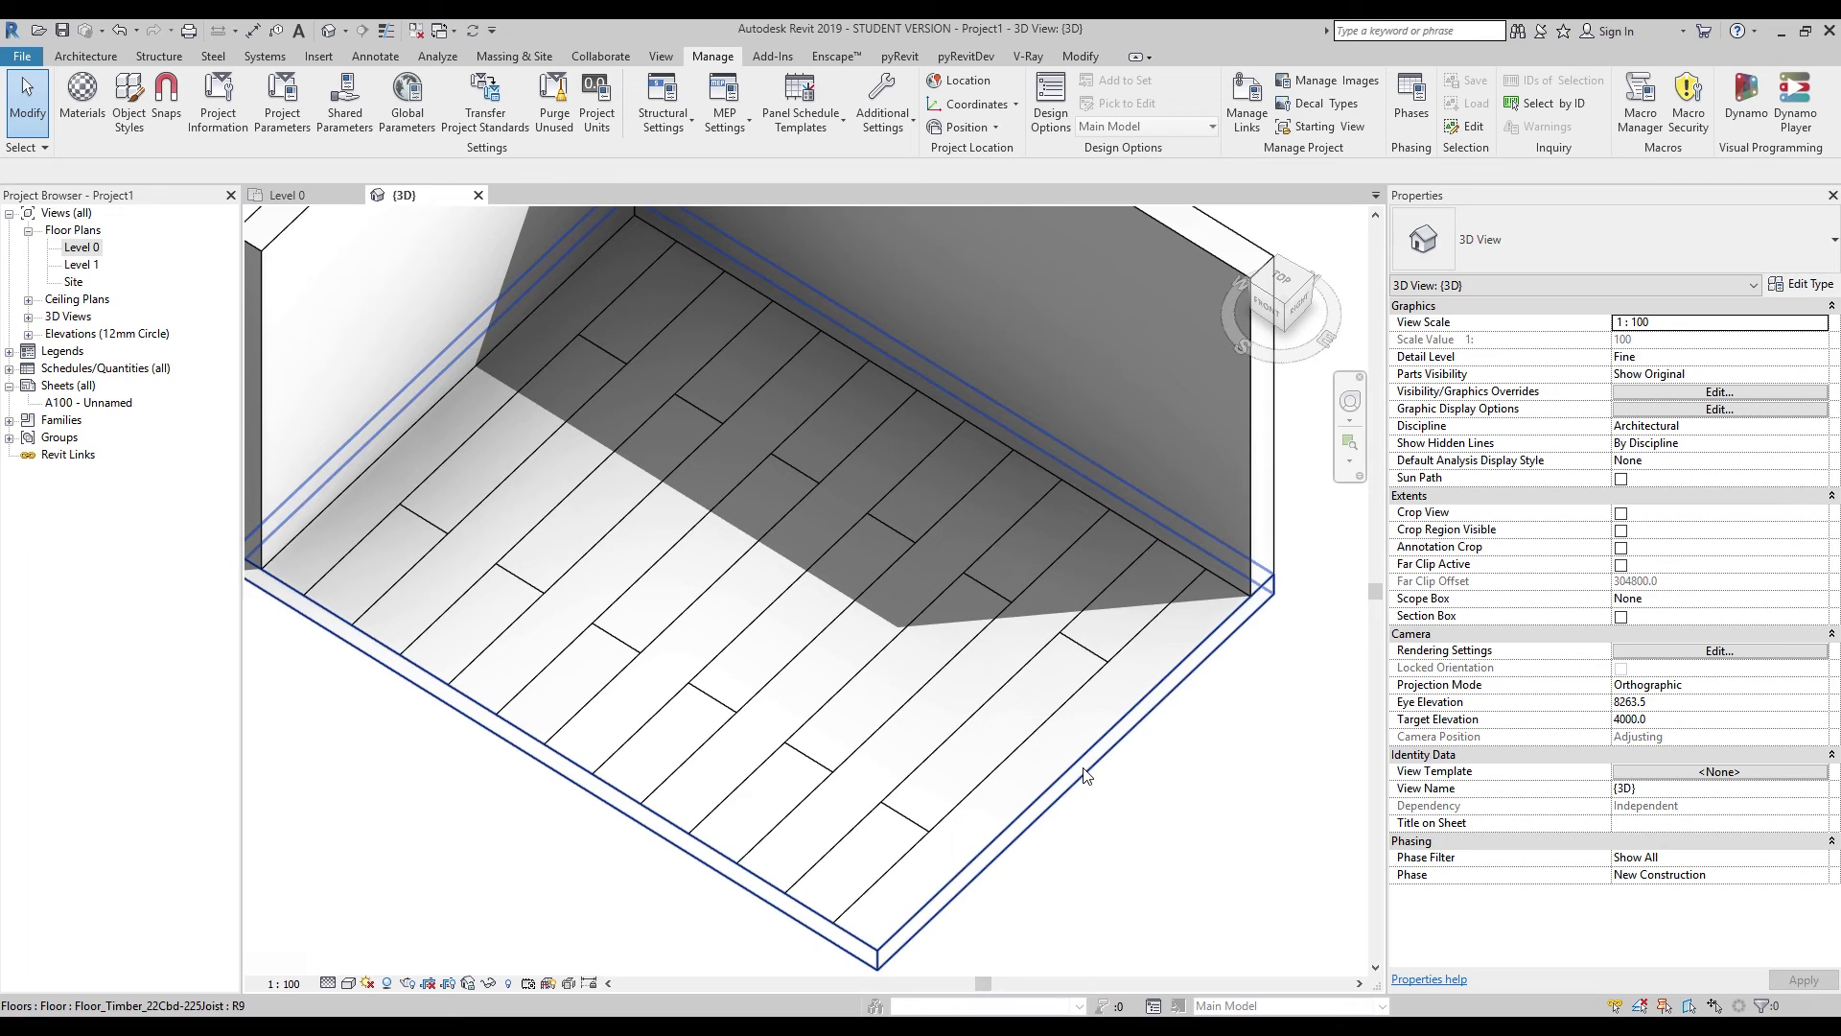
Switch to the web shop page and look through its Revit, Dynamo and rendering product listings.
{"action": "scroll", "coordinate": [1084, 773], "scroll_direction": "down", "scroll_amount": 5}
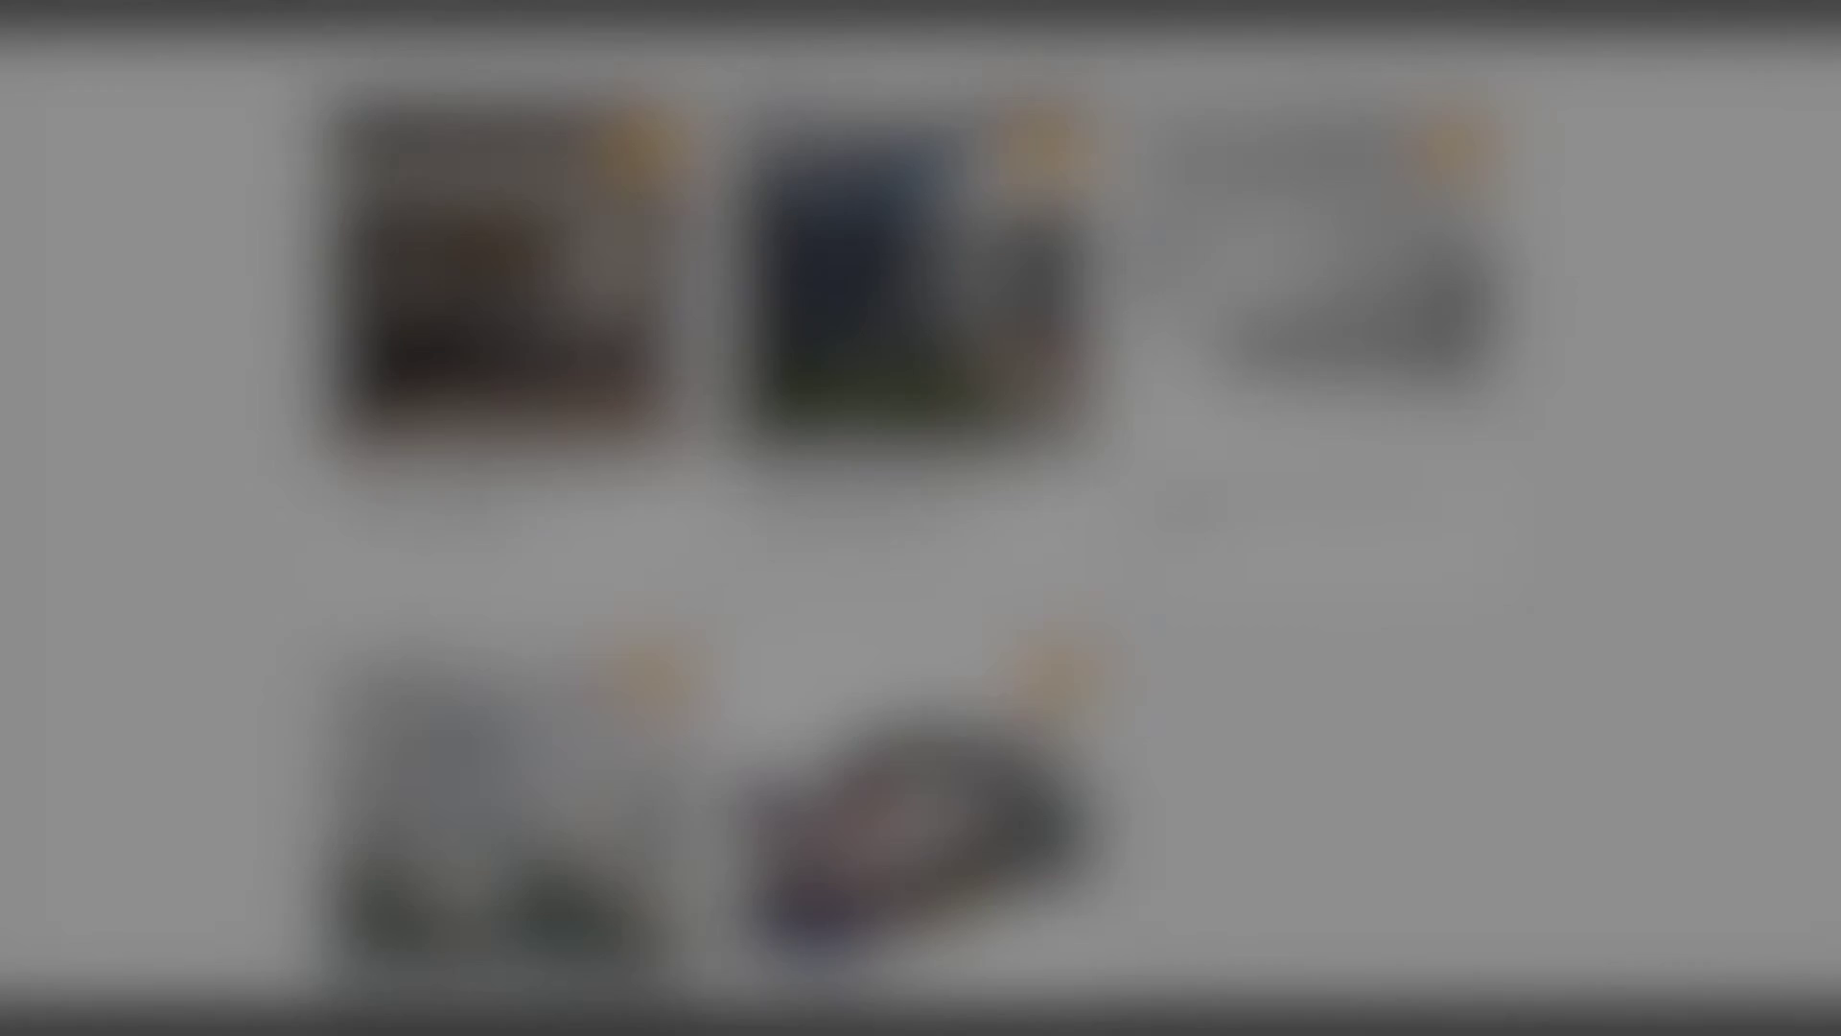
{"action": "scroll", "coordinate": [977, 1003], "scroll_direction": "up", "scroll_amount": 12}
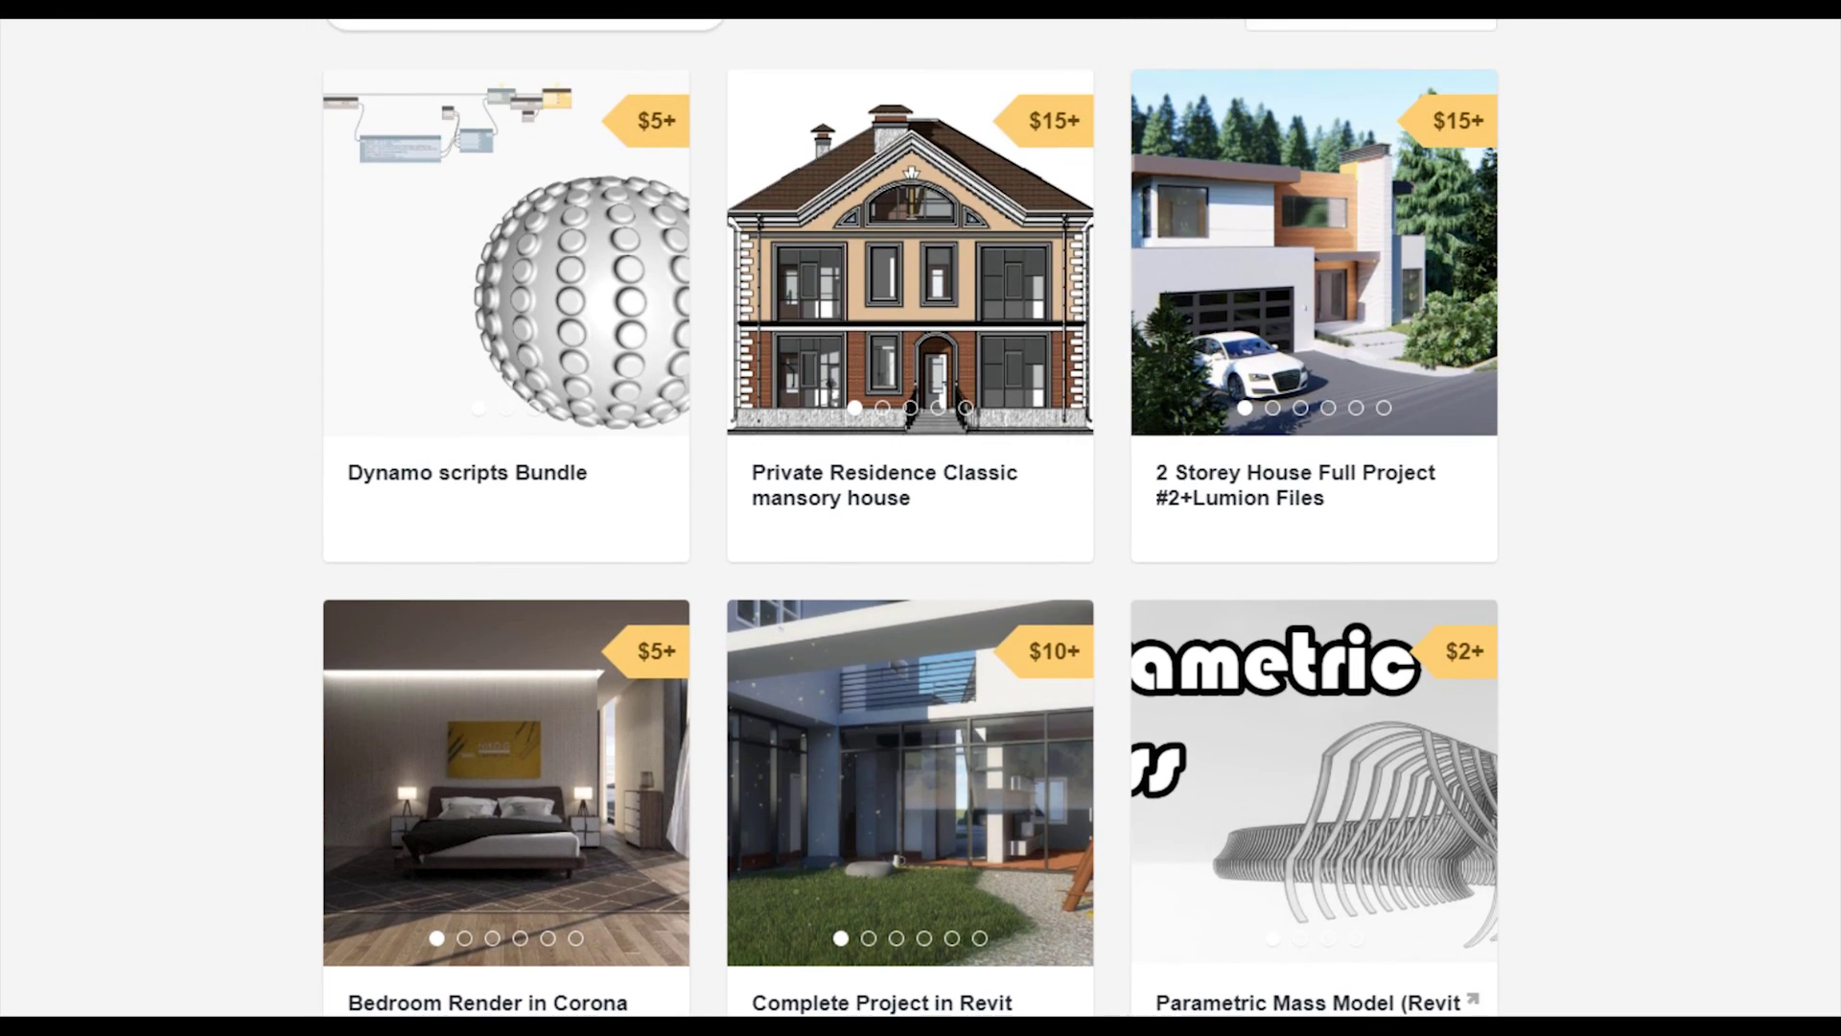
{"action": "scroll", "coordinate": [977, 1003], "scroll_direction": "down", "scroll_amount": 3}
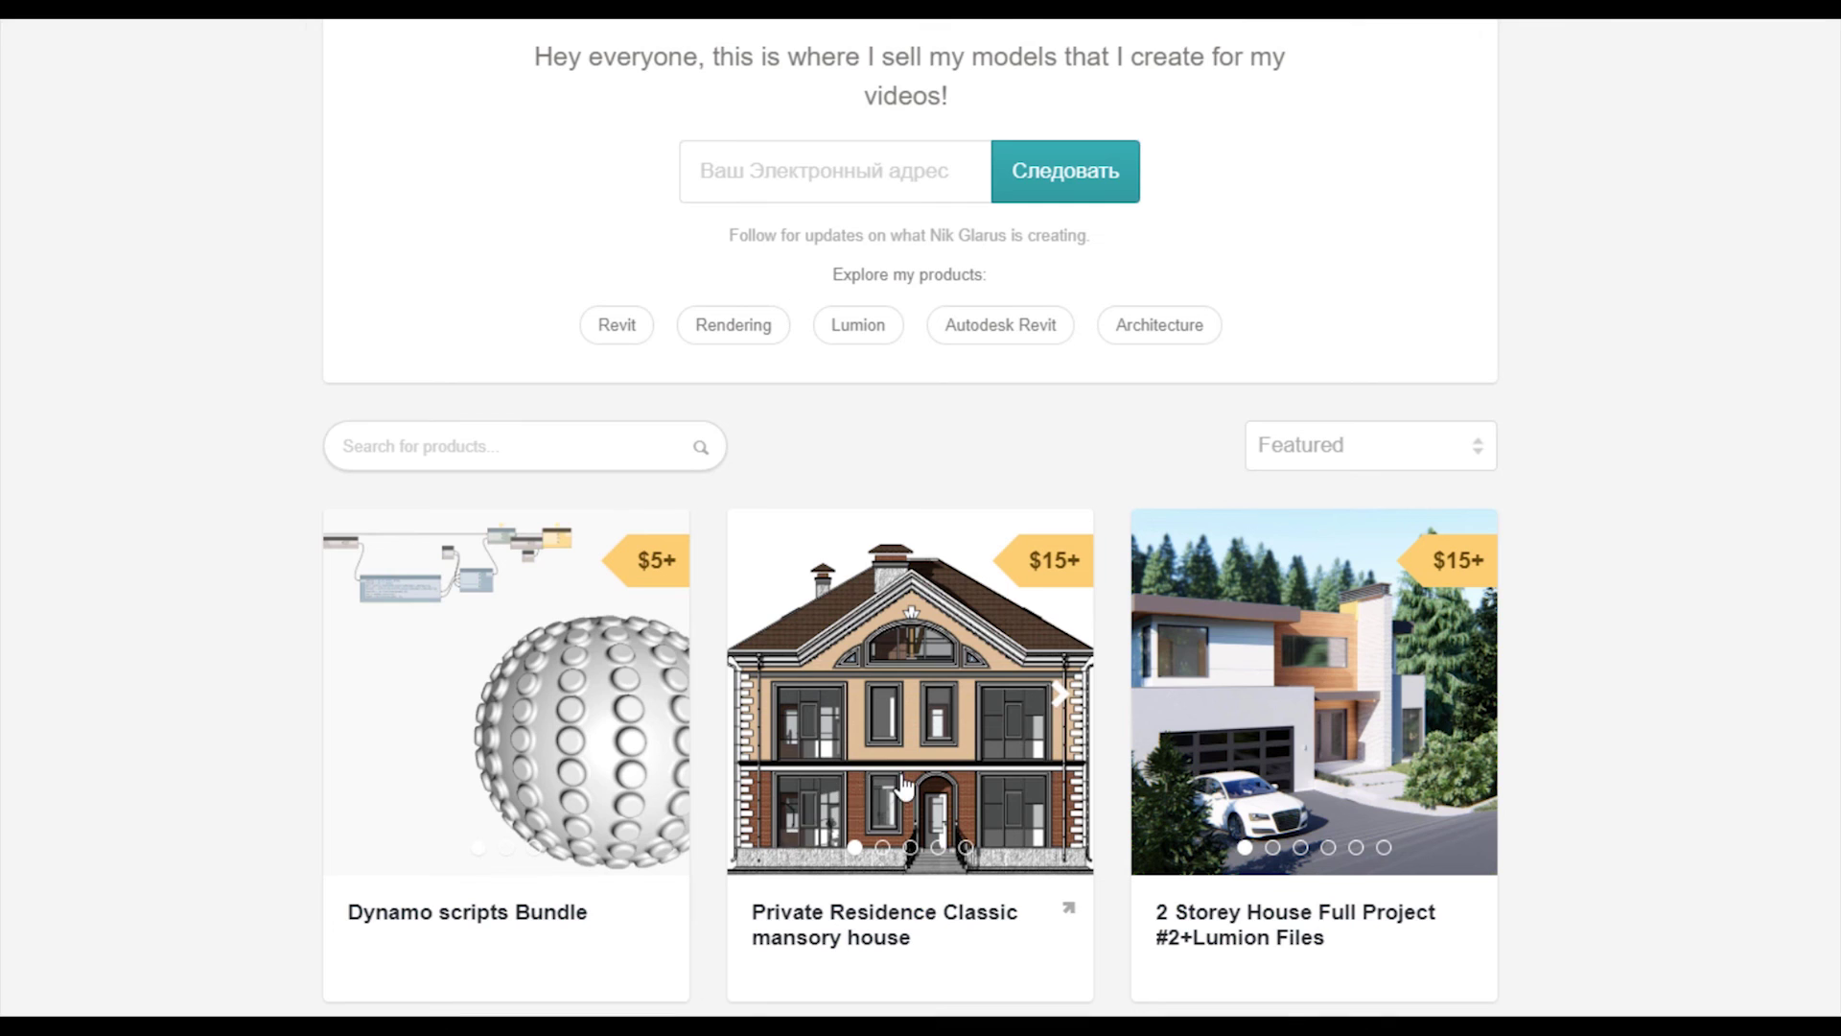
{"action": "scroll", "coordinate": [906, 772], "scroll_direction": "down", "scroll_amount": 4}
{"action": "scroll", "coordinate": [917, 729], "scroll_direction": "down", "scroll_amount": 1}
{"action": "scroll", "coordinate": [1343, 710], "scroll_direction": "up", "scroll_amount": 3}
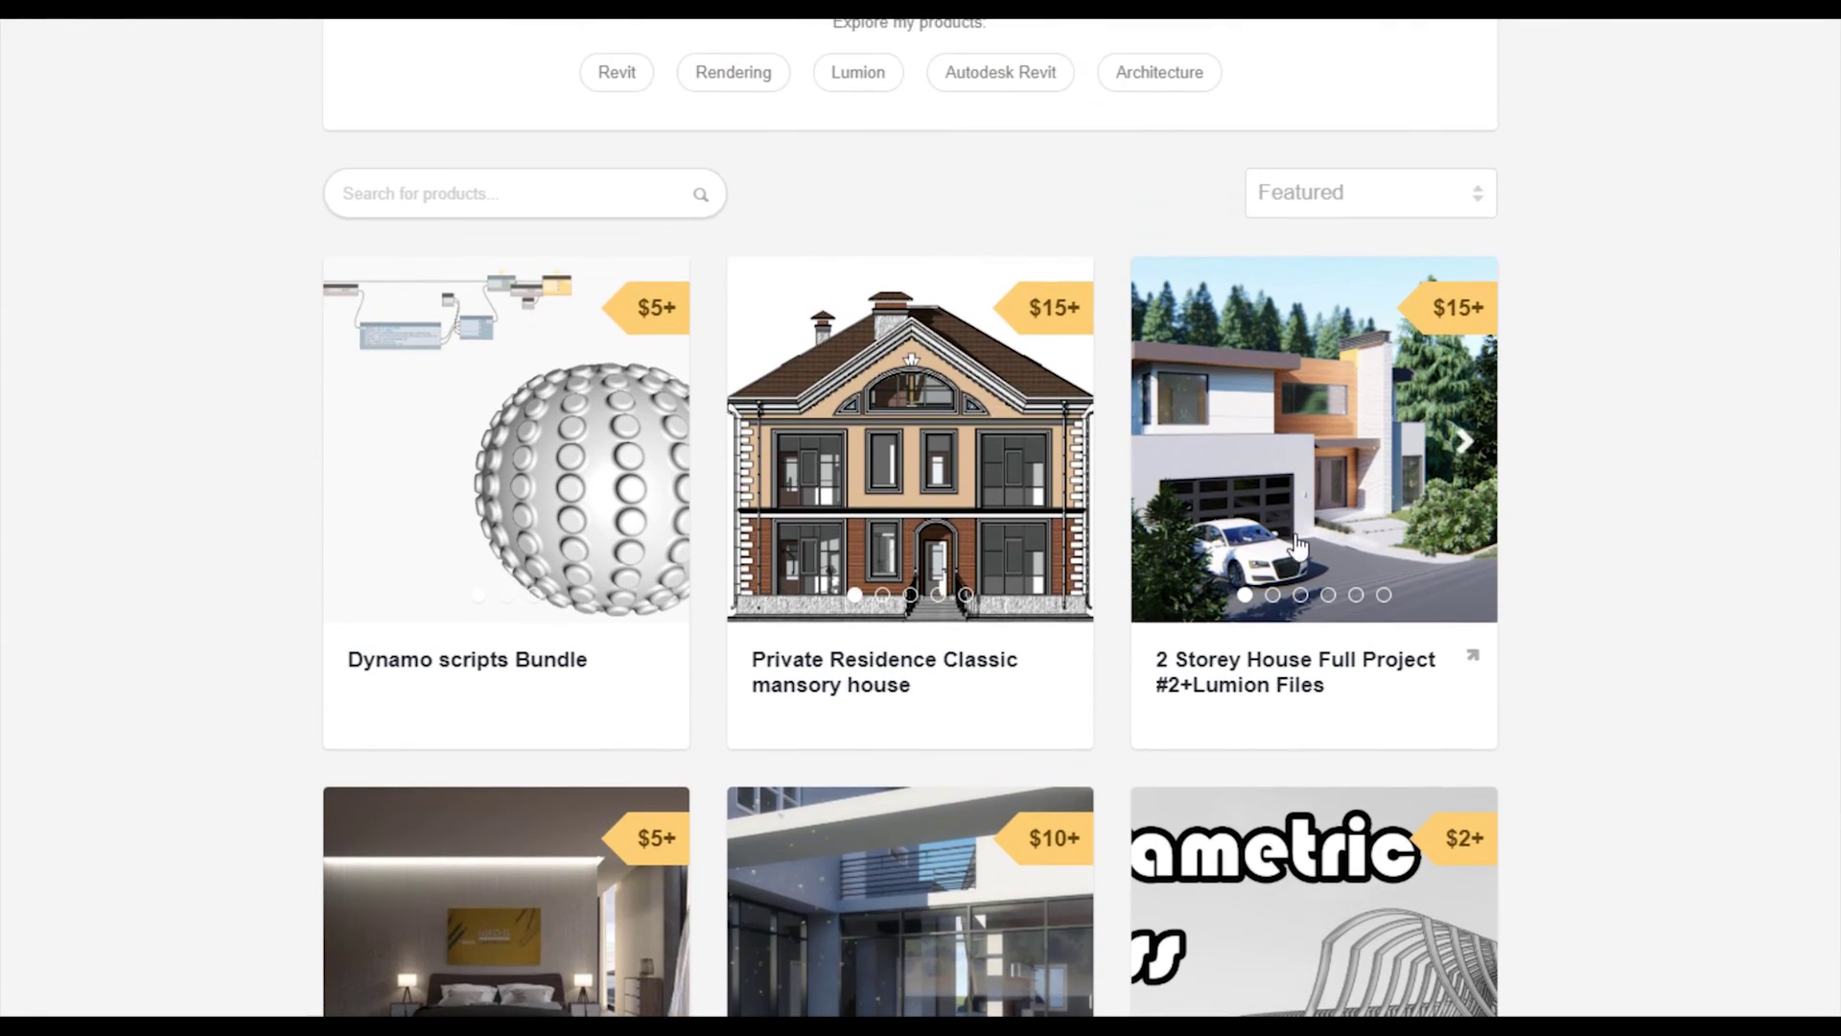
{"action": "scroll", "coordinate": [1640, 693], "scroll_direction": "up", "scroll_amount": 3}
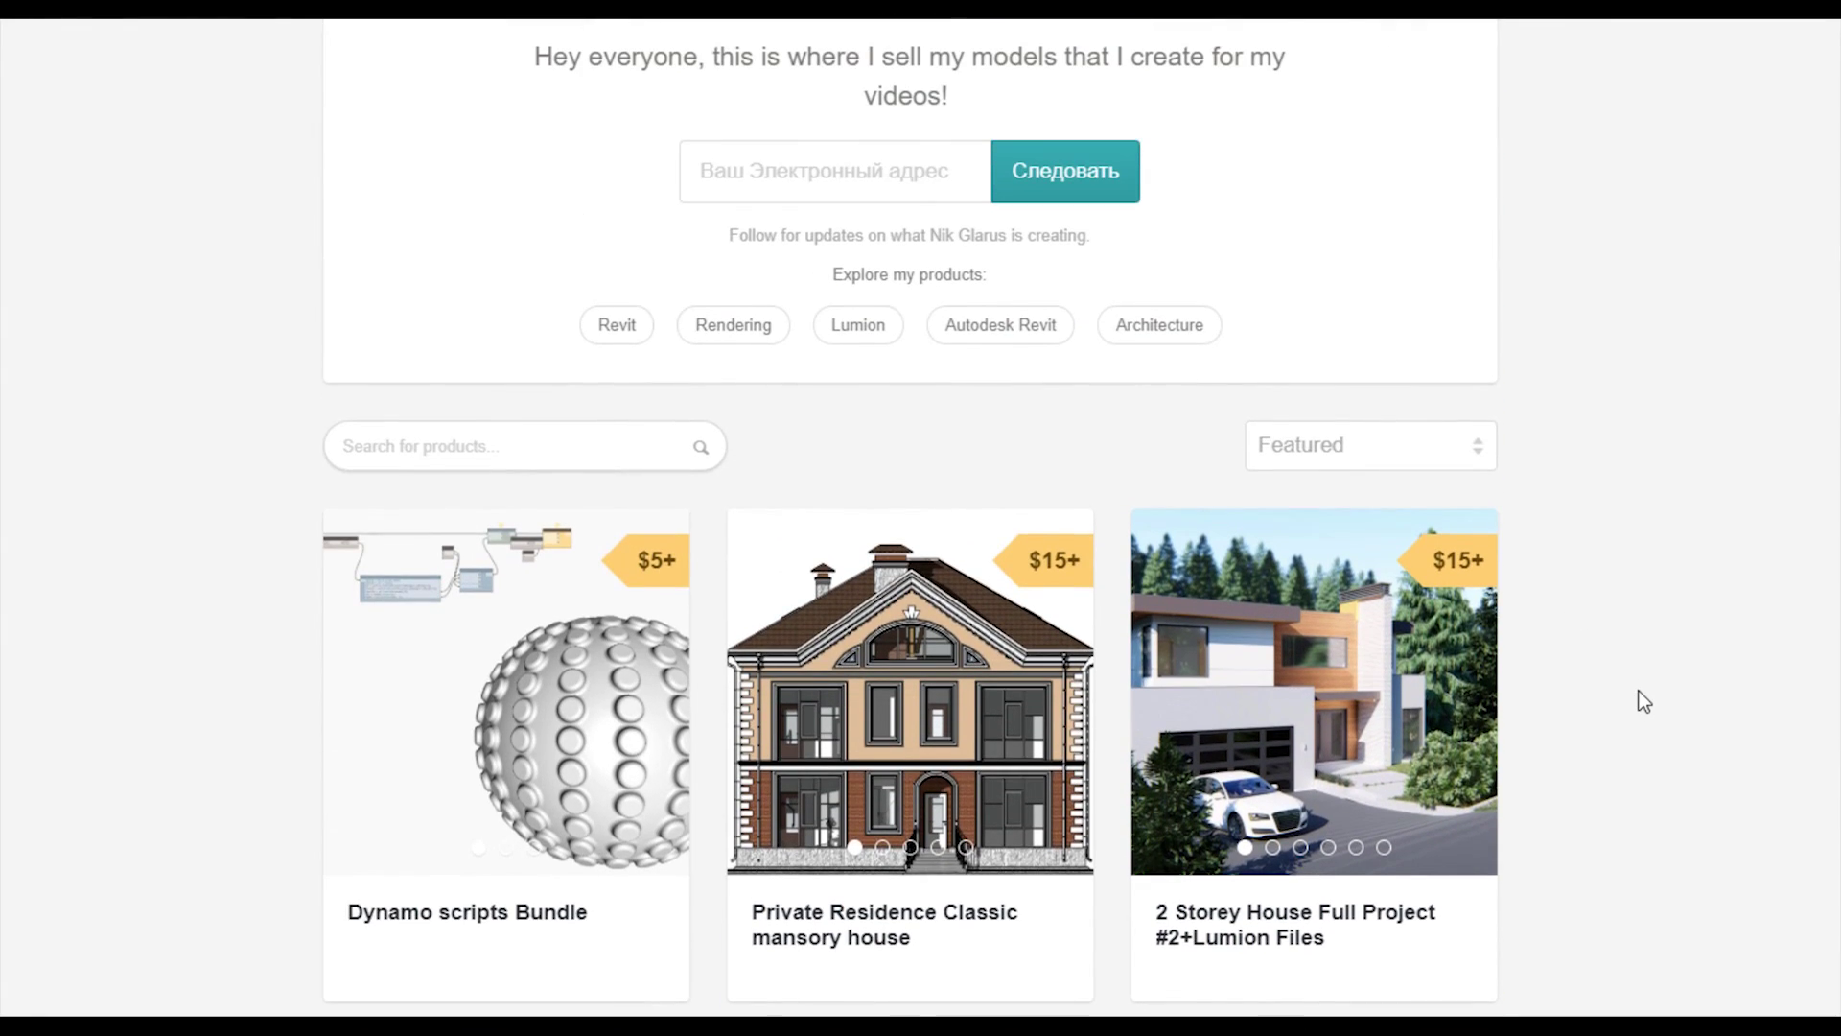
{"action": "scroll", "coordinate": [1637, 690], "scroll_direction": "up", "scroll_amount": 3}
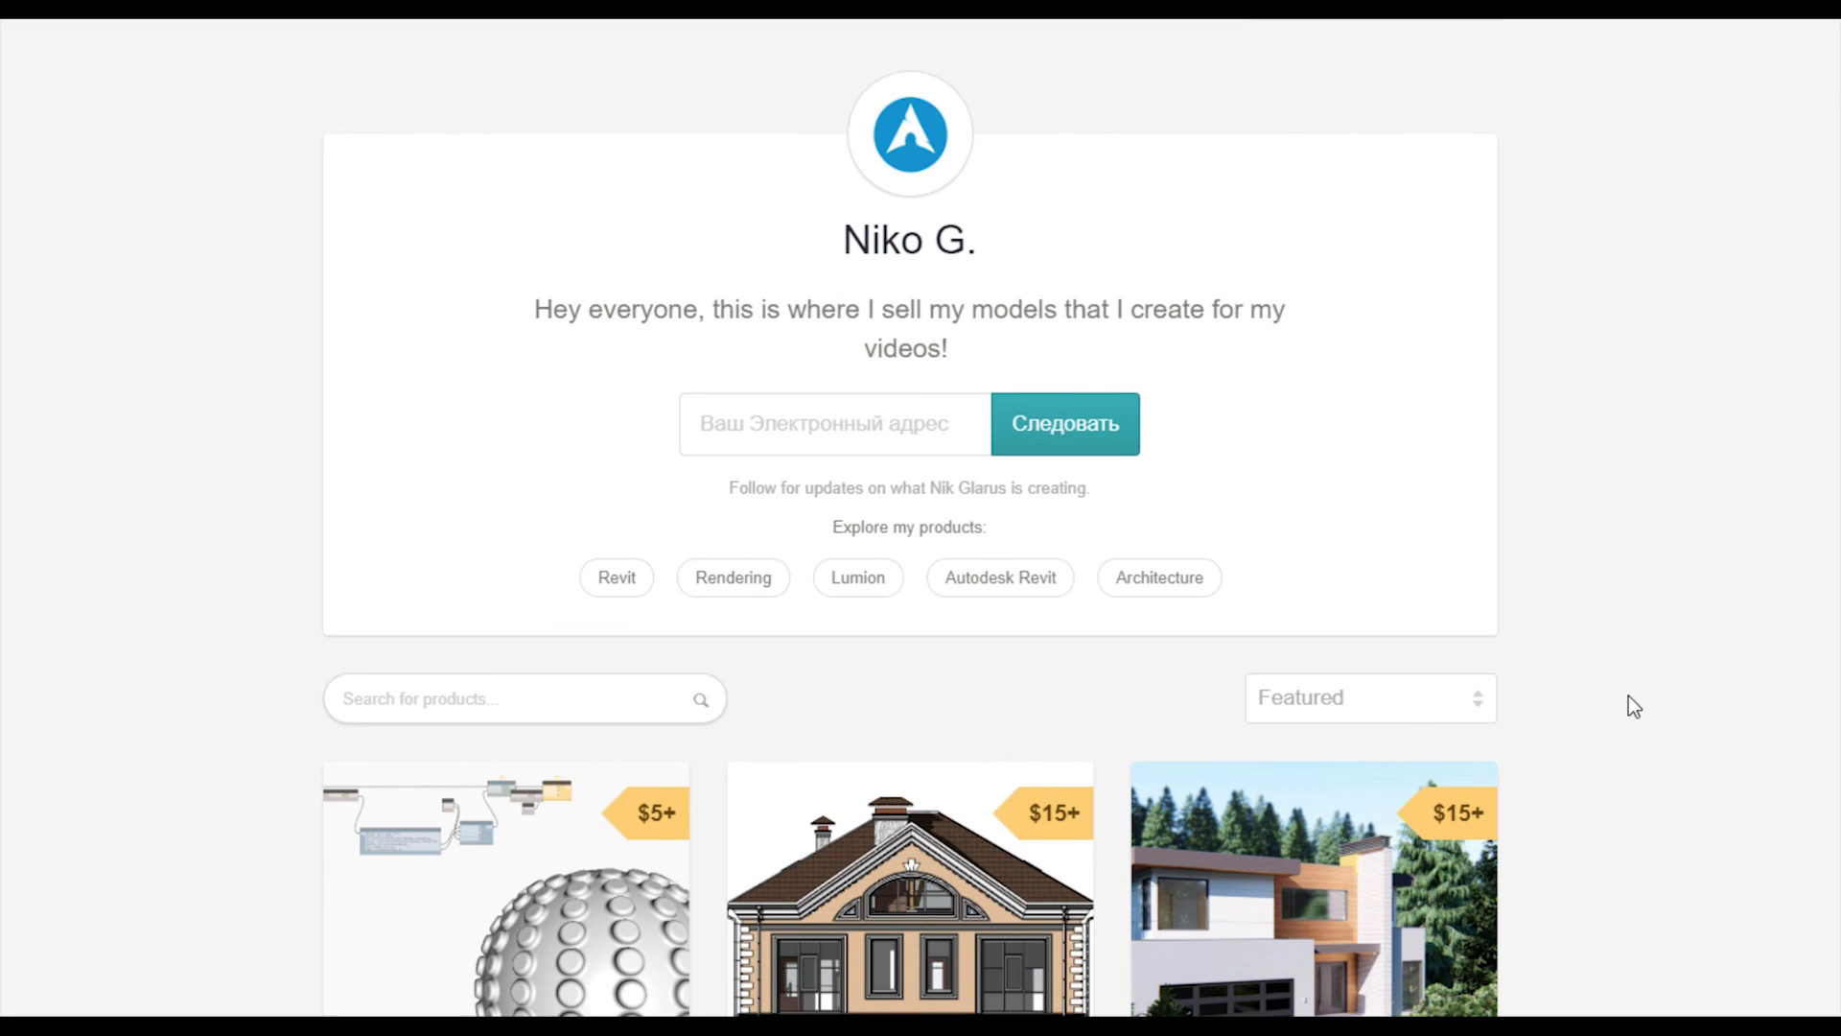
{"action": "scroll", "coordinate": [1629, 697], "scroll_direction": "down", "scroll_amount": 6}
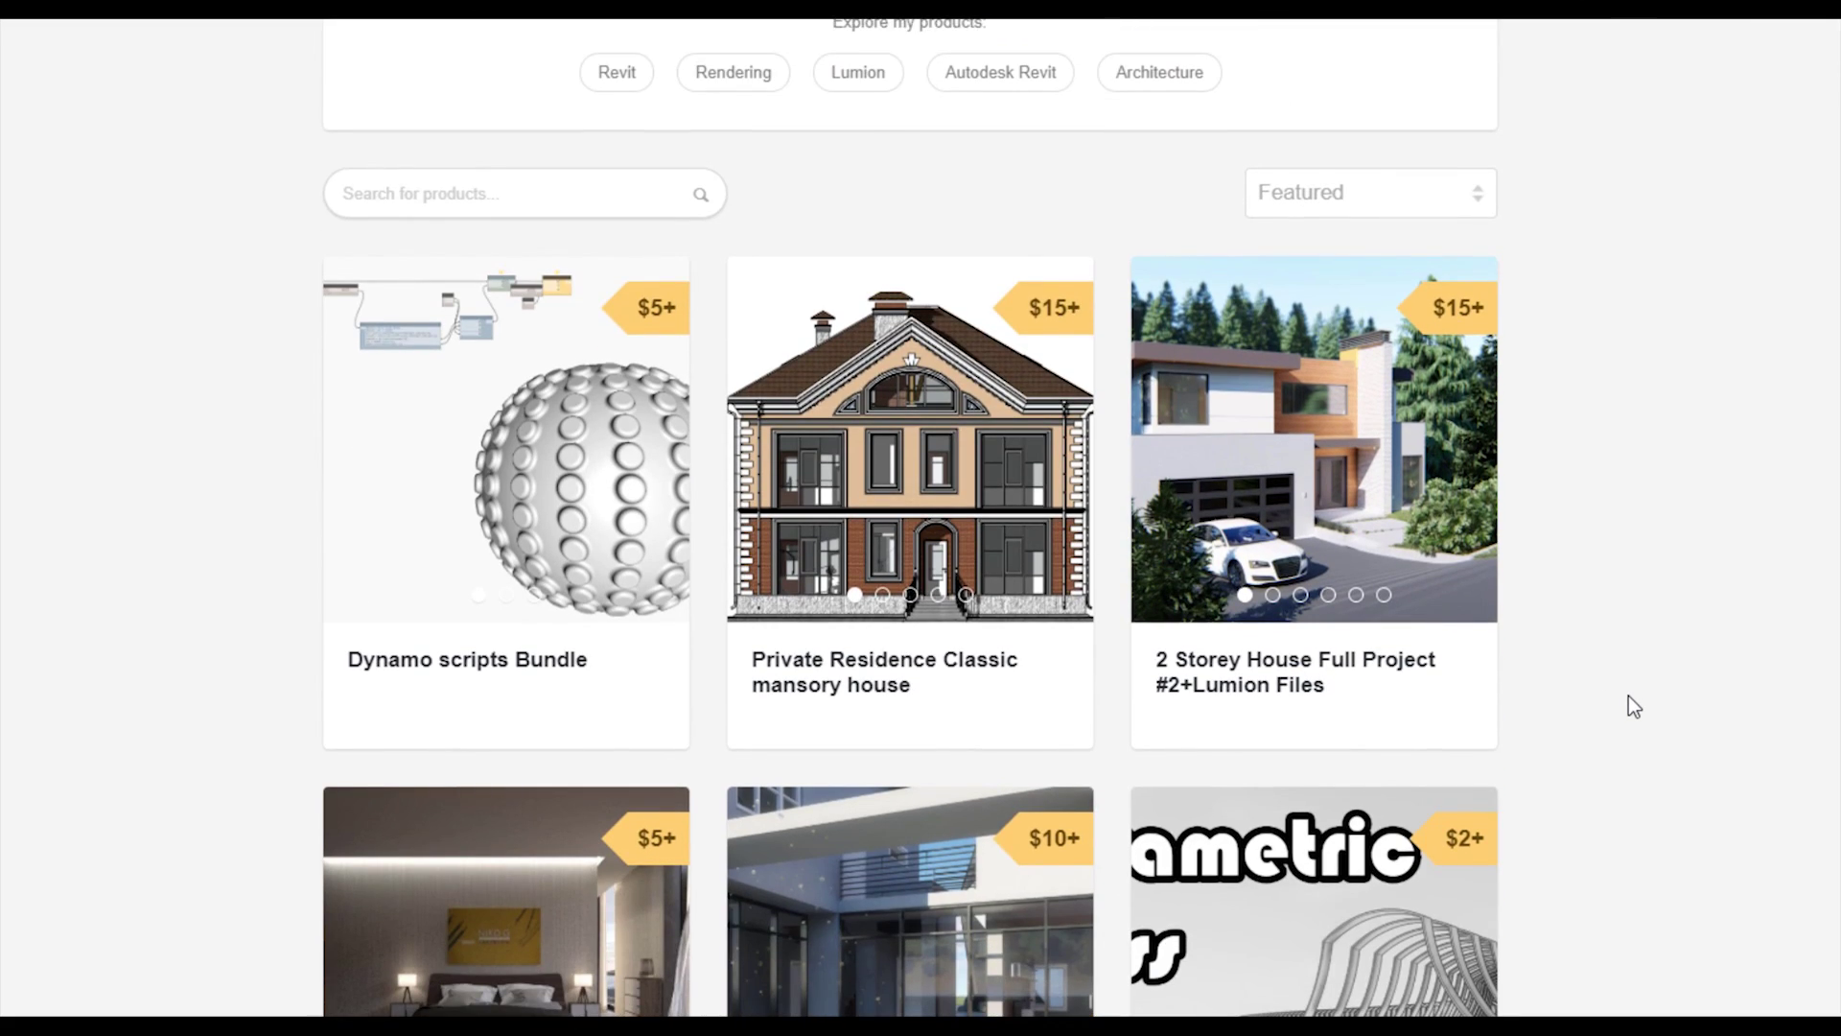